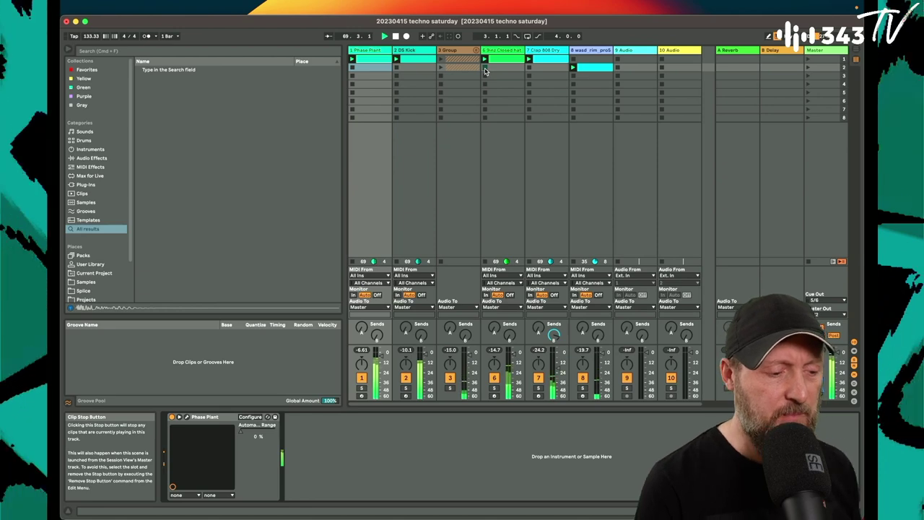
Stop the closed hat, clap and rim clips so only Phase Plant and the DS Kick keep playing.
{"action": "left_click", "coordinate": [529, 68]}
{"action": "left_click", "coordinate": [574, 76]}
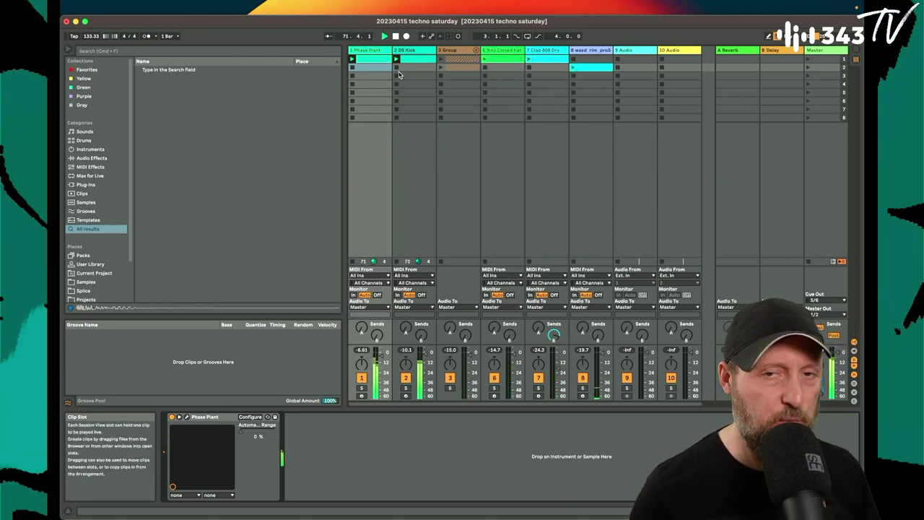
Duplicate the DS Kick clip into the second slot, launch the copy and open its notes.
{"action": "left_click", "coordinate": [422, 61]}
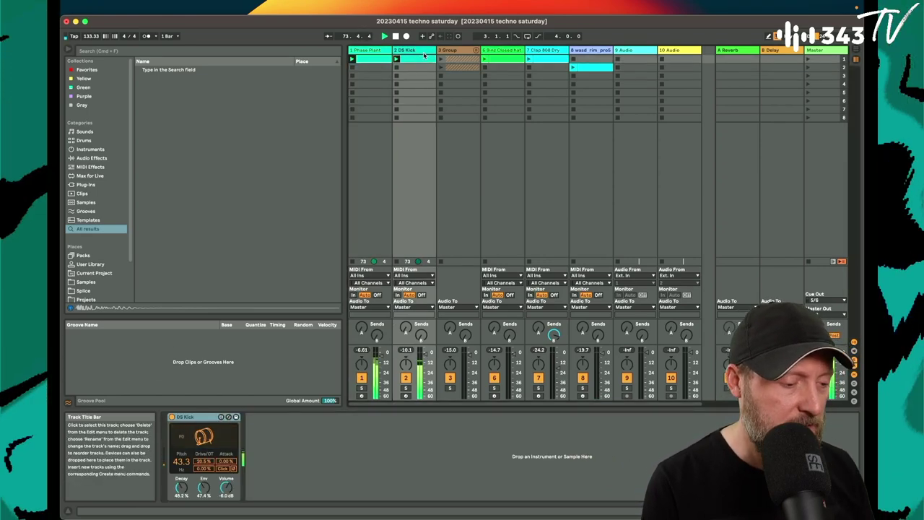
{"action": "key", "text": "super+d"}
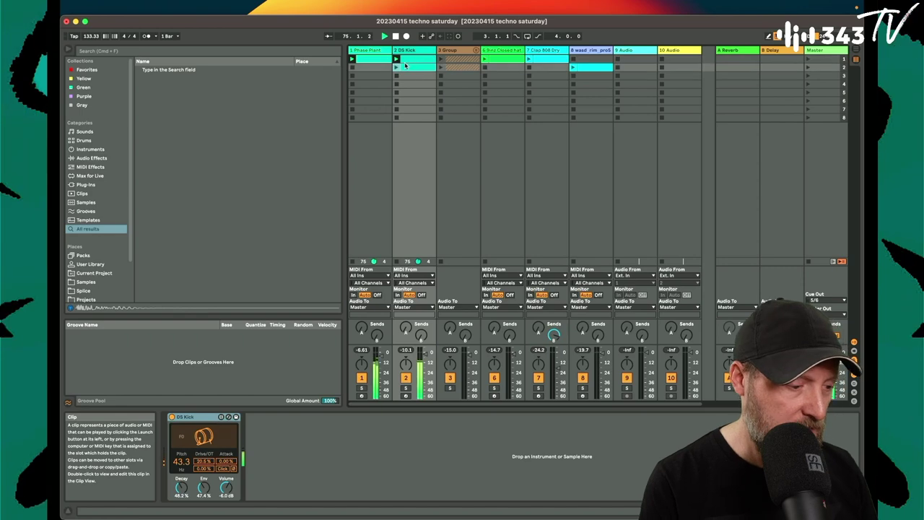
{"action": "left_click", "coordinate": [396, 68]}
{"action": "left_click", "coordinate": [395, 68]}
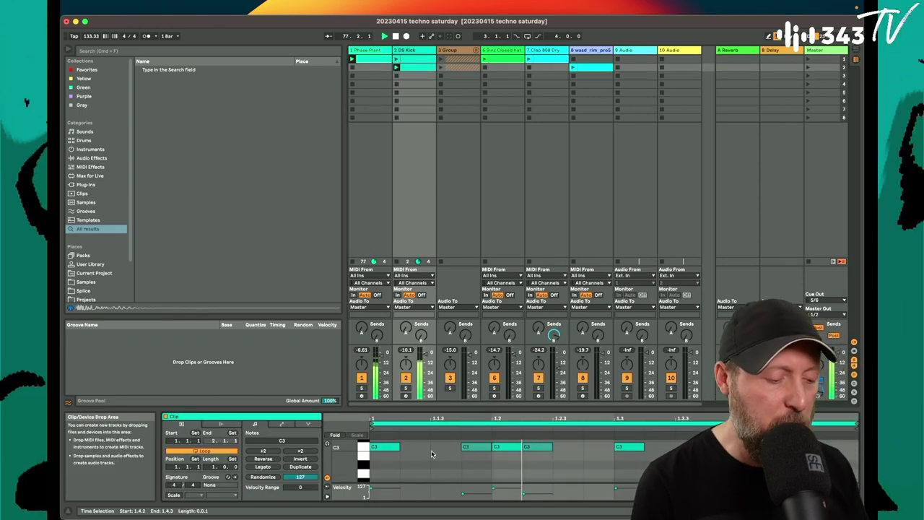
Deactivate the C3 notes at 1, 1.2 and 1.3 in the duplicated kick clip.
{"action": "left_click", "coordinate": [390, 448]}
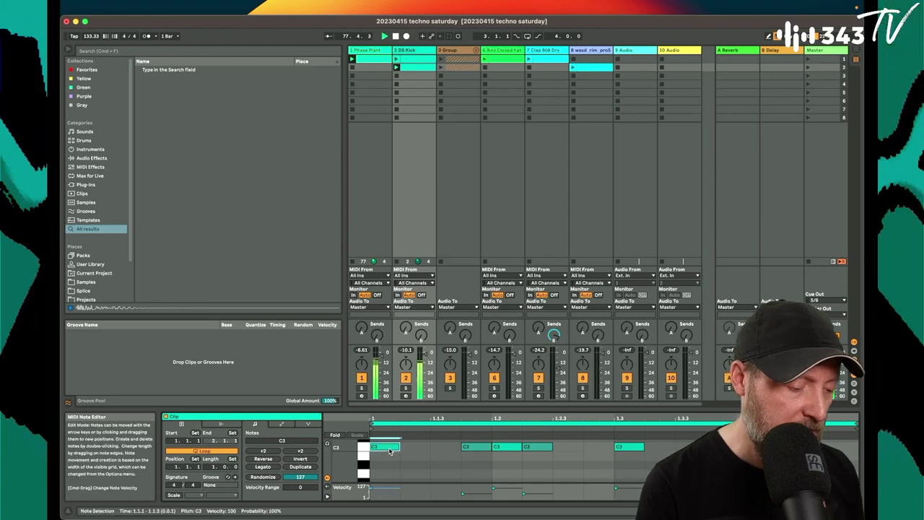
{"action": "left_click", "coordinate": [507, 448]}
{"action": "left_click", "coordinate": [626, 448]}
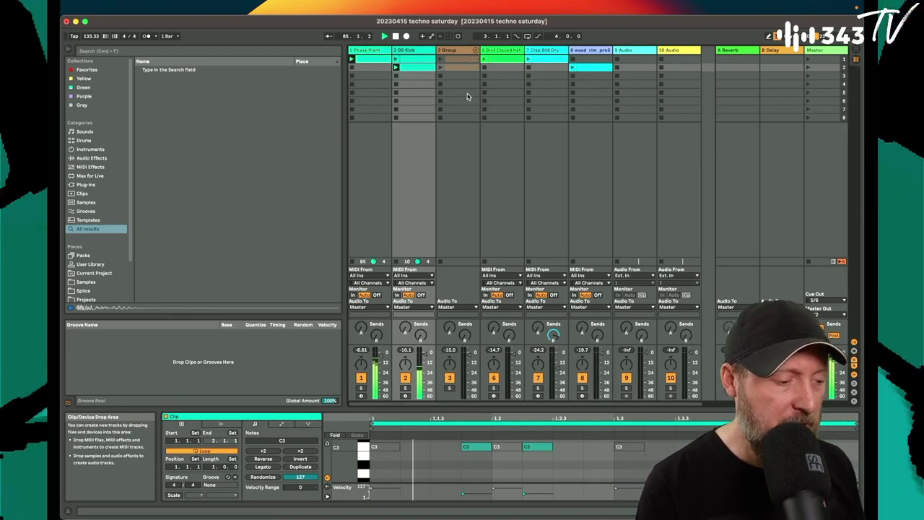
Open the Phase Plant plug-in window from track 1 and move it so its granular section is in view.
{"action": "left_click", "coordinate": [375, 51]}
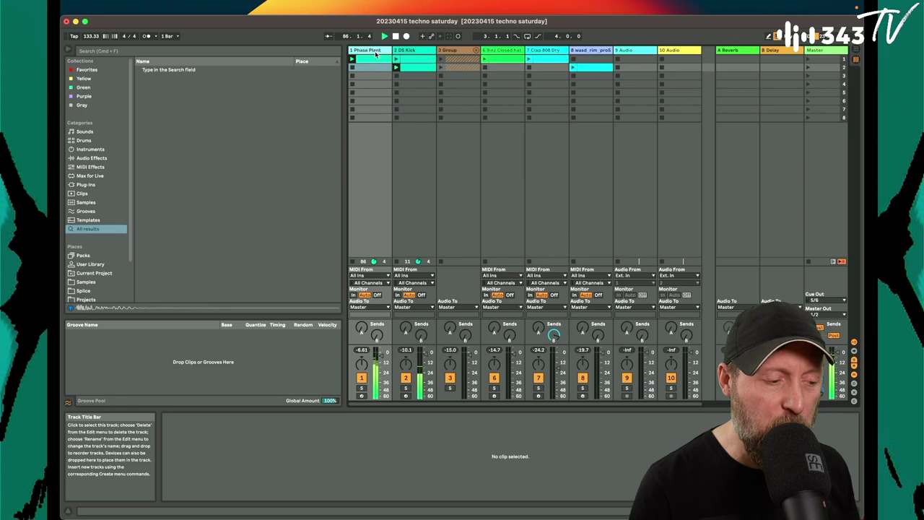
{"action": "double_click", "coordinate": [375, 53]}
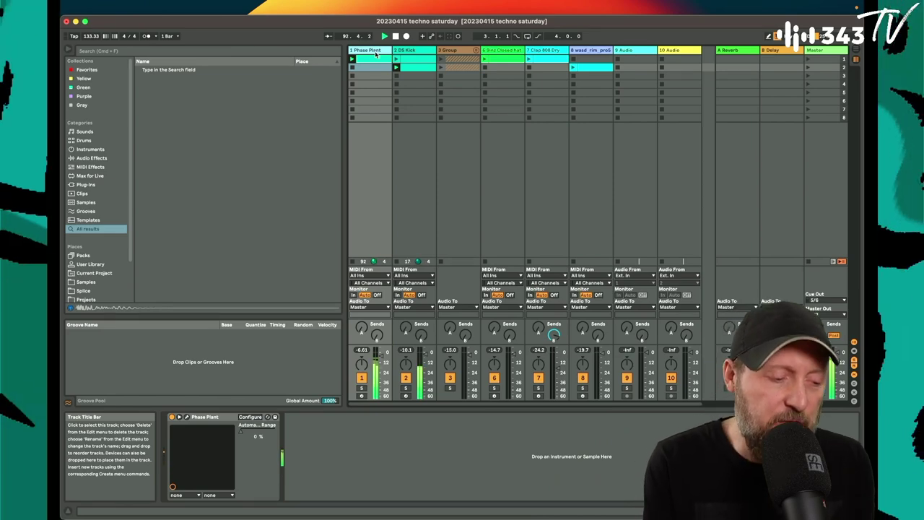
{"action": "left_click", "coordinate": [187, 418]}
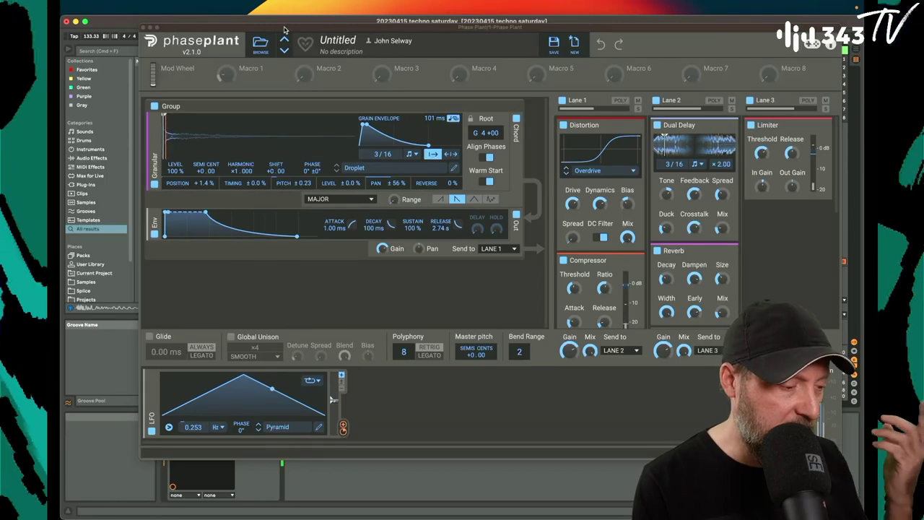
{"action": "left_click_drag", "start_coordinate": [285, 29], "coordinate": [429, 48]}
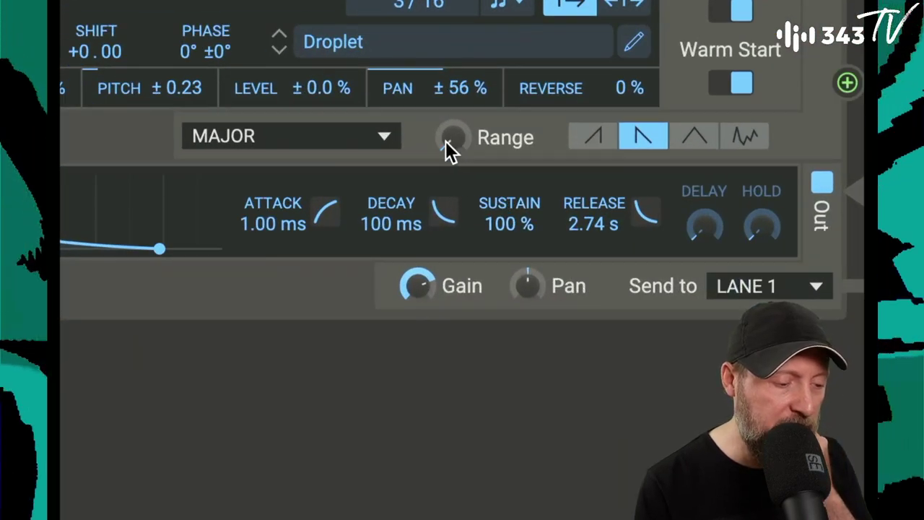
Try raising Phase Plant's chord Range past 0.81 octaves, lower it back down and close the plug-in window.
{"action": "left_click_drag", "start_coordinate": [450, 141], "coordinate": [450, 109]}
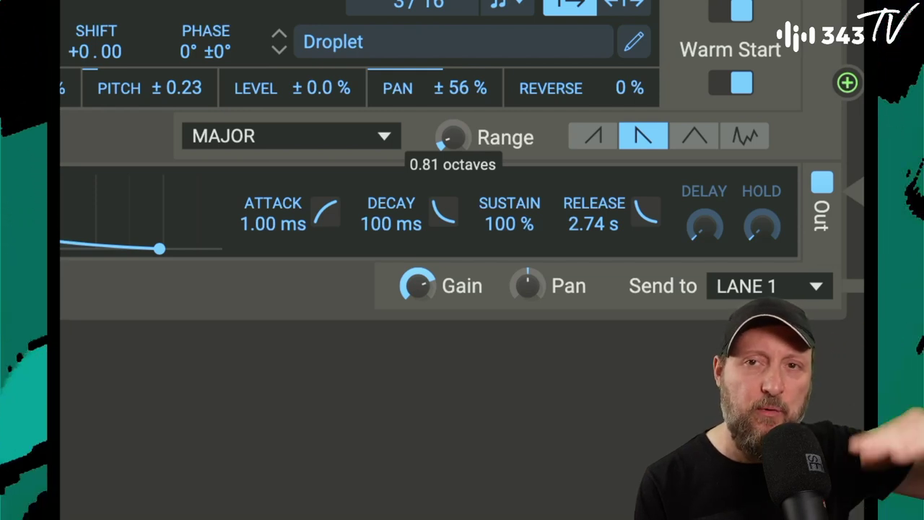
{"action": "mouse_move", "coordinate": [449, 110]}
{"action": "left_mouse_down"}
{"action": "mouse_move", "coordinate": [449, 36]}
{"action": "mouse_move", "coordinate": [450, 101]}
{"action": "left_mouse_up"}
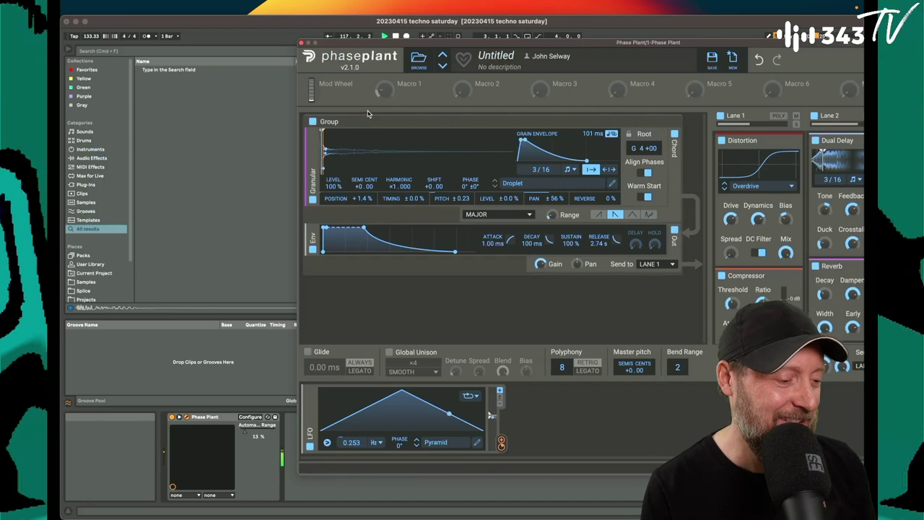
{"action": "left_click_drag", "start_coordinate": [551, 214], "coordinate": [552, 255]}
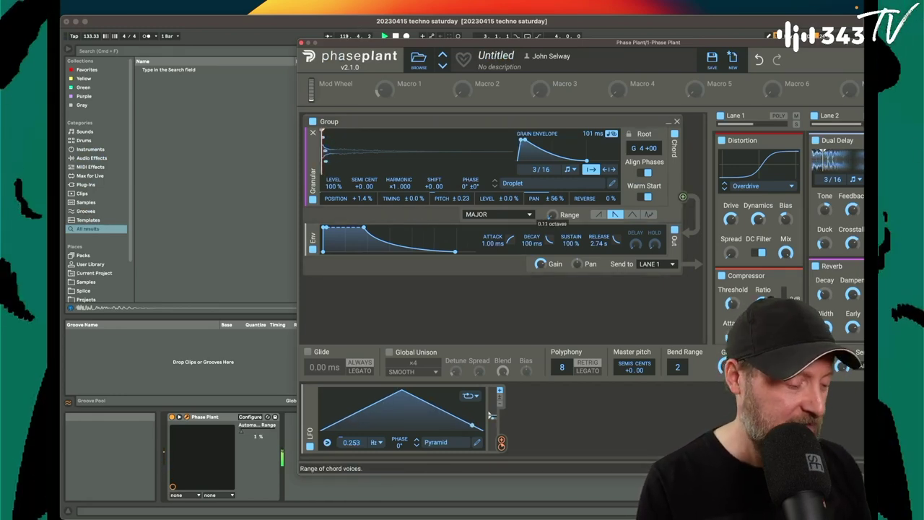
{"action": "left_click", "coordinate": [302, 43]}
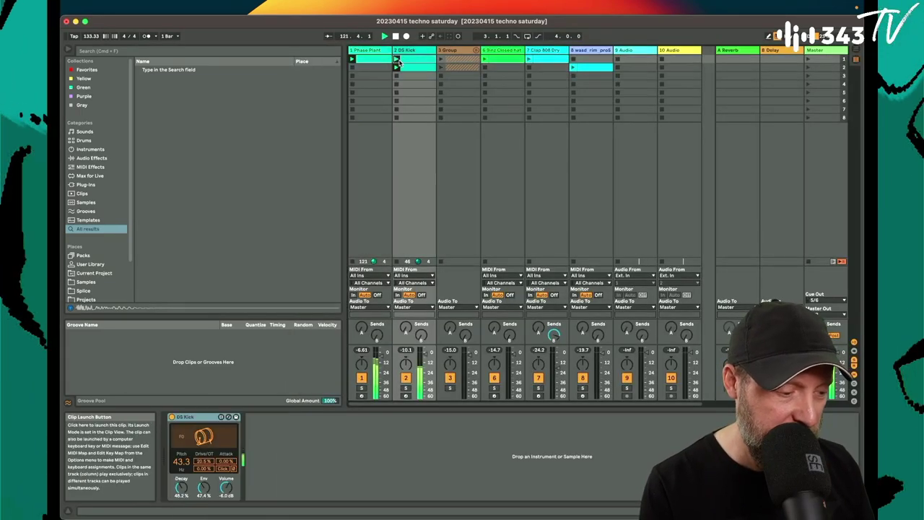
Relaunch the original DS Kick clip, and audition the closed hat clip before stopping it.
{"action": "left_click", "coordinate": [422, 104]}
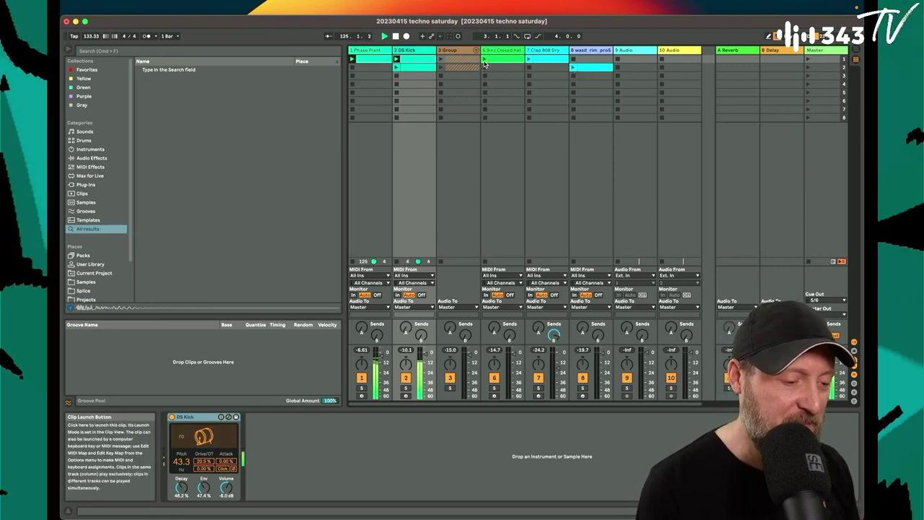
{"action": "left_click", "coordinate": [485, 61]}
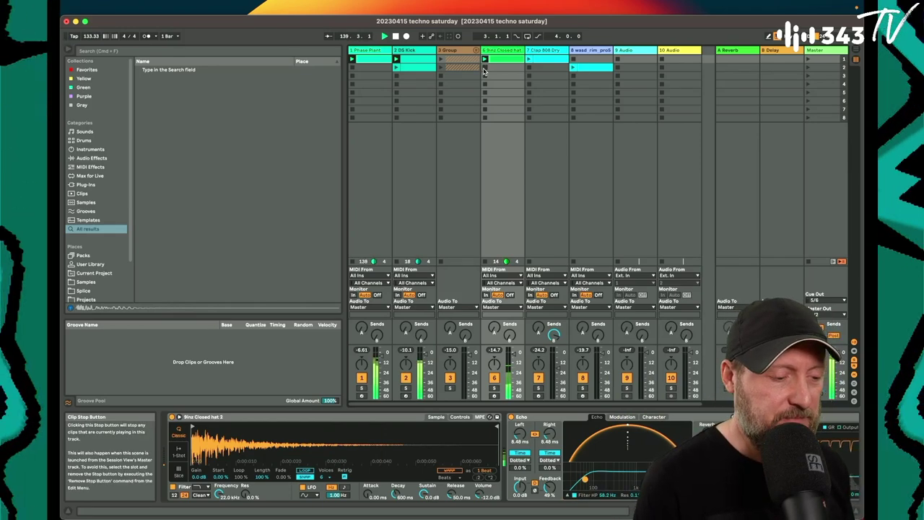
{"action": "left_click", "coordinate": [485, 68]}
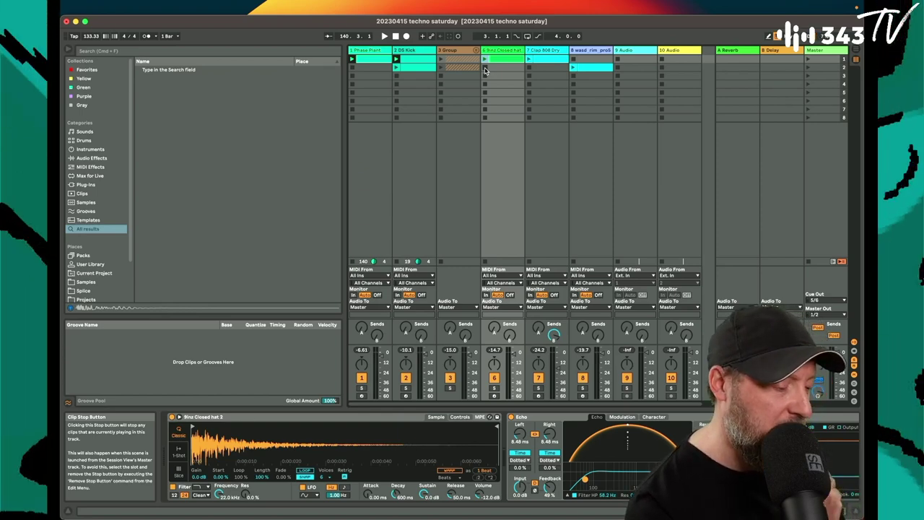
Check the empty Arrangement, select the Phase Plant track, reset playback to the start and begin recording the session into the Arrangement.
{"action": "key", "text": "Tab"}
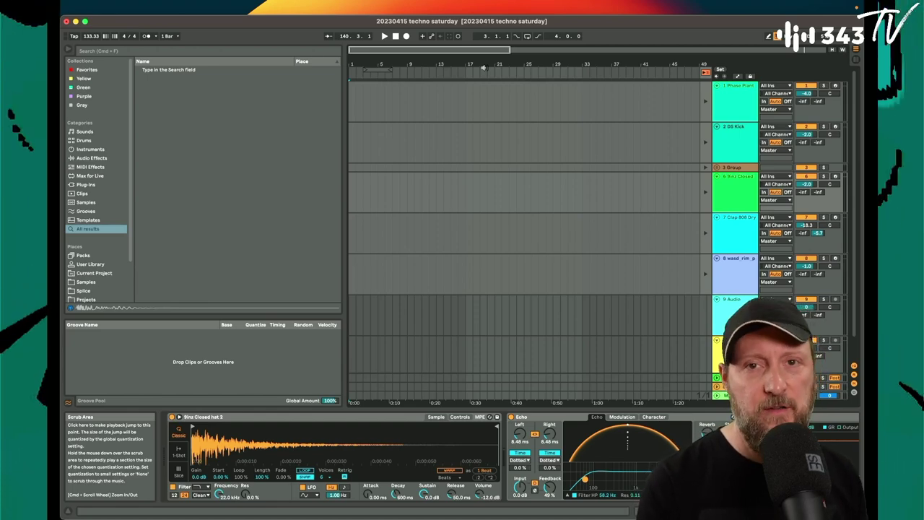
{"action": "key", "text": "Tab"}
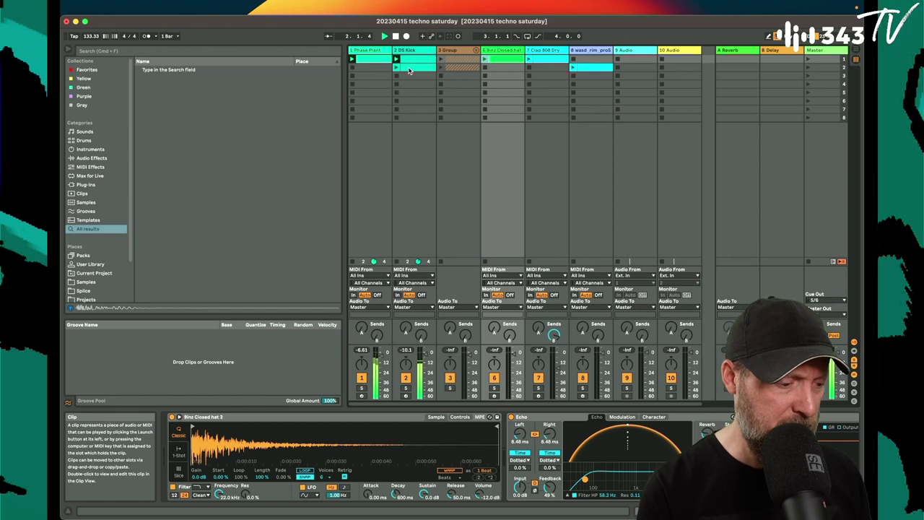
{"action": "left_click", "coordinate": [377, 51]}
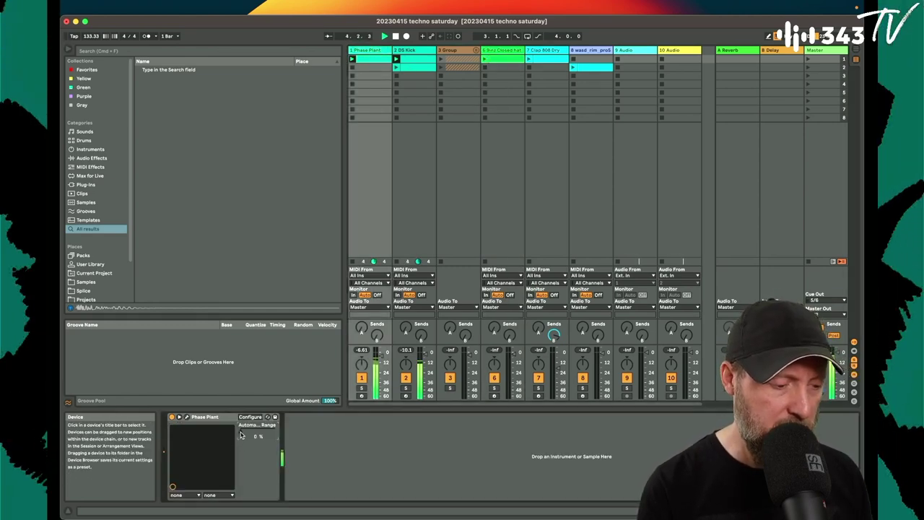
{"action": "left_click", "coordinate": [396, 36]}
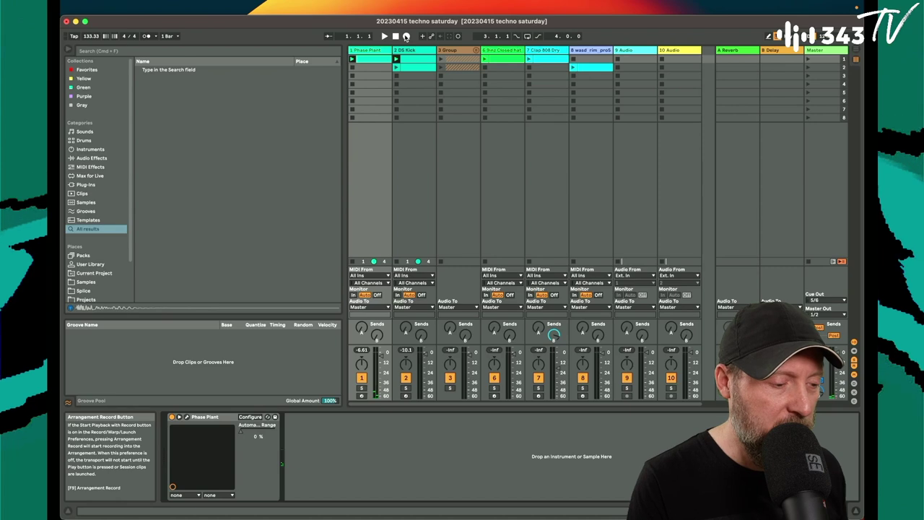
{"action": "left_click", "coordinate": [406, 36]}
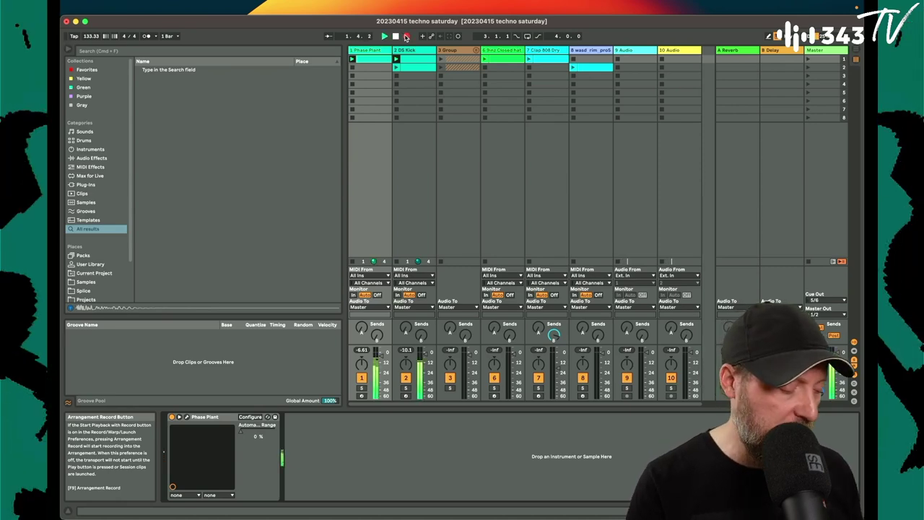
Narrow the browser pane and check the Phase Plant and kick recording in the Arrangement, returning to the Session View.
{"action": "key", "text": "Tab"}
{"action": "key", "text": "Tab"}
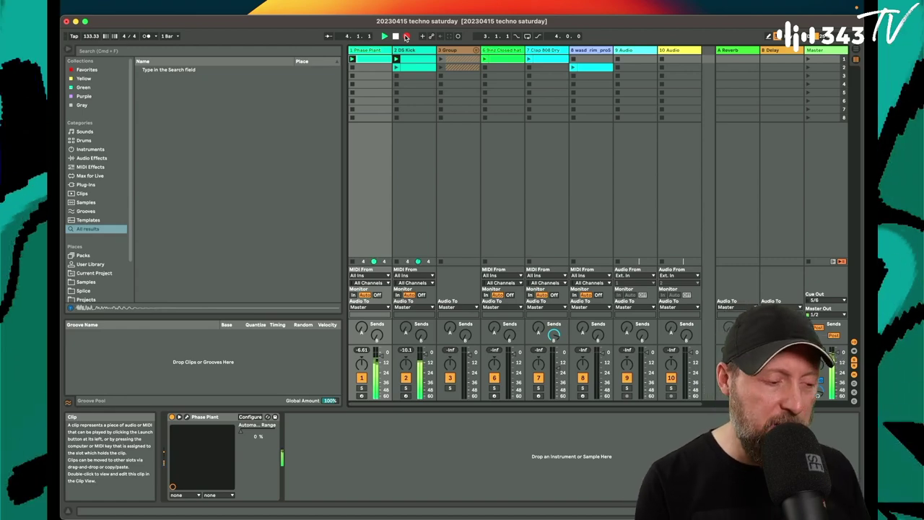
{"action": "left_click_drag", "start_coordinate": [346, 171], "coordinate": [237, 172]}
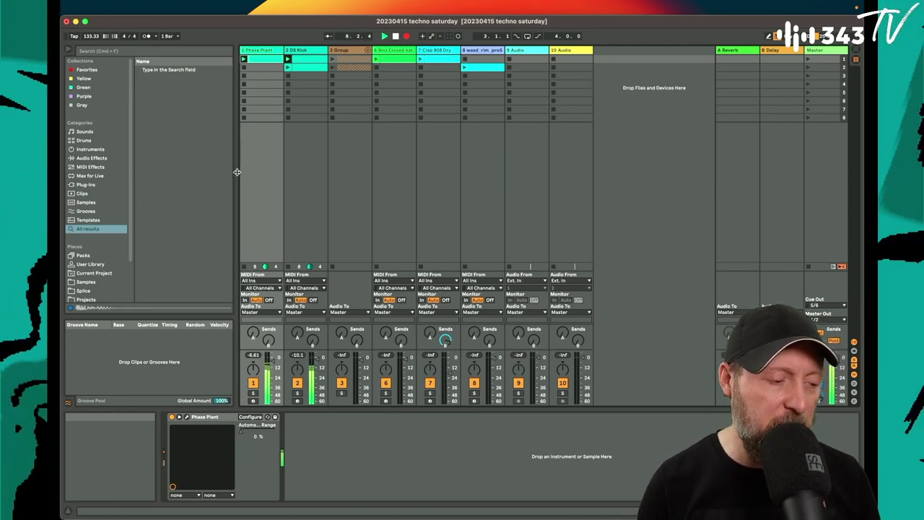
{"action": "key", "text": "Tab"}
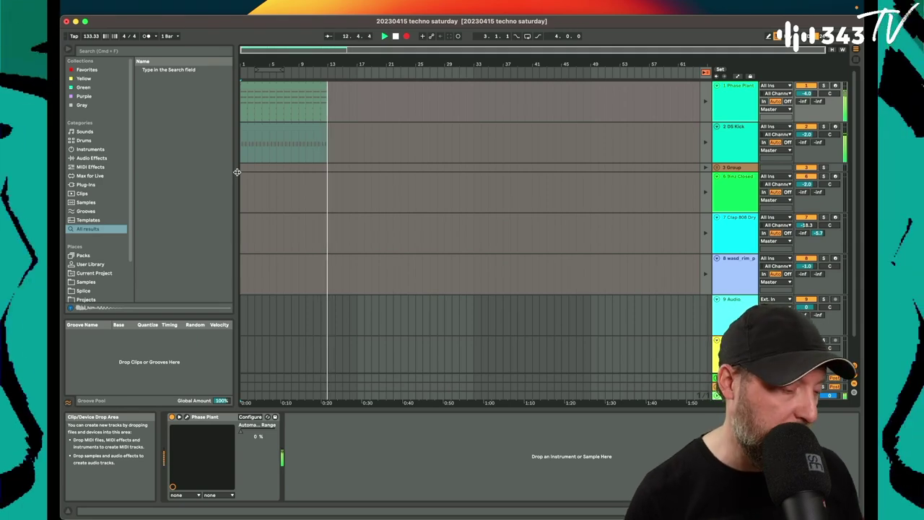
{"action": "key", "text": "Tab"}
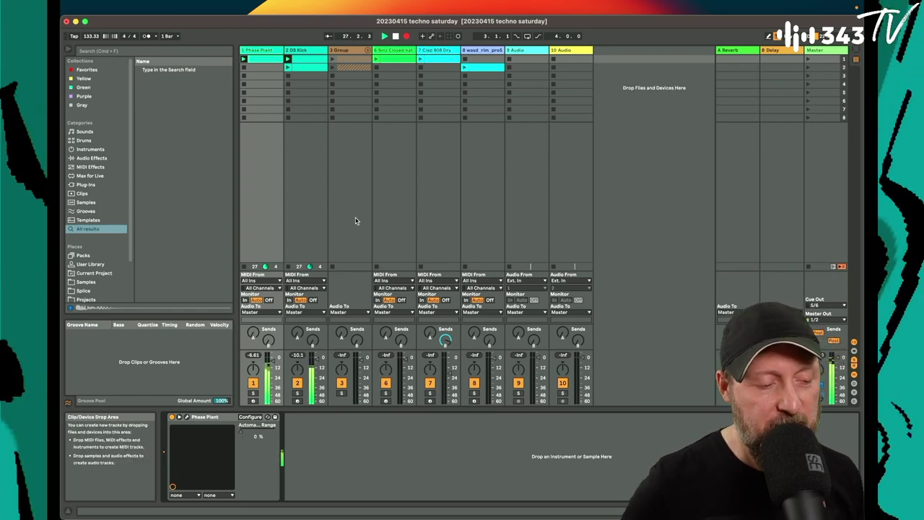
{"action": "key", "text": "Tab"}
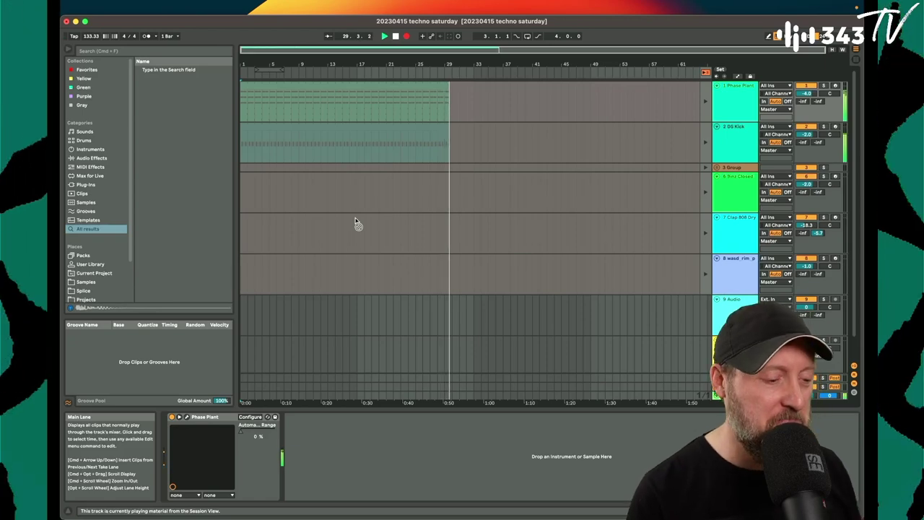
{"action": "key", "text": "Tab"}
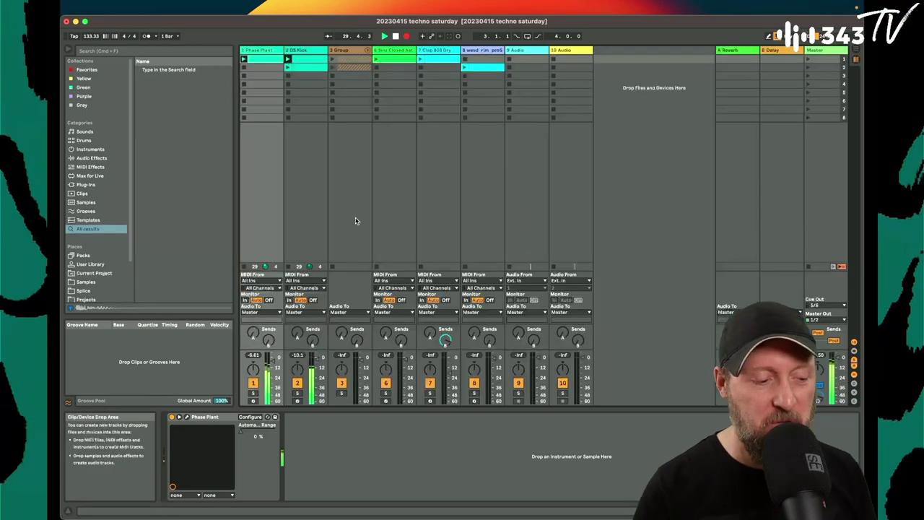
Launch the closed hat clip and record small moves of Phase Plant's chord Range, bringing it back to 0 %.
{"action": "left_click", "coordinate": [376, 61]}
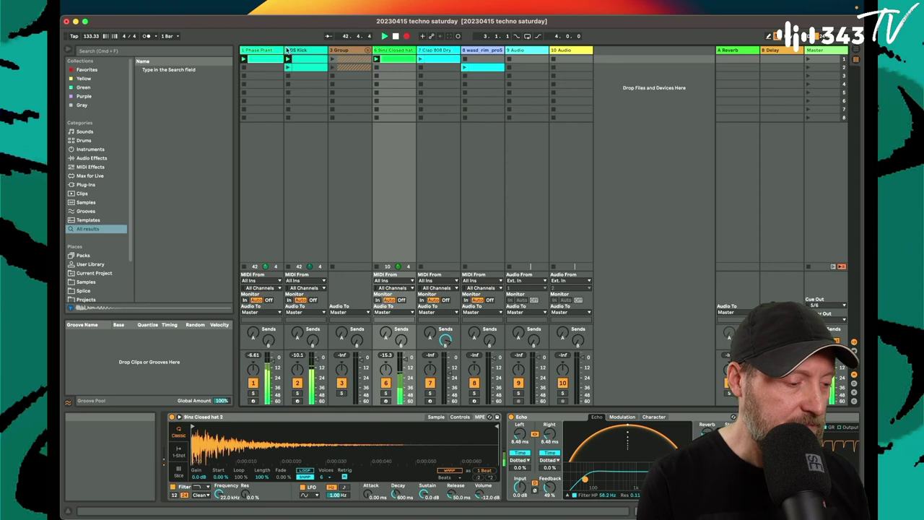
{"action": "left_click", "coordinate": [261, 50]}
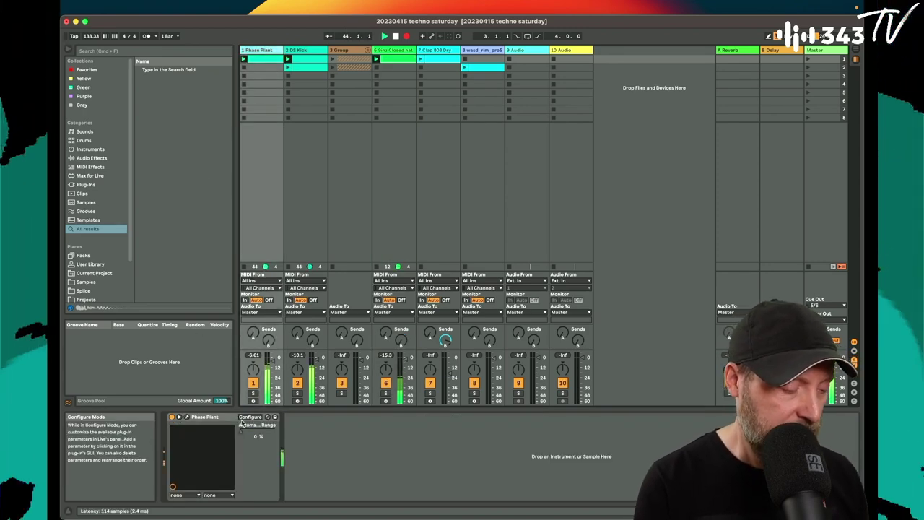
{"action": "left_click", "coordinate": [243, 434]}
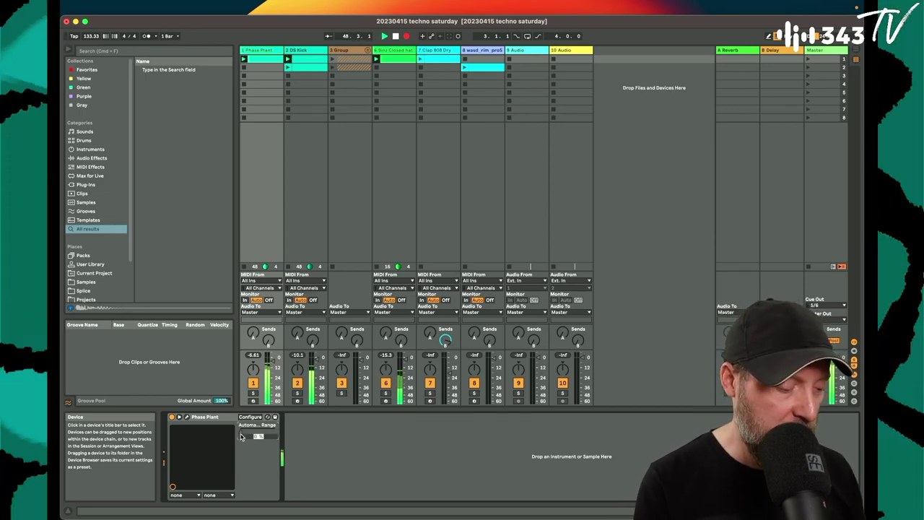
{"action": "left_click_drag", "start_coordinate": [241, 432], "coordinate": [243, 434]}
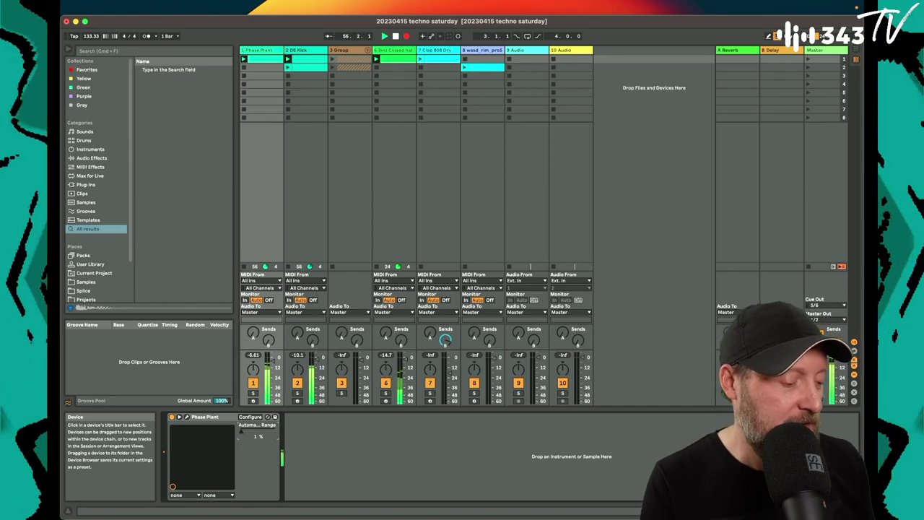
{"action": "left_click_drag", "start_coordinate": [241, 431], "coordinate": [245, 432]}
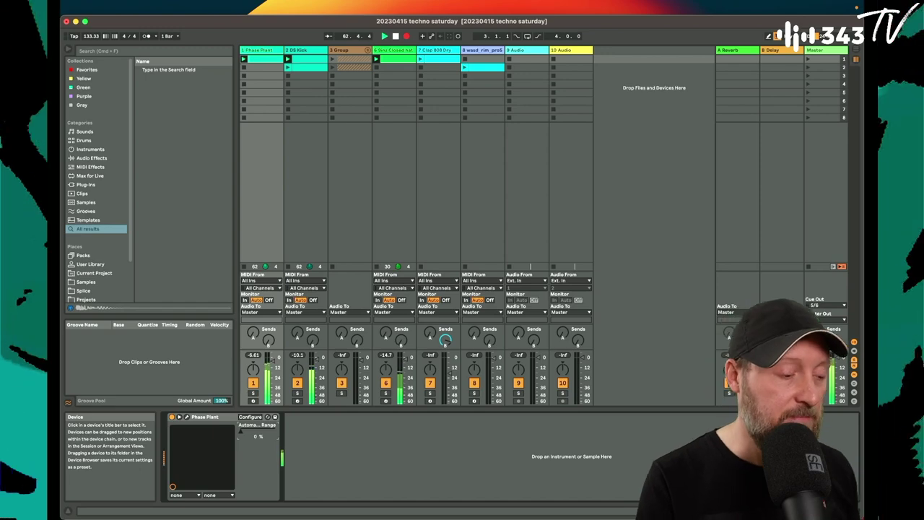
Unfold track group 3 and launch the first DS Cymbal clip.
{"action": "left_click", "coordinate": [367, 50]}
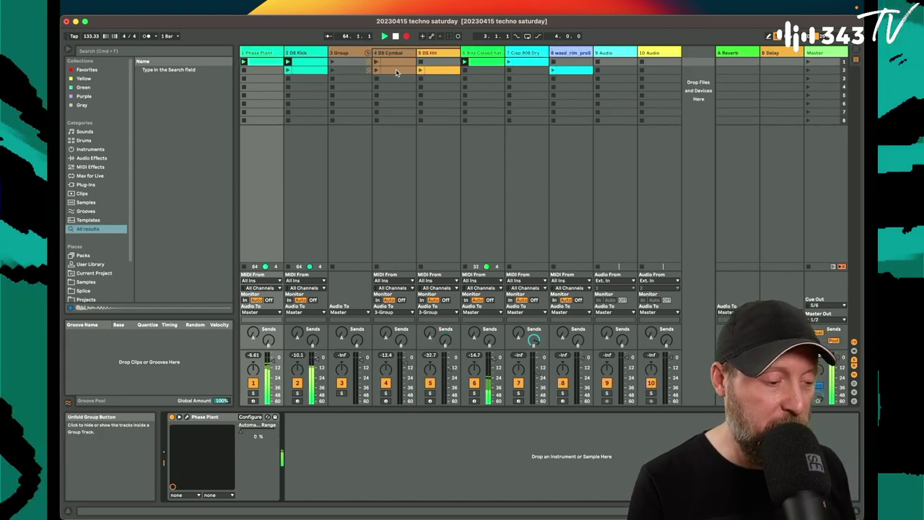
{"action": "left_click", "coordinate": [376, 63]}
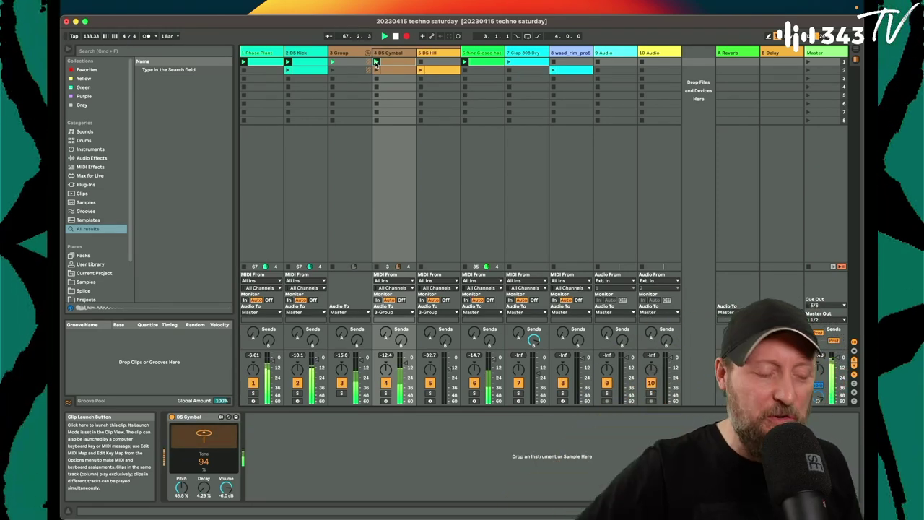
Record Phase Plant's chord Range rising to 12 %, launching the second DS Kick clip along the way.
{"action": "left_click", "coordinate": [357, 53]}
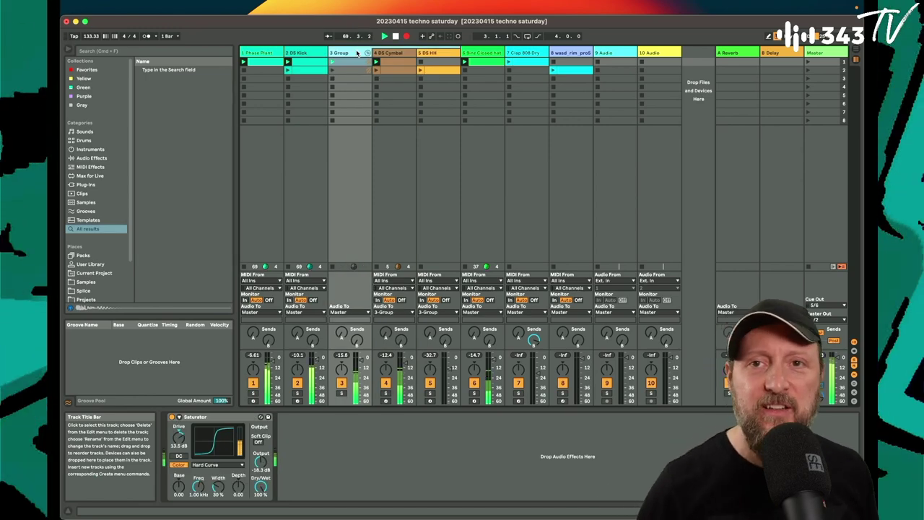
{"action": "left_click", "coordinate": [266, 52]}
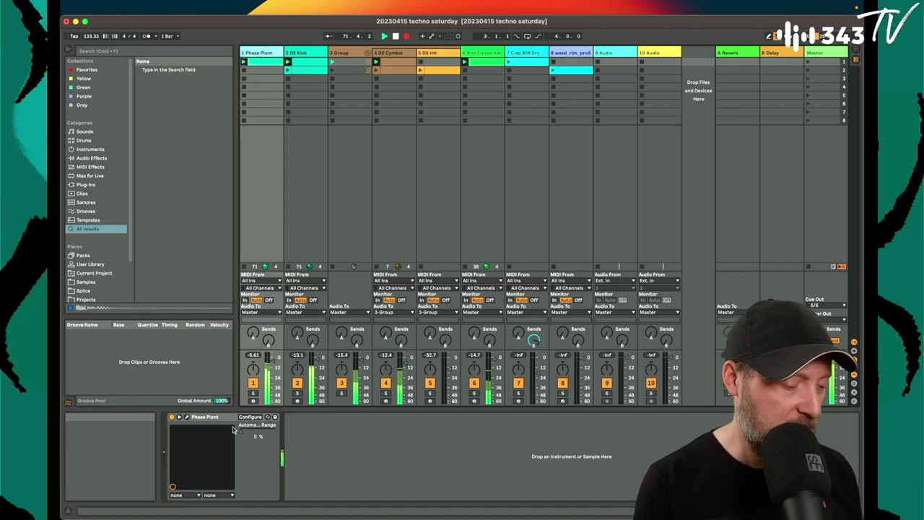
{"action": "left_click_drag", "start_coordinate": [243, 432], "coordinate": [243, 429]}
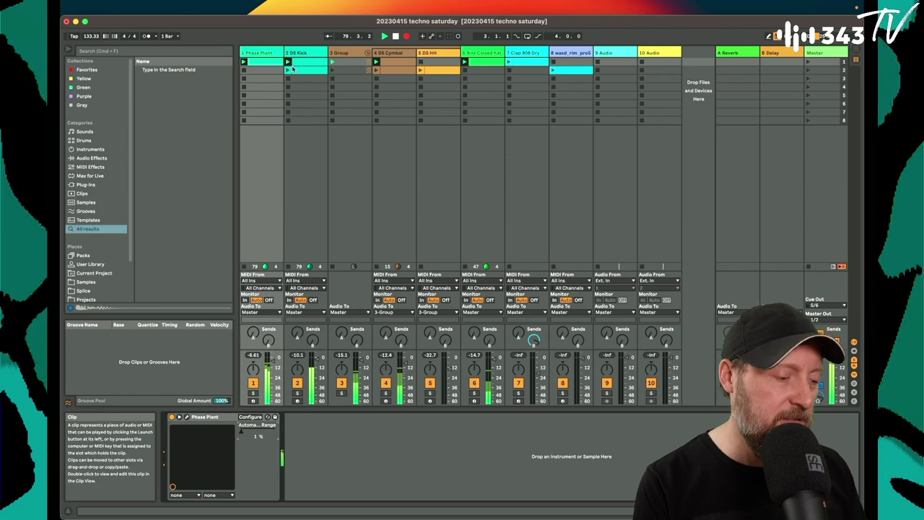
{"action": "left_click", "coordinate": [301, 145]}
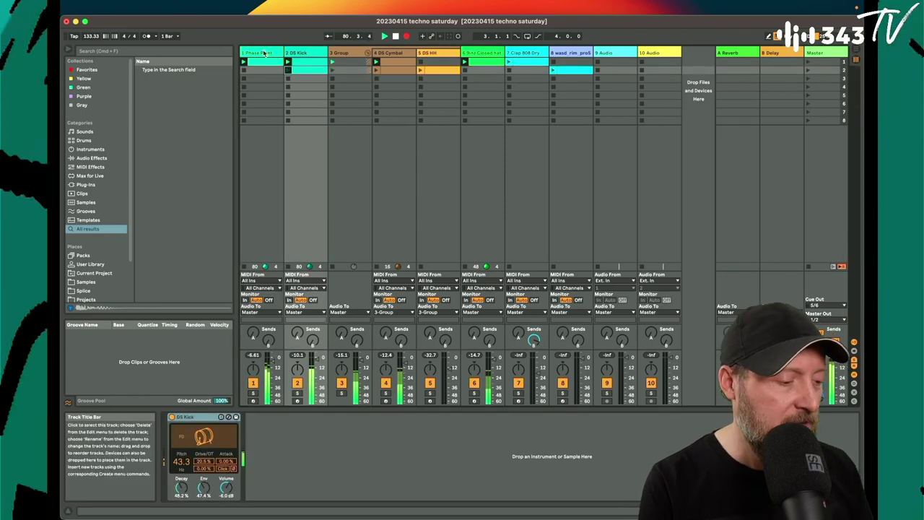
{"action": "key", "text": "Left"}
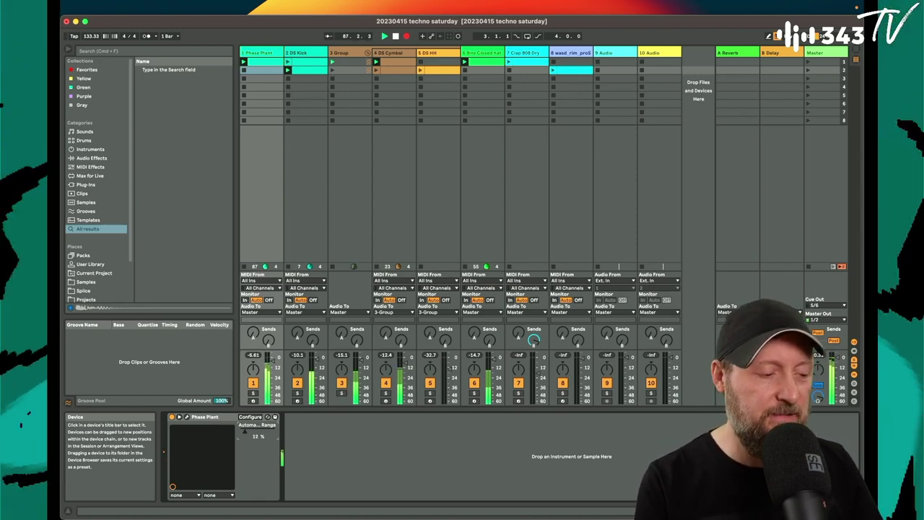
Launch the first DS Kick clip and the DS HH clip, and record Phase Plant's chord Range up to 37 %.
{"action": "left_click", "coordinate": [289, 65]}
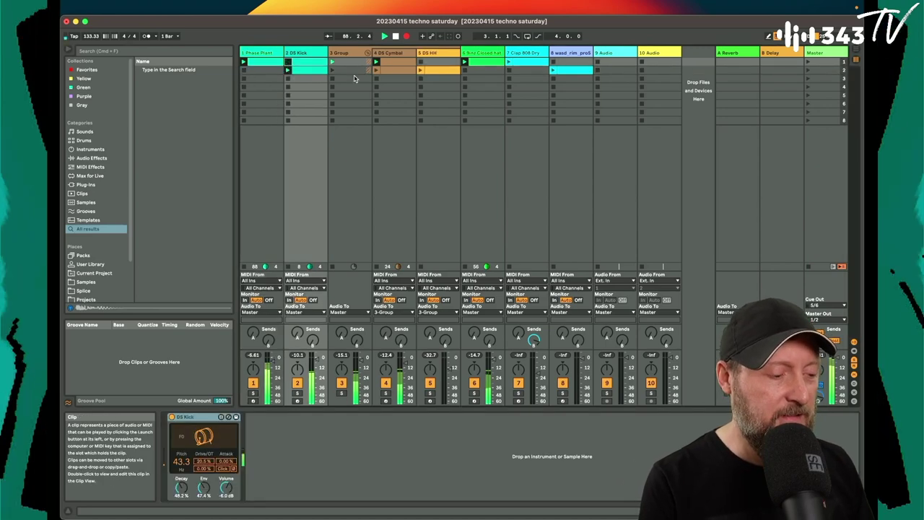
{"action": "left_click", "coordinate": [421, 70]}
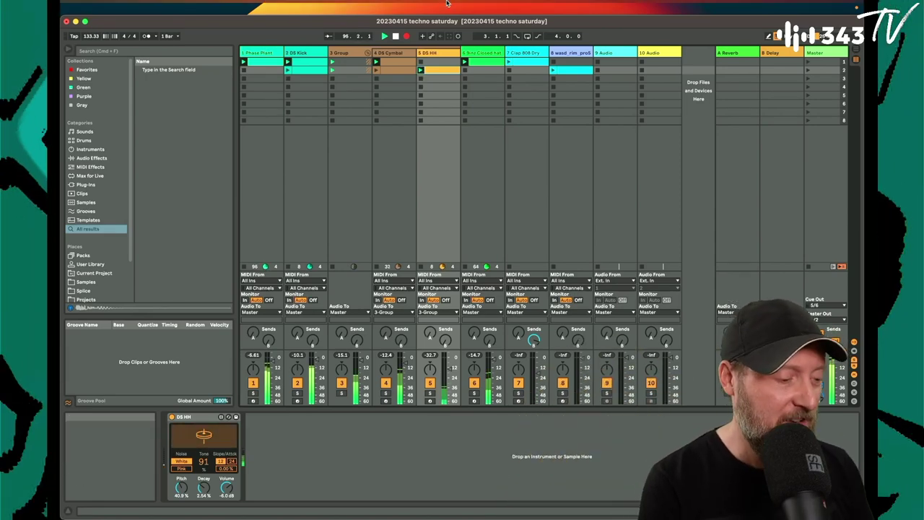
{"action": "left_click", "coordinate": [261, 70]}
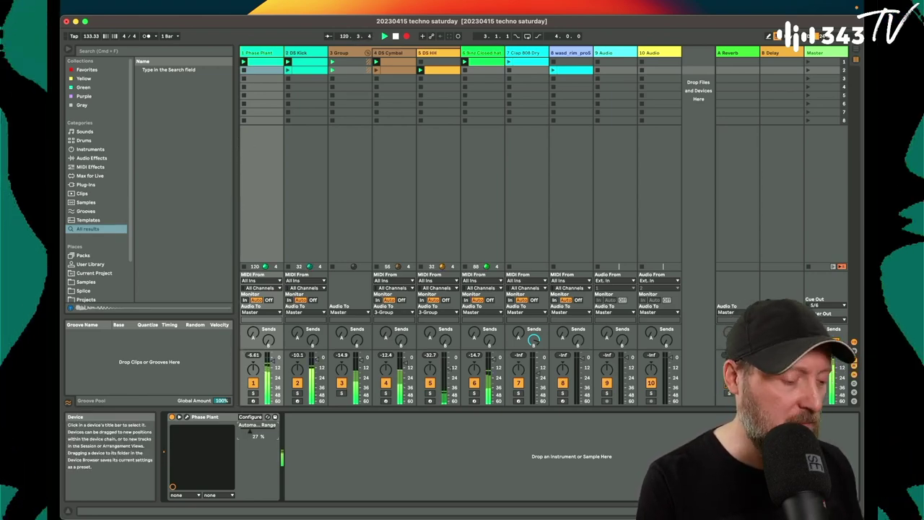
Stop the kick for a break and switch DS Cymbal to its second clip.
{"action": "left_click", "coordinate": [289, 81]}
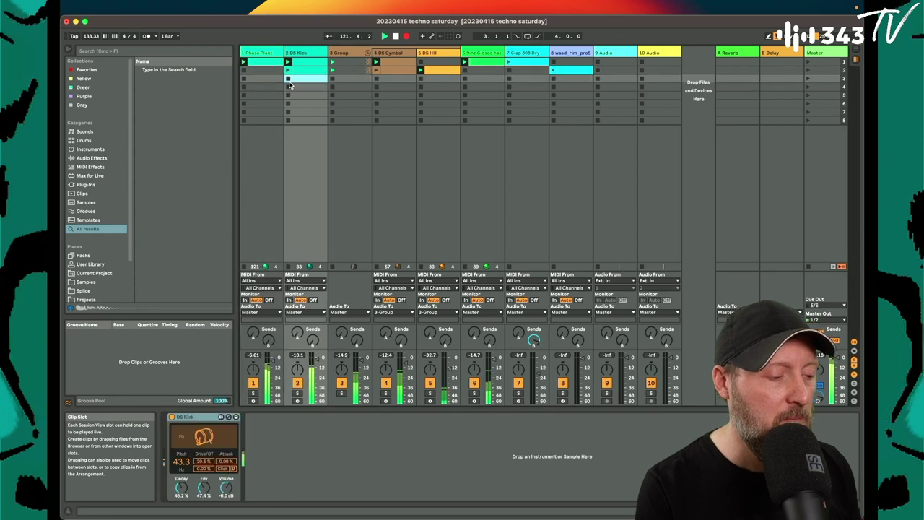
{"action": "left_click", "coordinate": [377, 70]}
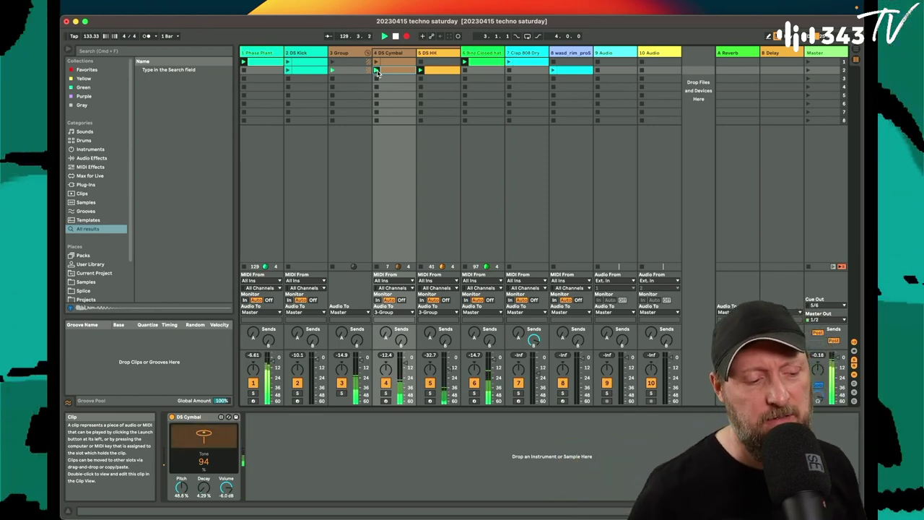
{"action": "left_click", "coordinate": [376, 70]}
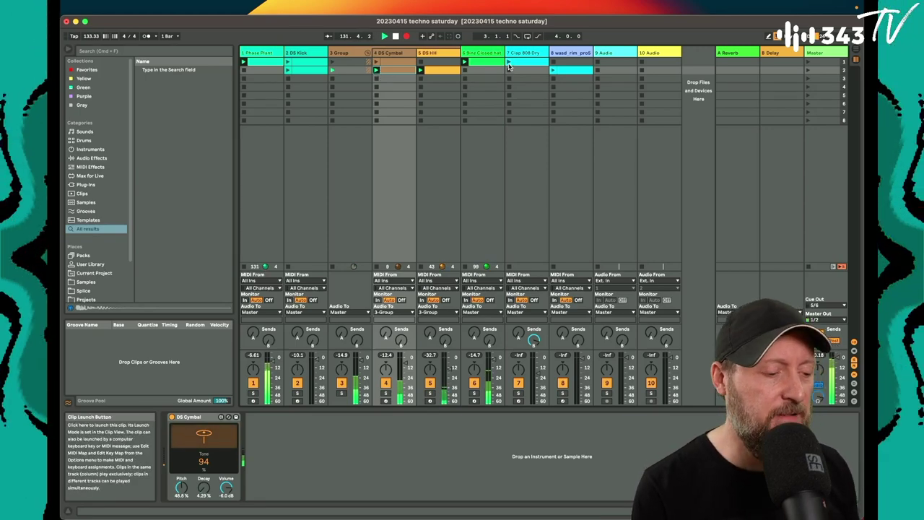
Bring back the first DS Kick clip together with the clap and rim clips.
{"action": "left_click", "coordinate": [288, 64]}
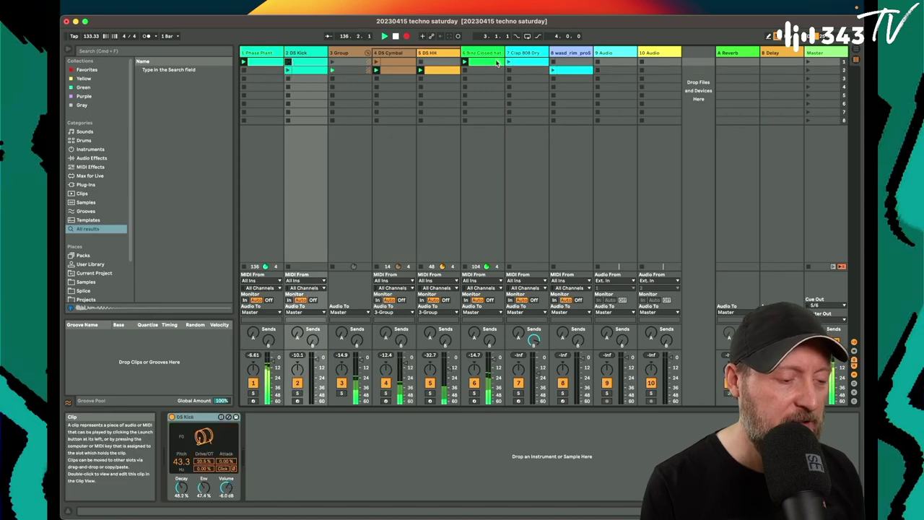
{"action": "left_click", "coordinate": [508, 62]}
{"action": "left_click", "coordinate": [553, 70]}
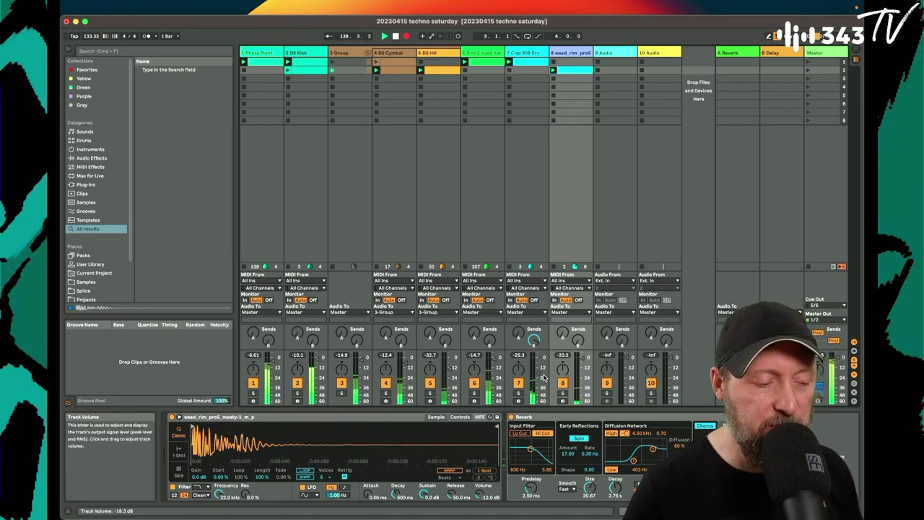
Record volume rises on the clap, DS HH, closed hat and kick tracks, bringing DS HH to -7.5 dB and the kick to 1.0 dB.
{"action": "left_click_drag", "start_coordinate": [543, 375], "coordinate": [543, 368]}
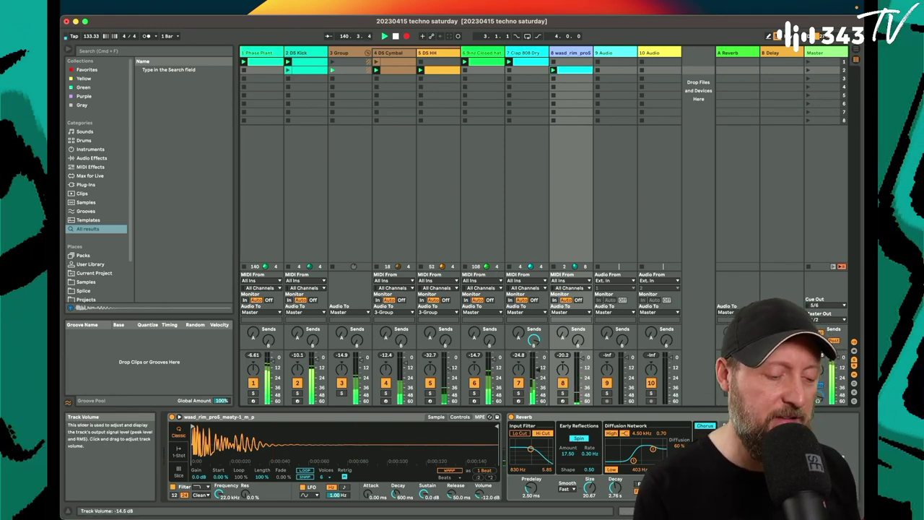
{"action": "left_click_drag", "start_coordinate": [538, 369], "coordinate": [538, 368]}
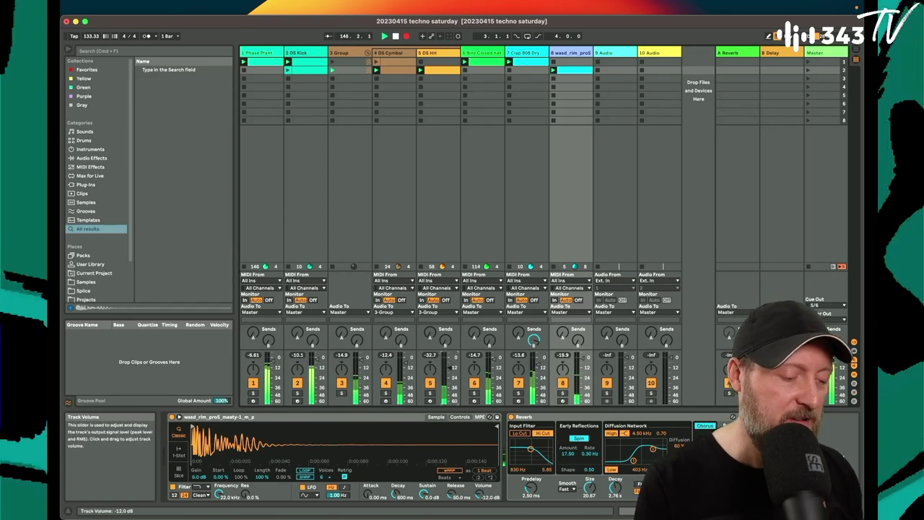
{"action": "left_click_drag", "start_coordinate": [449, 364], "coordinate": [494, 356]}
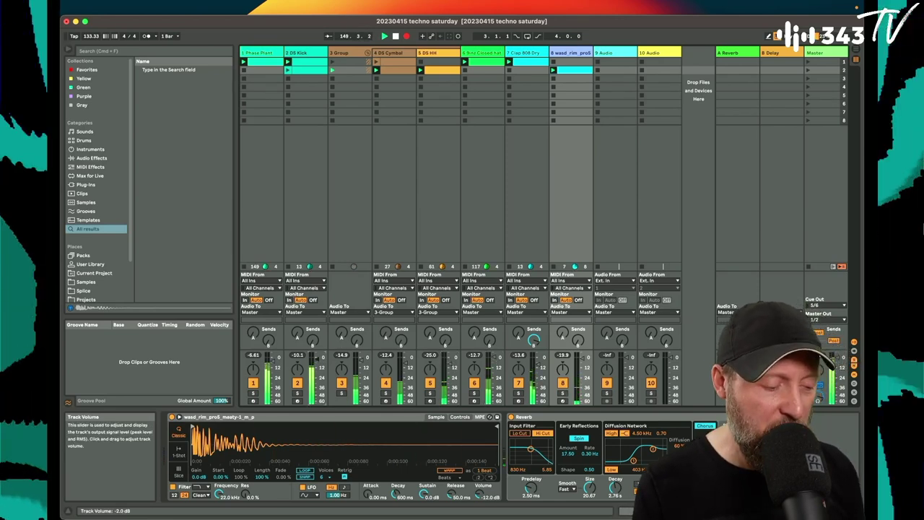
{"action": "left_click_drag", "start_coordinate": [317, 359], "coordinate": [317, 358]}
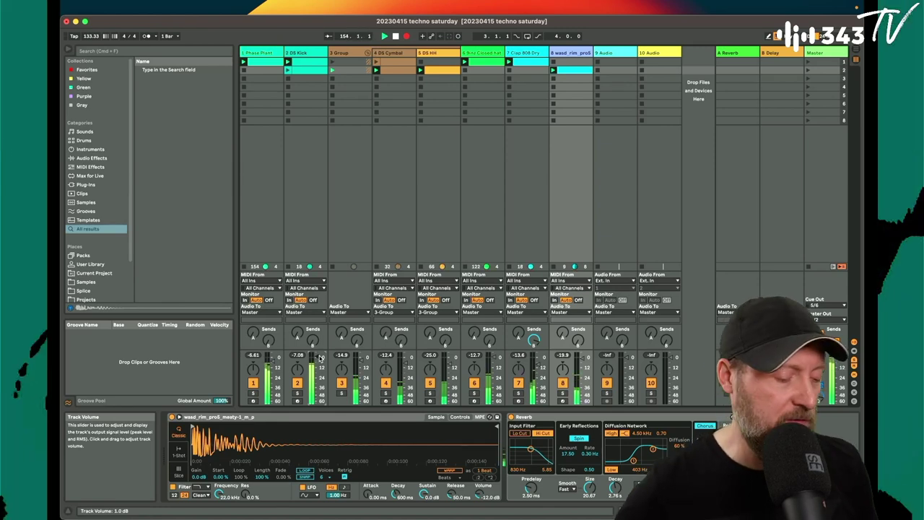
Record a second kick break with Phase Plant's chord Range brought to 12 %, ending it by relaunching the first kick clip.
{"action": "left_click", "coordinate": [269, 52]}
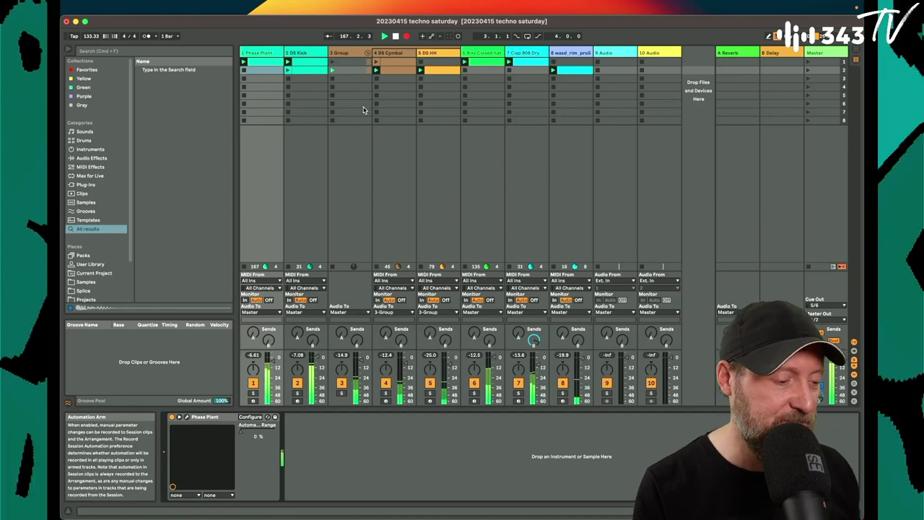
{"action": "left_click", "coordinate": [303, 78]}
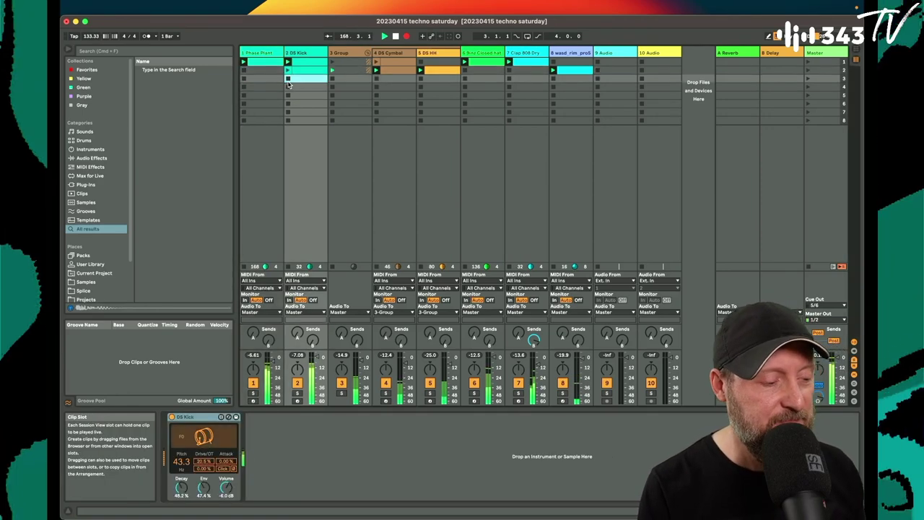
{"action": "left_click", "coordinate": [277, 55]}
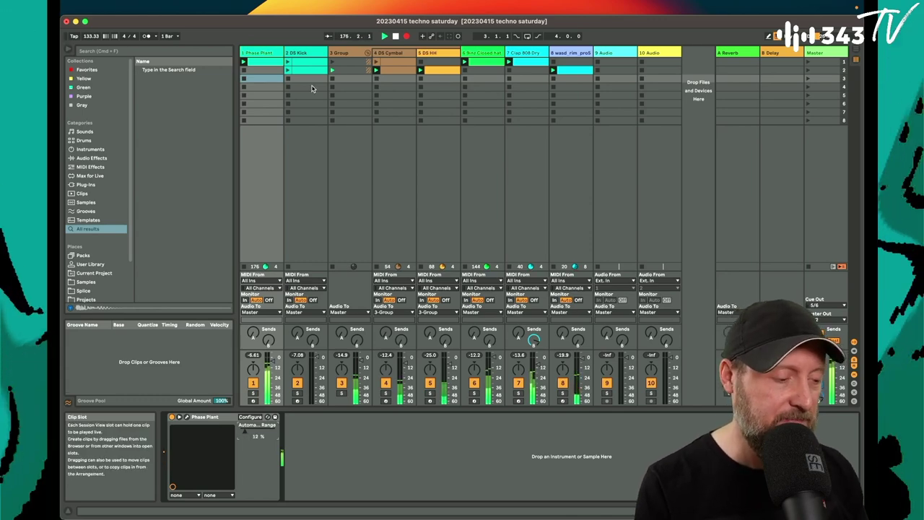
{"action": "left_click", "coordinate": [288, 61]}
Stop the closed hat, clap and rim clips and check the recorded tracks in the Arrangement, returning to the Session View.
{"action": "left_click", "coordinate": [472, 71]}
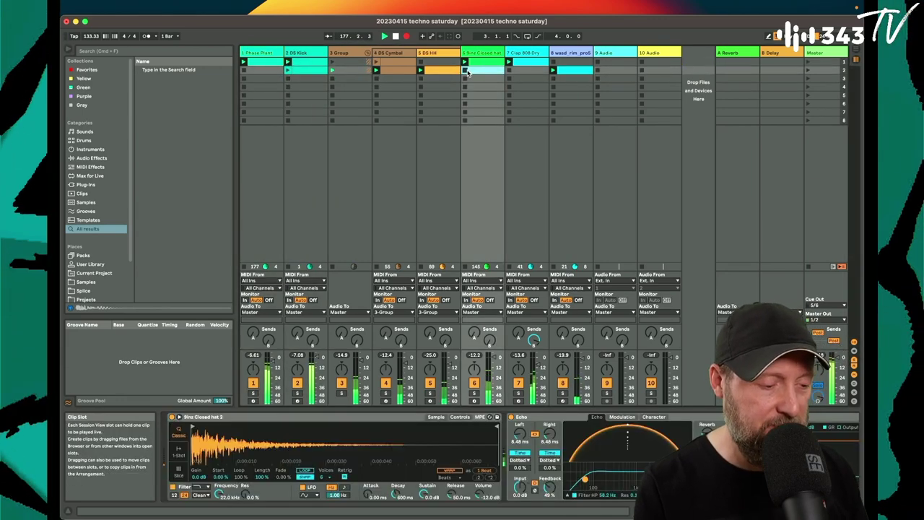
{"action": "left_click", "coordinate": [509, 71]}
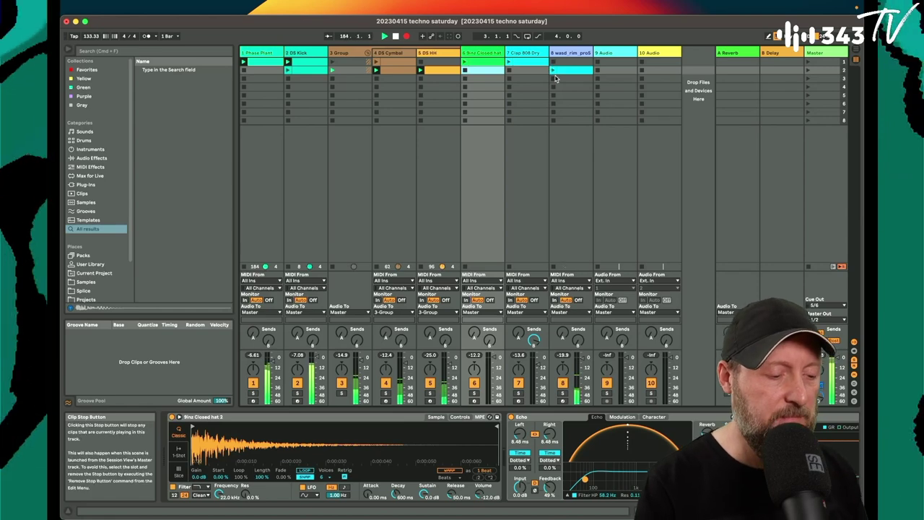
{"action": "key", "text": "Tab"}
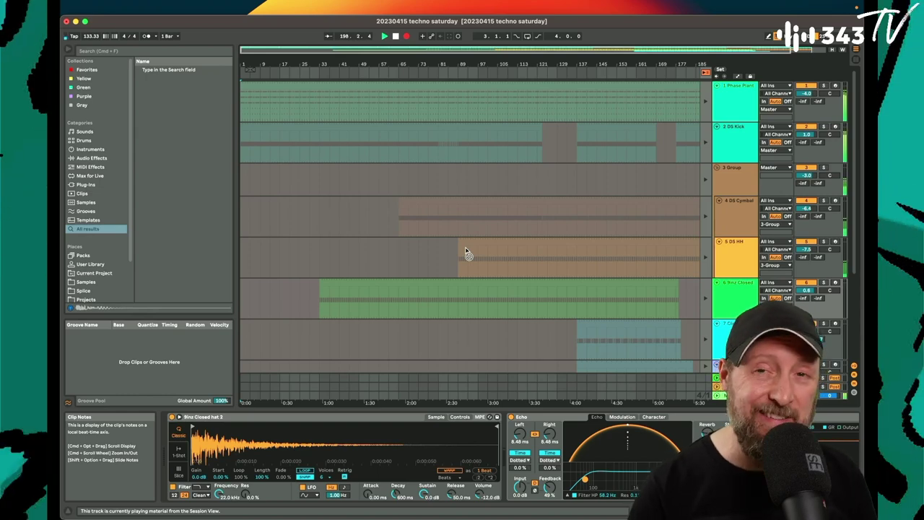
{"action": "key", "text": "Tab"}
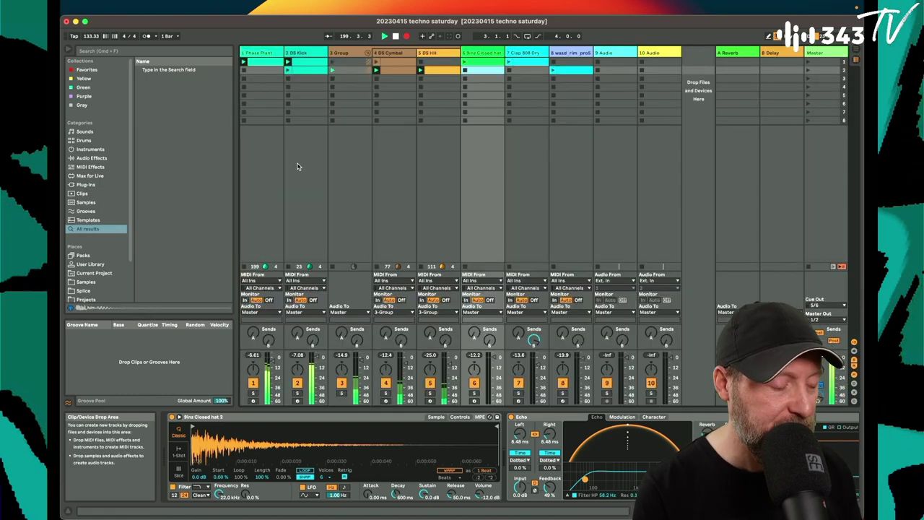
Stop the DS HH, DS Cymbal, kick and Phase Plant clips in turn and end the recording.
{"action": "left_click", "coordinate": [274, 71]}
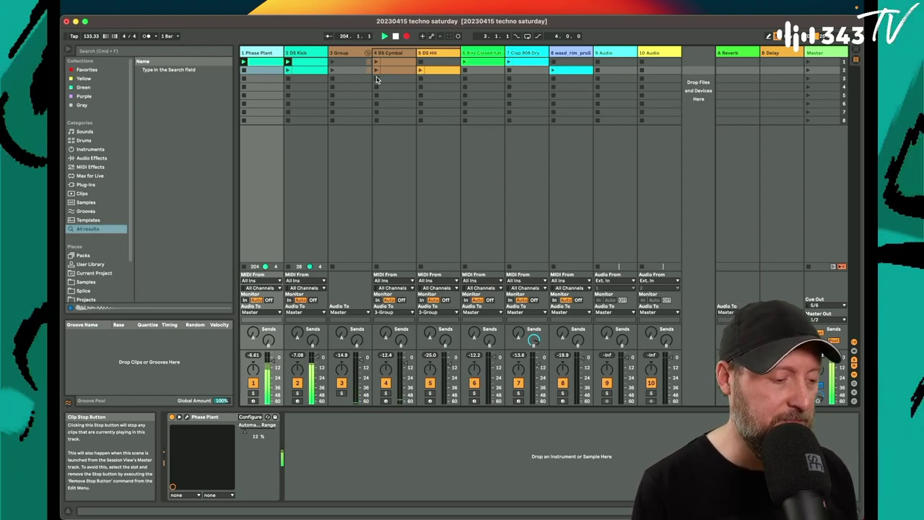
{"action": "left_click", "coordinate": [287, 81]}
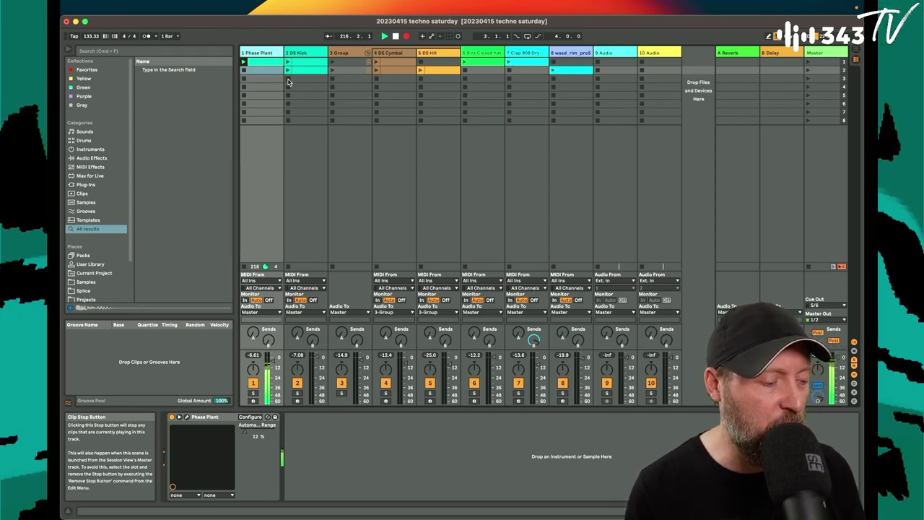
{"action": "left_click", "coordinate": [244, 70]}
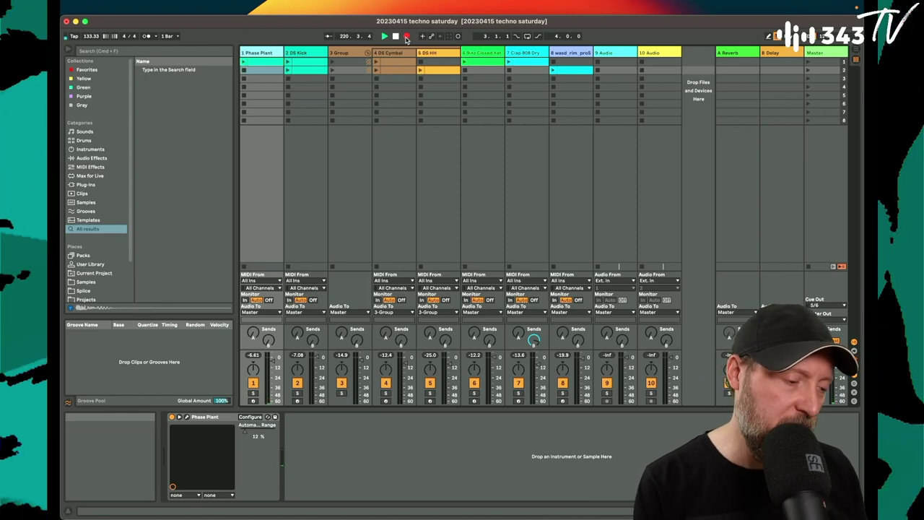
Switch all tracks back to playing the Arrangement, stop playback at the start and compare it with the Session View.
{"action": "key", "text": "Tab"}
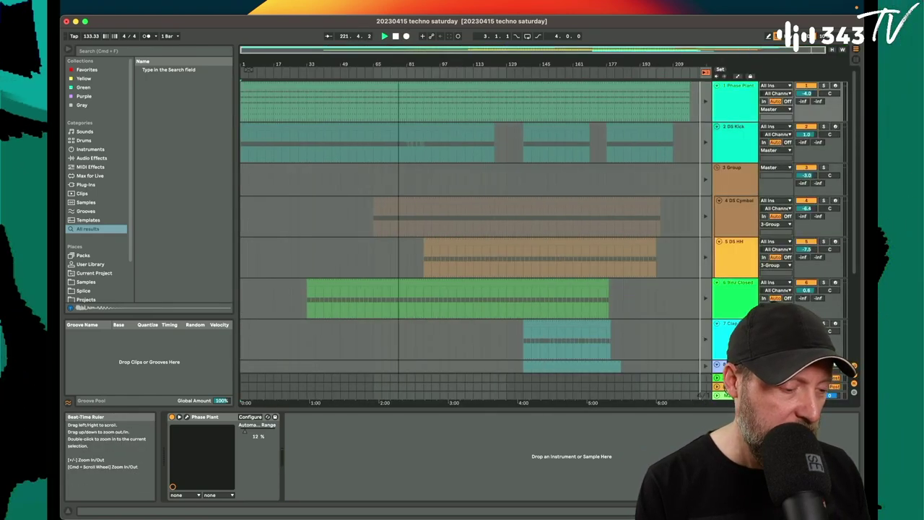
{"action": "left_click", "coordinate": [706, 73]}
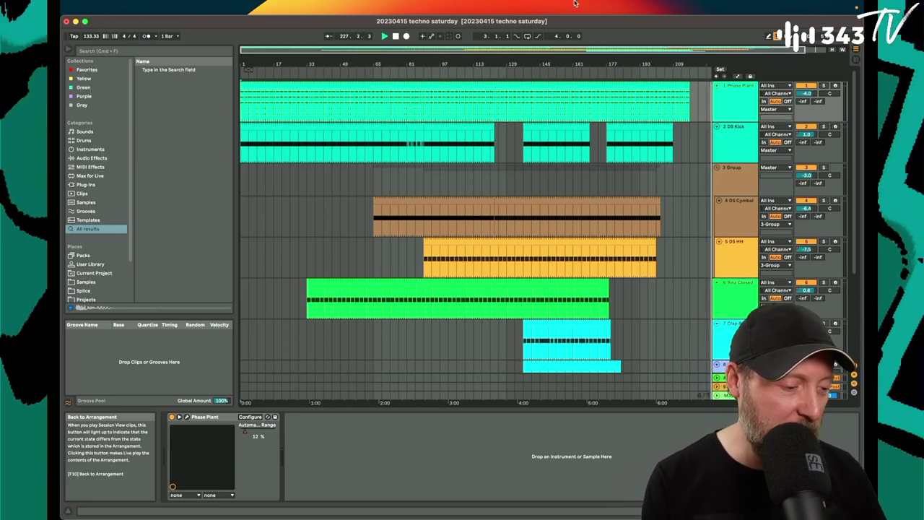
{"action": "key", "text": "space"}
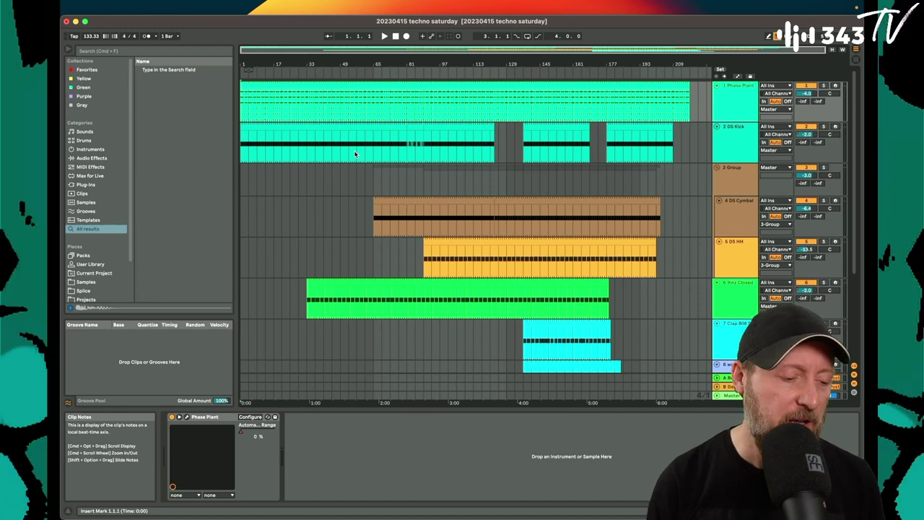
{"action": "key", "text": "Tab"}
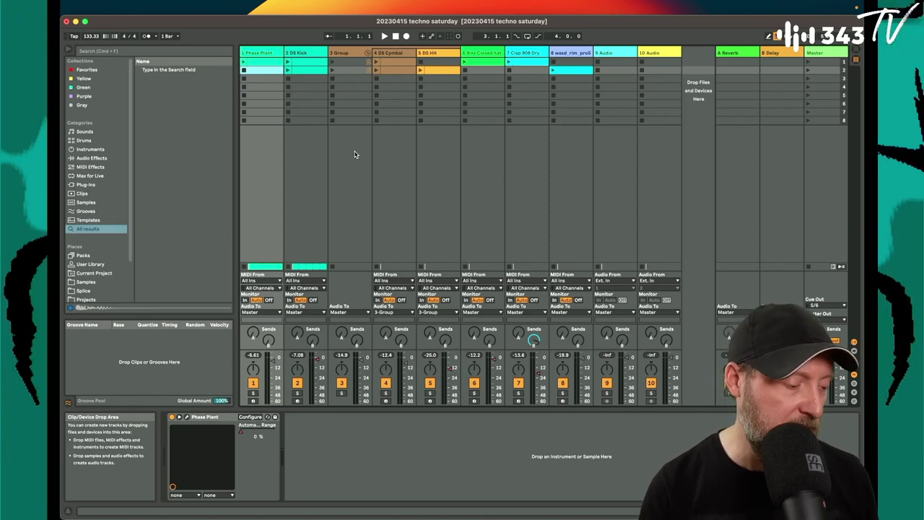
{"action": "key", "text": "Tab"}
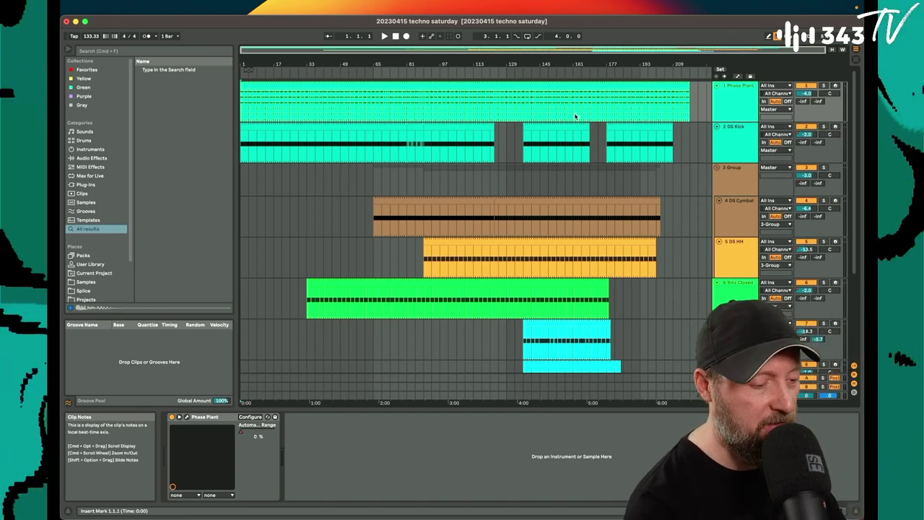
Turn on automation arm and display the recorded automation lanes in the Arrangement.
{"action": "left_click", "coordinate": [432, 37]}
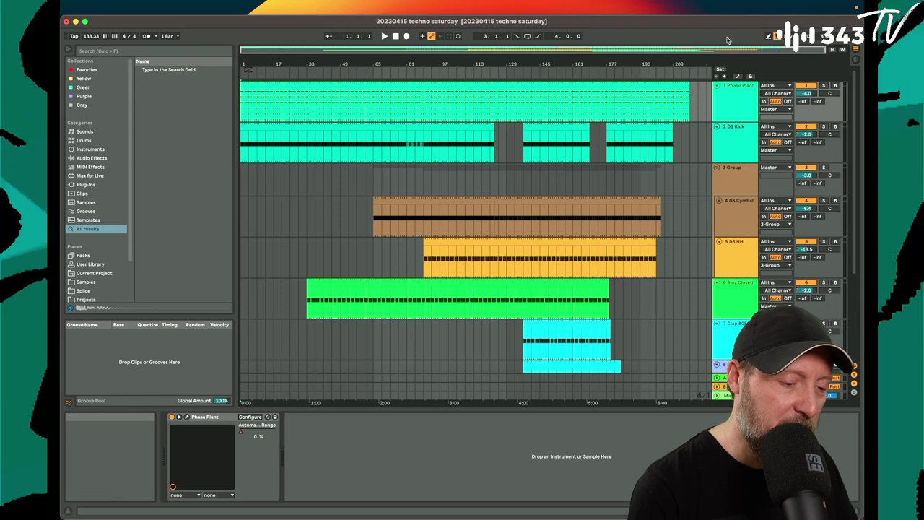
{"action": "right_click", "coordinate": [722, 99]}
{"action": "key", "text": "Escape"}
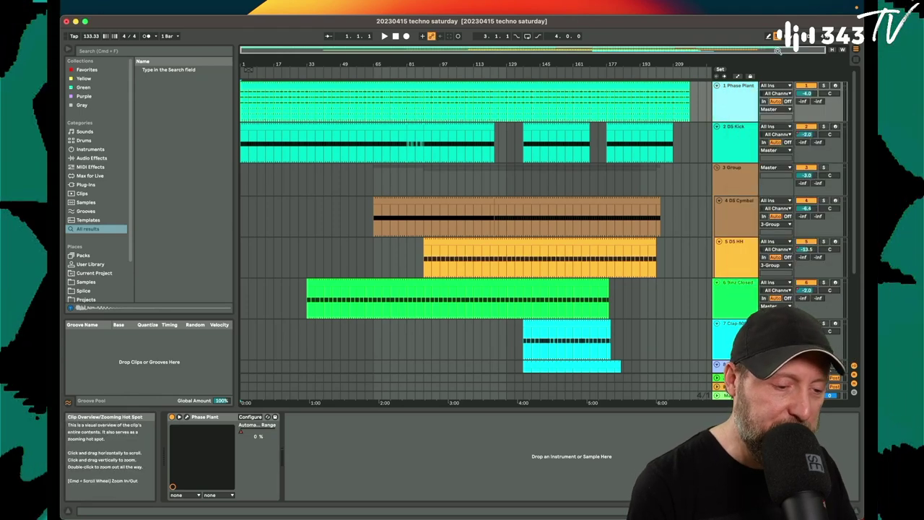
{"action": "left_click", "coordinate": [738, 76]}
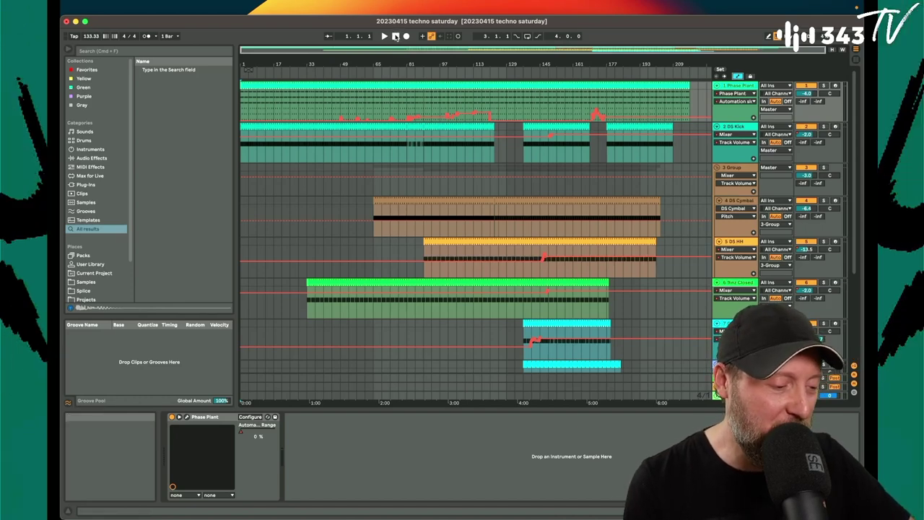
Start playback, try to delete the volume automation on DS HH, and delete the Clap 808 Dry track's volume automation.
{"action": "key", "text": "space"}
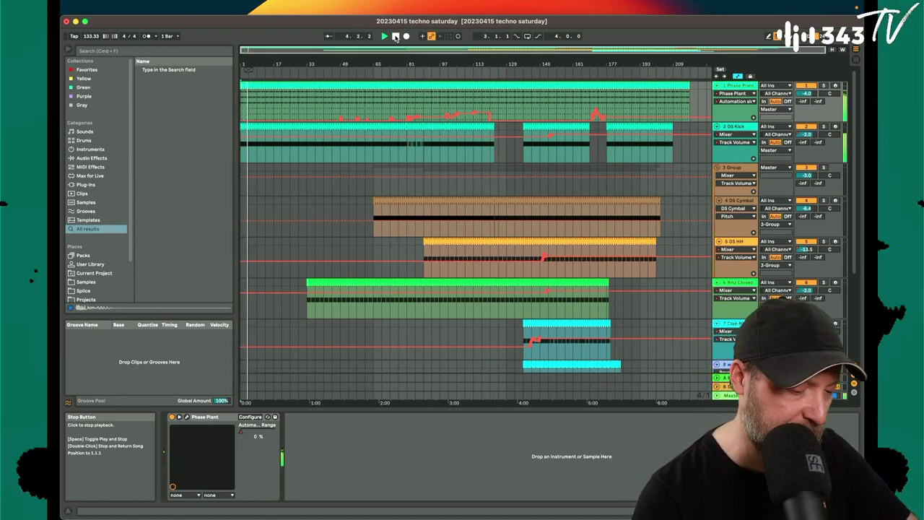
{"action": "scroll", "coordinate": [532, 179], "scroll_direction": "down", "scroll_amount": 3}
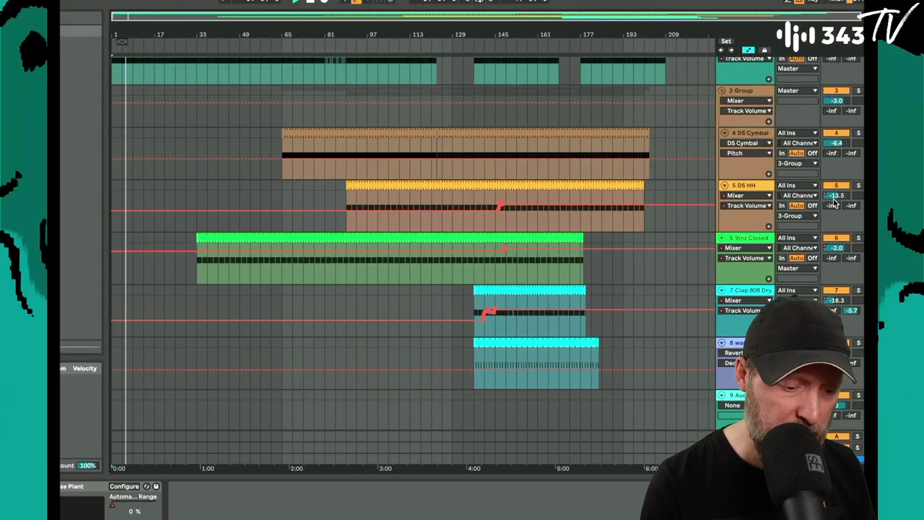
{"action": "right_click", "coordinate": [834, 204]}
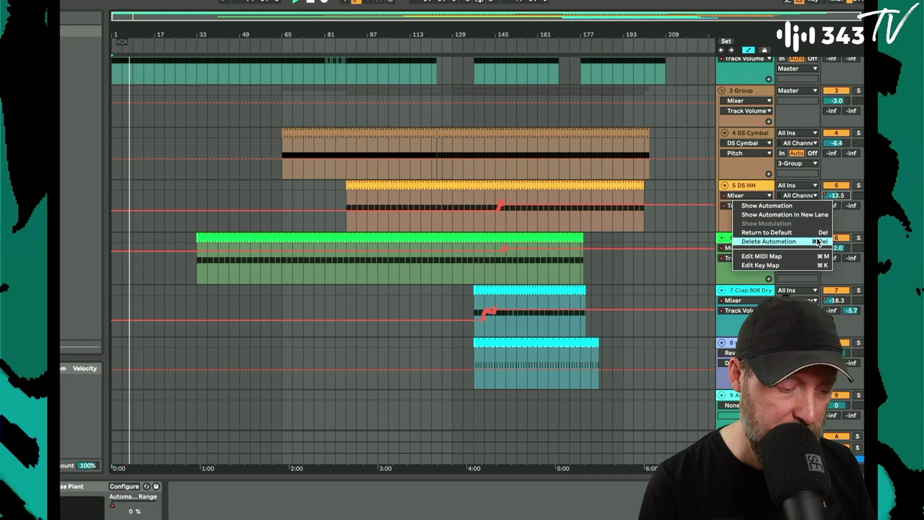
{"action": "left_click", "coordinate": [818, 241]}
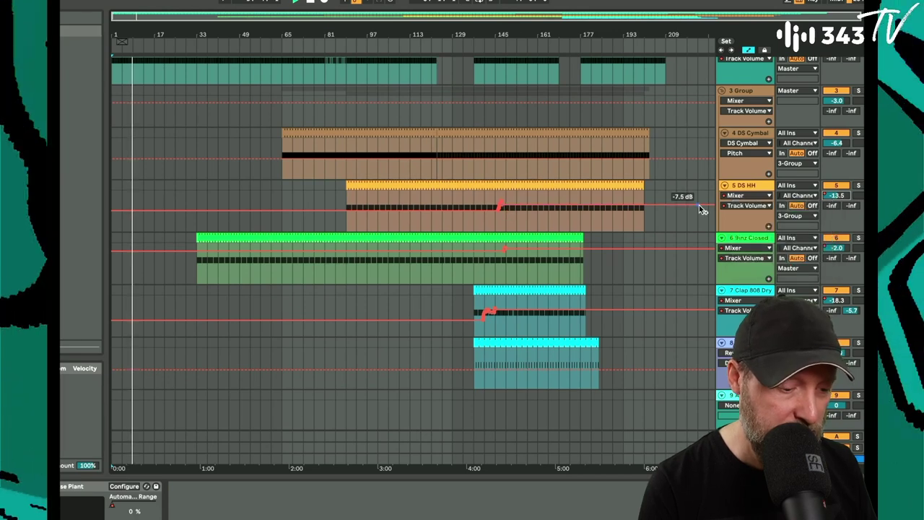
{"action": "scroll", "coordinate": [661, 216], "scroll_direction": "up", "scroll_amount": 1}
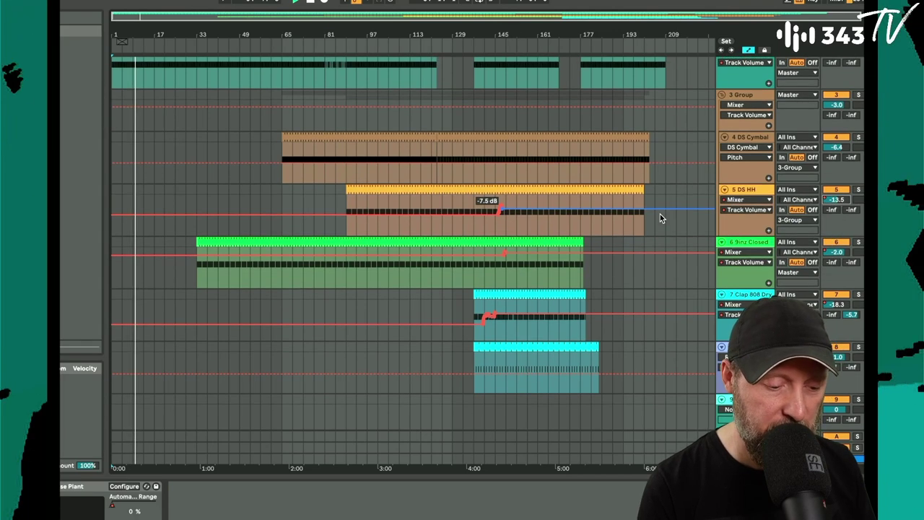
{"action": "scroll", "coordinate": [677, 281], "scroll_direction": "down", "scroll_amount": 2}
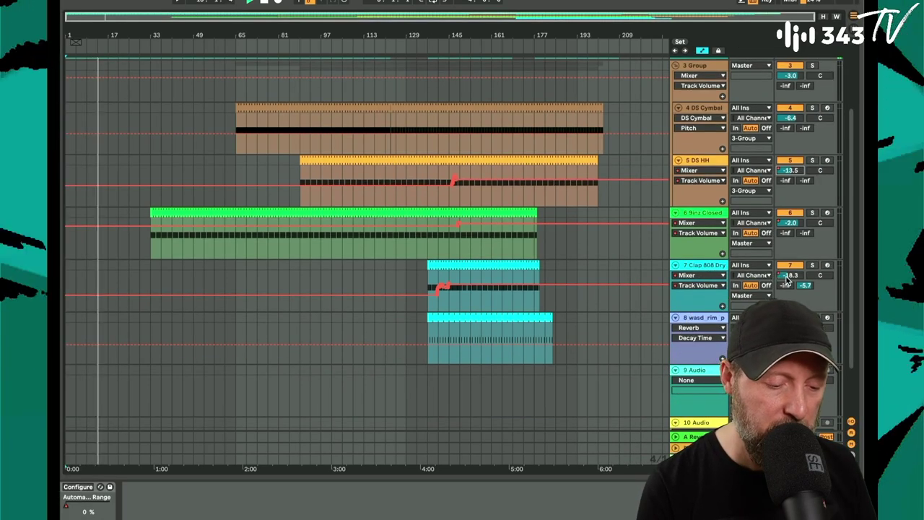
{"action": "right_click", "coordinate": [787, 275]}
{"action": "left_click", "coordinate": [711, 311]}
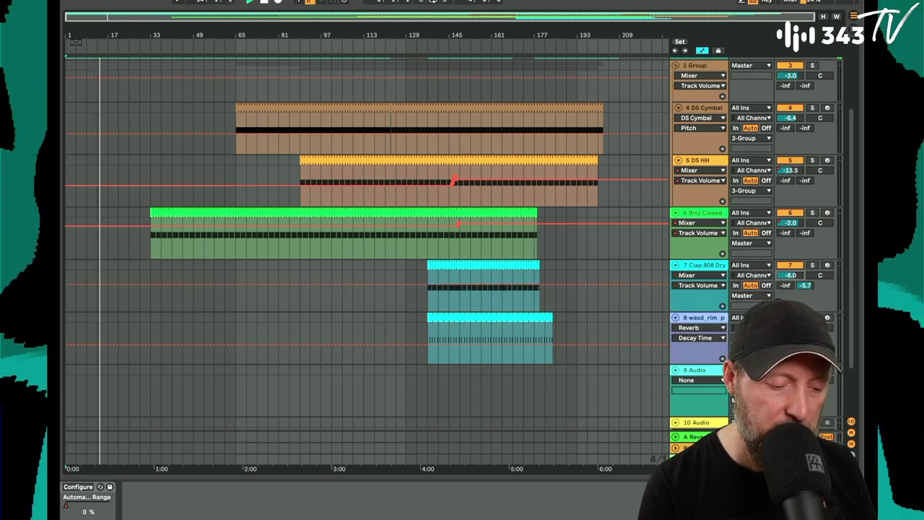
{"action": "left_click", "coordinate": [791, 277]}
{"action": "type", "text": "-18"}
{"action": "key", "text": "Return"}
{"action": "key", "text": "ctrl+z"}
Delete the recorded track volume automation from the 9inz Closed, DS HH and DS Kick tracks.
{"action": "right_click", "coordinate": [789, 224]}
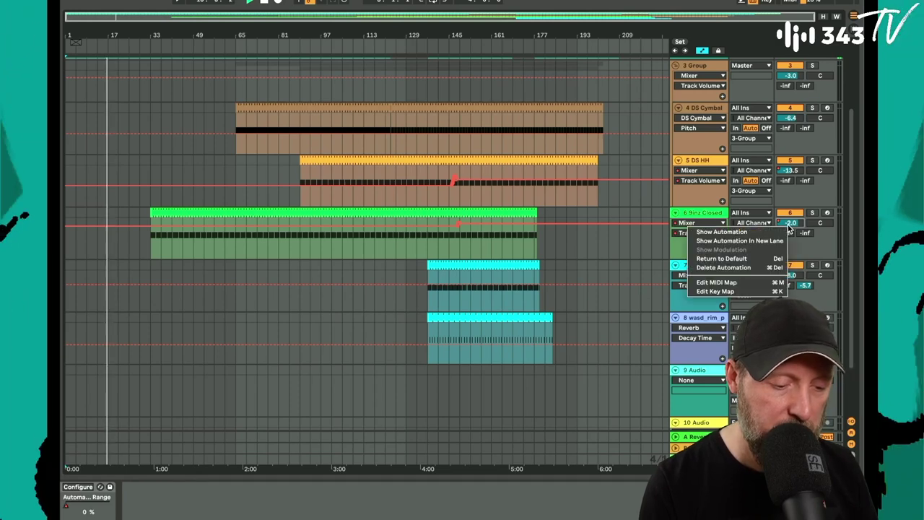
{"action": "left_click", "coordinate": [711, 261]}
{"action": "right_click", "coordinate": [791, 171]}
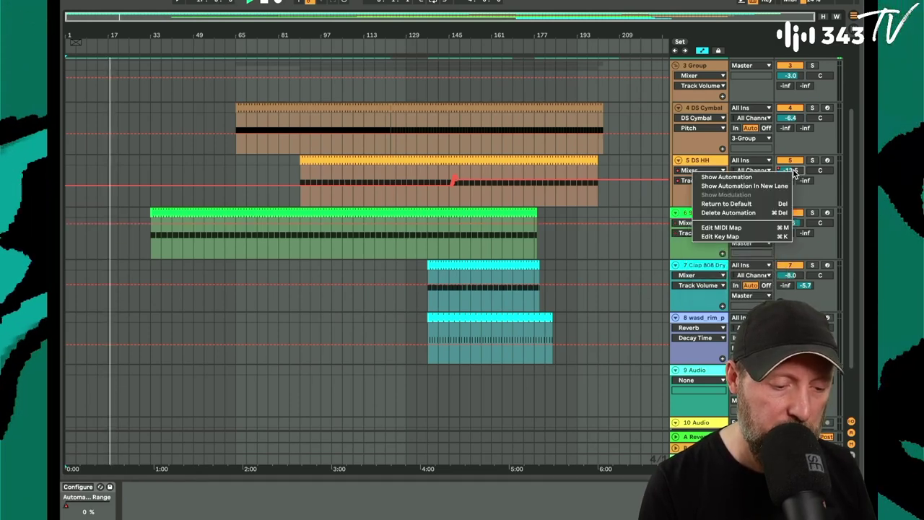
{"action": "left_click", "coordinate": [775, 209]}
{"action": "scroll", "coordinate": [775, 215], "scroll_direction": "up", "scroll_amount": 3}
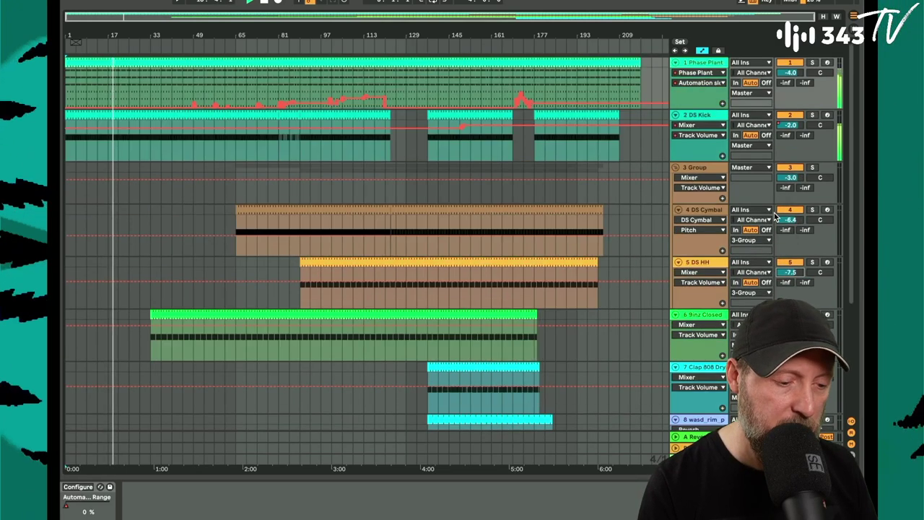
{"action": "right_click", "coordinate": [791, 125]}
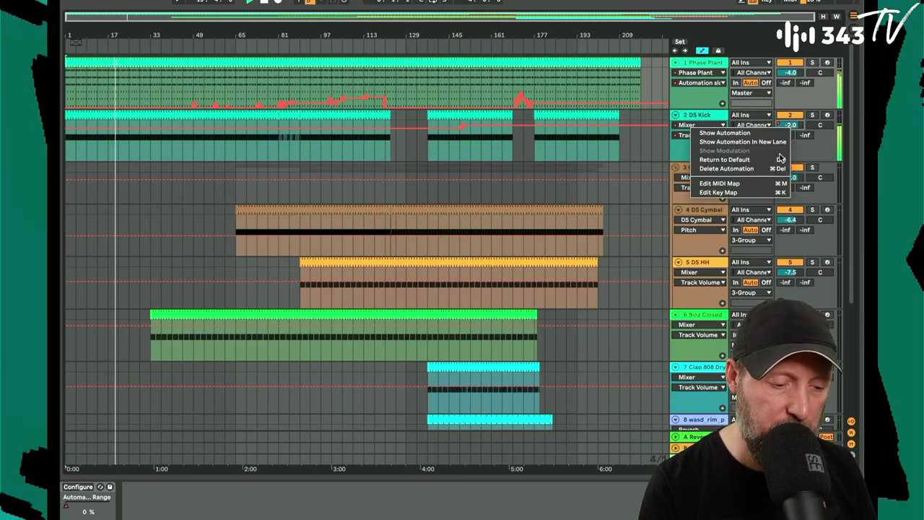
{"action": "left_click", "coordinate": [776, 168]}
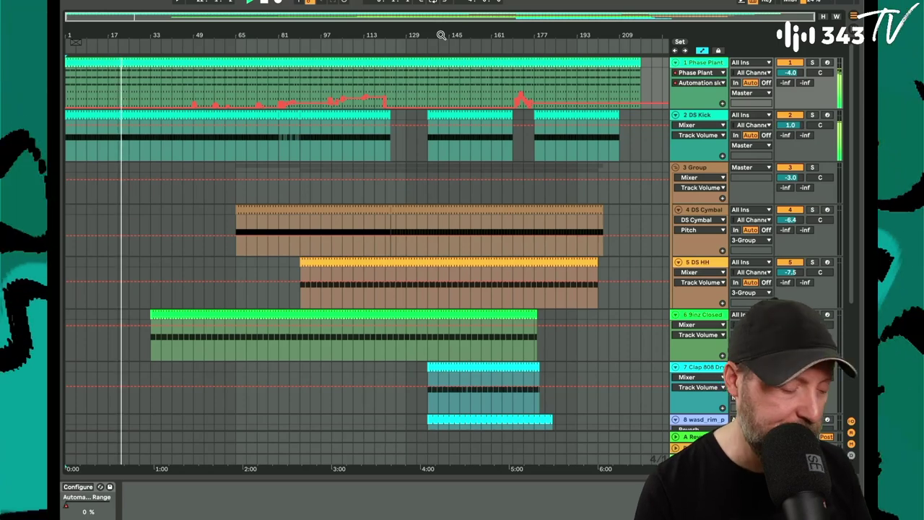
Extend the start of the wasd_rim clips back to bar 21 in the Arrangement.
{"action": "key", "text": "Tab"}
{"action": "key", "text": "Tab"}
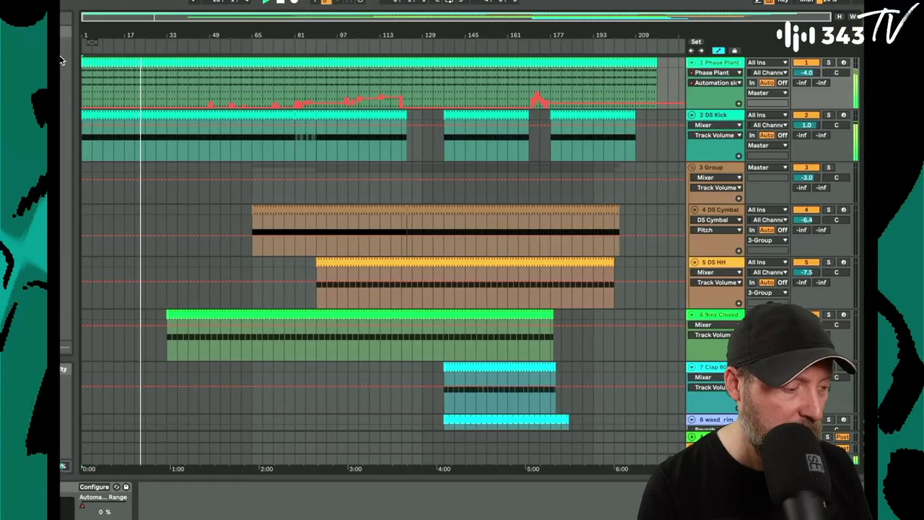
{"action": "left_click_drag", "start_coordinate": [74, 34], "coordinate": [71, 53]}
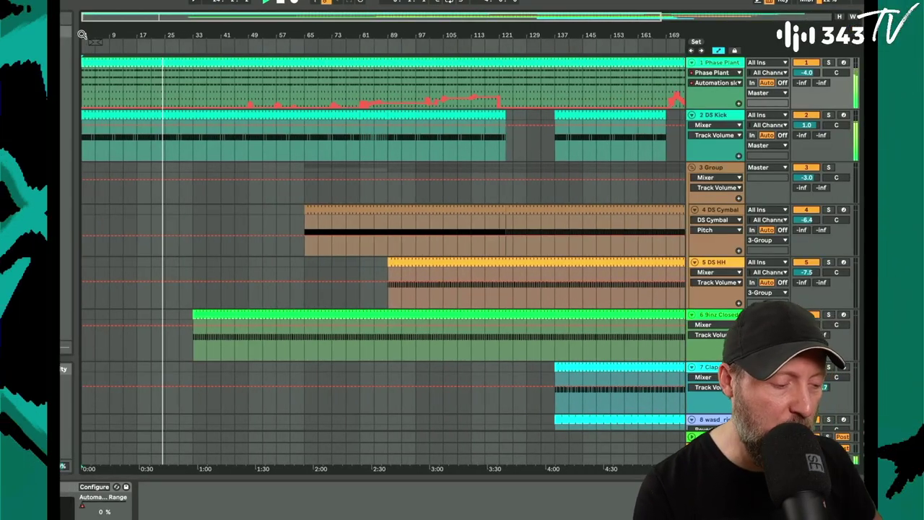
{"action": "scroll", "coordinate": [211, 157], "scroll_direction": "down", "scroll_amount": 2}
{"action": "scroll", "coordinate": [434, 298], "scroll_direction": "down", "scroll_amount": 2}
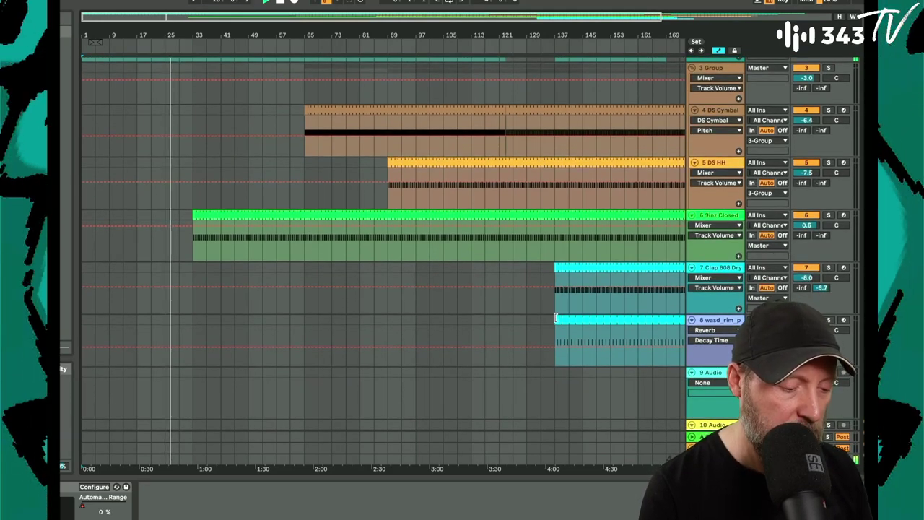
{"action": "left_click_drag", "start_coordinate": [552, 319], "coordinate": [150, 329]}
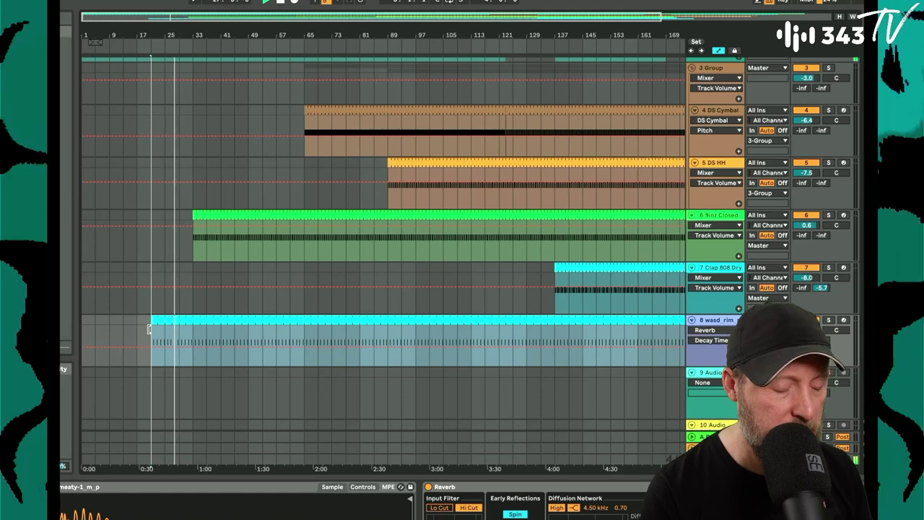
Open the rim clip in an enlarged note editor, stop playback and deactivate the C3 note at 1.4.
{"action": "left_click", "coordinate": [186, 322]}
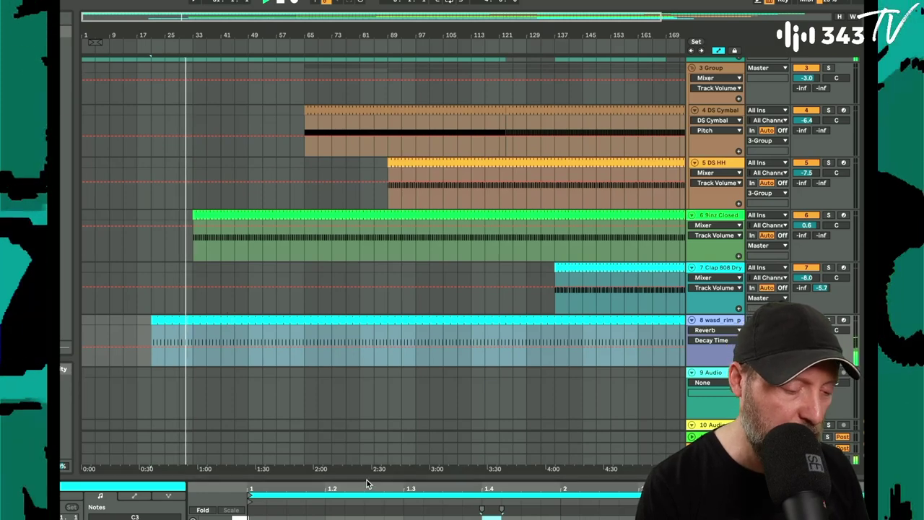
{"action": "left_click_drag", "start_coordinate": [369, 479], "coordinate": [403, 228]}
{"action": "scroll", "coordinate": [432, 394], "scroll_direction": "down", "scroll_amount": 4}
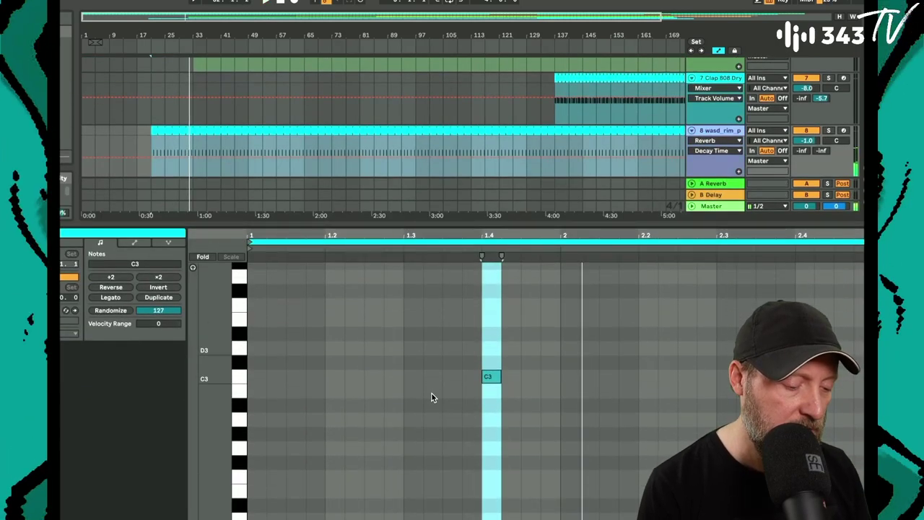
{"action": "key", "text": "space"}
{"action": "left_click_drag", "start_coordinate": [438, 322], "coordinate": [517, 335]}
{"action": "key", "text": "0"}
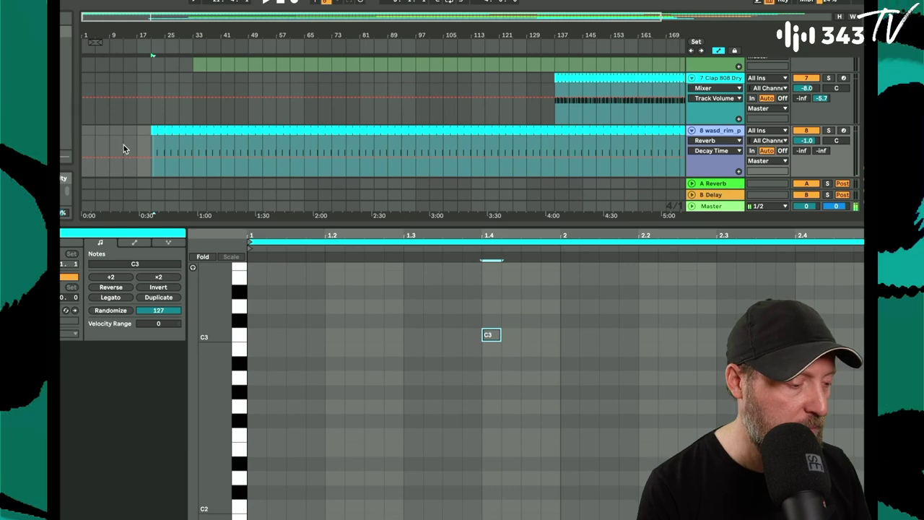
Play the arrangement from the start and create a separate two-bar rim clip at bar 7, ahead of the long rim section.
{"action": "left_click", "coordinate": [153, 172]}
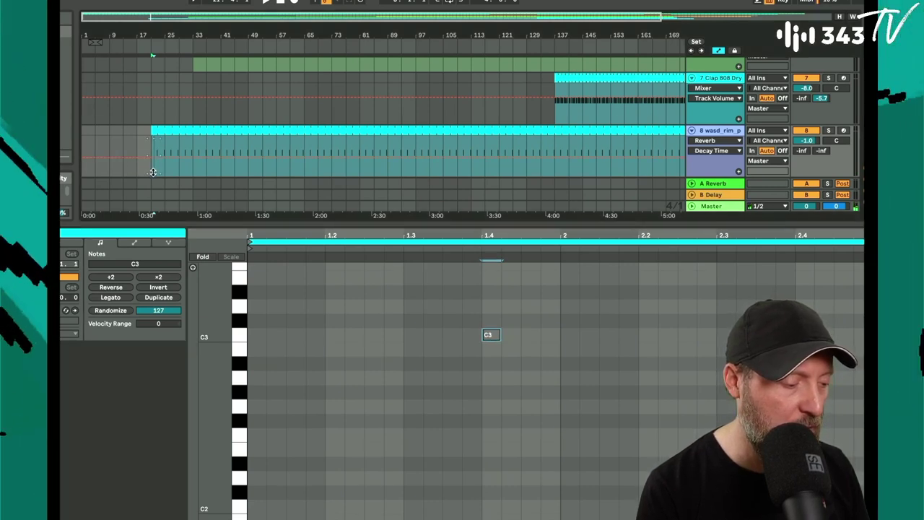
{"action": "left_click", "coordinate": [81, 165]}
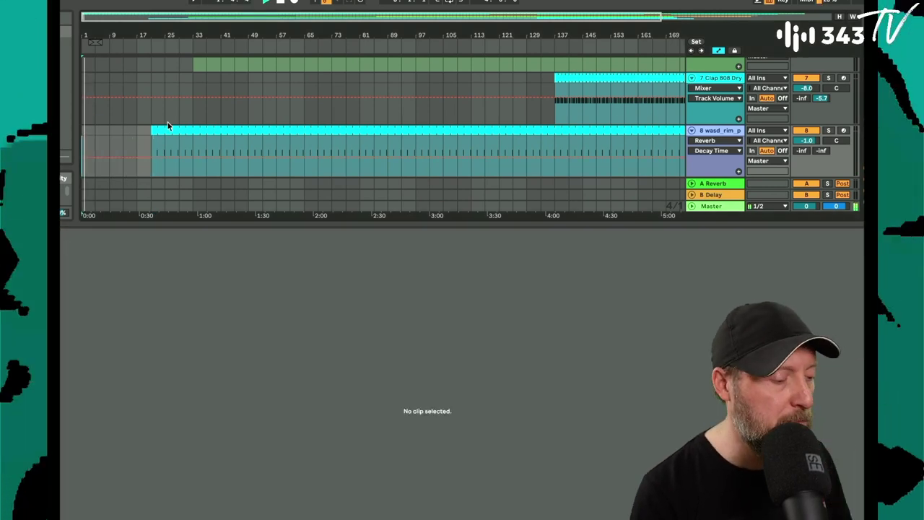
{"action": "scroll", "coordinate": [166, 122], "scroll_direction": "up", "scroll_amount": 2}
{"action": "scroll", "coordinate": [167, 122], "scroll_direction": "down", "scroll_amount": 2}
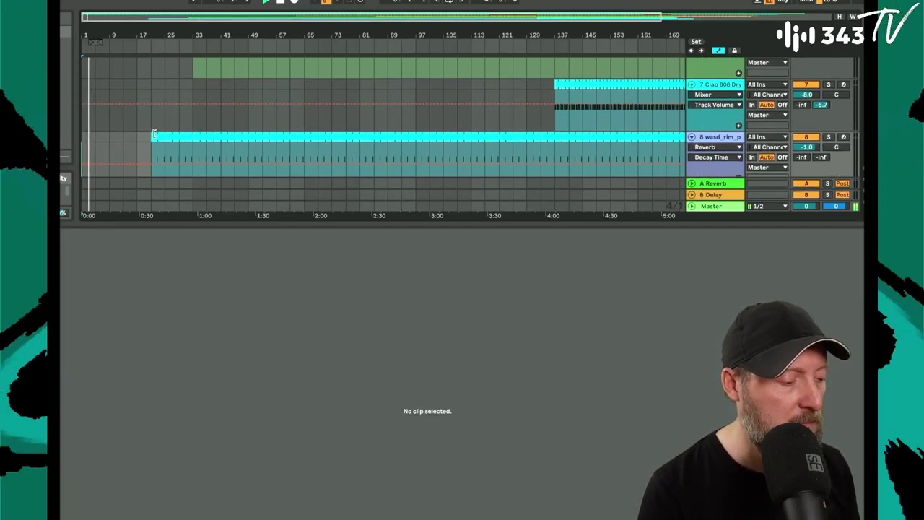
{"action": "left_click", "coordinate": [153, 135]}
{"action": "left_click_drag", "start_coordinate": [94, 34], "coordinate": [94, 65]}
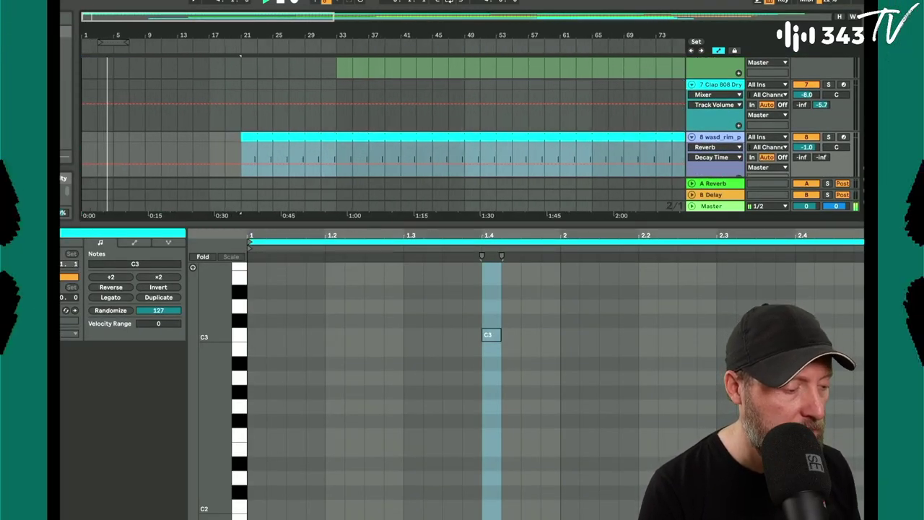
{"action": "mouse_move", "coordinate": [242, 137]}
{"action": "left_mouse_down"}
{"action": "mouse_move", "coordinate": [113, 153]}
{"action": "mouse_move", "coordinate": [243, 133]}
{"action": "left_mouse_up"}
{"action": "left_click", "coordinate": [148, 148]}
{"action": "key", "text": "super+e"}
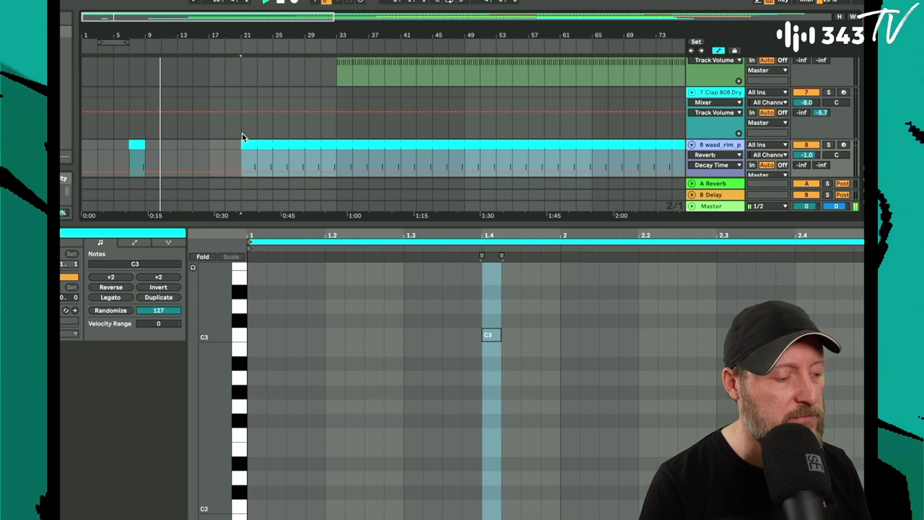
{"action": "scroll", "coordinate": [242, 133], "scroll_direction": "down", "scroll_amount": 2}
{"action": "left_click", "coordinate": [135, 88]}
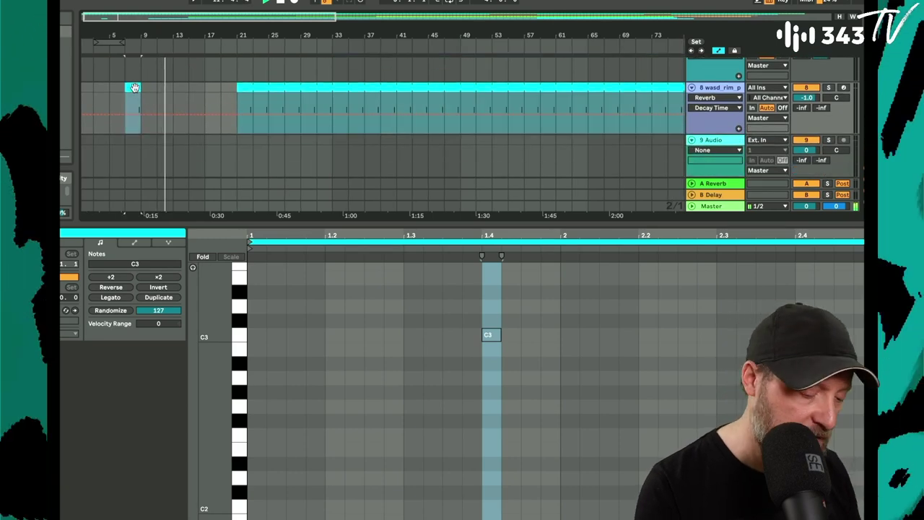
Extend the start of the DS HH clips back to bar 17.
{"action": "scroll", "coordinate": [135, 87], "scroll_direction": "up", "scroll_amount": 2}
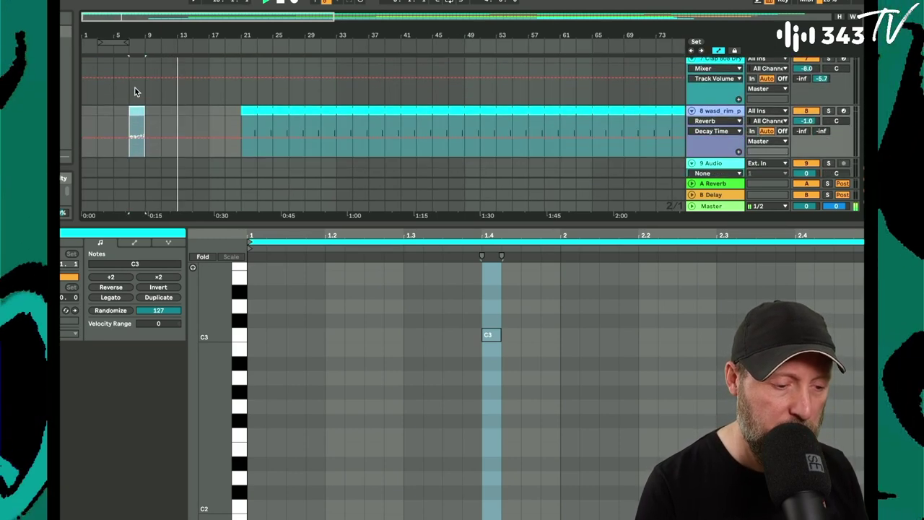
{"action": "scroll", "coordinate": [135, 87], "scroll_direction": "up", "scroll_amount": 3}
{"action": "left_click_drag", "start_coordinate": [193, 34], "coordinate": [149, 36]}
{"action": "scroll", "coordinate": [182, 105], "scroll_direction": "up", "scroll_amount": 6}
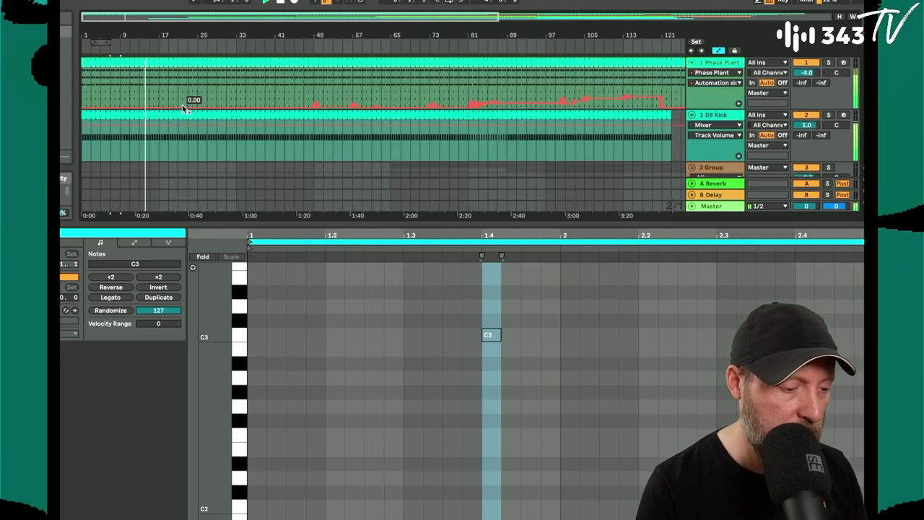
{"action": "scroll", "coordinate": [183, 105], "scroll_direction": "down", "scroll_amount": 3}
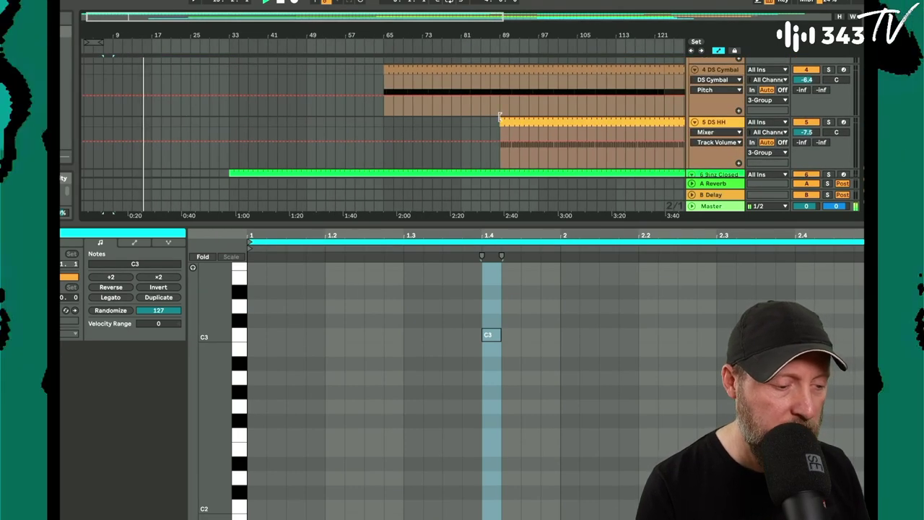
{"action": "left_click_drag", "start_coordinate": [498, 117], "coordinate": [153, 114]}
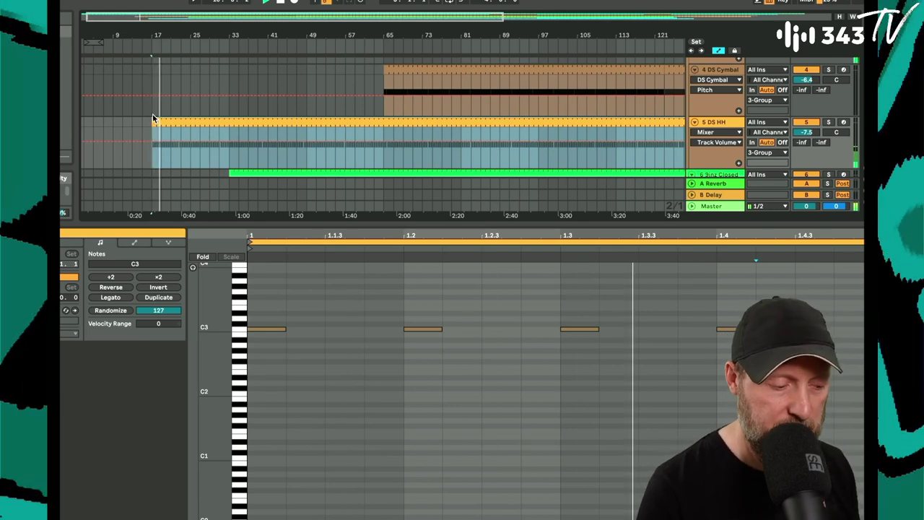
Split the wasd_rim section midway through bar 23 and trim the start of the remaining rim clips to about bar 29.
{"action": "scroll", "coordinate": [152, 116], "scroll_direction": "up", "scroll_amount": 5}
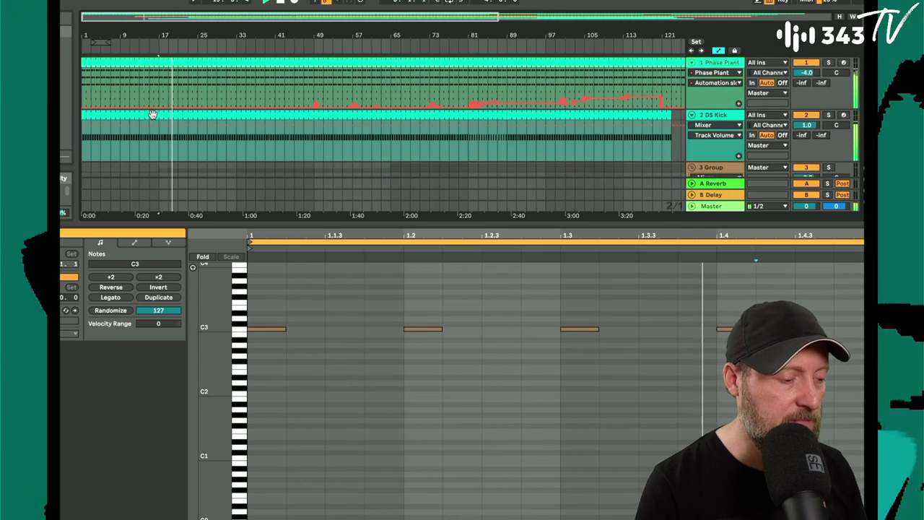
{"action": "scroll", "coordinate": [152, 114], "scroll_direction": "down", "scroll_amount": 8}
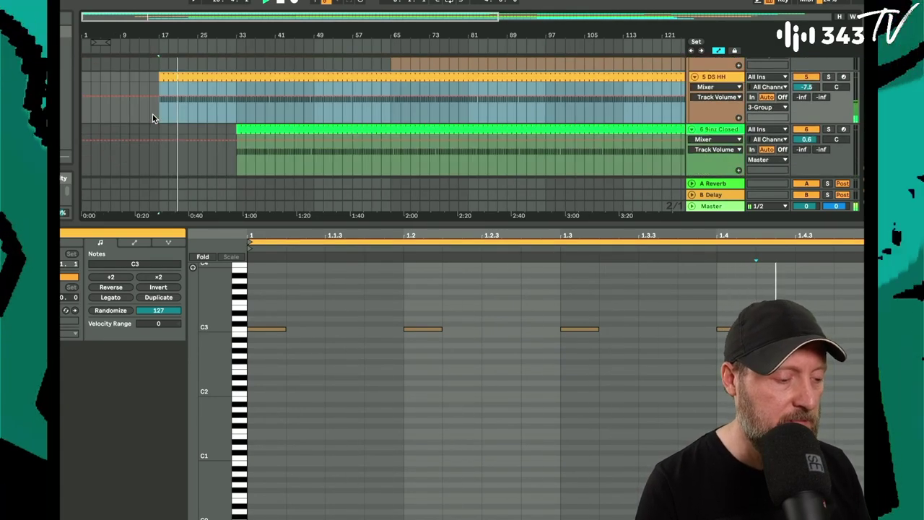
{"action": "scroll", "coordinate": [153, 114], "scroll_direction": "up", "scroll_amount": 8}
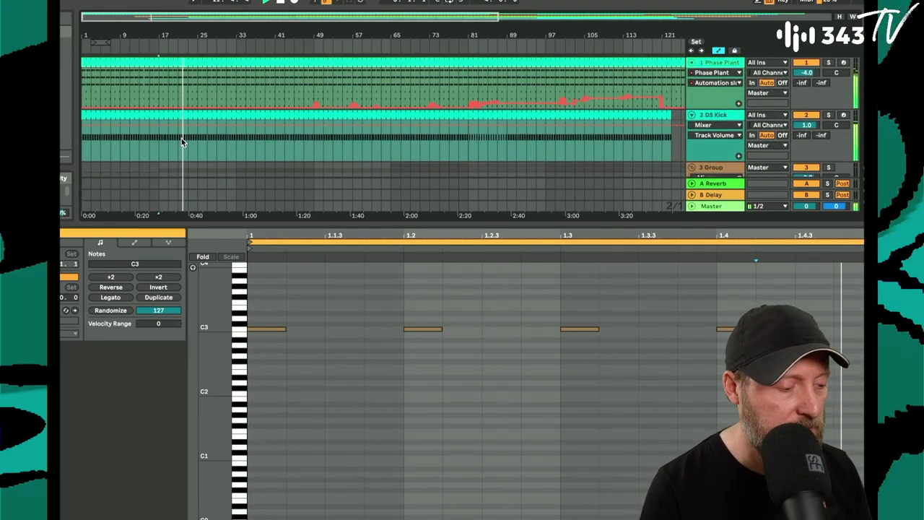
{"action": "left_click_drag", "start_coordinate": [226, 38], "coordinate": [289, 94]}
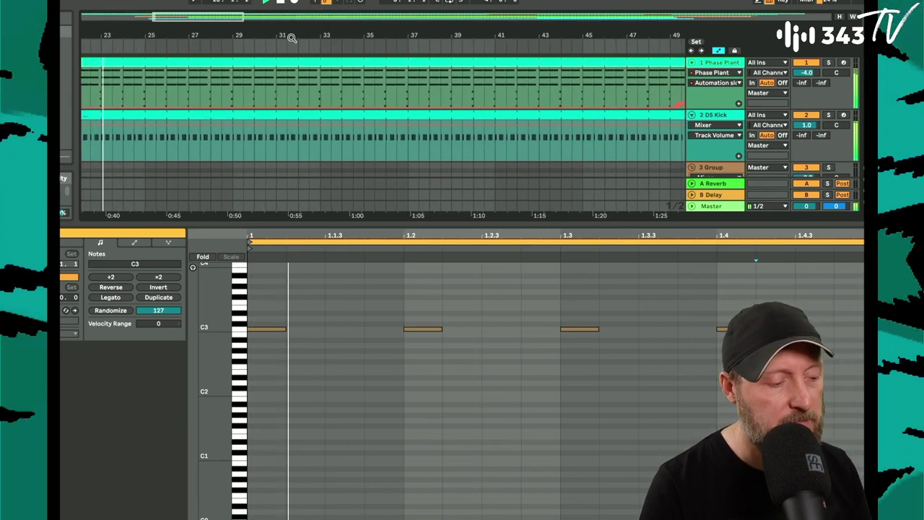
{"action": "scroll", "coordinate": [294, 114], "scroll_direction": "down", "scroll_amount": 10}
{"action": "scroll", "coordinate": [294, 114], "scroll_direction": "left", "scroll_amount": 5}
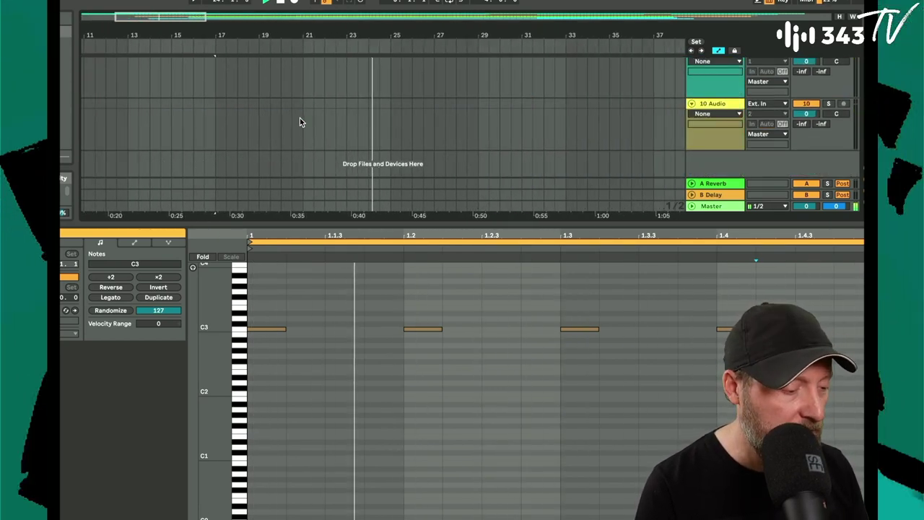
{"action": "scroll", "coordinate": [299, 118], "scroll_direction": "up", "scroll_amount": 5}
{"action": "scroll", "coordinate": [299, 121], "scroll_direction": "down", "scroll_amount": 4}
{"action": "left_click", "coordinate": [329, 109]}
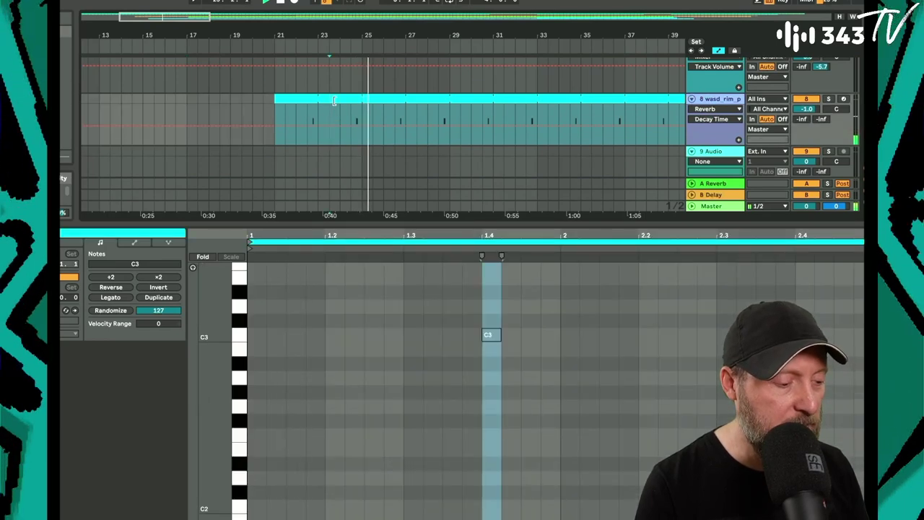
{"action": "left_click_drag", "start_coordinate": [379, 100], "coordinate": [458, 100]}
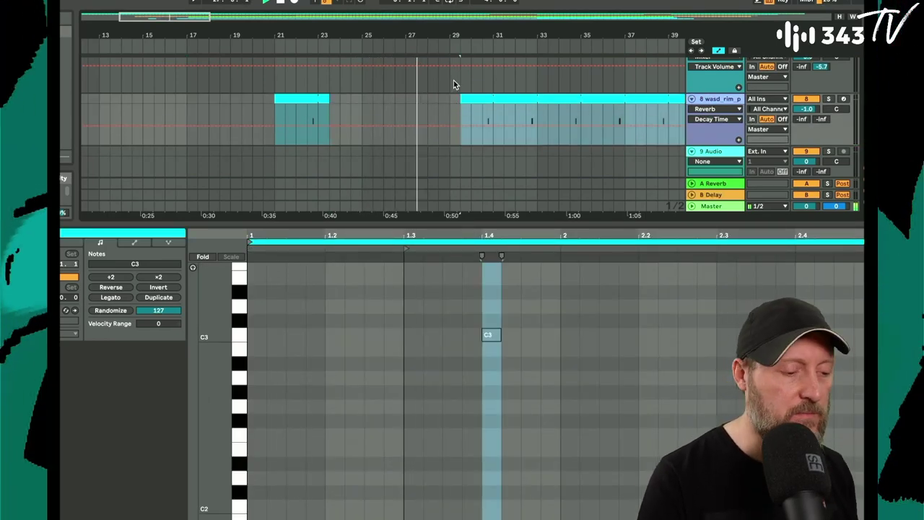
Leave a separate two-bar rim clip at bar 29 and start the long rim section at bar 33.
{"action": "left_click_drag", "start_coordinate": [455, 100], "coordinate": [539, 96]}
{"action": "left_click", "coordinate": [496, 114]}
{"action": "key", "text": "super+e"}
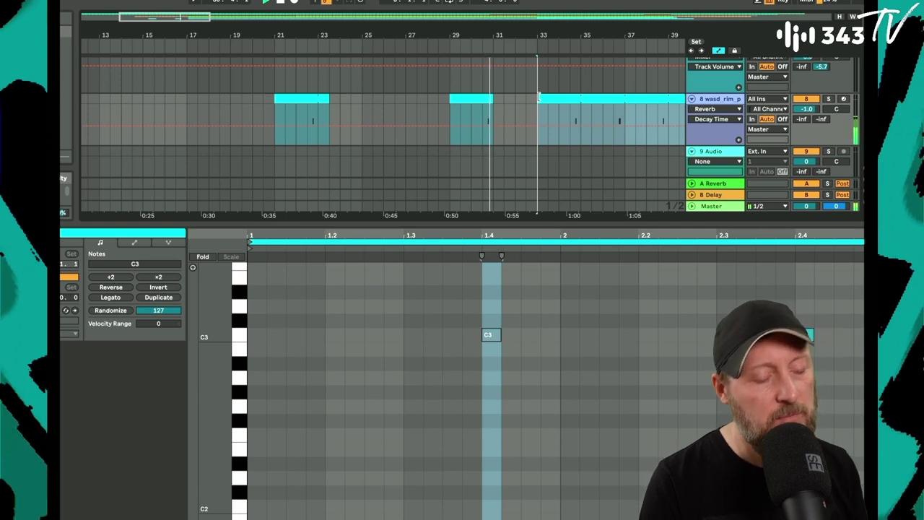
Move the long rim section's start past bar 33, leaving a two-bar rim clip at bar 41 and the remainder starting at bar 49.
{"action": "scroll", "coordinate": [512, 97], "scroll_direction": "right", "scroll_amount": 5}
{"action": "scroll", "coordinate": [457, 120], "scroll_direction": "up", "scroll_amount": 3}
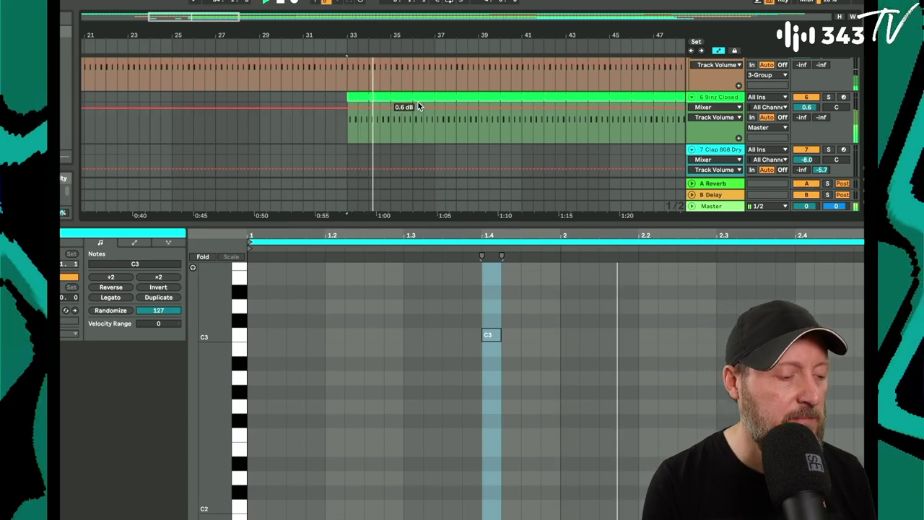
{"action": "left_click_drag", "start_coordinate": [427, 36], "coordinate": [421, 11]}
{"action": "scroll", "coordinate": [467, 89], "scroll_direction": "down", "scroll_amount": 3}
{"action": "scroll", "coordinate": [466, 89], "scroll_direction": "right", "scroll_amount": 2}
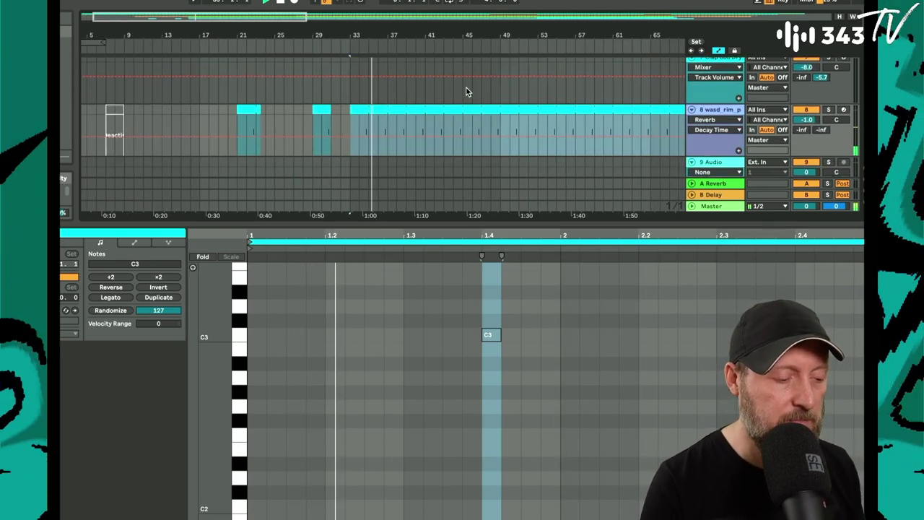
{"action": "left_click_drag", "start_coordinate": [360, 107], "coordinate": [435, 107]}
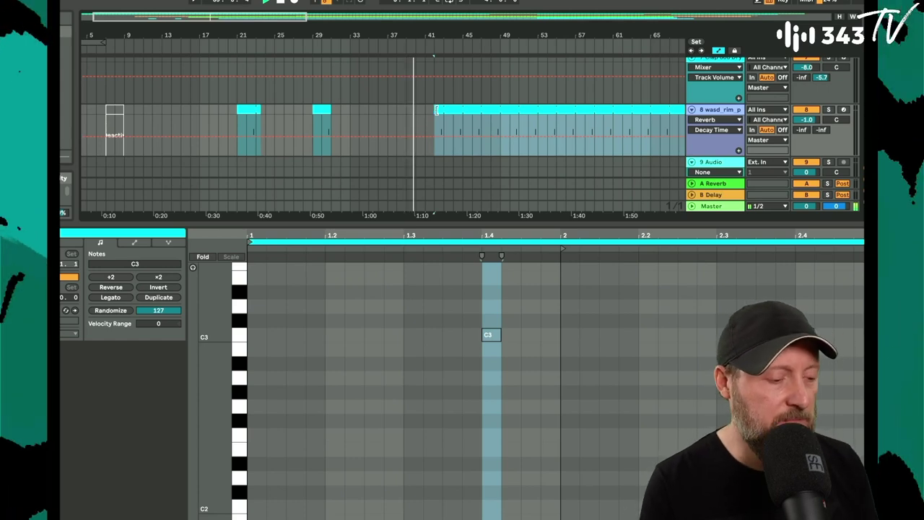
{"action": "left_click_drag", "start_coordinate": [436, 110], "coordinate": [504, 109]}
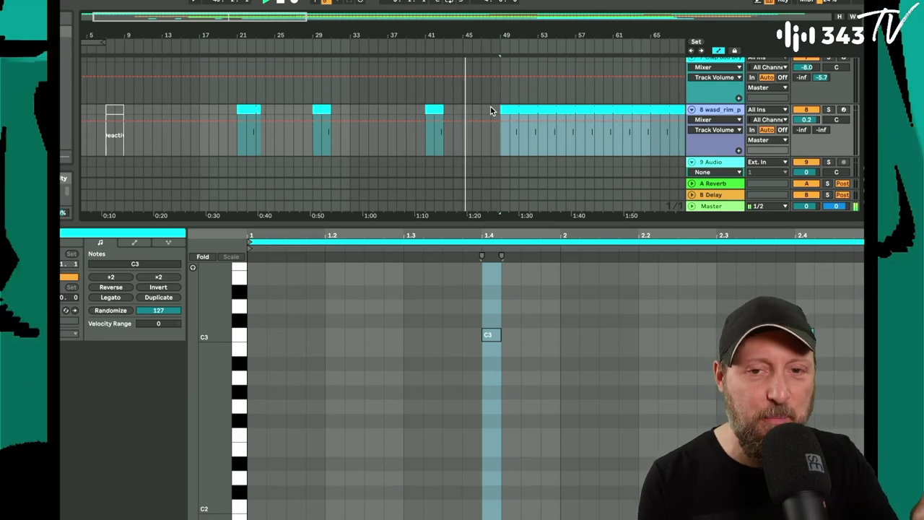
Leave separate two-bar rim clips at bars 49 and 53, and trim the remaining rim section to start at bar 57.
{"action": "scroll", "coordinate": [504, 108], "scroll_direction": "up", "scroll_amount": 5}
{"action": "scroll", "coordinate": [503, 109], "scroll_direction": "up", "scroll_amount": 4}
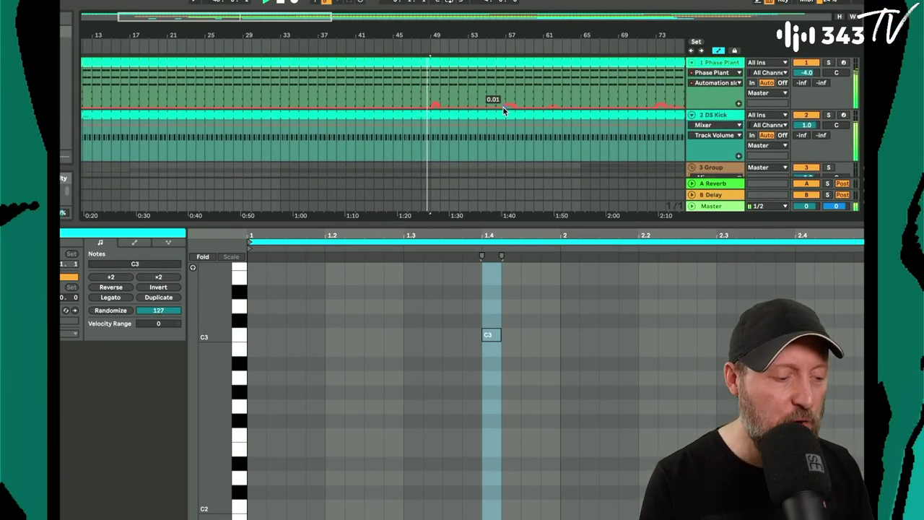
{"action": "scroll", "coordinate": [503, 109], "scroll_direction": "down", "scroll_amount": 1}
{"action": "scroll", "coordinate": [502, 106], "scroll_direction": "down", "scroll_amount": 6}
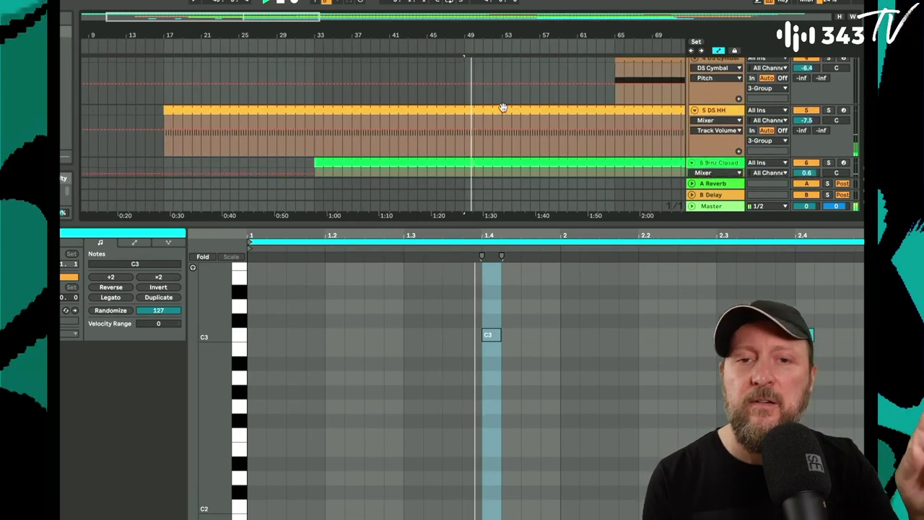
{"action": "scroll", "coordinate": [499, 102], "scroll_direction": "up", "scroll_amount": 1}
{"action": "left_click", "coordinate": [451, 125]}
{"action": "left_click_drag", "start_coordinate": [454, 94], "coordinate": [469, 98]}
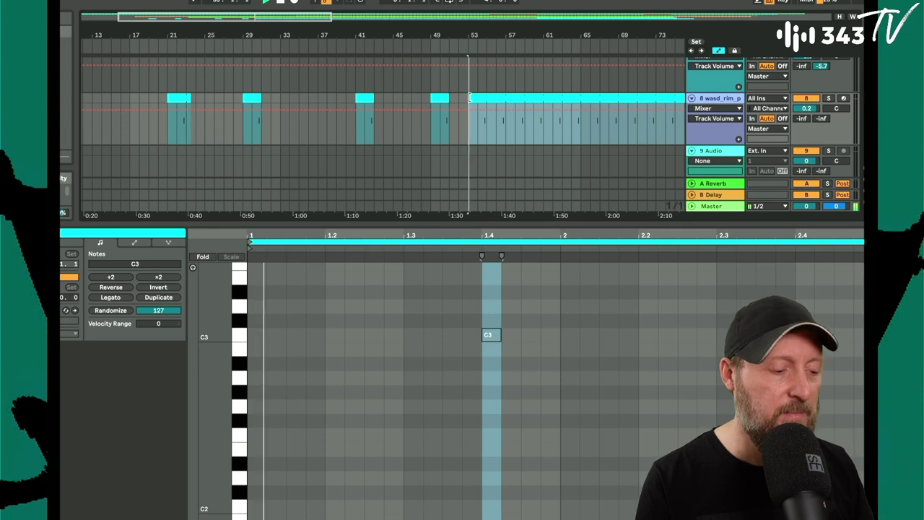
{"action": "left_click", "coordinate": [489, 133]}
{"action": "left_click_drag", "start_coordinate": [492, 96], "coordinate": [502, 99]}
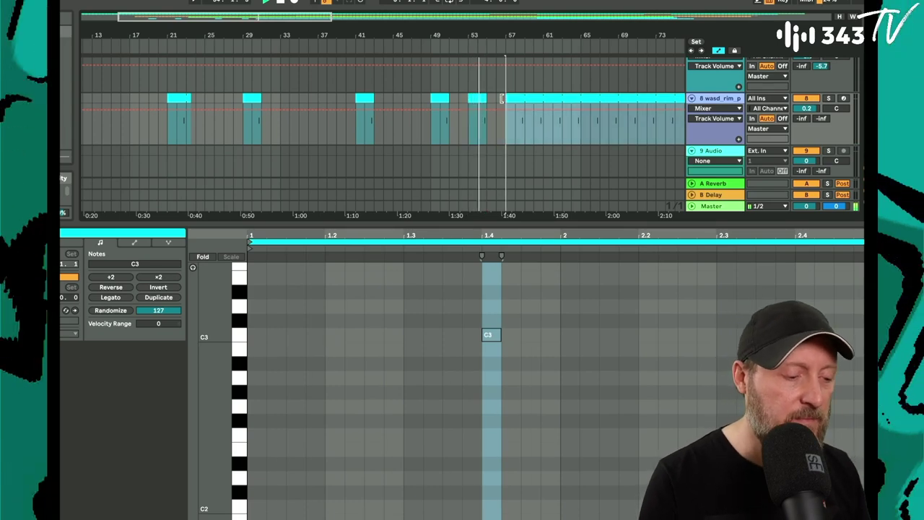
Show the Phase Plant automation in its own lane and duplicate its bars 48 to 52 to bar 52.
{"action": "scroll", "coordinate": [506, 118], "scroll_direction": "up", "scroll_amount": 5}
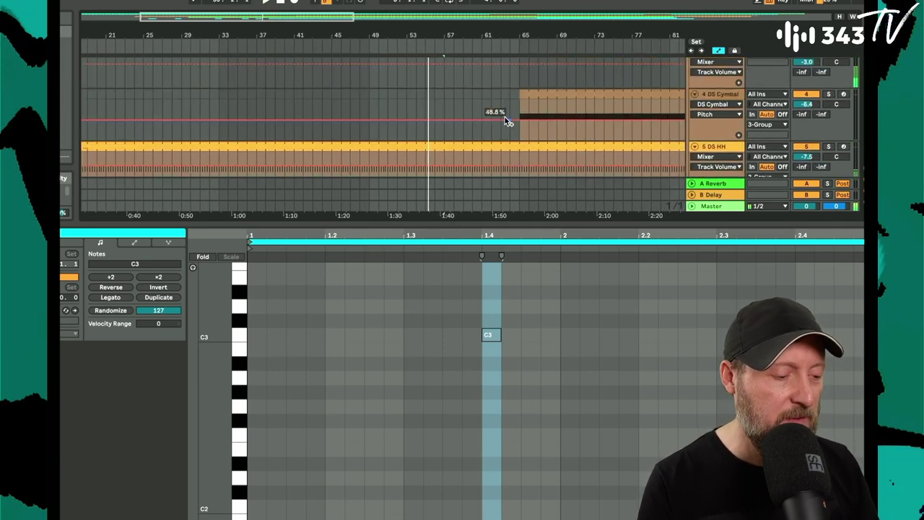
{"action": "left_click_drag", "start_coordinate": [353, 39], "coordinate": [366, 36]}
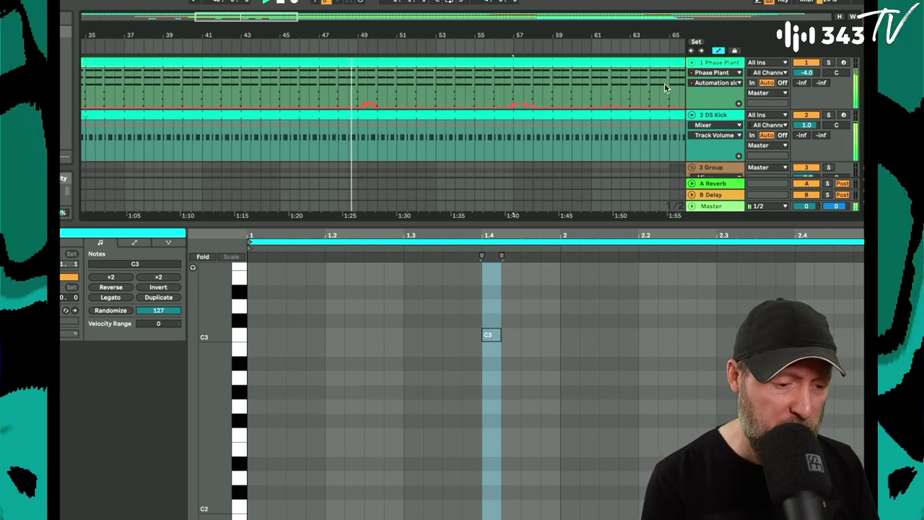
{"action": "left_click", "coordinate": [739, 103]}
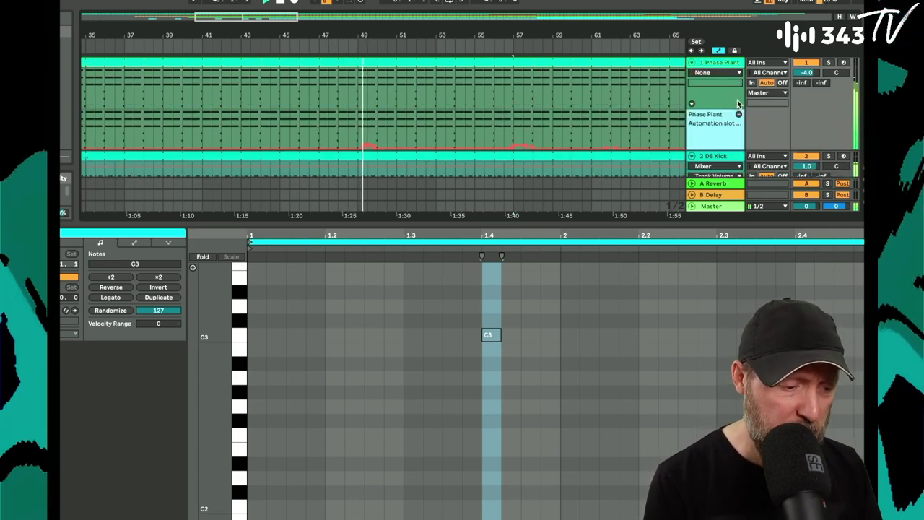
{"action": "left_click", "coordinate": [339, 142]}
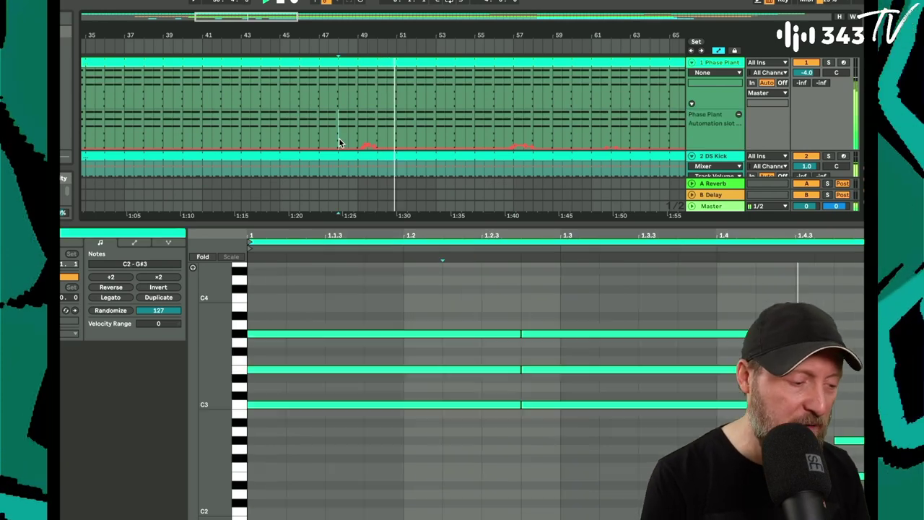
{"action": "left_click_drag", "start_coordinate": [339, 139], "coordinate": [411, 138]}
{"action": "key", "text": "ctrl+d"}
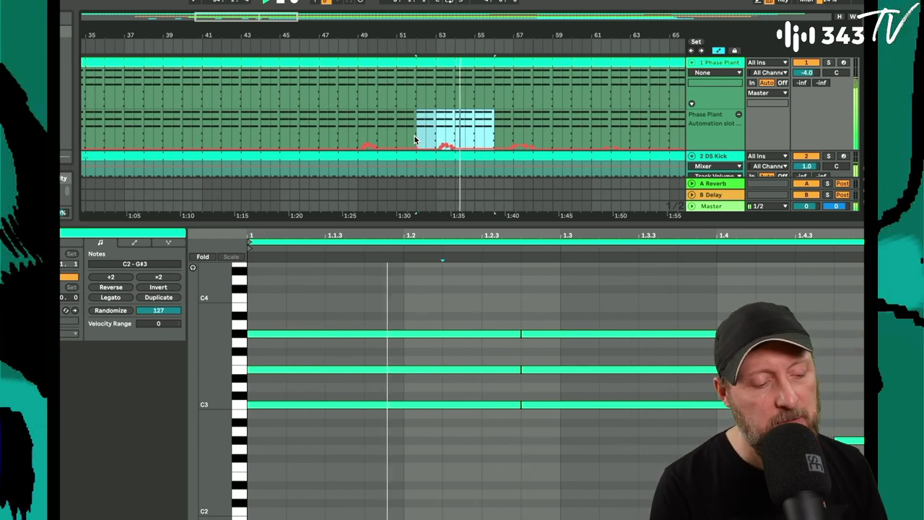
Copy the Phase Plant automation bump from bars 52 to 54 and paste it at bar 60.
{"action": "scroll", "coordinate": [415, 140], "scroll_direction": "right", "scroll_amount": 3}
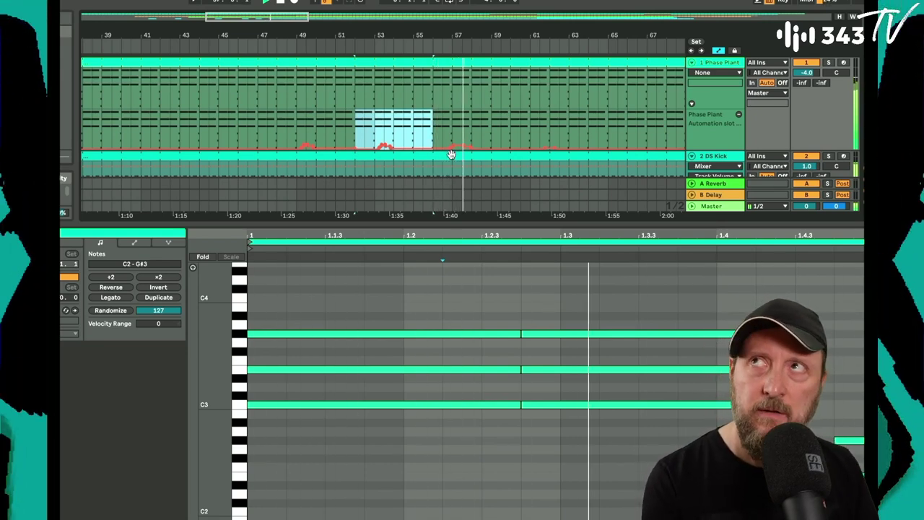
{"action": "left_click", "coordinate": [510, 137]}
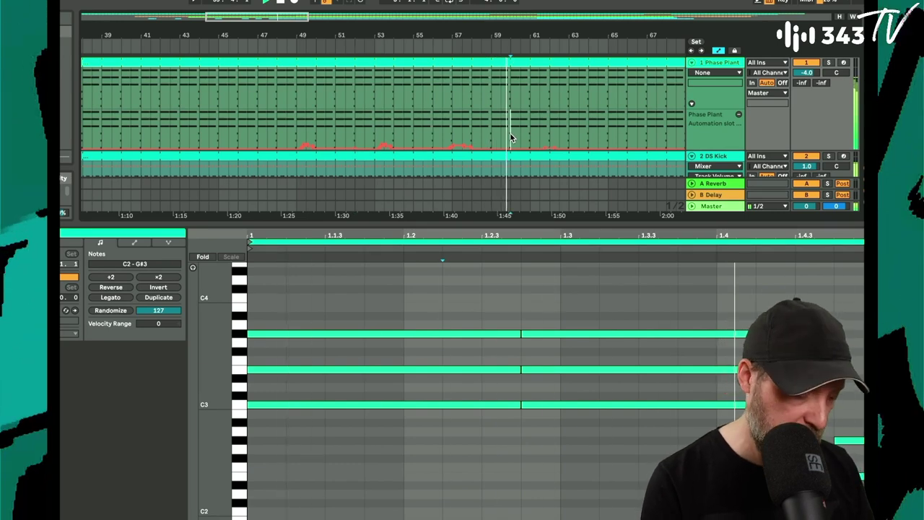
{"action": "left_click_drag", "start_coordinate": [353, 129], "coordinate": [394, 131]}
{"action": "left_click", "coordinate": [509, 137]}
{"action": "key", "text": "ctrl+v"}
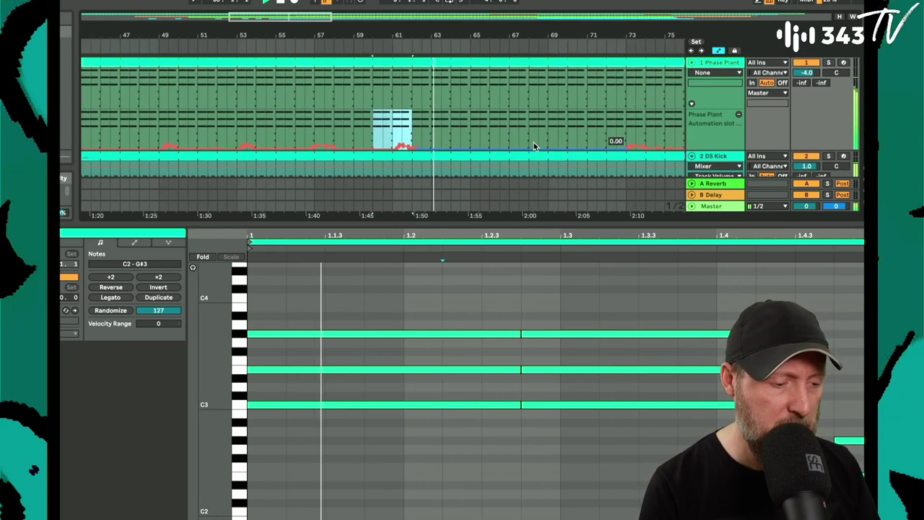
Deactivate the DS Cymbal section that starts at bar 65.
{"action": "scroll", "coordinate": [534, 142], "scroll_direction": "down", "scroll_amount": 3}
{"action": "scroll", "coordinate": [534, 142], "scroll_direction": "down", "scroll_amount": 4}
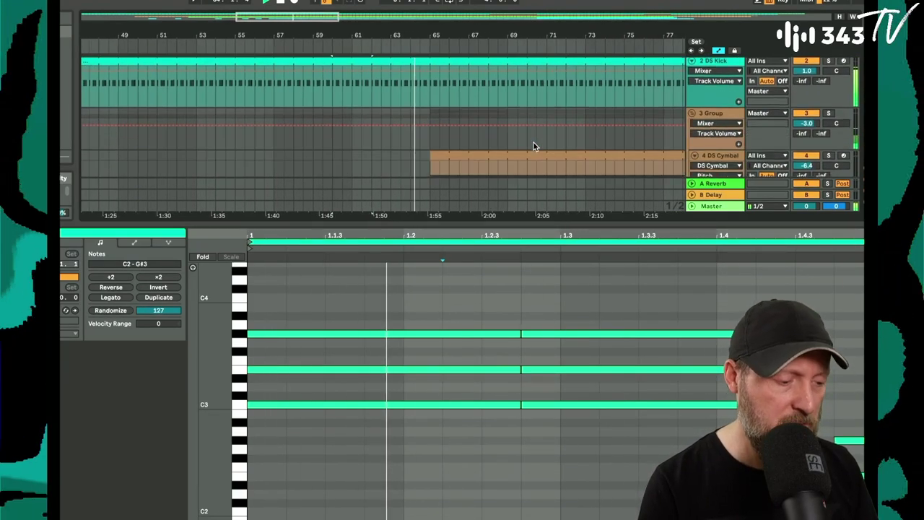
{"action": "scroll", "coordinate": [534, 142], "scroll_direction": "down", "scroll_amount": 1}
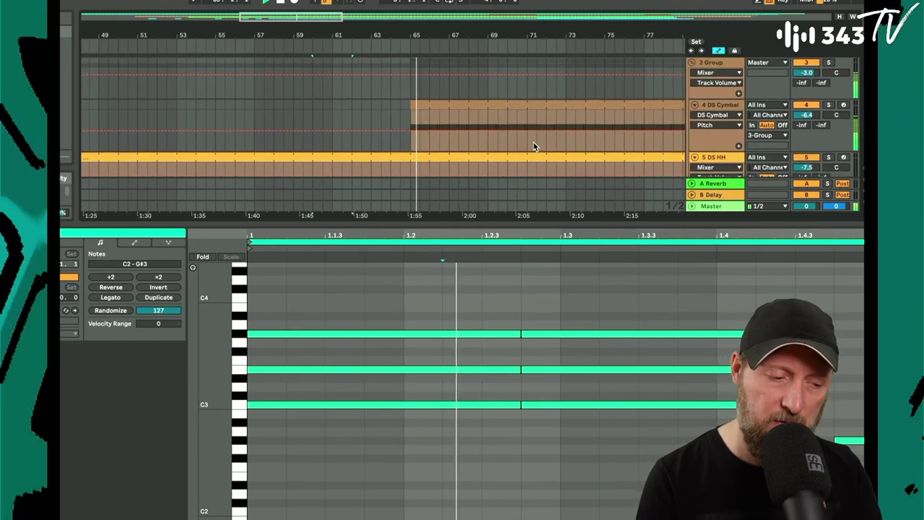
{"action": "scroll", "coordinate": [534, 142], "scroll_direction": "up", "scroll_amount": 4}
{"action": "left_click_drag", "start_coordinate": [363, 37], "coordinate": [365, 14]}
{"action": "scroll", "coordinate": [372, 119], "scroll_direction": "down", "scroll_amount": 4}
{"action": "scroll", "coordinate": [371, 118], "scroll_direction": "down", "scroll_amount": 3}
{"action": "scroll", "coordinate": [372, 119], "scroll_direction": "up", "scroll_amount": 5}
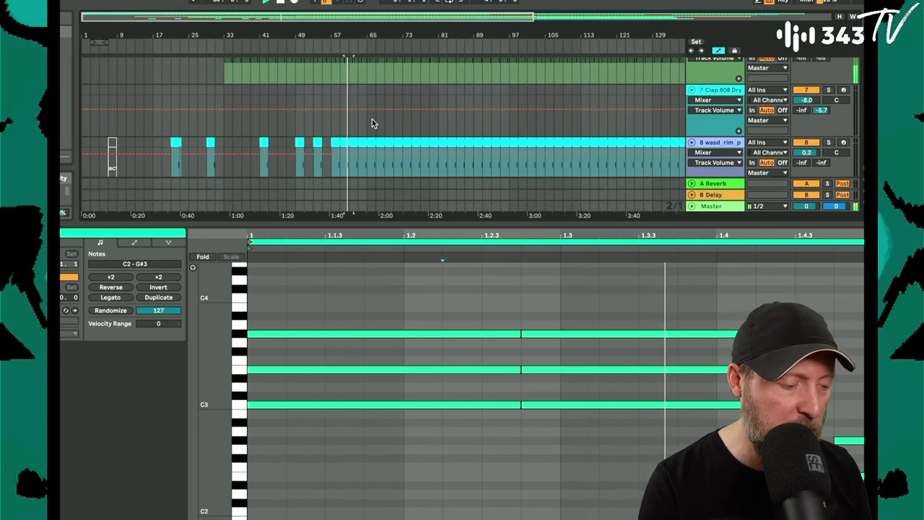
{"action": "scroll", "coordinate": [372, 118], "scroll_direction": "down", "scroll_amount": 1}
{"action": "left_click", "coordinate": [382, 83]}
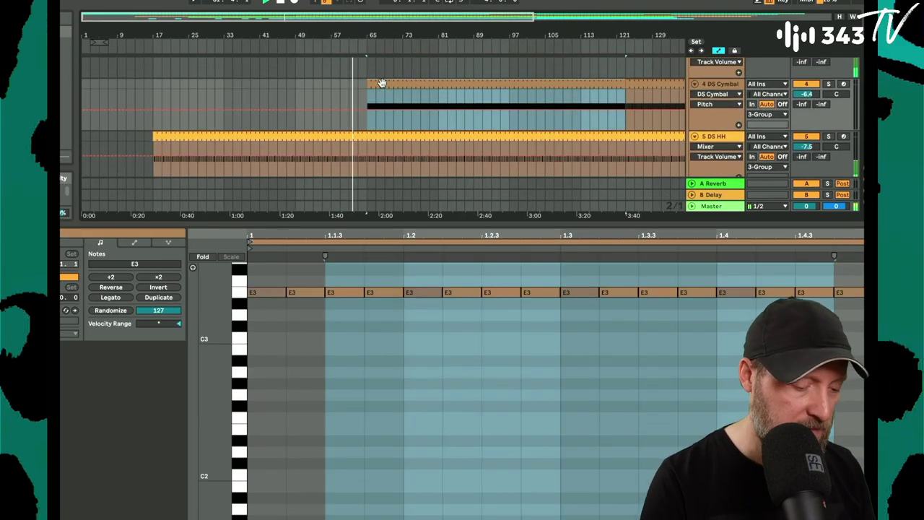
Try deactivating the DS HH clips from bar 65 onward, and reactivate them.
{"action": "scroll", "coordinate": [384, 85], "scroll_direction": "down", "scroll_amount": 1}
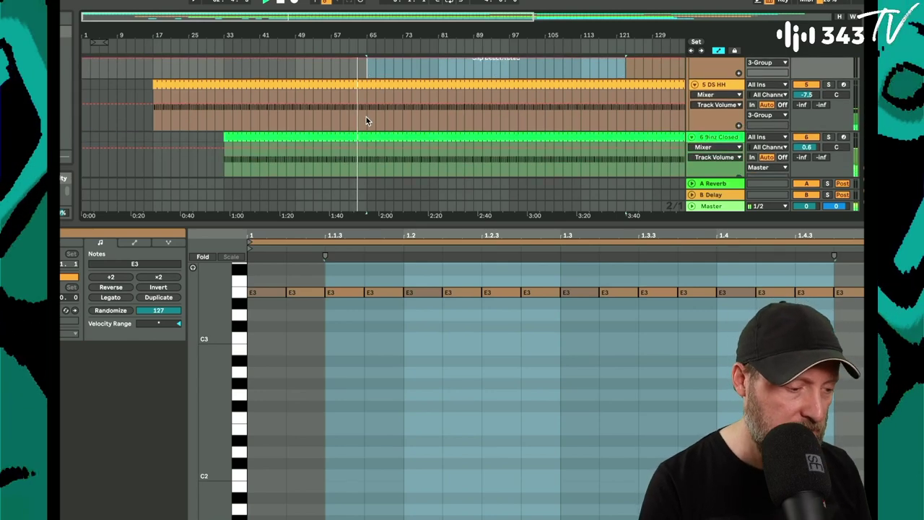
{"action": "left_click", "coordinate": [375, 84]}
{"action": "left_click", "coordinate": [375, 84]}
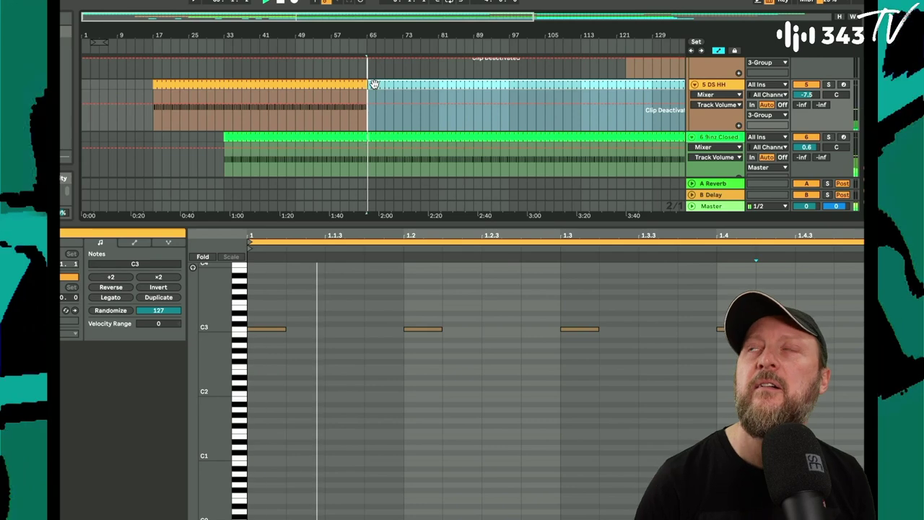
{"action": "key", "text": "0"}
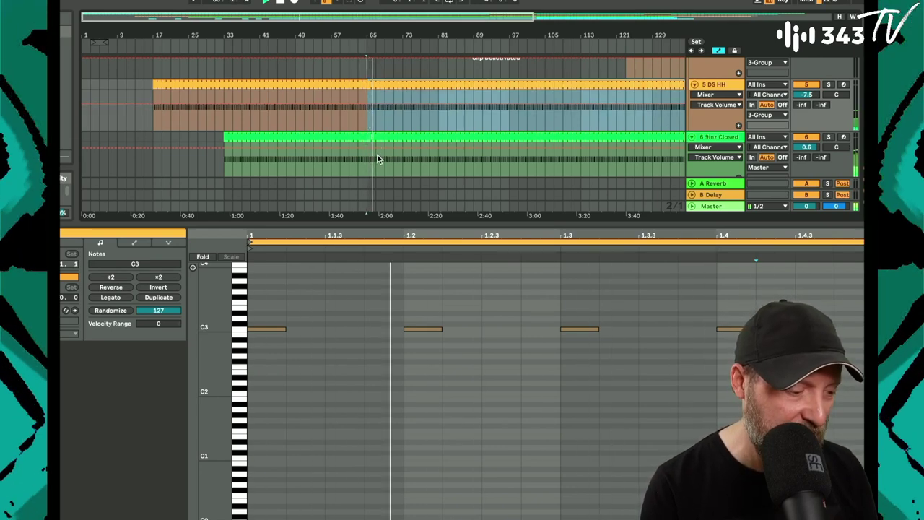
Split the 9inz Closed clips at bar 65 and deactivate everything from there onward.
{"action": "scroll", "coordinate": [377, 158], "scroll_direction": "down", "scroll_amount": 3}
{"action": "scroll", "coordinate": [377, 158], "scroll_direction": "up", "scroll_amount": 2}
{"action": "left_click", "coordinate": [367, 124]}
{"action": "key", "text": "super+e"}
{"action": "left_click", "coordinate": [377, 88]}
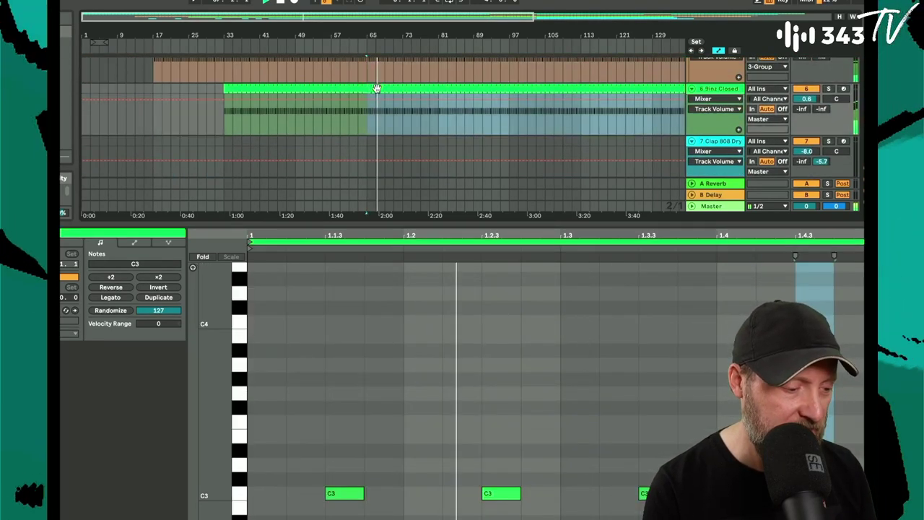
{"action": "key", "text": "0"}
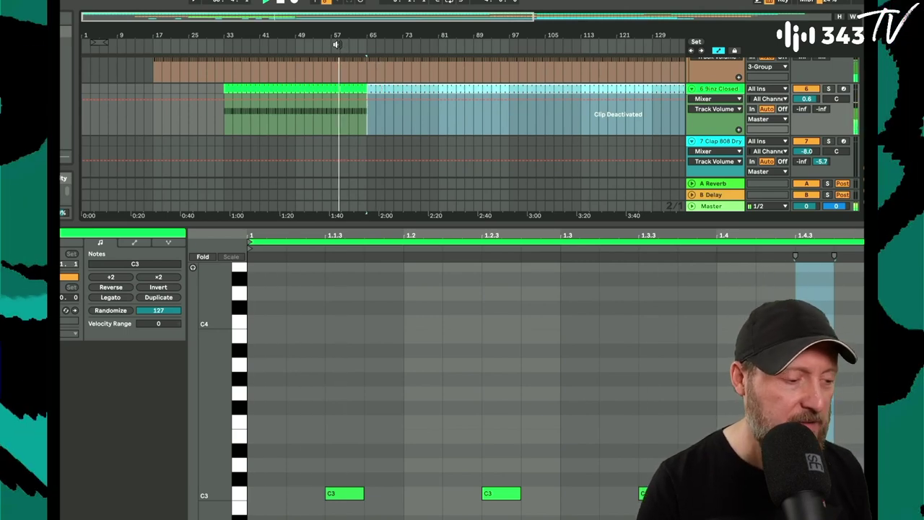
{"action": "scroll", "coordinate": [387, 83], "scroll_direction": "up", "scroll_amount": 3}
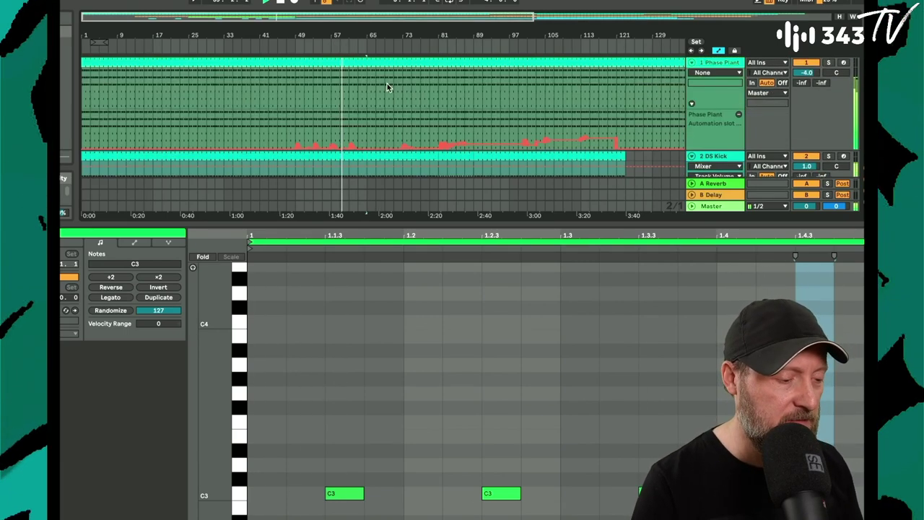
{"action": "left_click", "coordinate": [339, 86]}
{"action": "scroll", "coordinate": [339, 85], "scroll_direction": "down", "scroll_amount": 5}
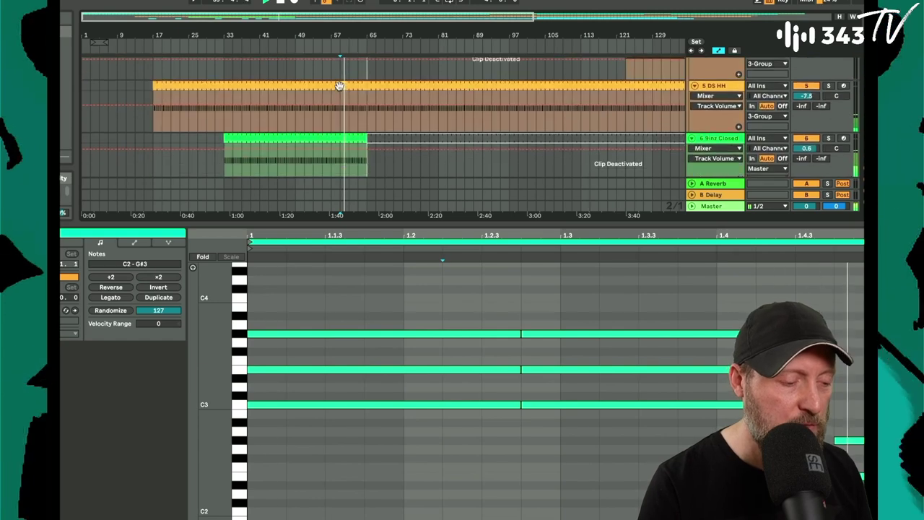
Set the 9inz Closed track volume to -0.9 dB and reactivate its clips from bar 65 onward.
{"action": "left_click_drag", "start_coordinate": [363, 31], "coordinate": [381, 45]}
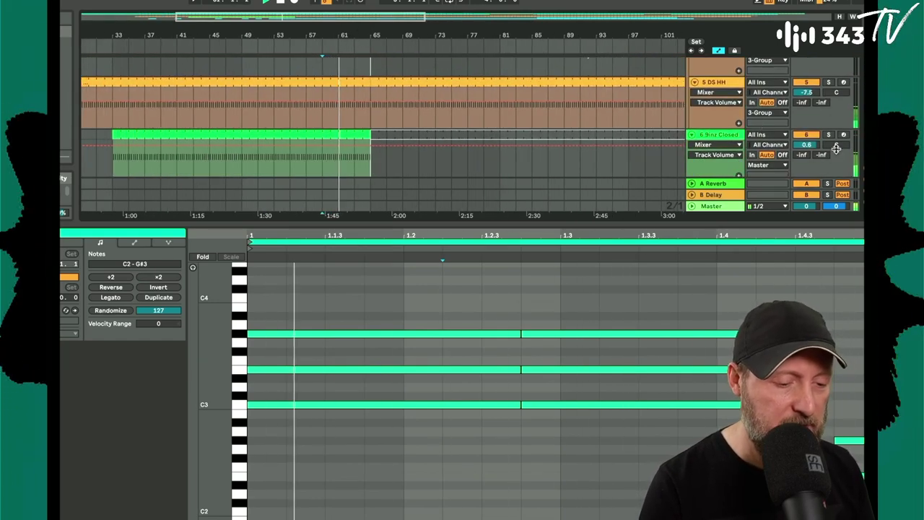
{"action": "left_click_drag", "start_coordinate": [807, 145], "coordinate": [806, 154]}
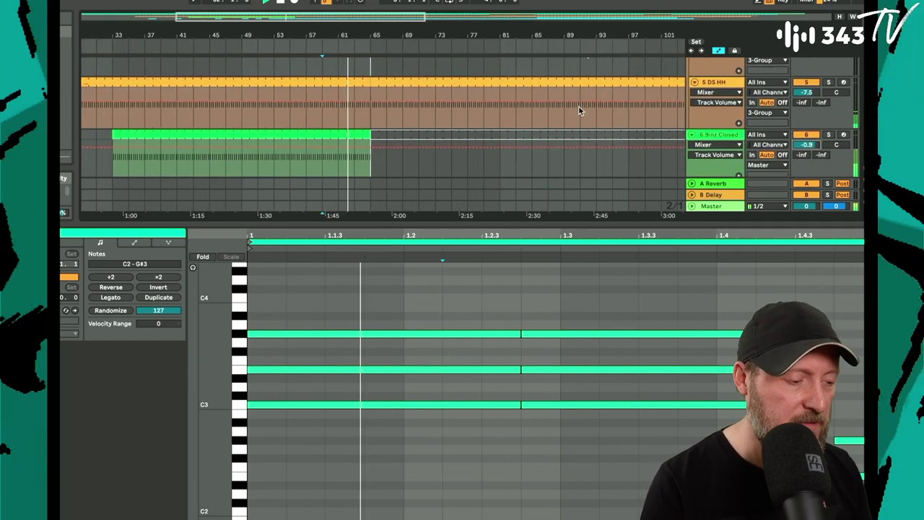
{"action": "scroll", "coordinate": [579, 107], "scroll_direction": "up", "scroll_amount": 3}
{"action": "scroll", "coordinate": [579, 107], "scroll_direction": "down", "scroll_amount": 3}
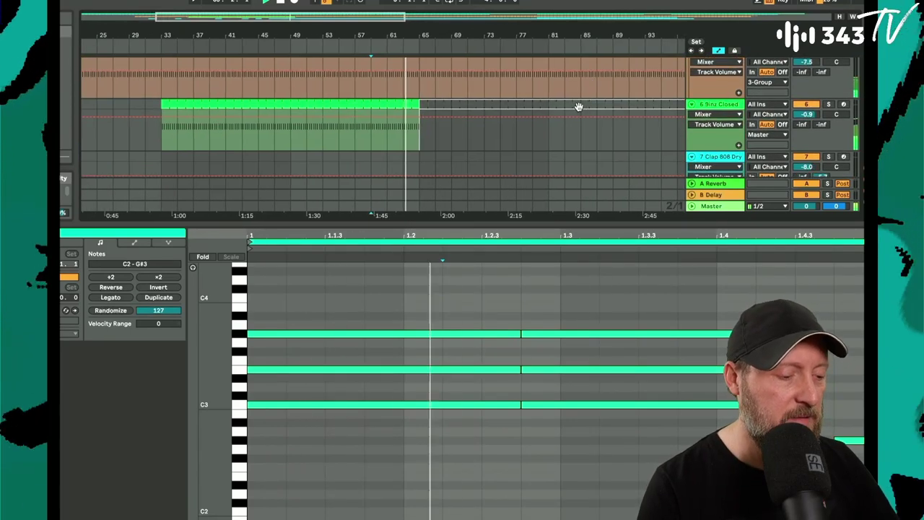
{"action": "left_click", "coordinate": [489, 106]}
{"action": "key", "text": "0"}
Reactivate the DS Cymbal section starting at bar 65 and set its track volume to -8.1 dB.
{"action": "scroll", "coordinate": [490, 107], "scroll_direction": "up", "scroll_amount": 3}
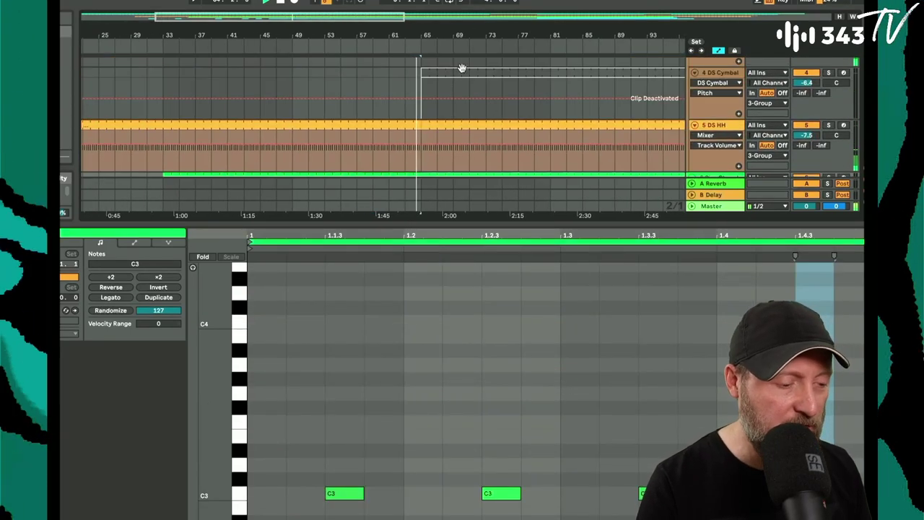
{"action": "left_click", "coordinate": [462, 68]}
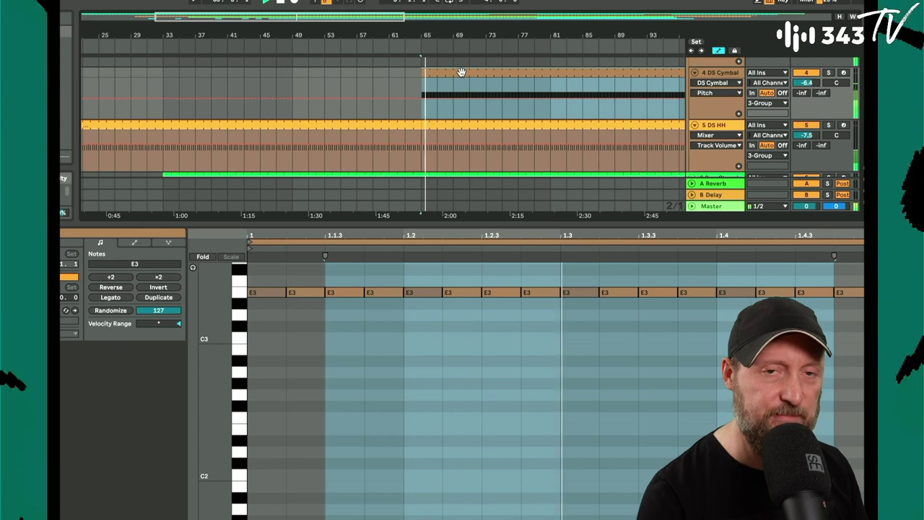
{"action": "scroll", "coordinate": [440, 84], "scroll_direction": "down", "scroll_amount": 2}
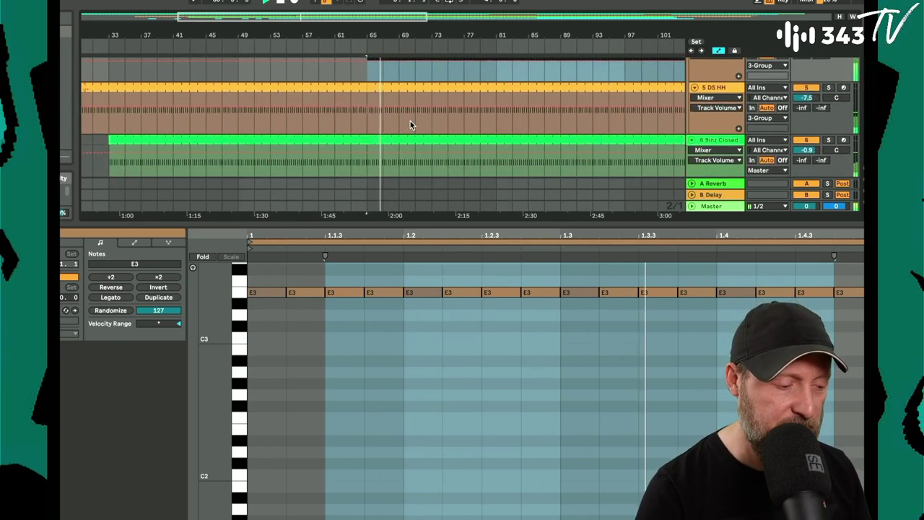
{"action": "scroll", "coordinate": [402, 133], "scroll_direction": "down", "scroll_amount": 2}
{"action": "scroll", "coordinate": [402, 133], "scroll_direction": "up", "scroll_amount": 3}
{"action": "left_click_drag", "start_coordinate": [434, 36], "coordinate": [379, 36]}
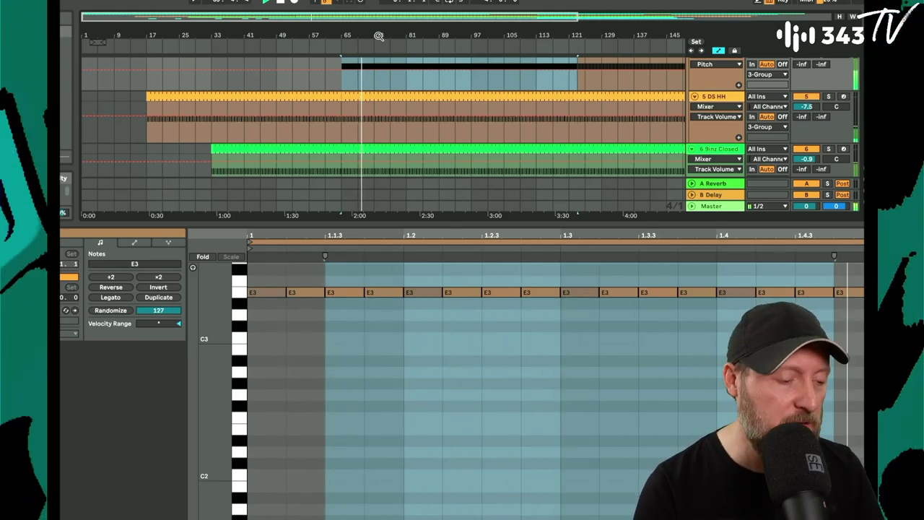
{"action": "scroll", "coordinate": [694, 67], "scroll_direction": "up", "scroll_amount": 2}
{"action": "left_click_drag", "start_coordinate": [817, 101], "coordinate": [816, 112]}
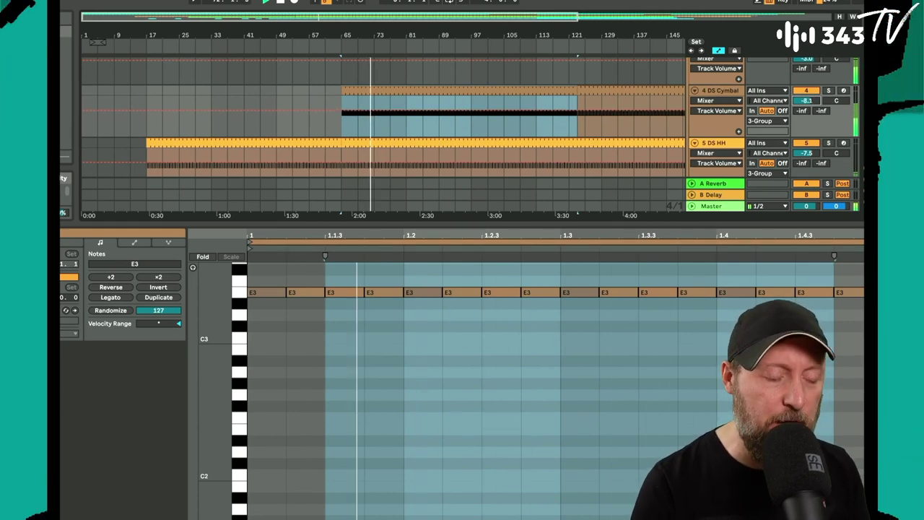
Review the Phase Plant automation and the drum tracks between about bars 65 and 91 during playback.
{"action": "scroll", "coordinate": [610, 106], "scroll_direction": "down", "scroll_amount": 4}
{"action": "scroll", "coordinate": [609, 107], "scroll_direction": "up", "scroll_amount": 2}
{"action": "scroll", "coordinate": [610, 108], "scroll_direction": "up", "scroll_amount": 5}
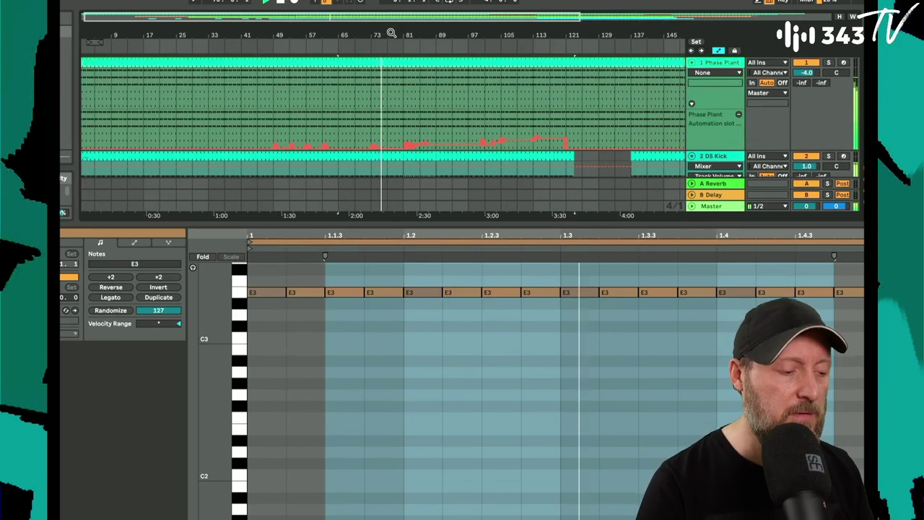
{"action": "left_click_drag", "start_coordinate": [393, 33], "coordinate": [392, 58]}
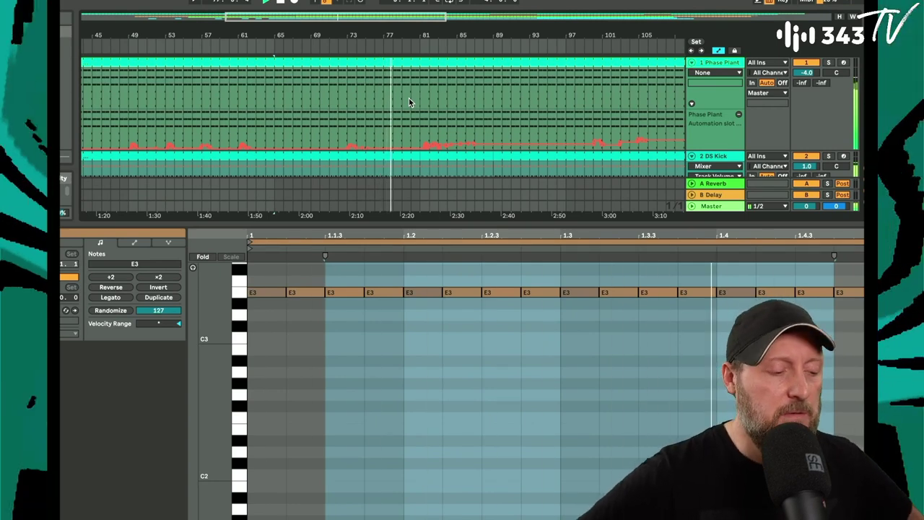
{"action": "scroll", "coordinate": [408, 97], "scroll_direction": "down", "scroll_amount": 3}
{"action": "scroll", "coordinate": [706, 118], "scroll_direction": "down", "scroll_amount": 3}
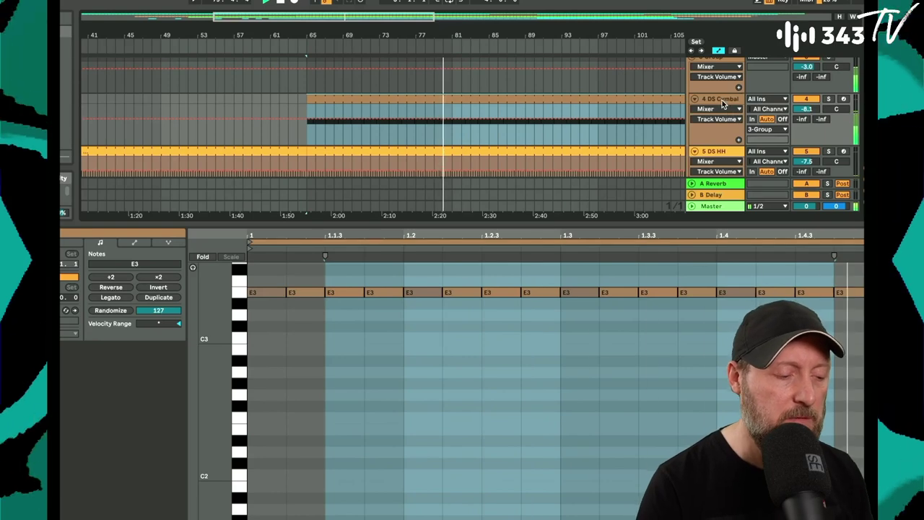
{"action": "scroll", "coordinate": [542, 112], "scroll_direction": "up", "scroll_amount": 6}
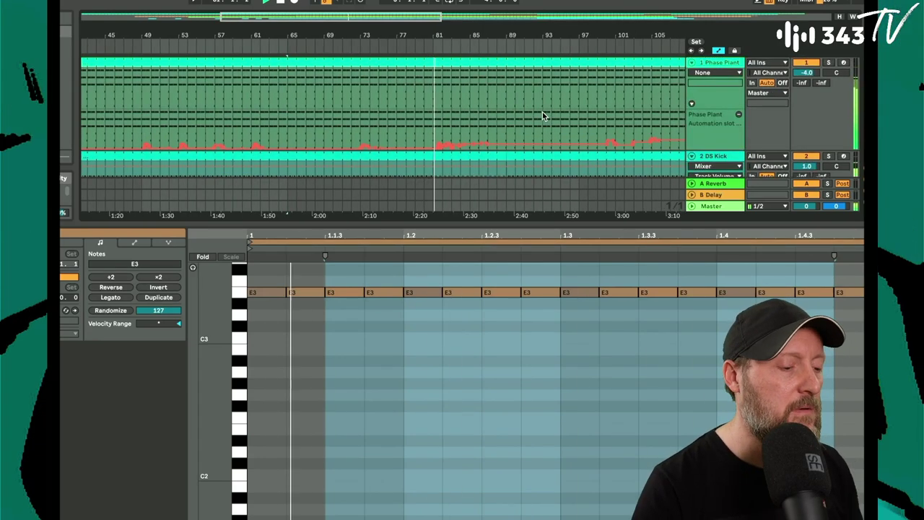
{"action": "scroll", "coordinate": [542, 111], "scroll_direction": "down", "scroll_amount": 3}
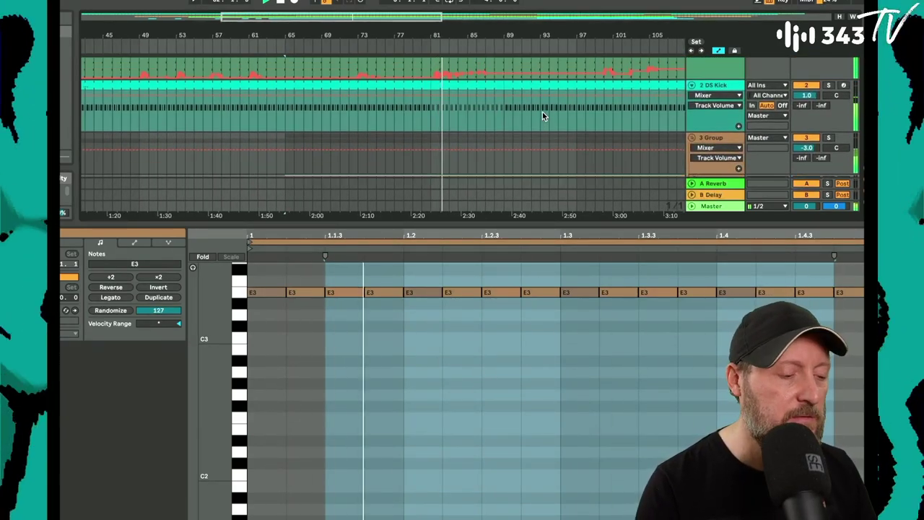
{"action": "scroll", "coordinate": [543, 112], "scroll_direction": "up", "scroll_amount": 3}
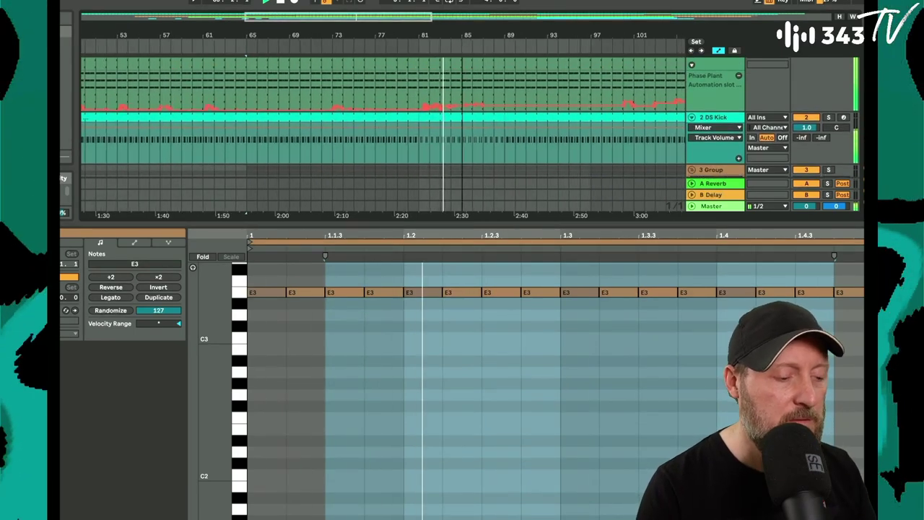
{"action": "left_click_drag", "start_coordinate": [462, 35], "coordinate": [463, 51]}
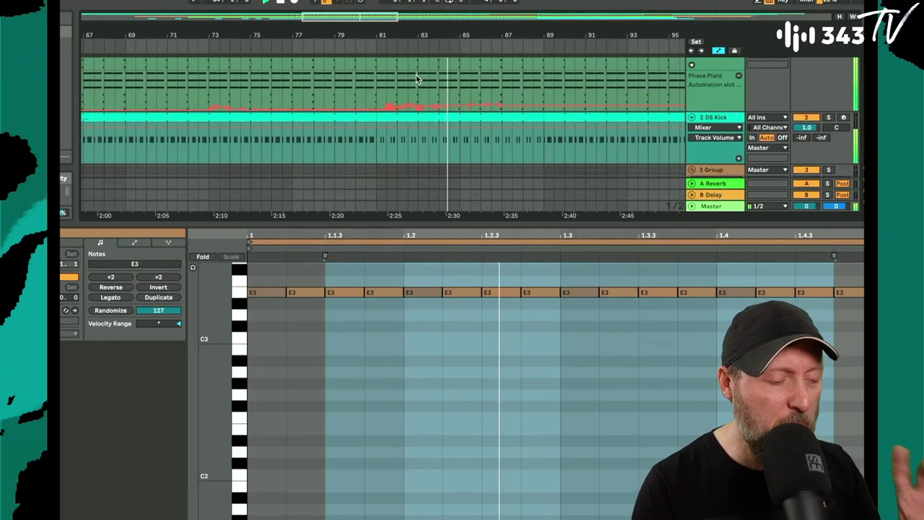
{"action": "scroll", "coordinate": [419, 88], "scroll_direction": "up", "scroll_amount": 2}
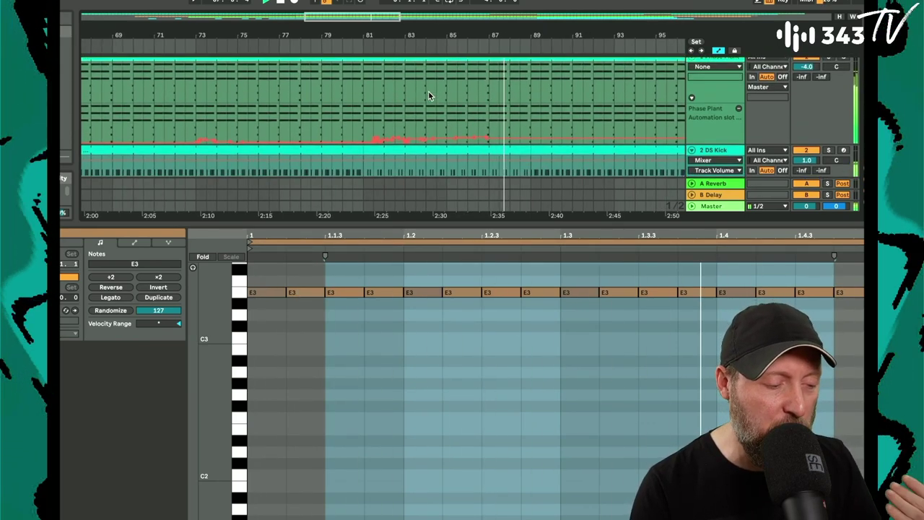
{"action": "mouse_move", "coordinate": [484, 141]}
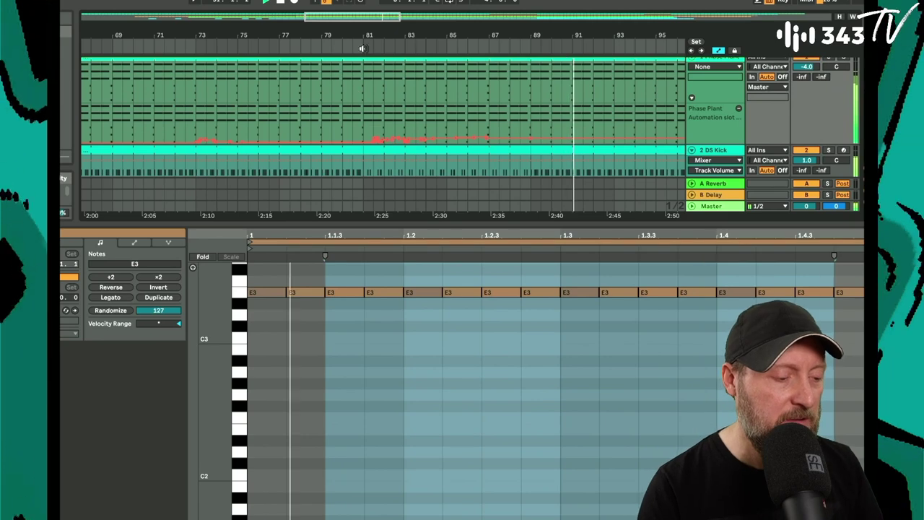
Copy the flat Phase Plant automation from bars 87 to 89, paste it at bar 81 and duplicate it three times.
{"action": "scroll", "coordinate": [360, 45], "scroll_direction": "up", "scroll_amount": 2}
{"action": "left_click_drag", "start_coordinate": [570, 138], "coordinate": [532, 132]}
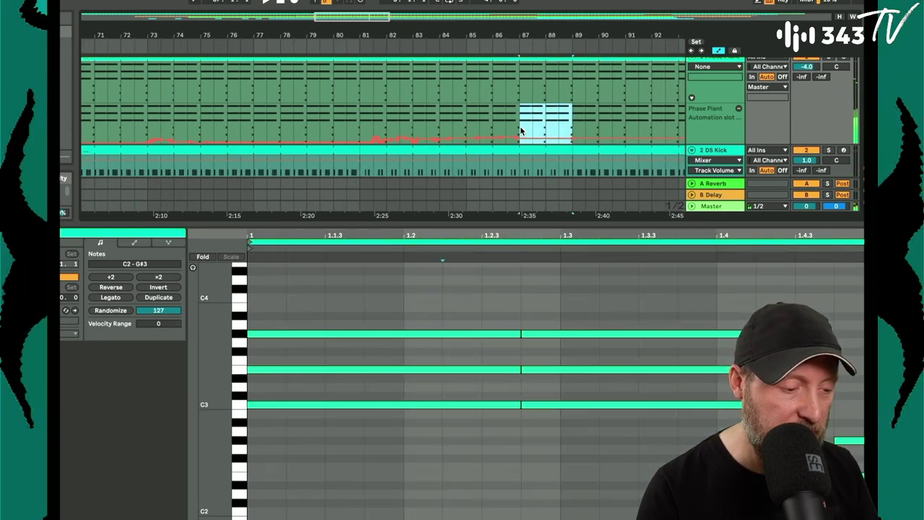
{"action": "left_click", "coordinate": [358, 122]}
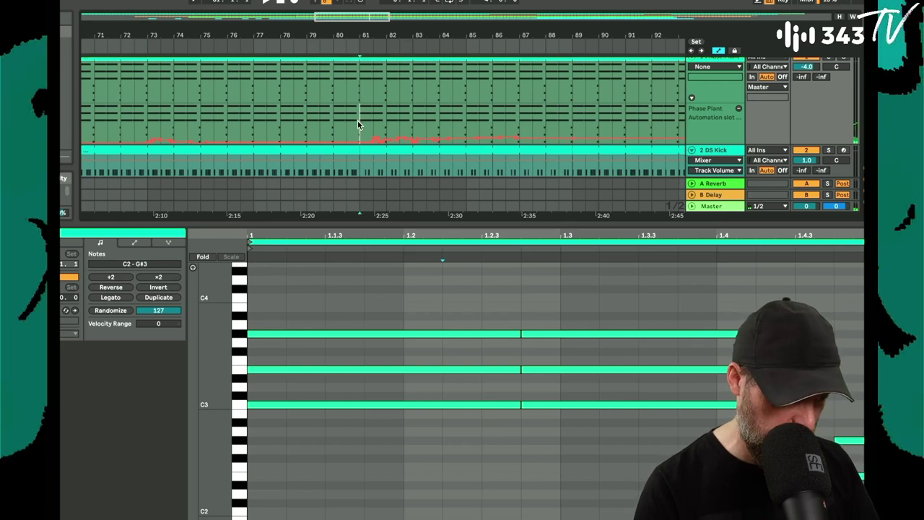
{"action": "key", "text": "super+v"}
{"action": "key", "text": "super+d"}
{"action": "key", "text": "super+d"}
{"action": "key", "text": "super+d"}
{"action": "key", "text": "space"}
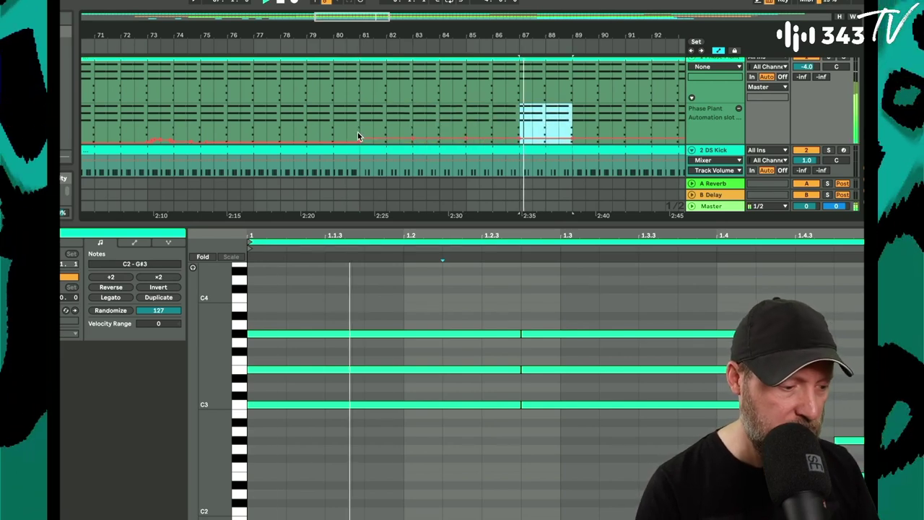
Play the arrangement from just after bar 80 to check the Phase Plant automation change at bar 81.
{"action": "key", "text": "space"}
{"action": "left_click", "coordinate": [347, 125]}
{"action": "key", "text": "space"}
{"action": "left_click", "coordinate": [347, 128]}
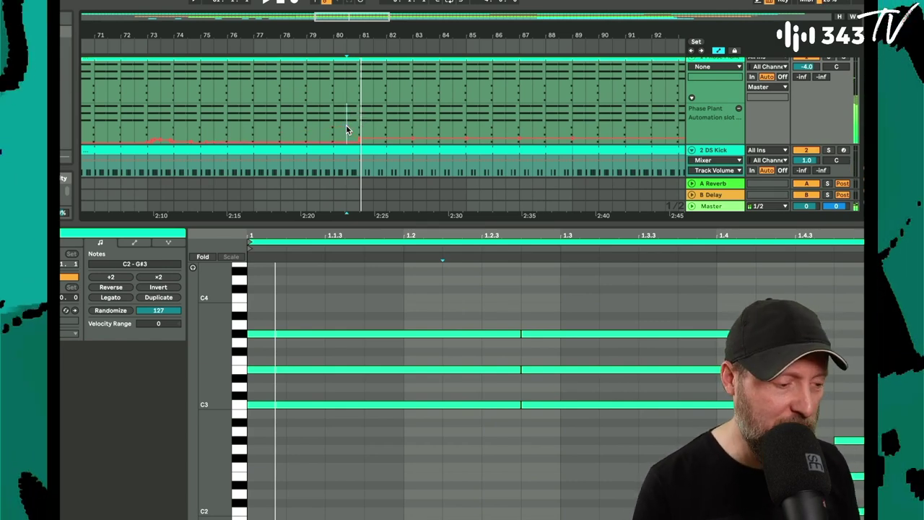
{"action": "key", "text": "space"}
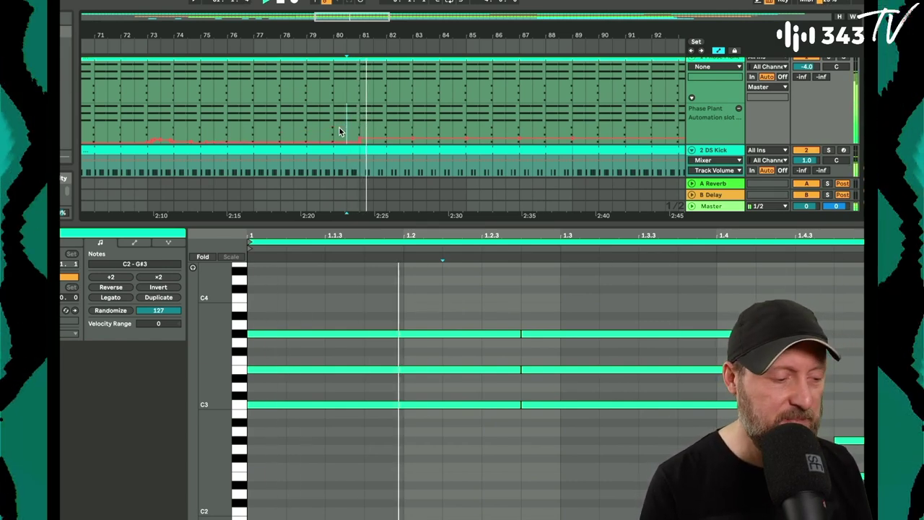
{"action": "mouse_move", "coordinate": [361, 35]}
{"action": "left_mouse_down"}
{"action": "mouse_move", "coordinate": [356, 58]}
{"action": "mouse_move", "coordinate": [355, 39]}
{"action": "left_mouse_up"}
{"action": "scroll", "coordinate": [651, 93], "scroll_direction": "up", "scroll_amount": 1}
{"action": "scroll", "coordinate": [652, 92], "scroll_direction": "right", "scroll_amount": 1}
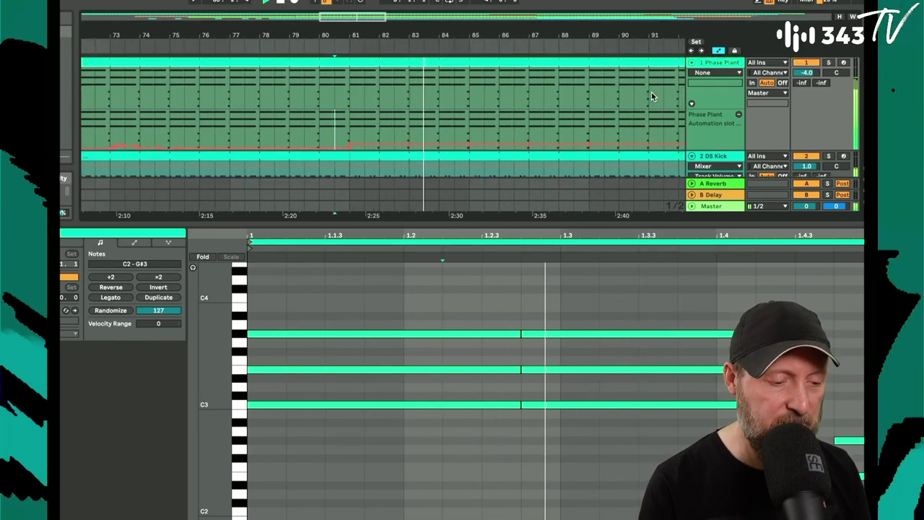
Split the DS Cymbal clips at bar 89 and deactivate the section from there onward.
{"action": "scroll", "coordinate": [651, 92], "scroll_direction": "down", "scroll_amount": 4}
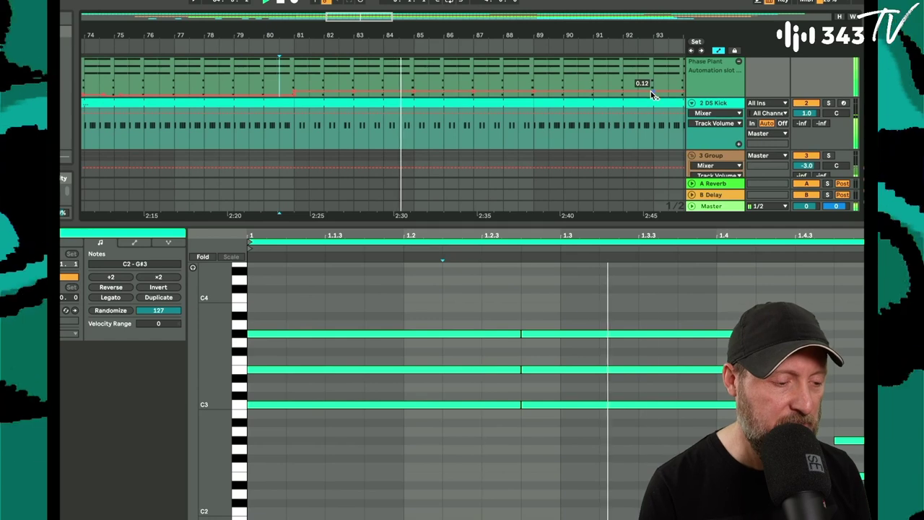
{"action": "scroll", "coordinate": [651, 91], "scroll_direction": "down", "scroll_amount": 4}
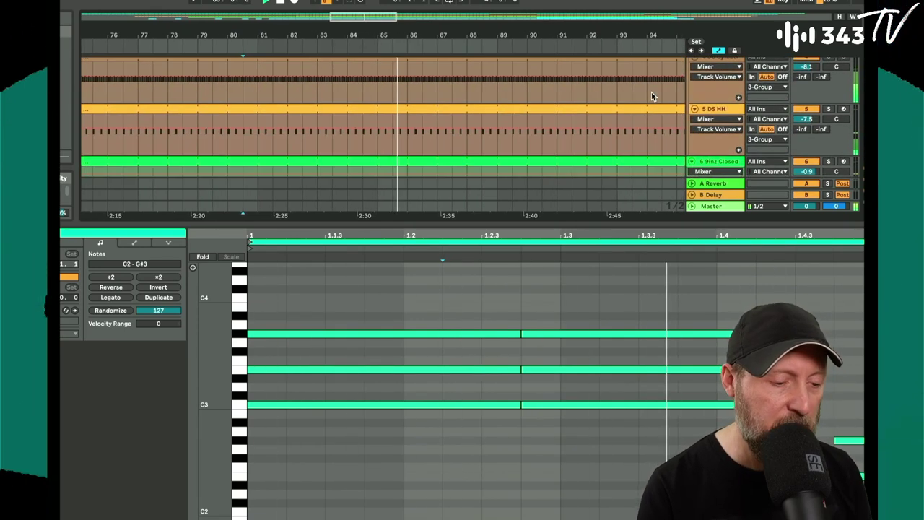
{"action": "scroll", "coordinate": [652, 92], "scroll_direction": "up", "scroll_amount": 4}
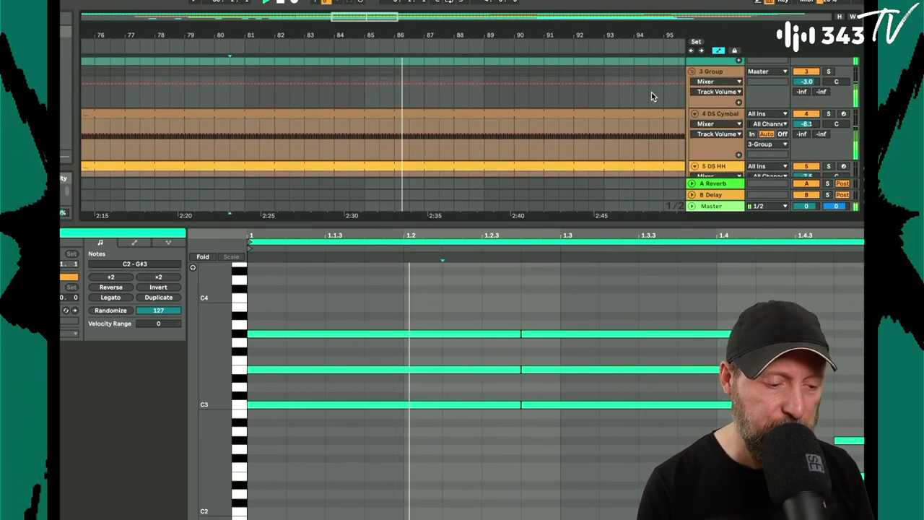
{"action": "left_click", "coordinate": [485, 149]}
{"action": "left_click", "coordinate": [501, 117]}
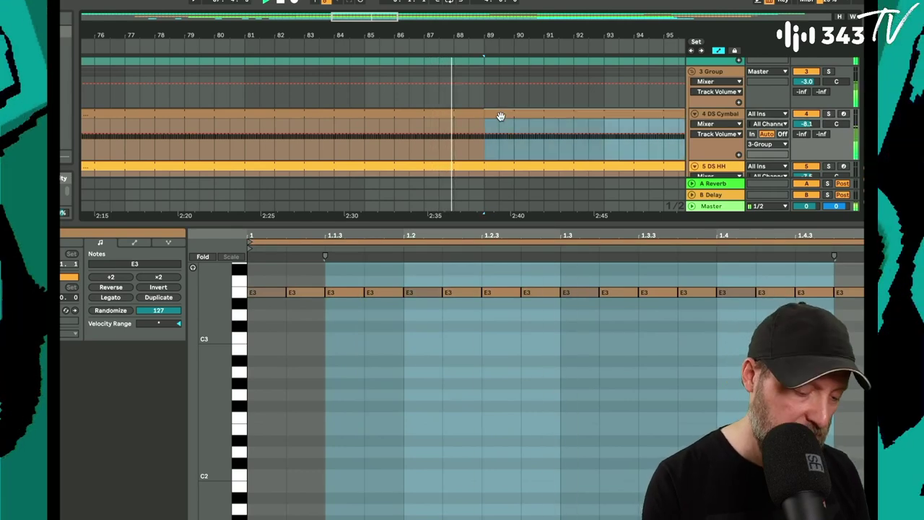
{"action": "scroll", "coordinate": [500, 116], "scroll_direction": "up", "scroll_amount": 5}
{"action": "scroll", "coordinate": [500, 115], "scroll_direction": "down", "scroll_amount": 3}
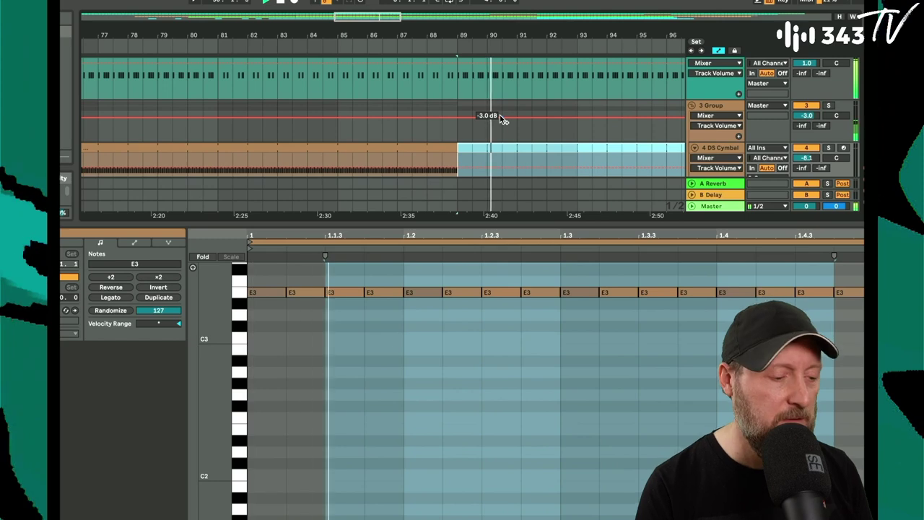
Enlarge the arrangement area, try extending the deactivated DS Cymbal section back to bar 81, and undo that extension.
{"action": "left_click", "coordinate": [170, 44]}
{"action": "left_click_drag", "start_coordinate": [621, 220], "coordinate": [614, 291]}
{"action": "scroll", "coordinate": [276, 198], "scroll_direction": "left", "scroll_amount": 3}
{"action": "scroll", "coordinate": [277, 198], "scroll_direction": "up", "scroll_amount": 1}
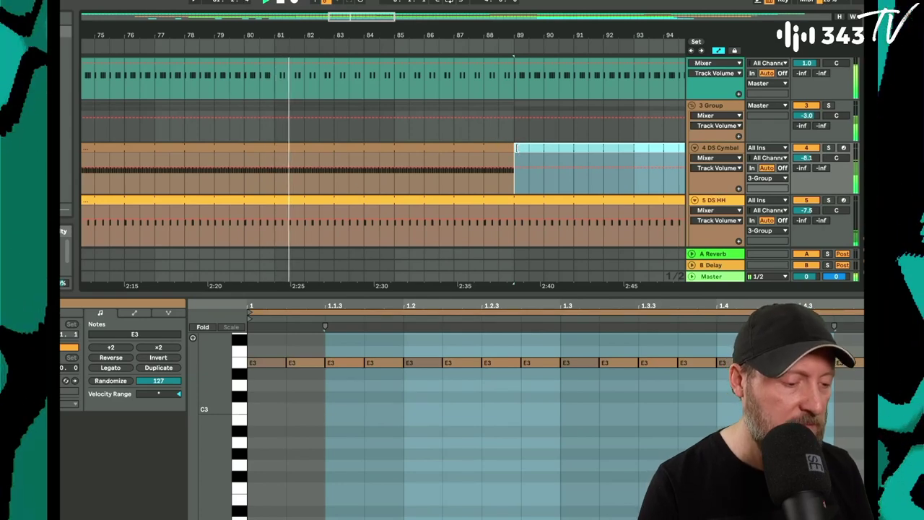
{"action": "left_click_drag", "start_coordinate": [516, 149], "coordinate": [279, 152]}
{"action": "key", "text": "ctrl+z"}
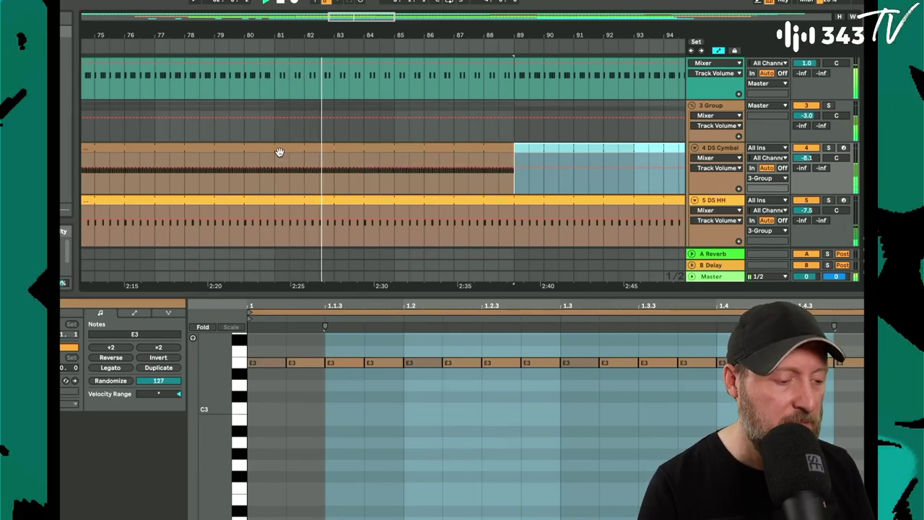
Lower the DS Cymbal track volume to -9.1 dB.
{"action": "left_click_drag", "start_coordinate": [457, 37], "coordinate": [423, 16]}
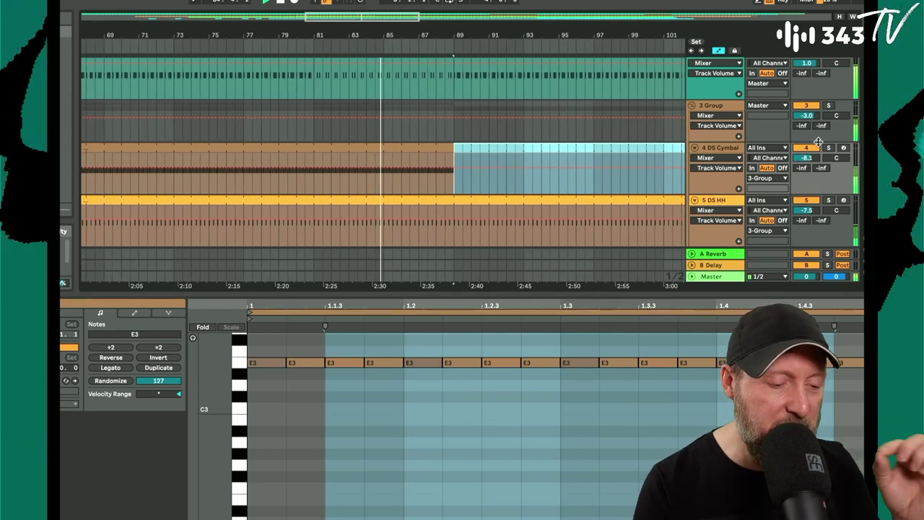
{"action": "left_click", "coordinate": [811, 158]}
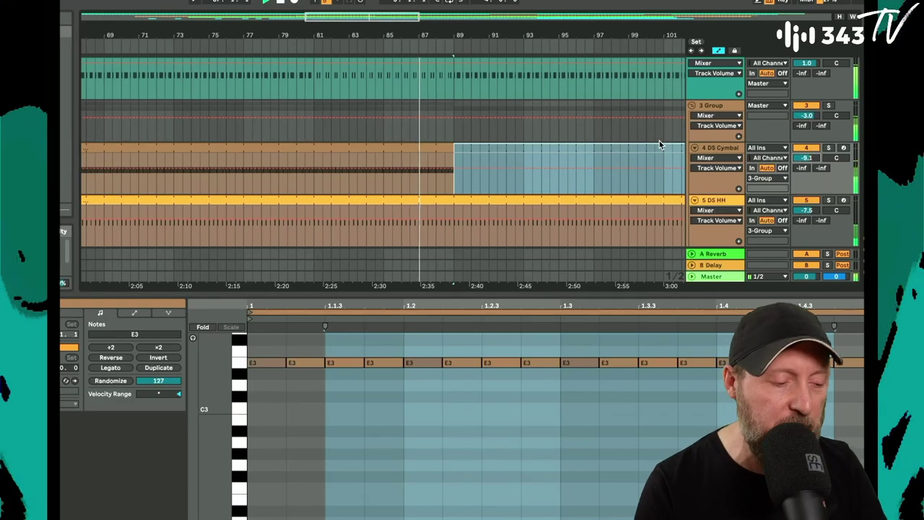
{"action": "scroll", "coordinate": [449, 160], "scroll_direction": "down", "scroll_amount": 6}
{"action": "scroll", "coordinate": [449, 161], "scroll_direction": "up", "scroll_amount": 4}
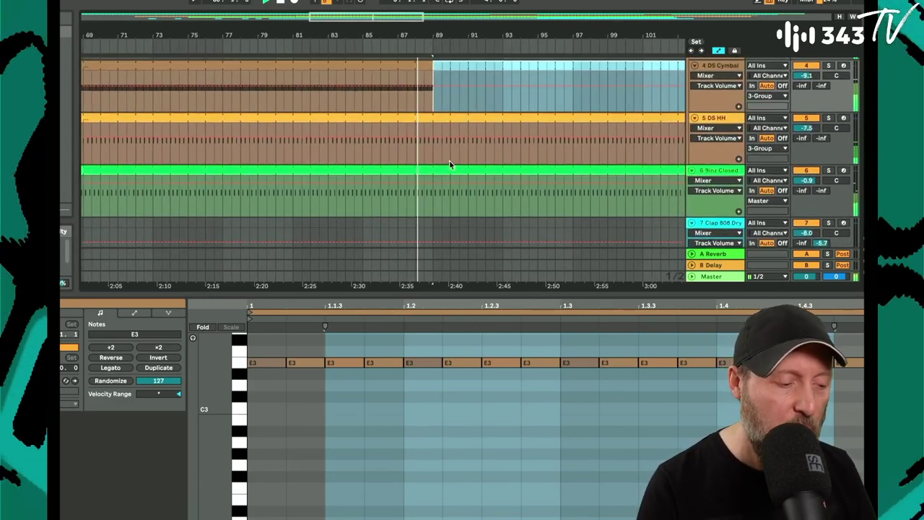
{"action": "scroll", "coordinate": [449, 160], "scroll_direction": "up", "scroll_amount": 2}
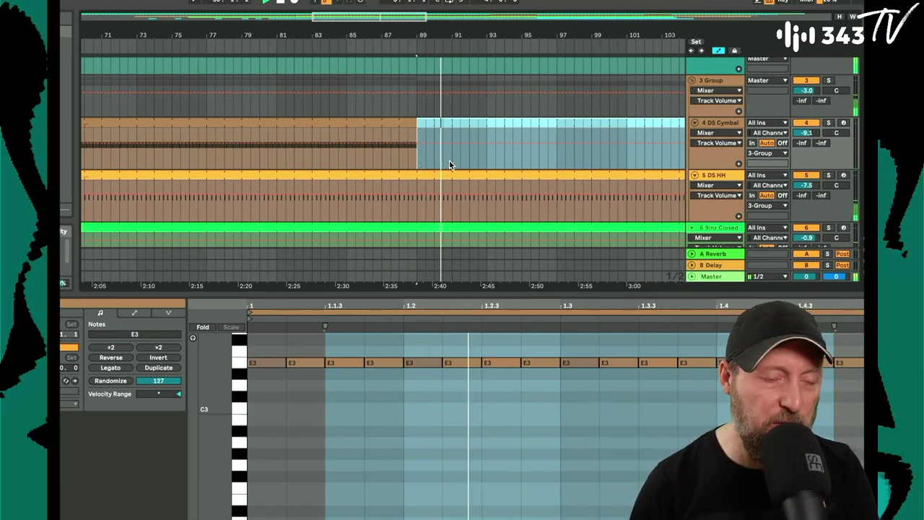
{"action": "left_click_drag", "start_coordinate": [445, 36], "coordinate": [421, 29]}
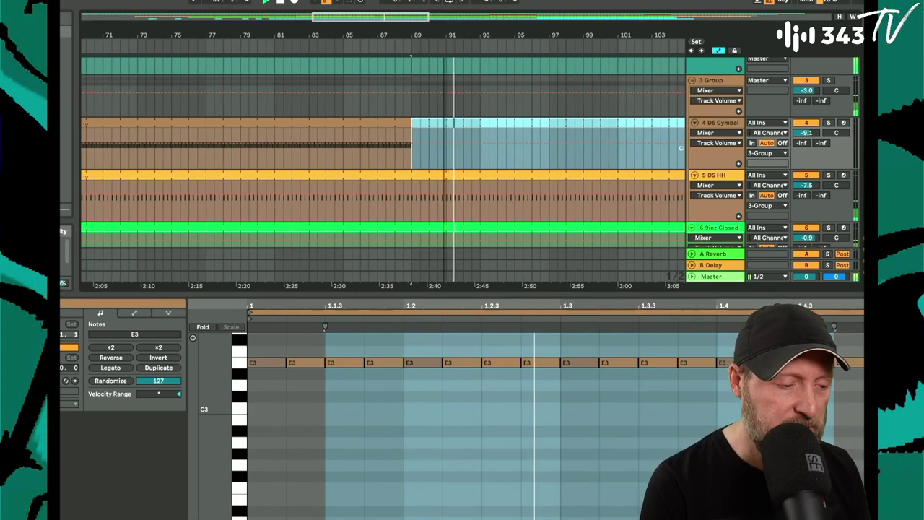
Split the wasd_rim track's clips at bar 89 and deactivate the section from there onward.
{"action": "scroll", "coordinate": [428, 123], "scroll_direction": "down", "scroll_amount": 5}
{"action": "left_click", "coordinate": [402, 134]}
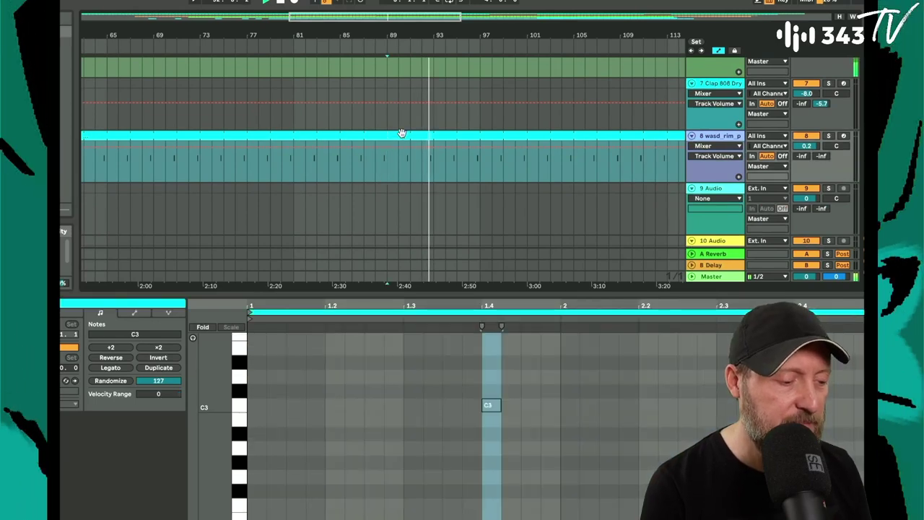
{"action": "left_click", "coordinate": [403, 133]}
{"action": "key", "text": "0"}
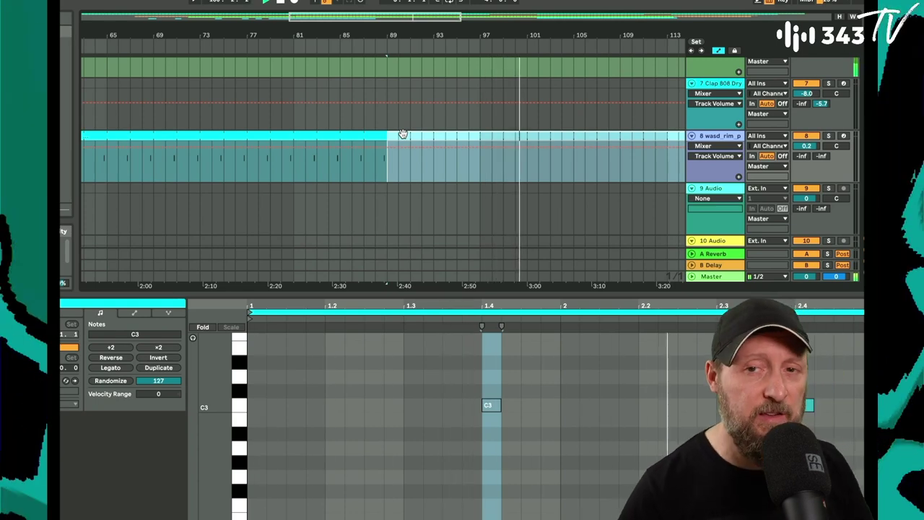
Draw a raised one-bar step in the Phase Plant automation across bar 88, just before bar 89.
{"action": "scroll", "coordinate": [403, 133], "scroll_direction": "up", "scroll_amount": 1}
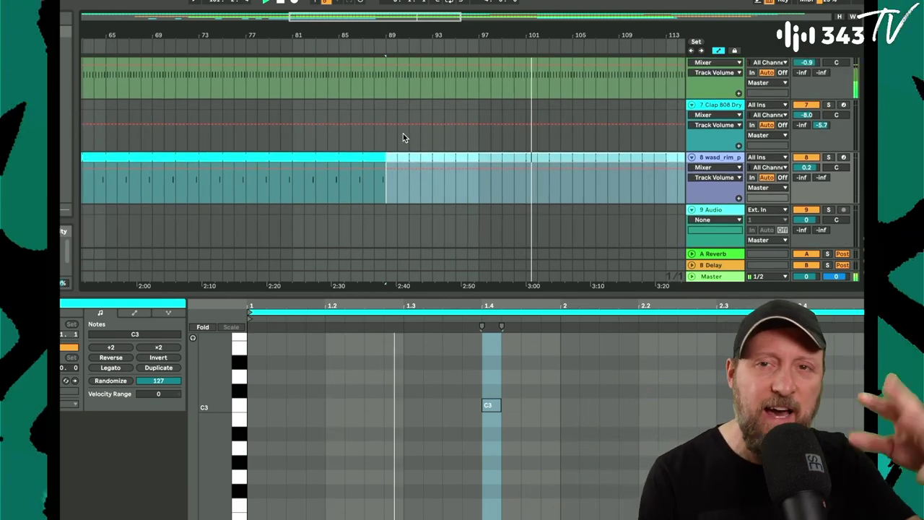
{"action": "scroll", "coordinate": [403, 134], "scroll_direction": "up", "scroll_amount": 3}
{"action": "scroll", "coordinate": [403, 134], "scroll_direction": "up", "scroll_amount": 5}
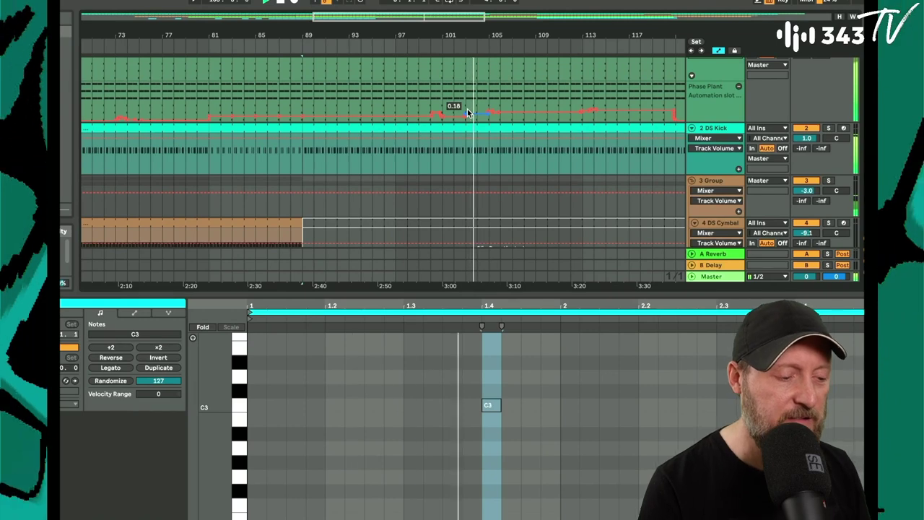
{"action": "scroll", "coordinate": [468, 110], "scroll_direction": "up", "scroll_amount": 2}
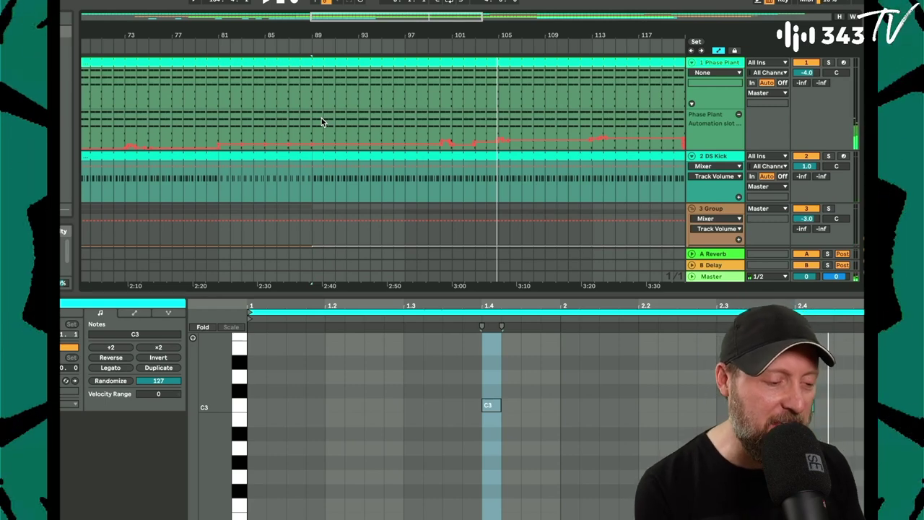
{"action": "left_click", "coordinate": [322, 119]}
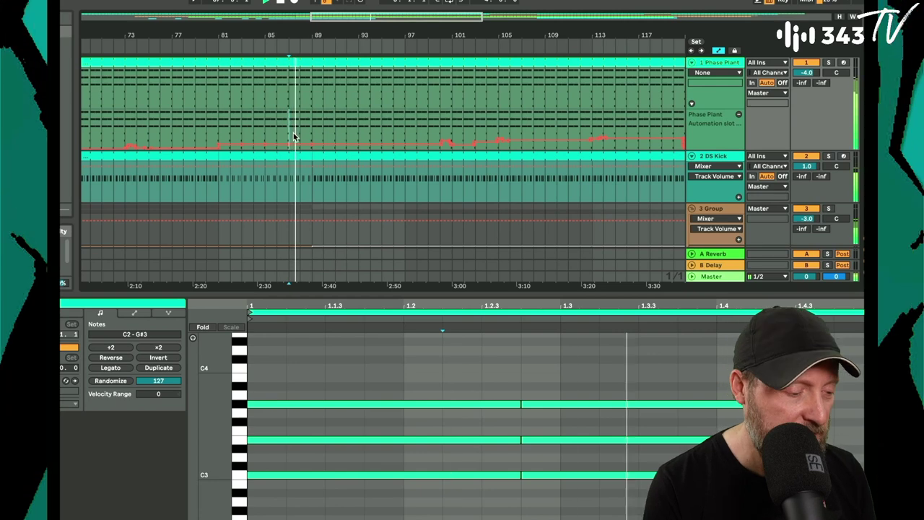
{"action": "key", "text": "b"}
{"action": "left_click", "coordinate": [307, 136]}
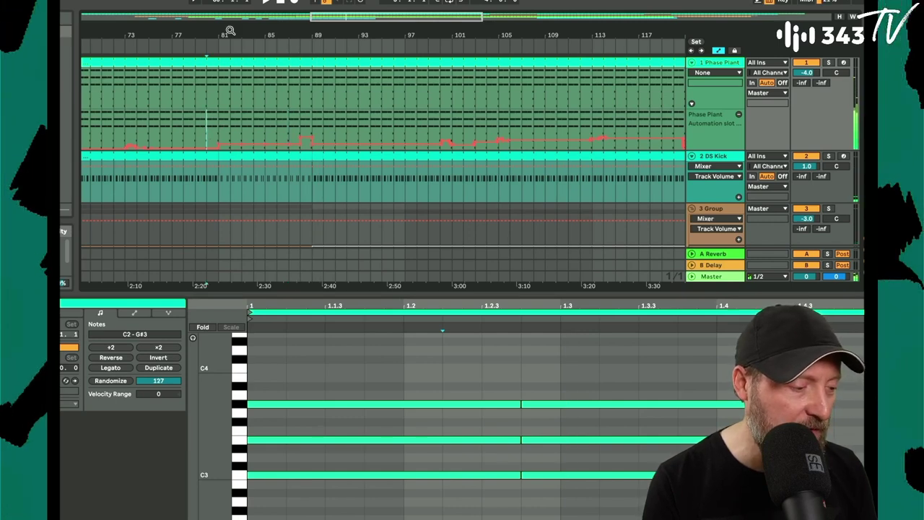
Enlarge the Phase Plant automation lane and, during playback, draw a small half-bar bump after bar 84 and a two-stage rise to 0.30 in bar 88.
{"action": "left_click_drag", "start_coordinate": [228, 34], "coordinate": [228, 33]}
{"action": "key", "text": "space"}
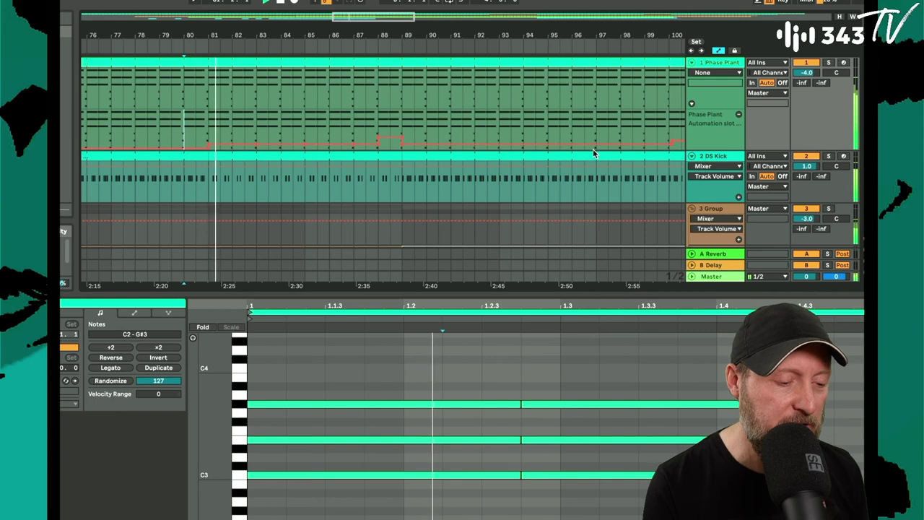
{"action": "left_click_drag", "start_coordinate": [721, 152], "coordinate": [723, 188]}
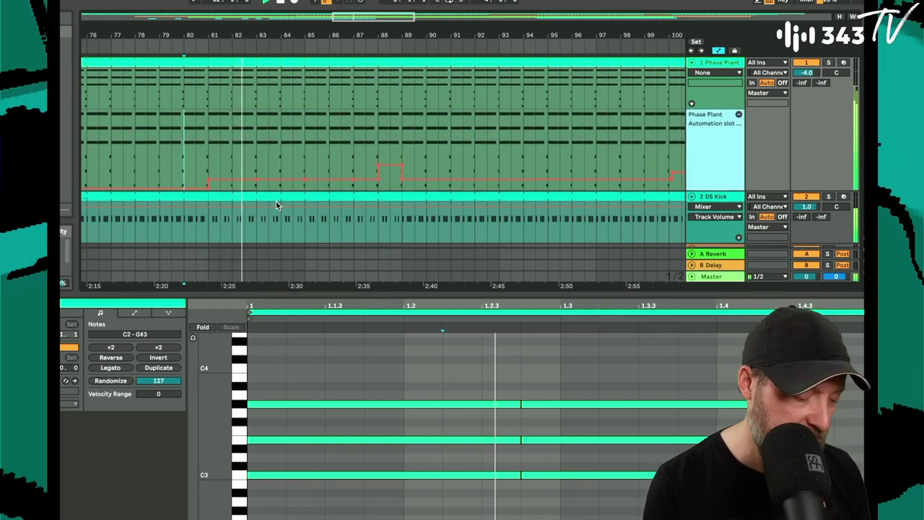
{"action": "left_click", "coordinate": [304, 175]}
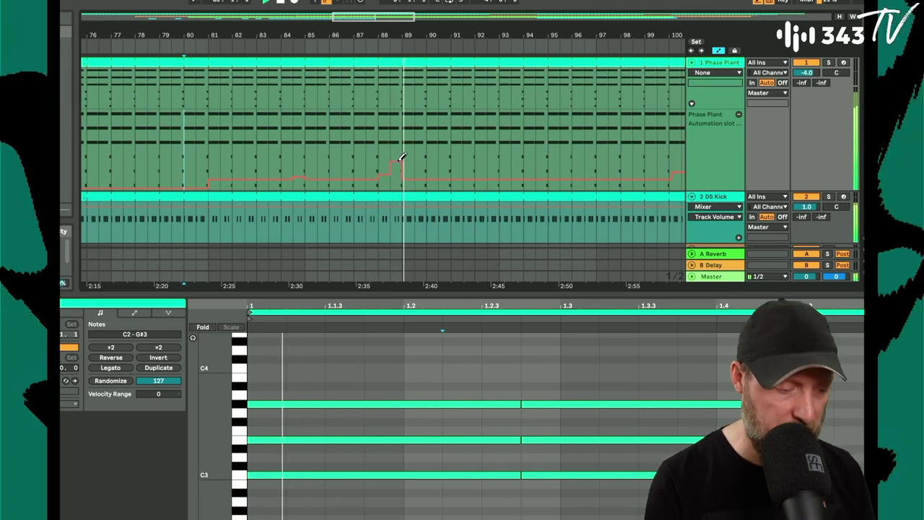
Try dropping the Phase Plant automation to its lowest level from bar 89 to bar 92, audition it, and undo the dip.
{"action": "left_click", "coordinate": [369, 141]}
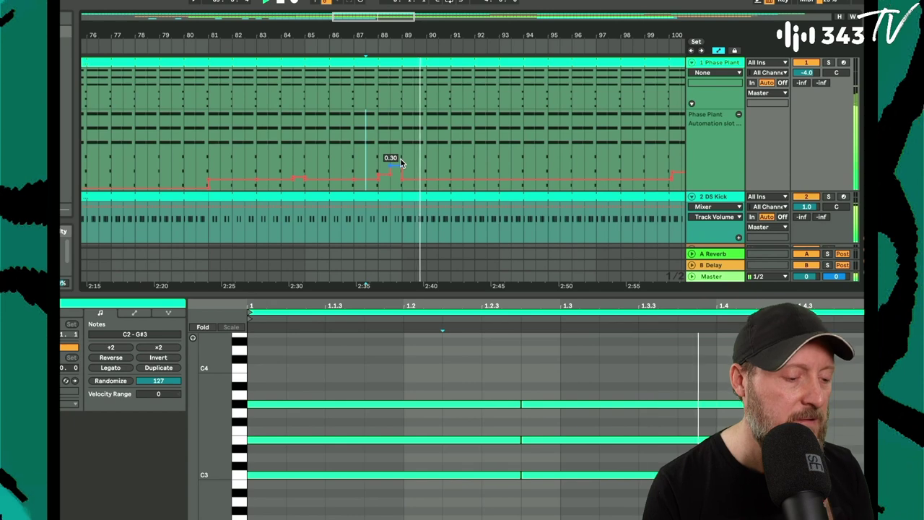
{"action": "key", "text": "b"}
{"action": "left_click", "coordinate": [409, 185]}
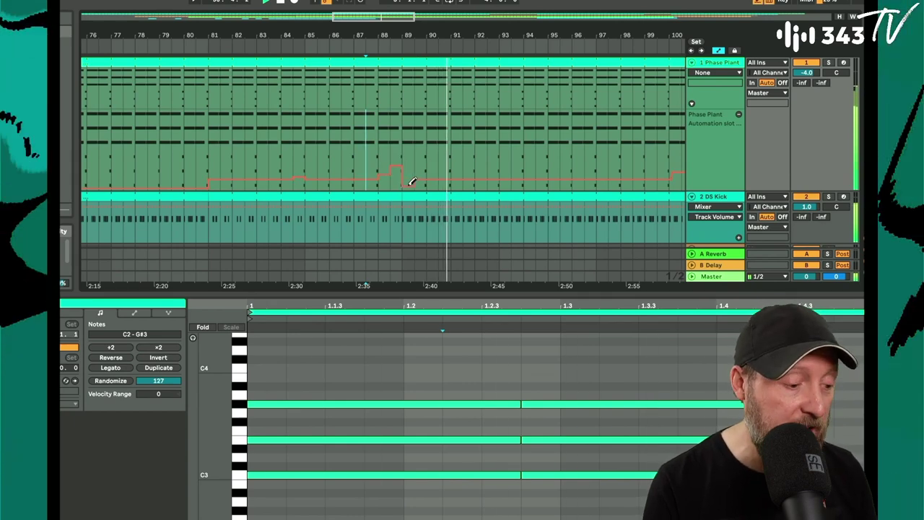
{"action": "key", "text": "space"}
{"action": "key", "text": "space"}
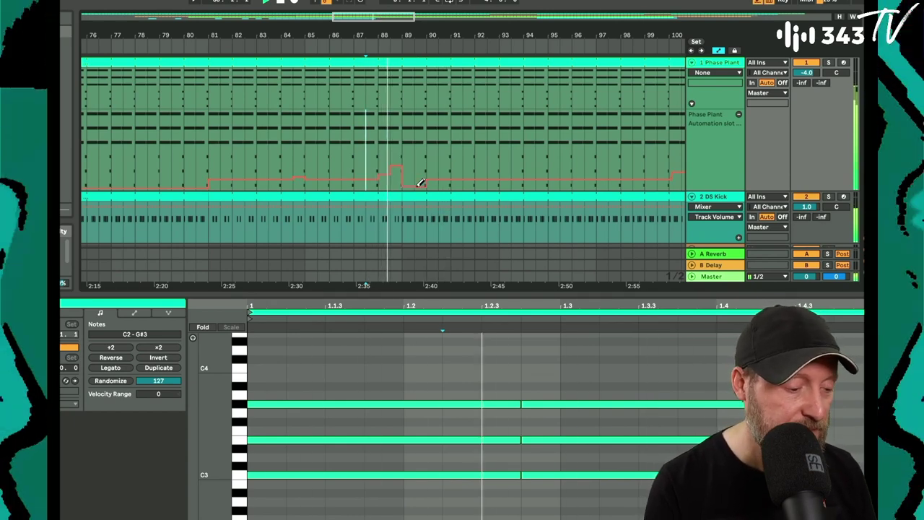
{"action": "left_click_drag", "start_coordinate": [412, 187], "coordinate": [466, 208]}
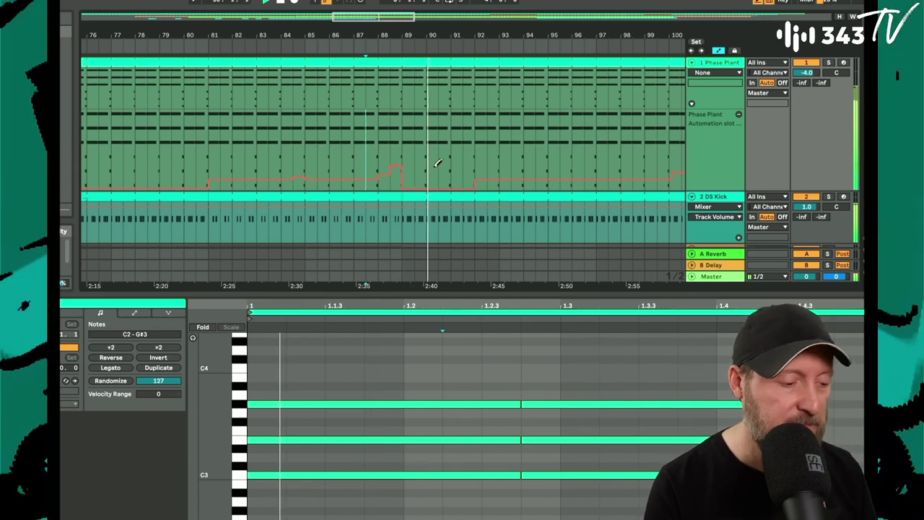
{"action": "left_click", "coordinate": [355, 43]}
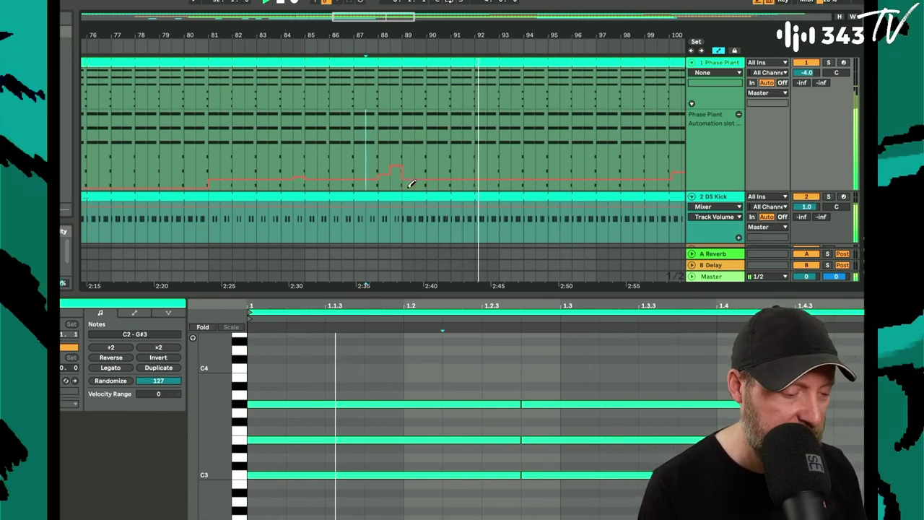
Open Phase Plant's plug-in window, sweep the granular playback position through the start of the Droplet sample, and close the window.
{"action": "left_click_drag", "start_coordinate": [458, 34], "coordinate": [387, 6]}
{"action": "double_click", "coordinate": [703, 63]}
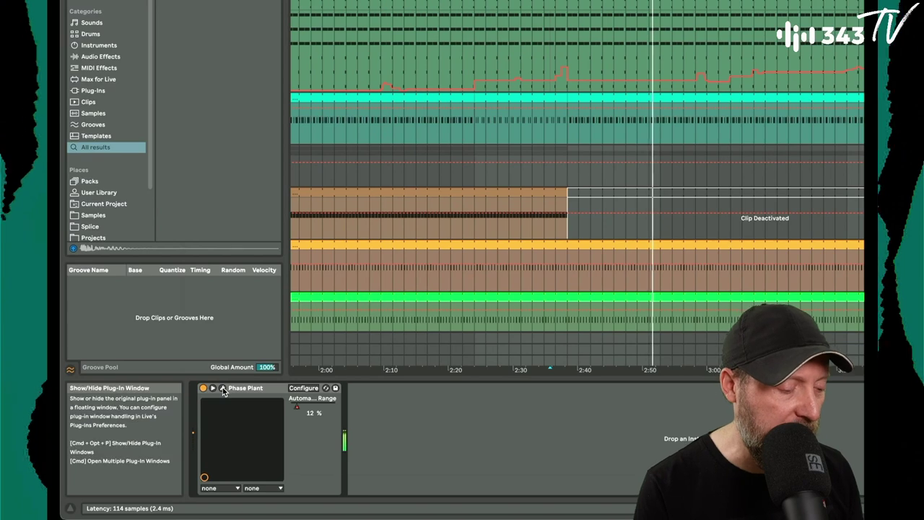
{"action": "left_click", "coordinate": [223, 389]}
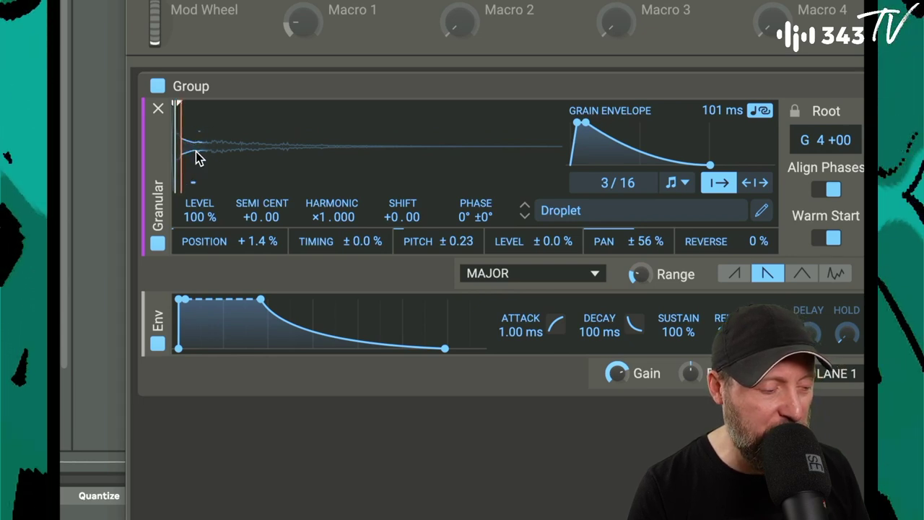
{"action": "mouse_move", "coordinate": [186, 141]}
{"action": "left_mouse_down"}
{"action": "mouse_move", "coordinate": [234, 146]}
{"action": "mouse_move", "coordinate": [211, 149]}
{"action": "left_mouse_up"}
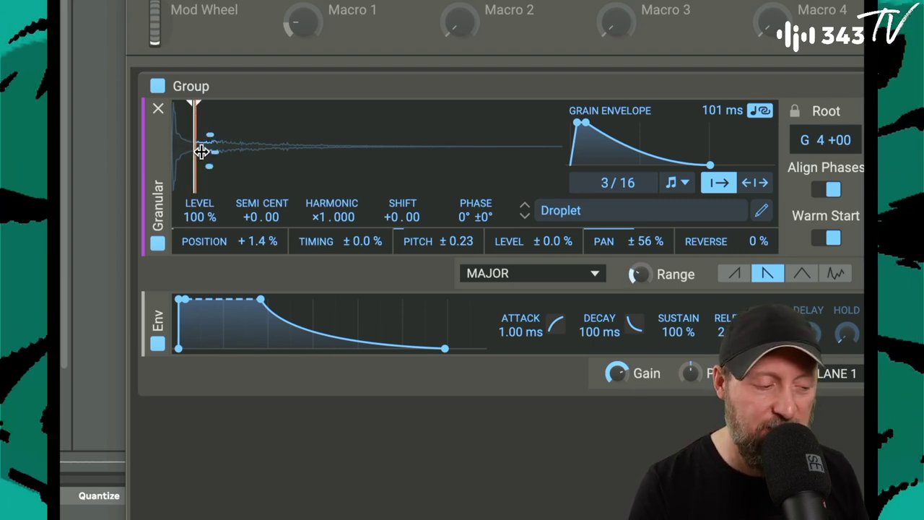
{"action": "left_click_drag", "start_coordinate": [202, 149], "coordinate": [180, 152]}
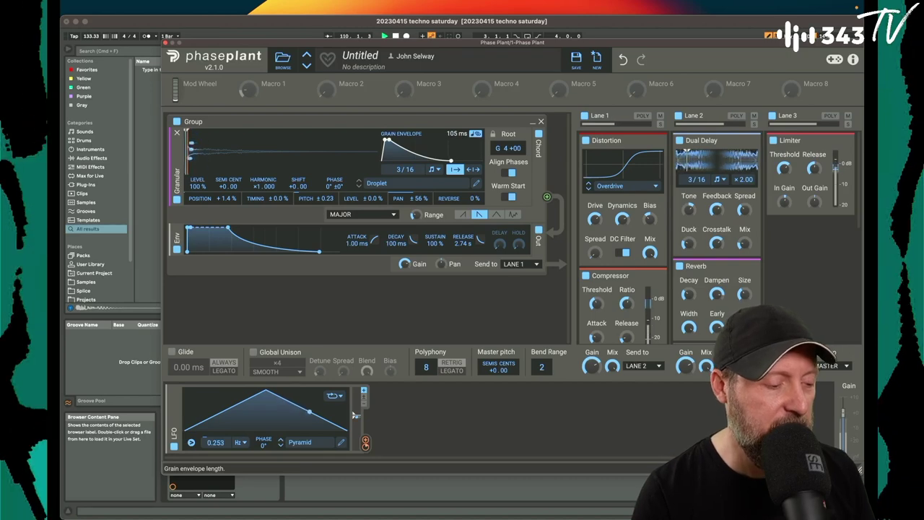
{"action": "left_click", "coordinate": [164, 43]}
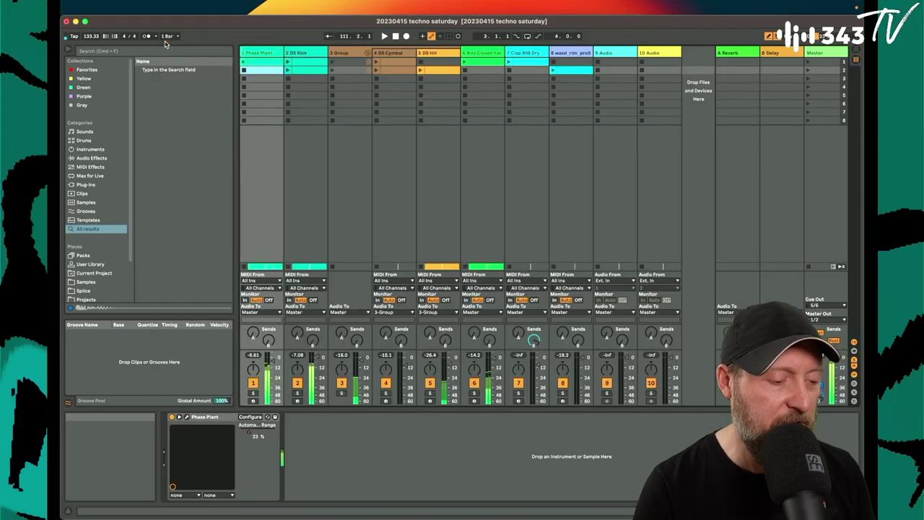
Return to the Arrangement View and play from before bar 75 to review the section leading up to bar 89.
{"action": "key", "text": "Tab"}
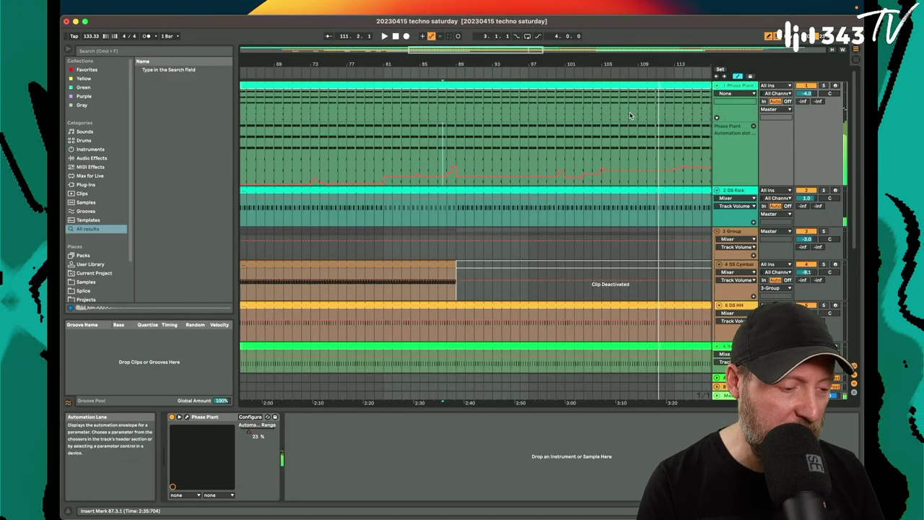
{"action": "left_click_drag", "start_coordinate": [571, 65], "coordinate": [455, 65]}
{"action": "left_click", "coordinate": [338, 72]}
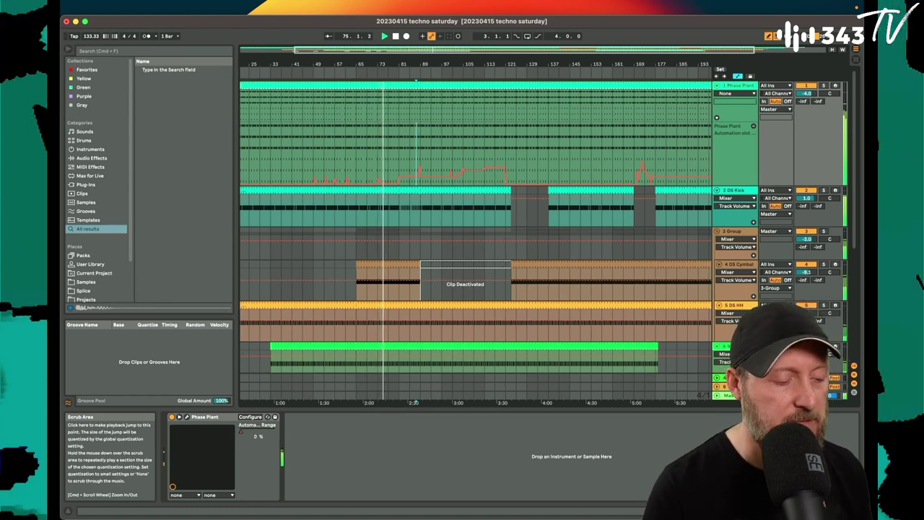
{"action": "scroll", "coordinate": [404, 159], "scroll_direction": "down", "scroll_amount": 3}
{"action": "scroll", "coordinate": [403, 158], "scroll_direction": "up", "scroll_amount": 3}
{"action": "scroll", "coordinate": [404, 158], "scroll_direction": "left", "scroll_amount": 2}
{"action": "scroll", "coordinate": [404, 158], "scroll_direction": "right", "scroll_amount": 1}
{"action": "scroll", "coordinate": [404, 158], "scroll_direction": "right", "scroll_amount": 1}
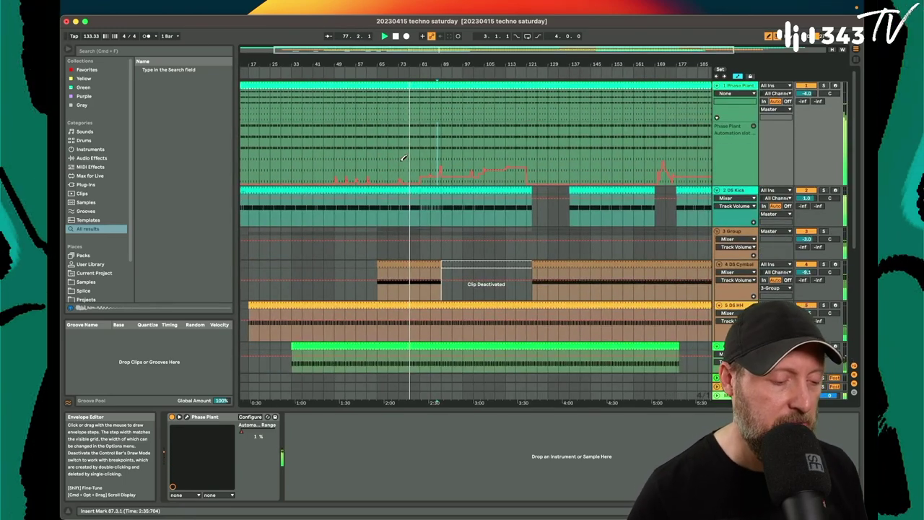
Open the DS Kick device in Session View, try raising its Decay to 79.3%, and undo the change.
{"action": "key", "text": "Tab"}
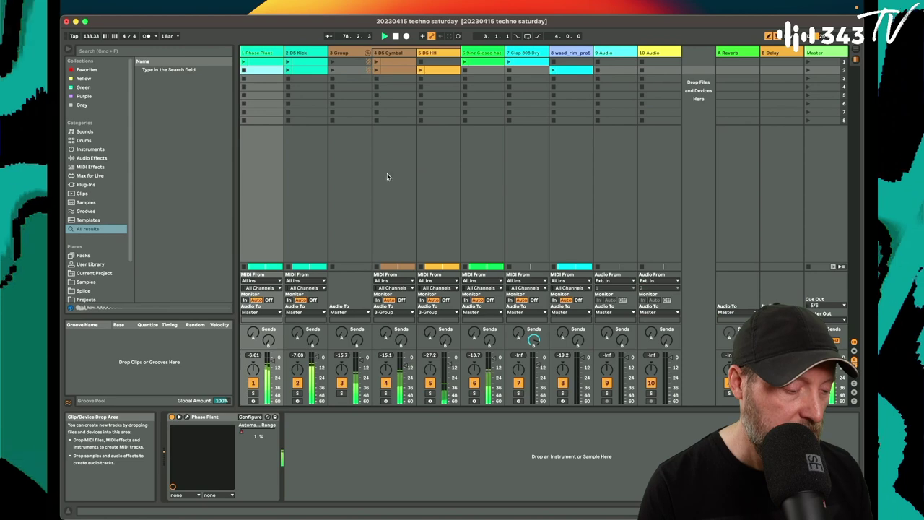
{"action": "left_click", "coordinate": [315, 72]}
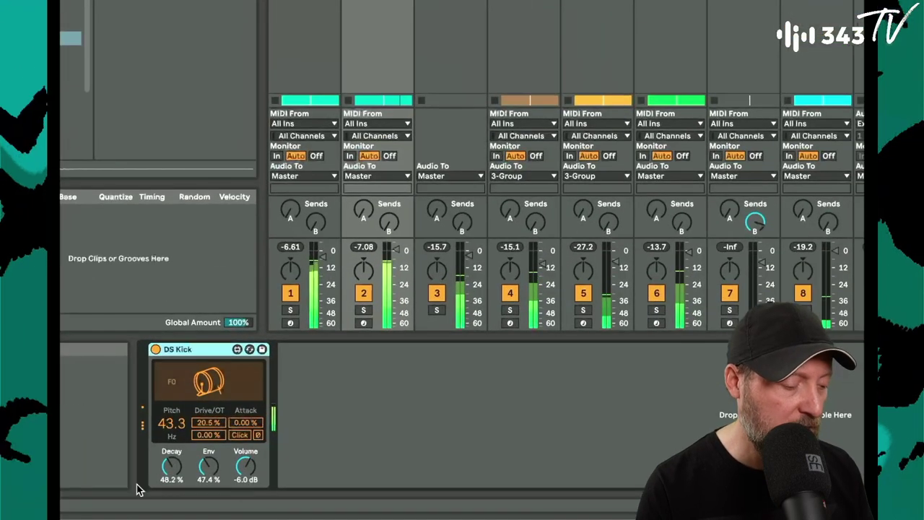
{"action": "left_click_drag", "start_coordinate": [171, 466], "coordinate": [171, 434]}
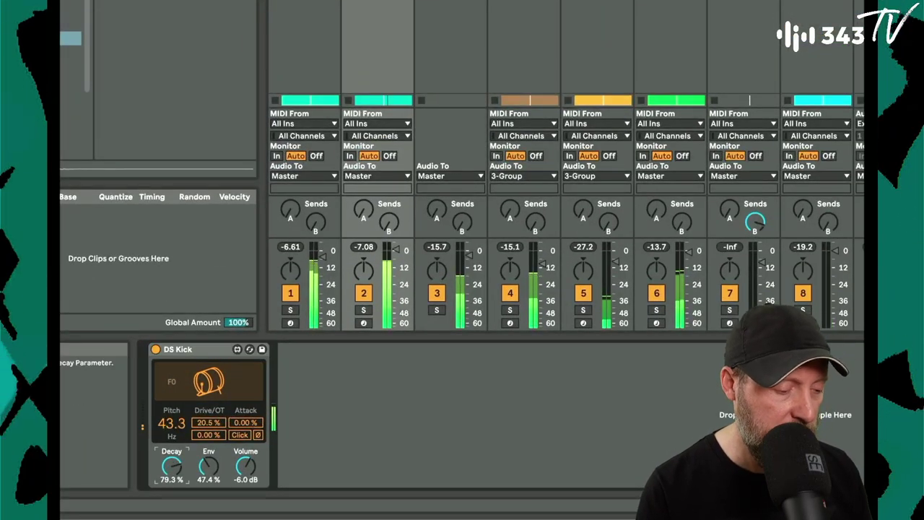
{"action": "key", "text": "ctrl+z"}
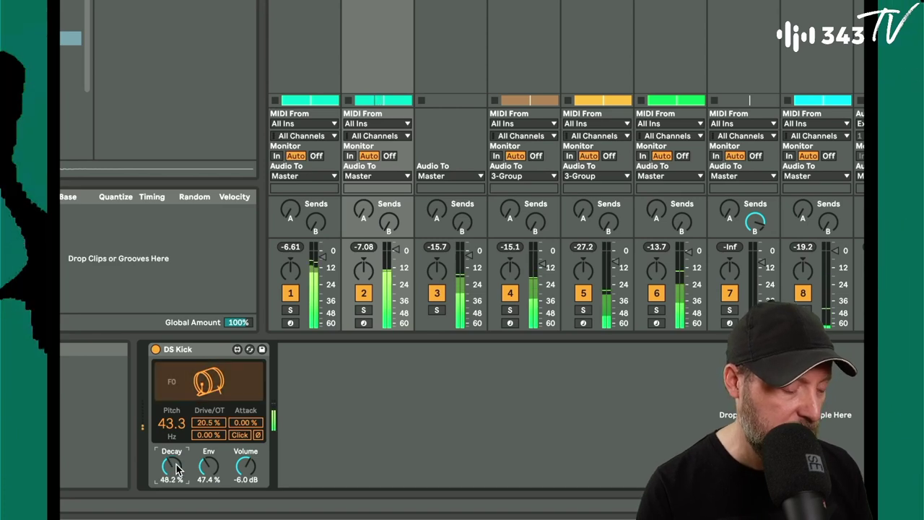
Show the DS Kick's Decay automation in the arrangement and raise it to 72.6% from bar 89 onward.
{"action": "right_click", "coordinate": [180, 468]}
{"action": "left_click", "coordinate": [202, 397]}
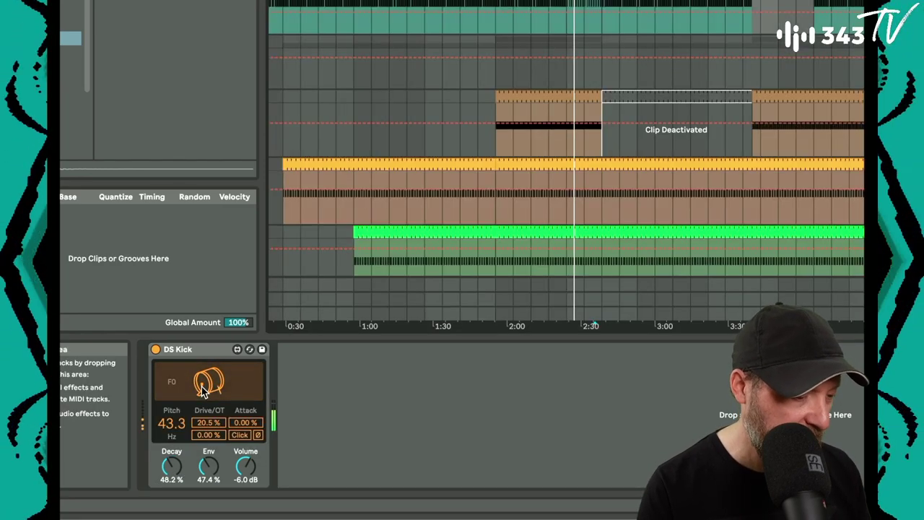
{"action": "scroll", "coordinate": [628, 152], "scroll_direction": "right", "scroll_amount": 3}
{"action": "scroll", "coordinate": [604, 77], "scroll_direction": "right", "scroll_amount": 1}
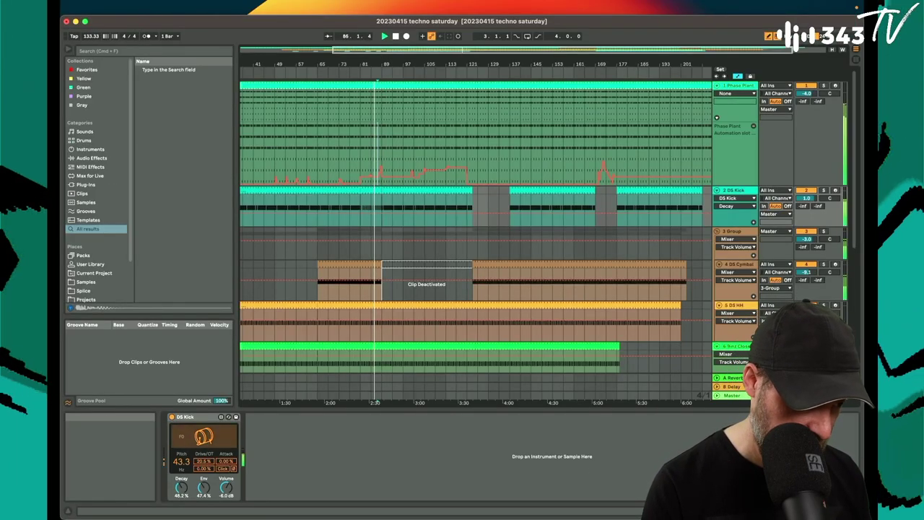
{"action": "left_click_drag", "start_coordinate": [383, 62], "coordinate": [400, 212]}
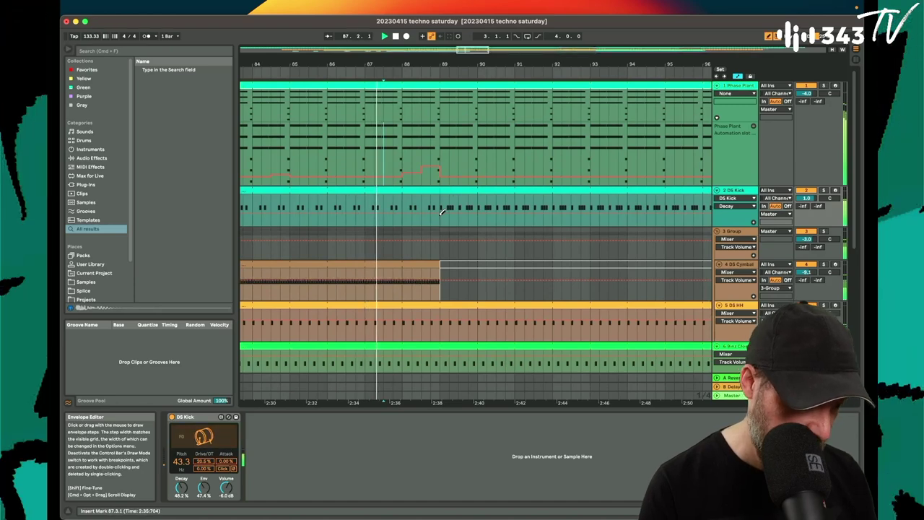
{"action": "left_click_drag", "start_coordinate": [449, 213], "coordinate": [440, 204]}
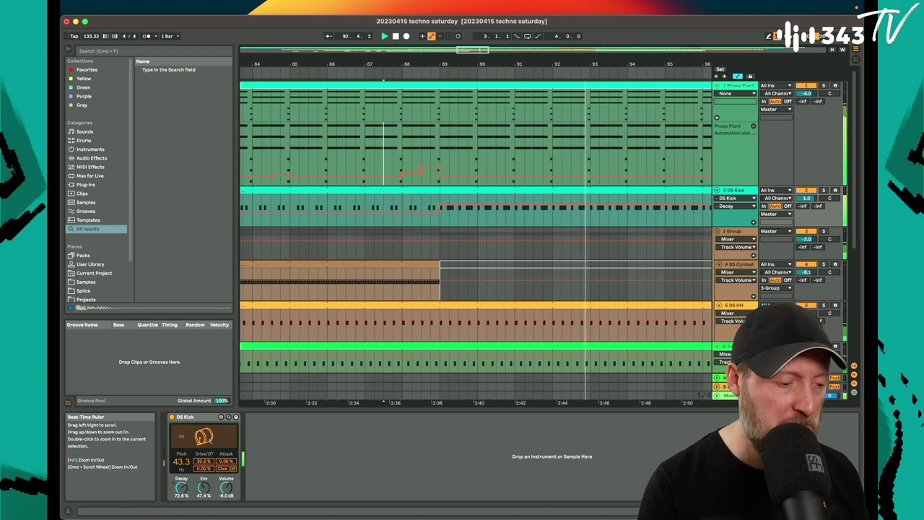
Show the Echo Dry/Wet automation on the 9inz Closed hat track and restart playback shortly before bar 89.
{"action": "left_click_drag", "start_coordinate": [479, 62], "coordinate": [423, 60]}
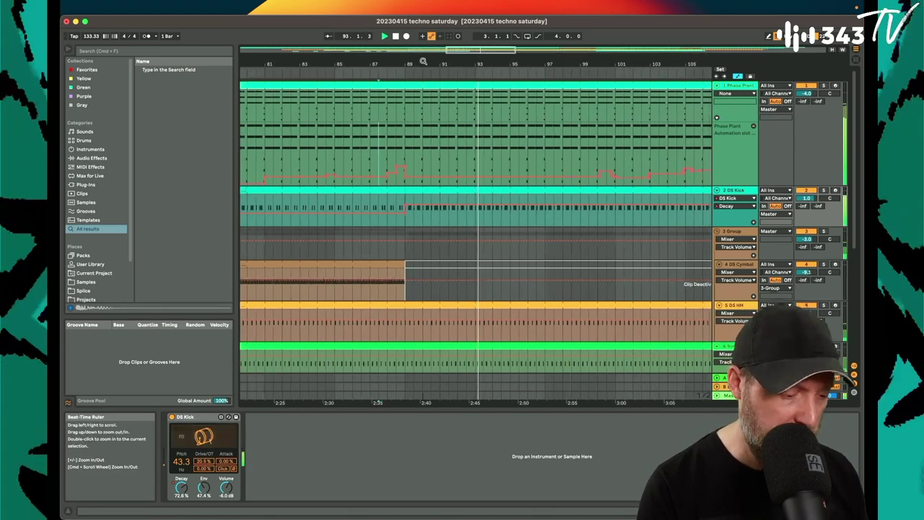
{"action": "left_click", "coordinate": [742, 305]}
{"action": "scroll", "coordinate": [765, 296], "scroll_direction": "down", "scroll_amount": 3}
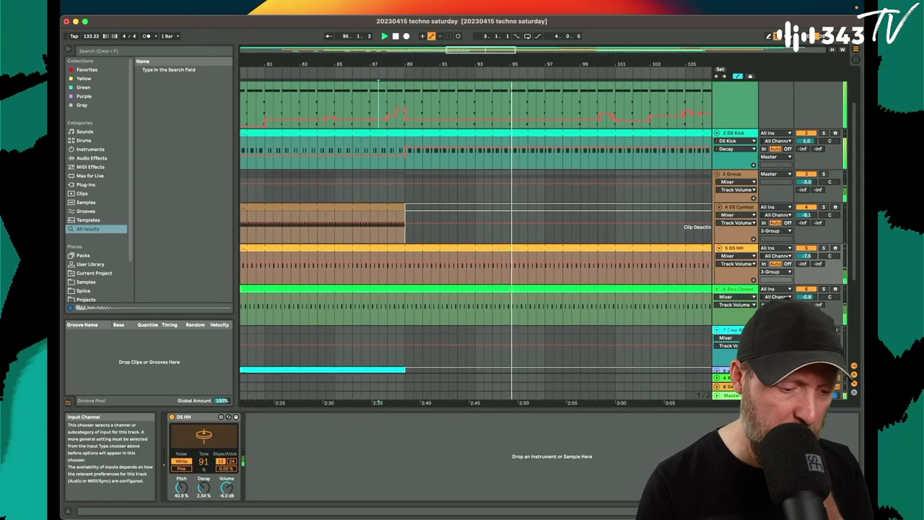
{"action": "left_click", "coordinate": [745, 290]}
{"action": "left_click", "coordinate": [736, 486]}
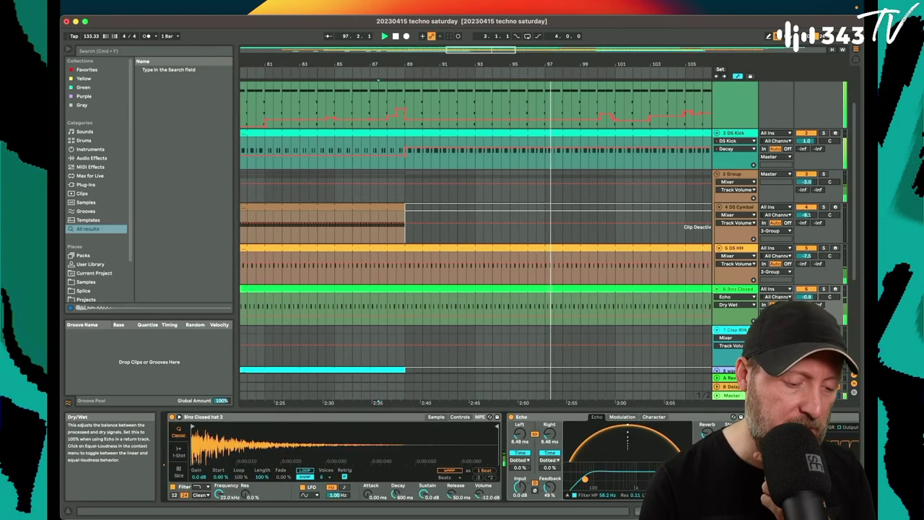
{"action": "left_click", "coordinate": [351, 75]}
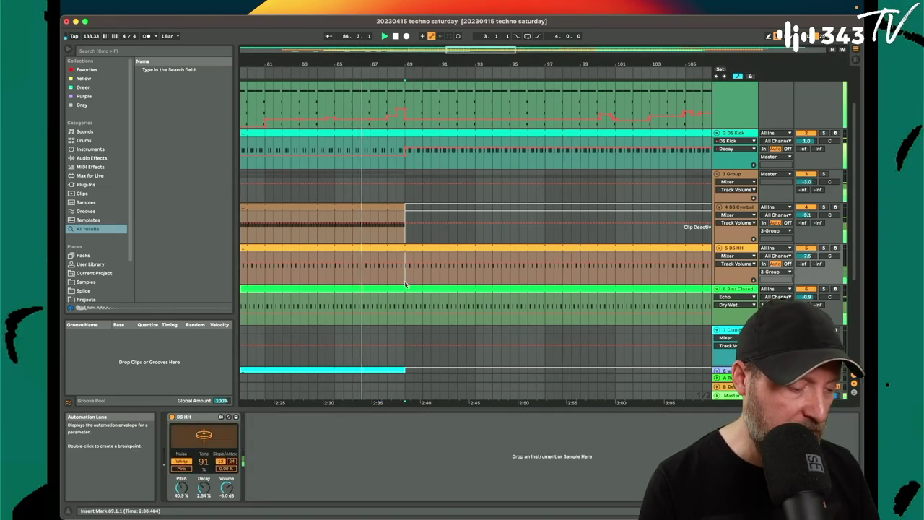
Add C3 notes at 1.1.2 and 1.1.4 in the DS HH clip from bar 89 and duplicate both onto the third beat.
{"action": "double_click", "coordinate": [406, 281]}
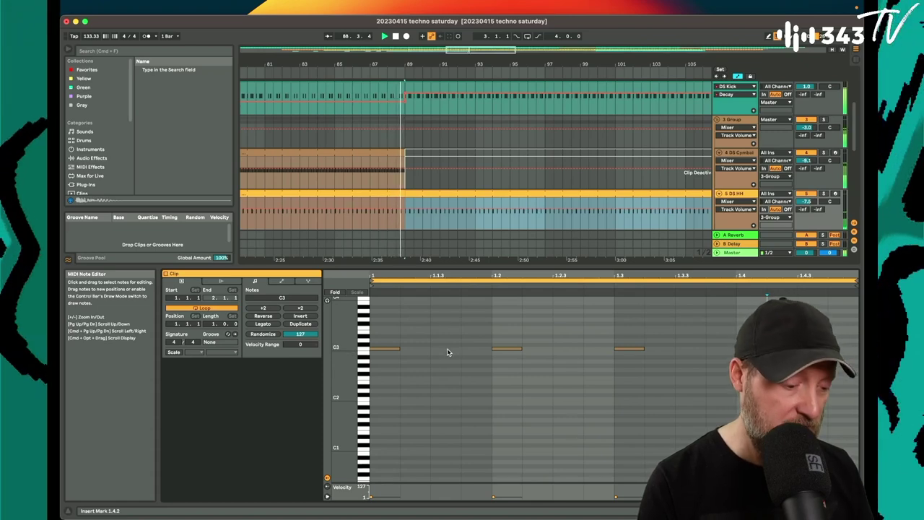
{"action": "double_click", "coordinate": [424, 350]}
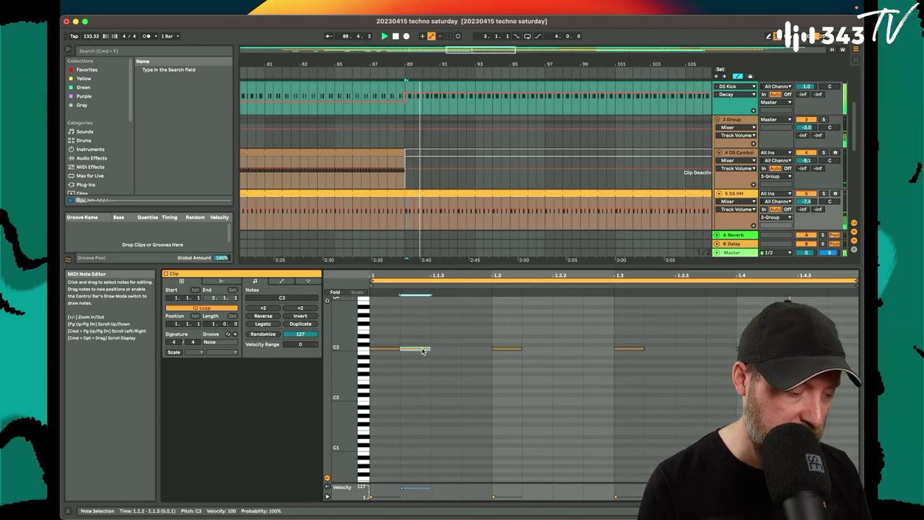
{"action": "double_click", "coordinate": [478, 351]}
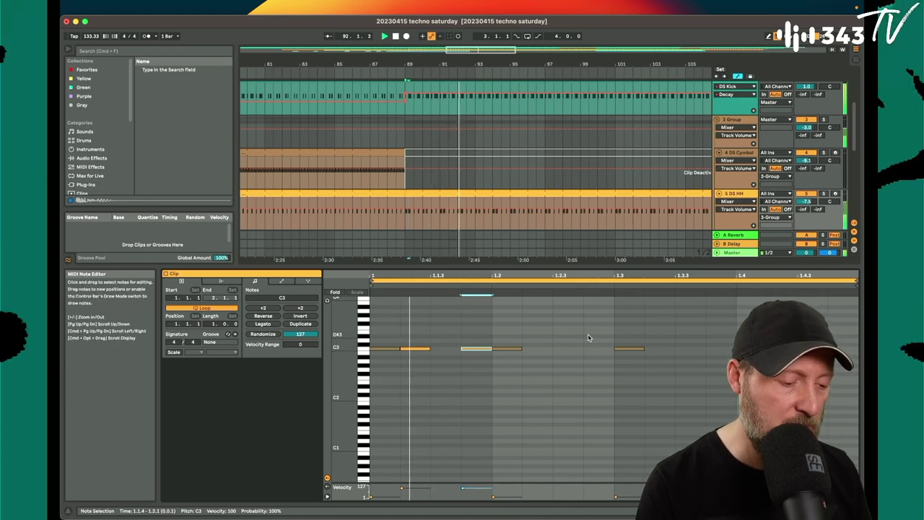
{"action": "left_click_drag", "start_coordinate": [401, 335], "coordinate": [467, 366]}
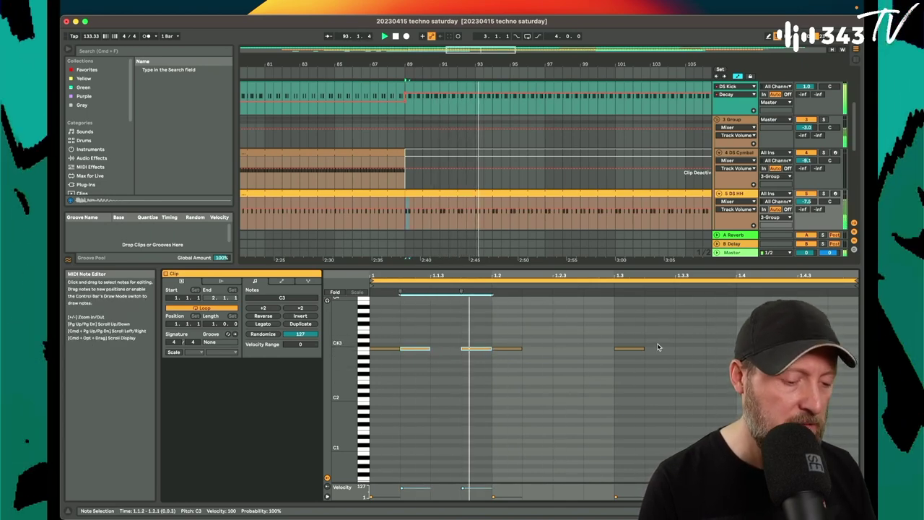
{"action": "key", "text": "super+d"}
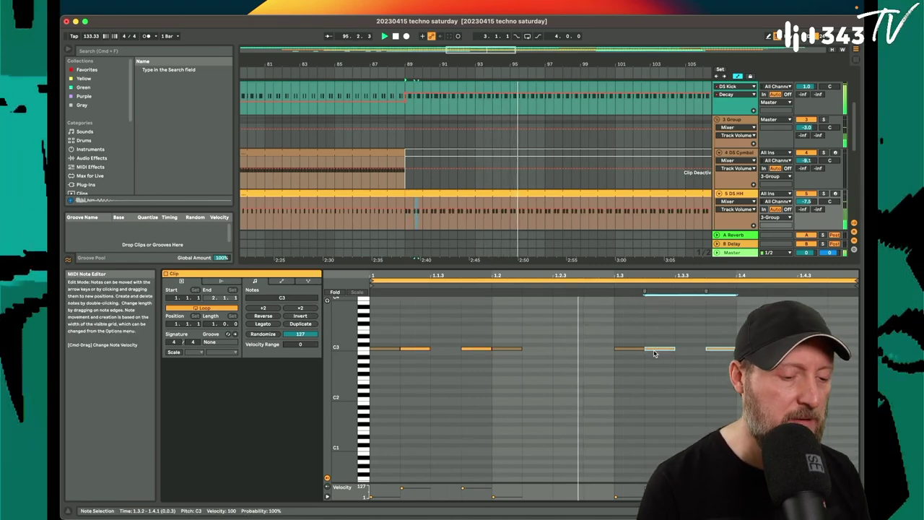
Select the 9inz Closed hat clip from bar 89 onward, stop playback and show the track's devices.
{"action": "scroll", "coordinate": [546, 169], "scroll_direction": "down", "scroll_amount": 3}
{"action": "scroll", "coordinate": [546, 169], "scroll_direction": "down", "scroll_amount": 2}
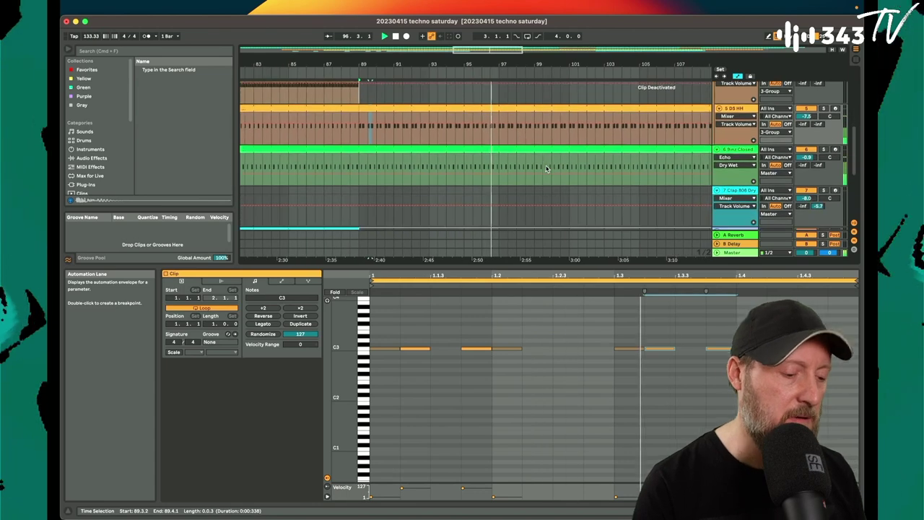
{"action": "left_click", "coordinate": [369, 148]}
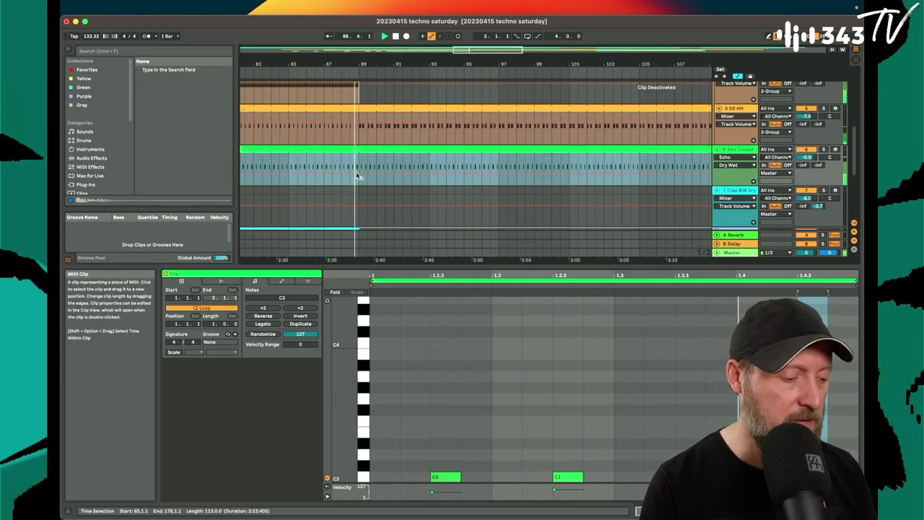
{"action": "left_click", "coordinate": [372, 148]}
{"action": "key", "text": "space"}
{"action": "double_click", "coordinate": [743, 149]}
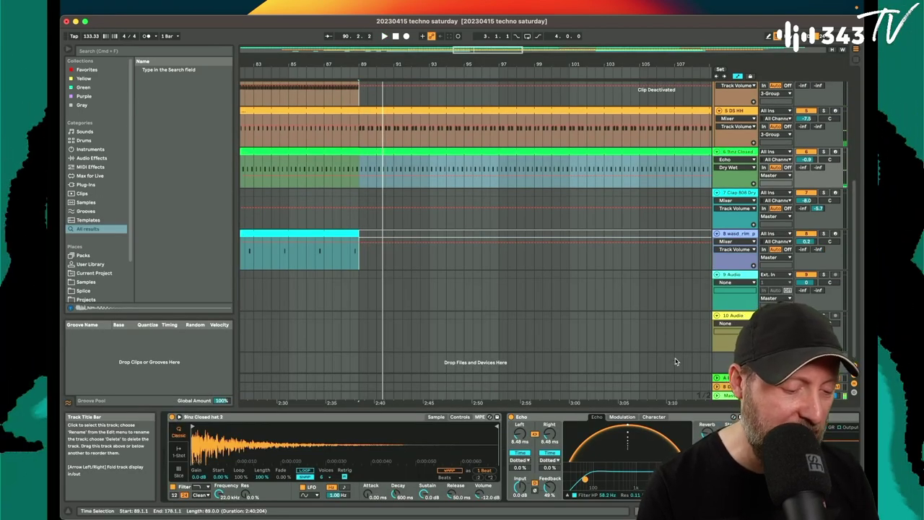
Play from bar 89 and raise the closed hat Simpler's Decay to 2.29 s and Release to 1.62 s.
{"action": "key", "text": "space"}
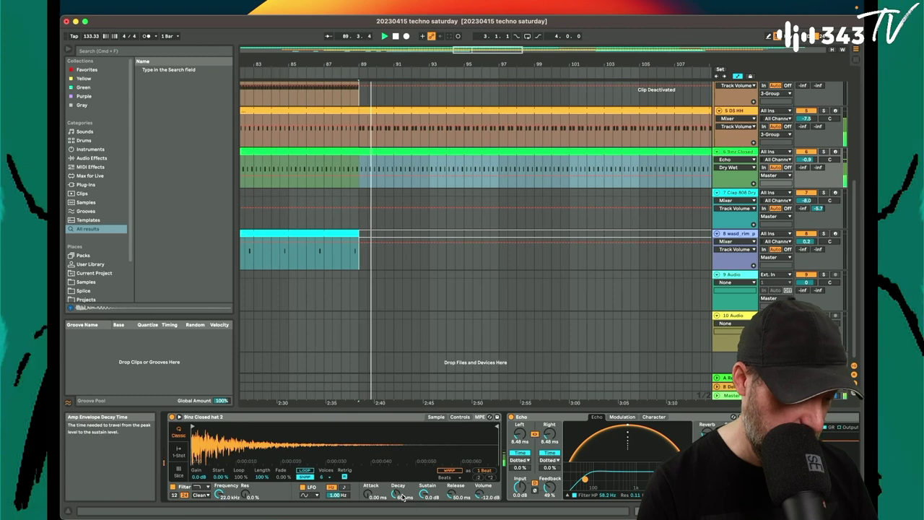
{"action": "left_click_drag", "start_coordinate": [400, 496], "coordinate": [400, 477]}
{"action": "left_click_drag", "start_coordinate": [452, 494], "coordinate": [452, 441]}
{"action": "left_click_drag", "start_coordinate": [452, 494], "coordinate": [452, 512]}
Set the closed hat track's Compressor threshold to -24.5 dB and replay the section from bar 89.
{"action": "scroll", "coordinate": [451, 491], "scroll_direction": "right", "scroll_amount": 3}
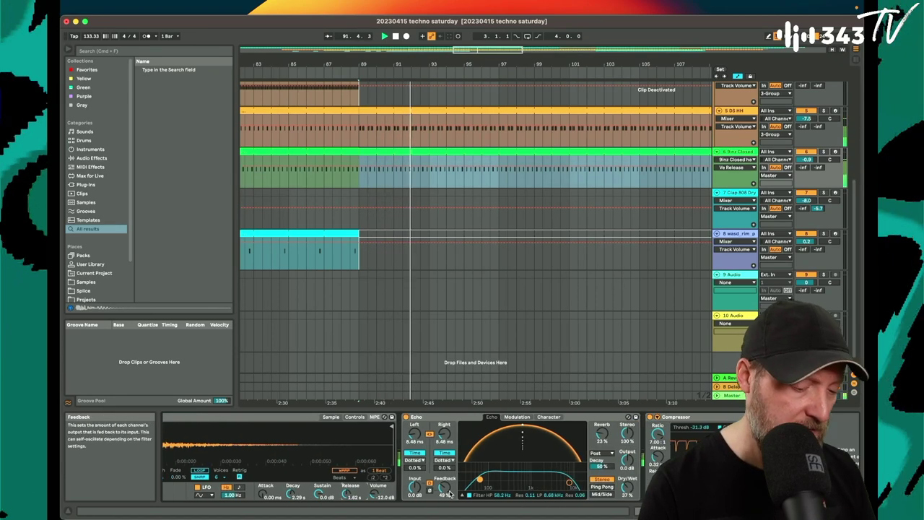
{"action": "mouse_move", "coordinate": [700, 427]}
{"action": "left_mouse_down"}
{"action": "mouse_move", "coordinate": [699, 463]}
{"action": "mouse_move", "coordinate": [699, 413]}
{"action": "left_mouse_up"}
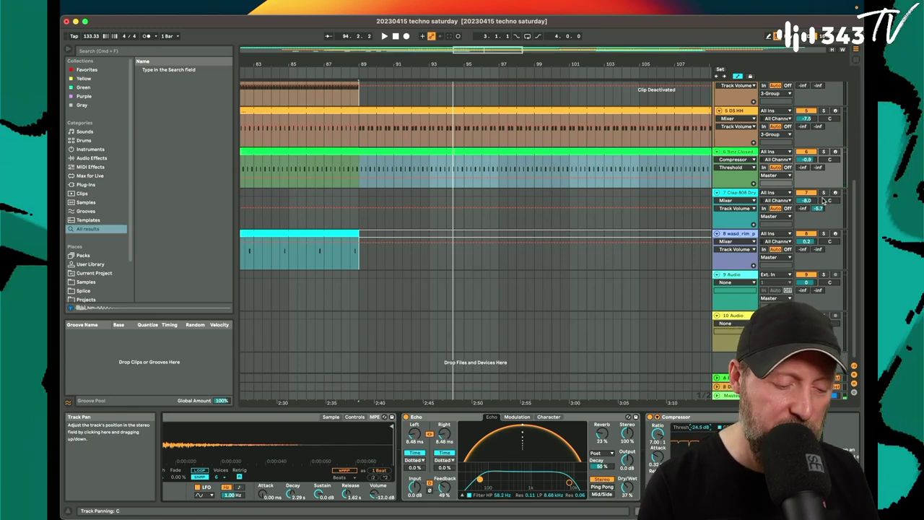
{"action": "key", "text": "space"}
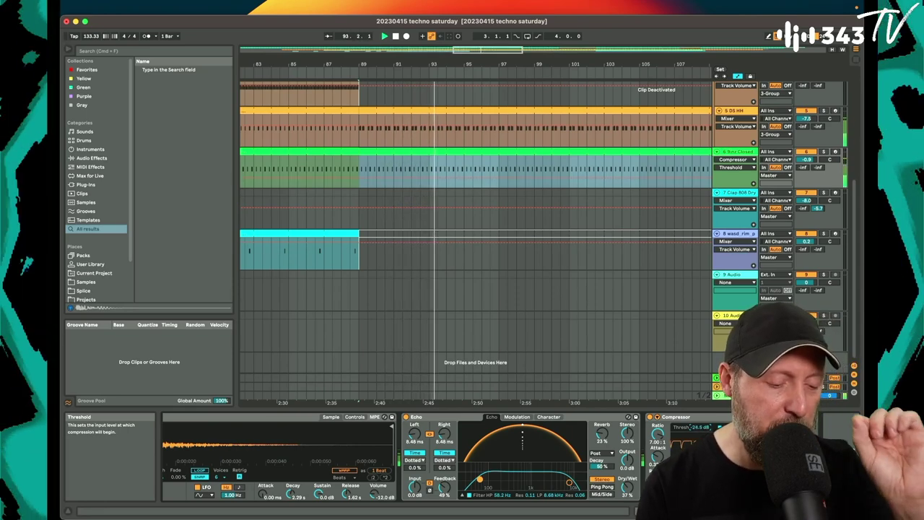
{"action": "double_click", "coordinate": [375, 164]}
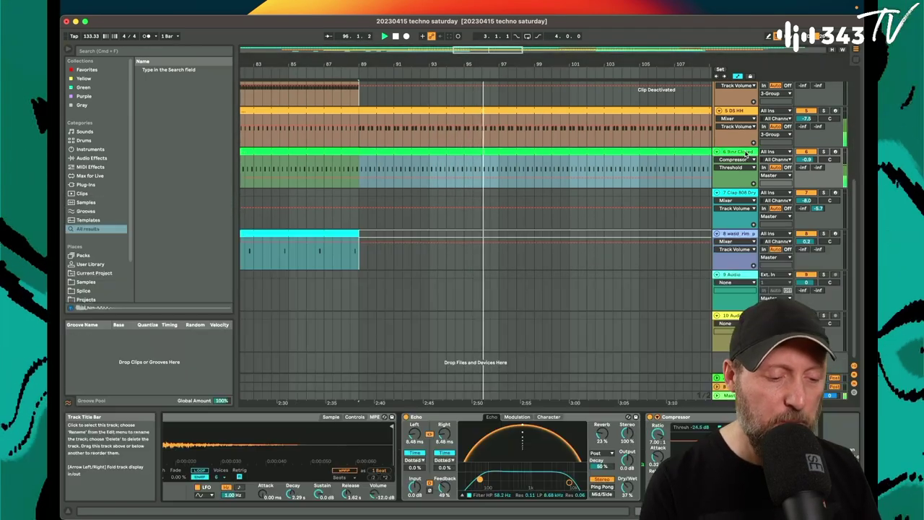
{"action": "left_click", "coordinate": [744, 152]}
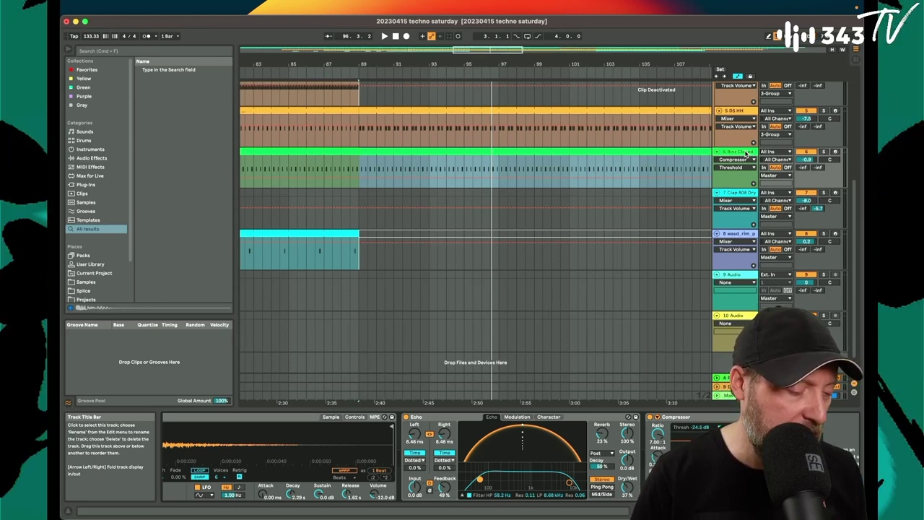
Start hot-swapping the closed hat's Simpler and search the Drums category for 909.
{"action": "scroll", "coordinate": [306, 432], "scroll_direction": "left", "scroll_amount": 3}
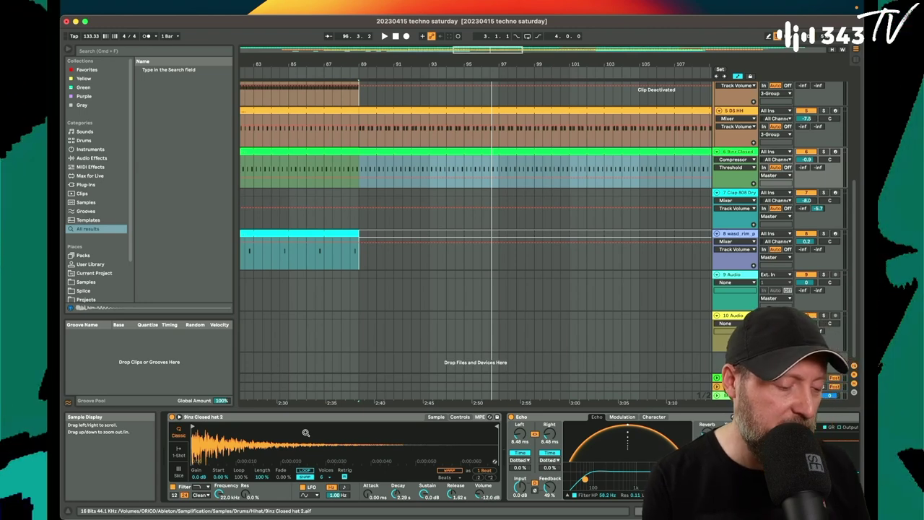
{"action": "left_click", "coordinate": [493, 417]}
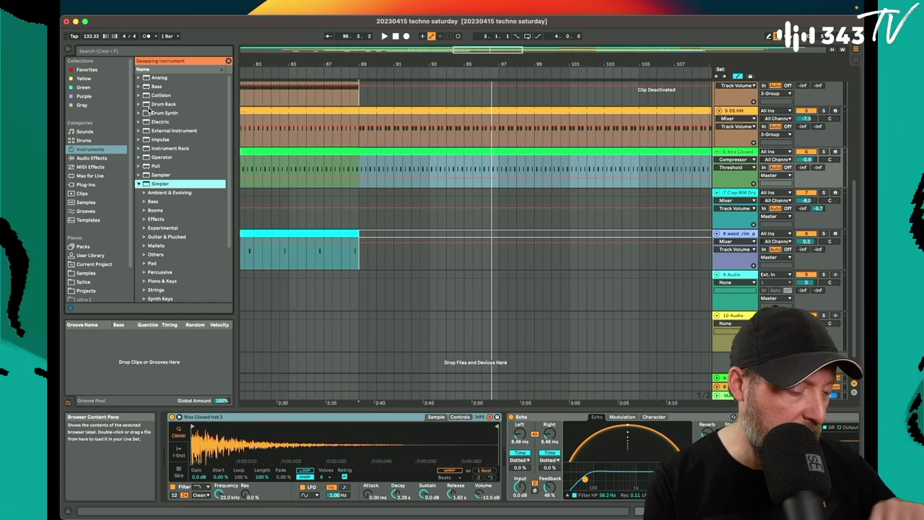
{"action": "left_click", "coordinate": [99, 141]}
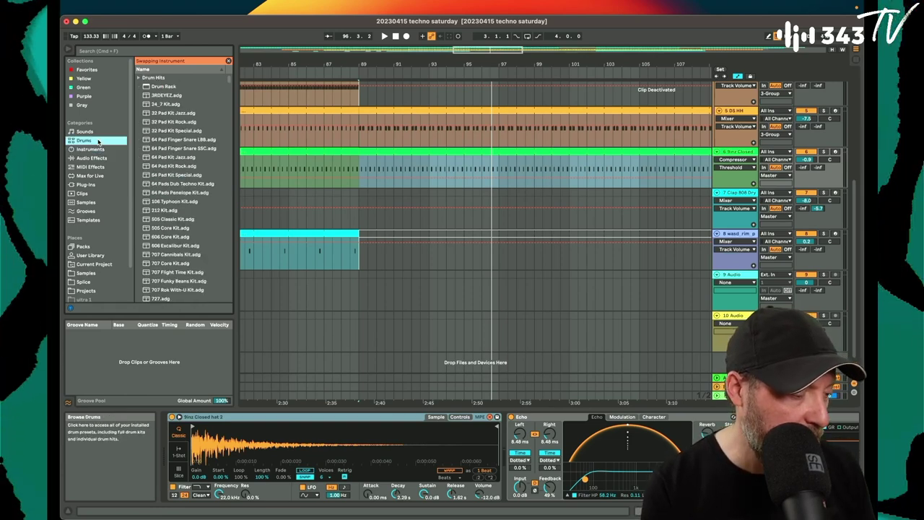
{"action": "left_click", "coordinate": [169, 79]}
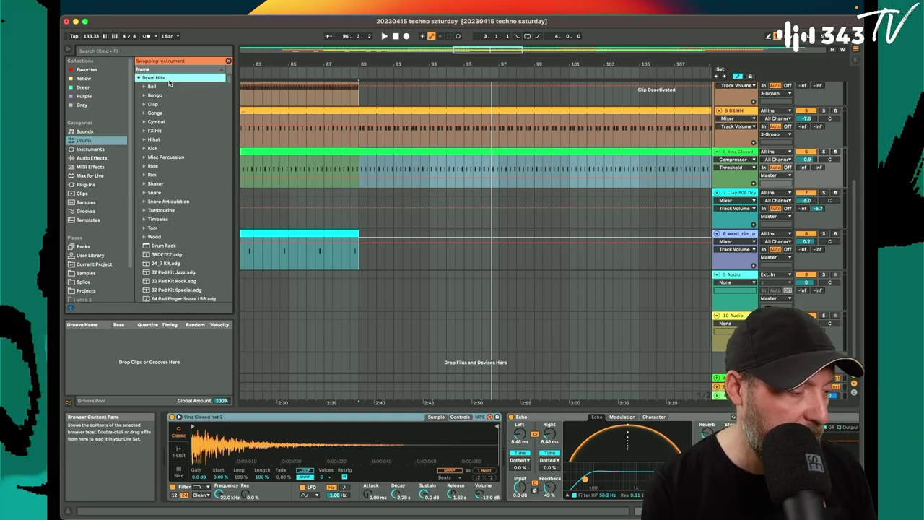
{"action": "left_click", "coordinate": [146, 51]}
{"action": "type", "text": "80"}
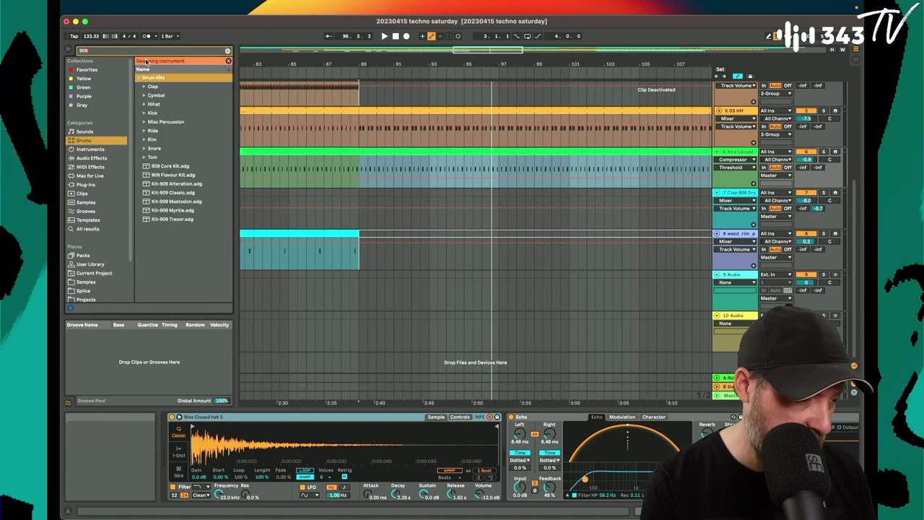
Replace the closed hat instrument with Hihat Closed 909.adg, play from bar 89 and shorten its Decay to 104 ms.
{"action": "left_click", "coordinate": [162, 107]}
{"action": "key", "text": "Down"}
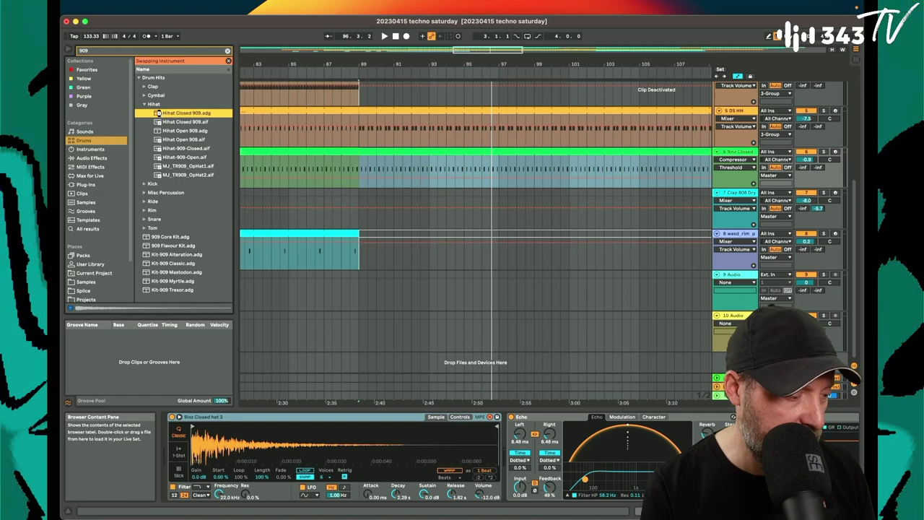
{"action": "double_click", "coordinate": [158, 113]}
{"action": "key", "text": "space"}
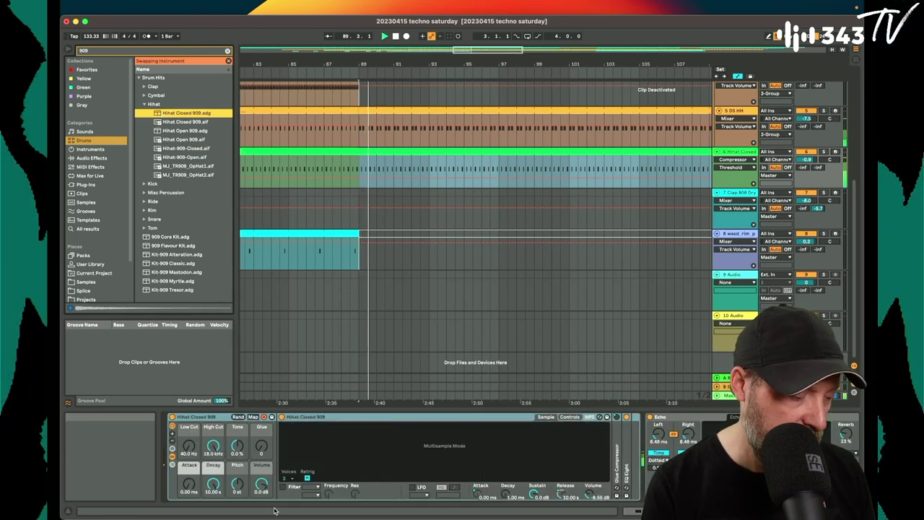
{"action": "mouse_move", "coordinate": [213, 483]}
{"action": "left_mouse_down"}
{"action": "mouse_move", "coordinate": [213, 512]}
{"action": "mouse_move", "coordinate": [213, 478]}
{"action": "left_mouse_up"}
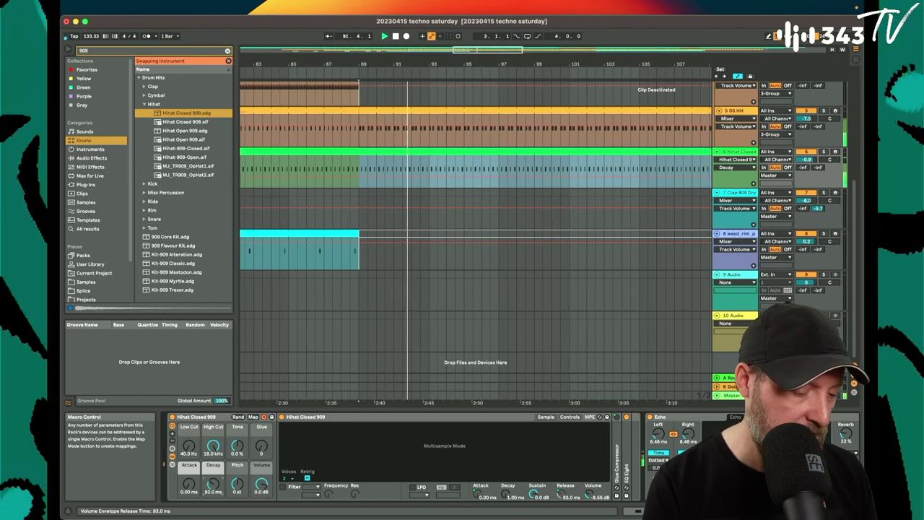
Show the Echo Dry/Wet automation on the hi-hat track and try lowering it to 23% near bar 87.
{"action": "scroll", "coordinate": [462, 456], "scroll_direction": "right", "scroll_amount": 3}
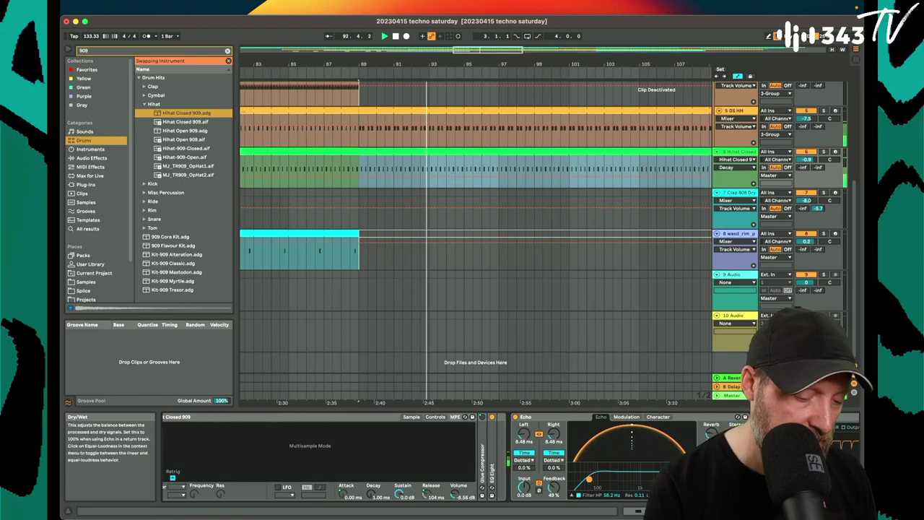
{"action": "left_click", "coordinate": [735, 485]}
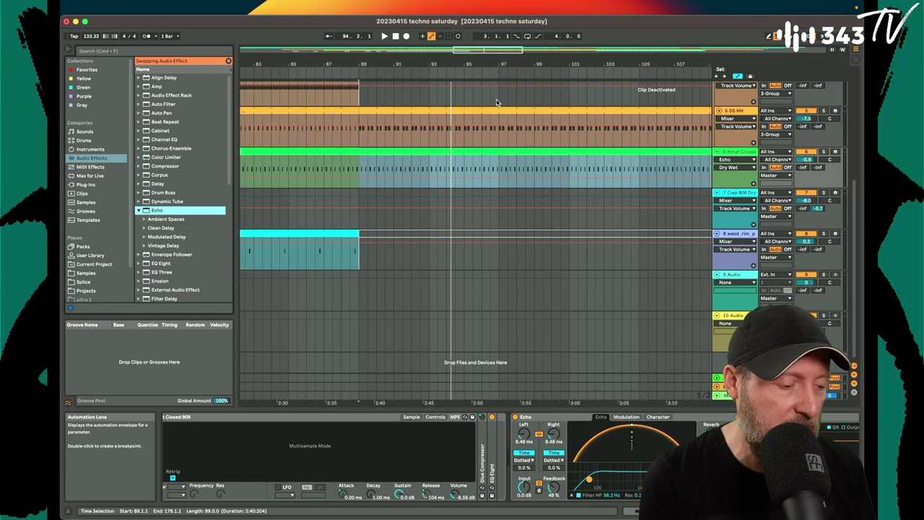
{"action": "left_click", "coordinate": [315, 165]}
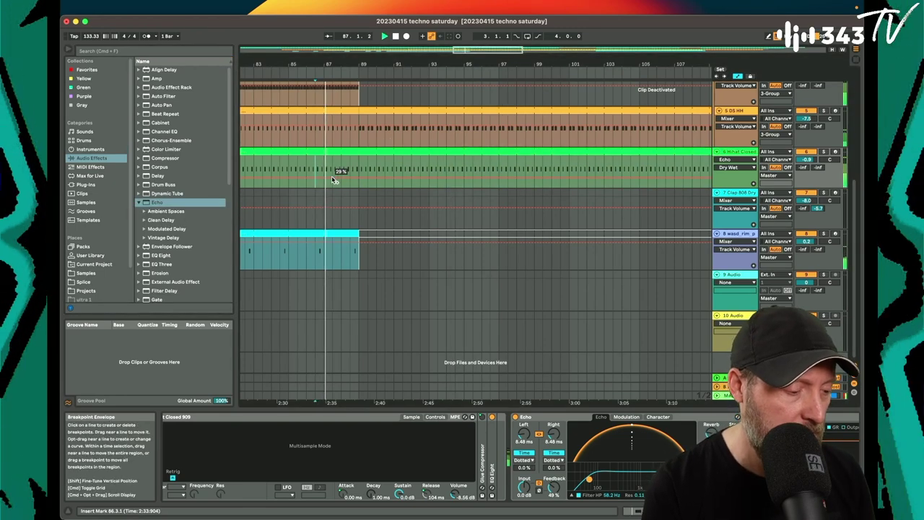
{"action": "left_click_drag", "start_coordinate": [330, 179], "coordinate": [325, 180]}
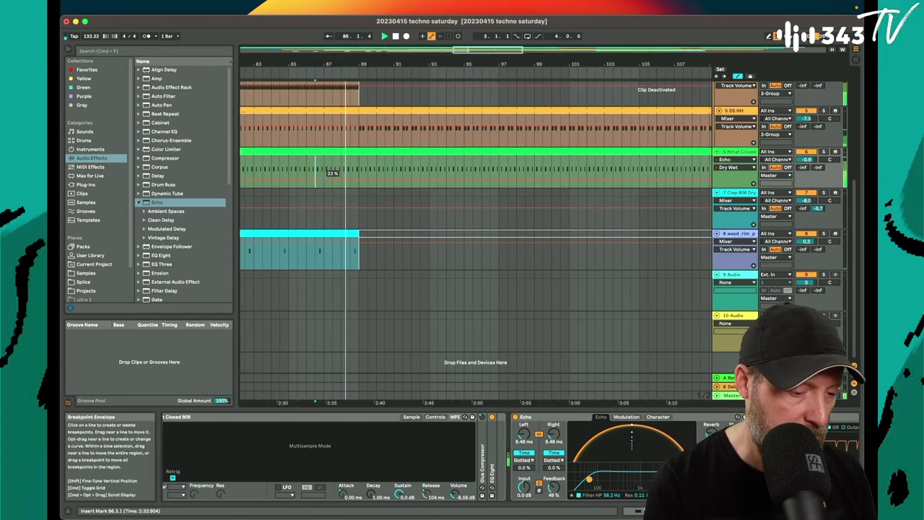
Automate the Hihat Closed 909 Decay to rise from 67.1 ms after bar 87 to 276 ms at bar 89.
{"action": "scroll", "coordinate": [229, 478], "scroll_direction": "left", "scroll_amount": 3}
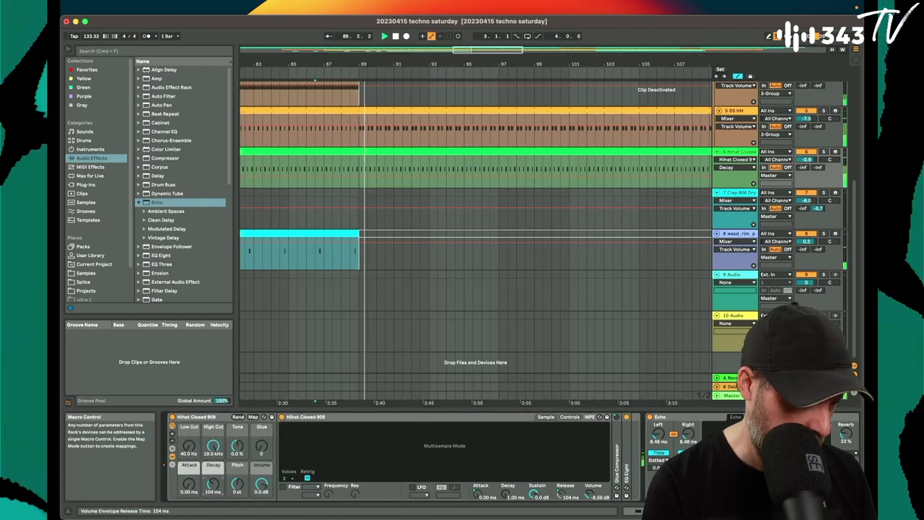
{"action": "left_click", "coordinate": [213, 483]}
{"action": "mouse_move", "coordinate": [314, 176]}
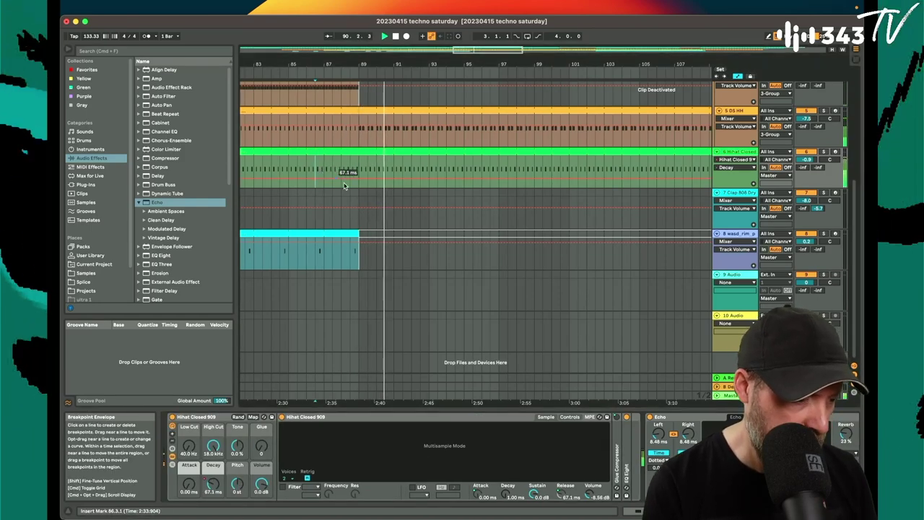
{"action": "left_click", "coordinate": [338, 179]}
{"action": "left_click_drag", "start_coordinate": [355, 182], "coordinate": [356, 173]}
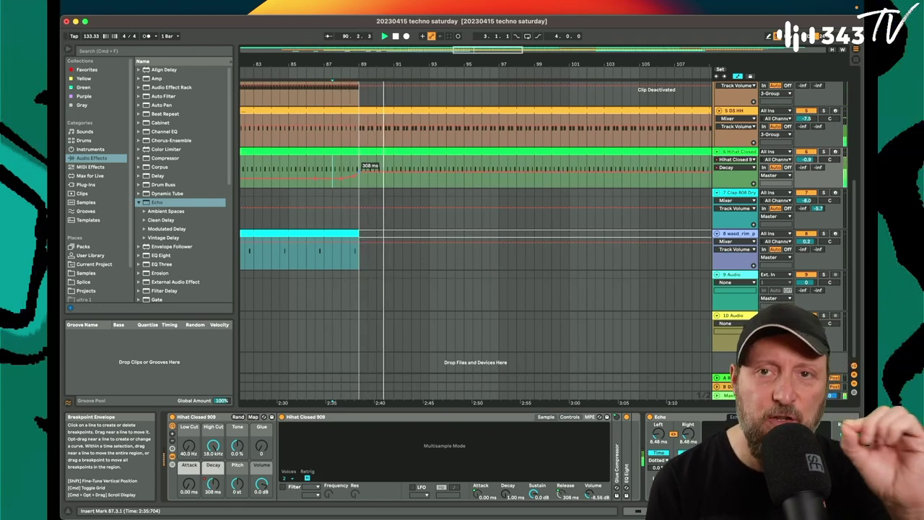
{"action": "left_click_drag", "start_coordinate": [358, 172], "coordinate": [358, 173]}
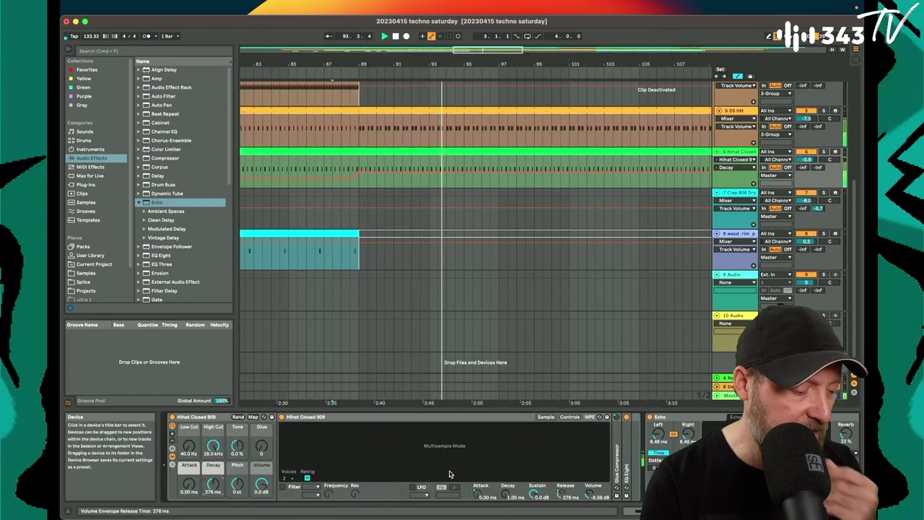
Set the Hihat Closed 909 rack's Low Cut to 1.17 kHz, Tone to 13% and Glue to 22.
{"action": "left_click_drag", "start_coordinate": [189, 446], "coordinate": [261, 412]}
{"action": "left_click_drag", "start_coordinate": [262, 448], "coordinate": [261, 465]}
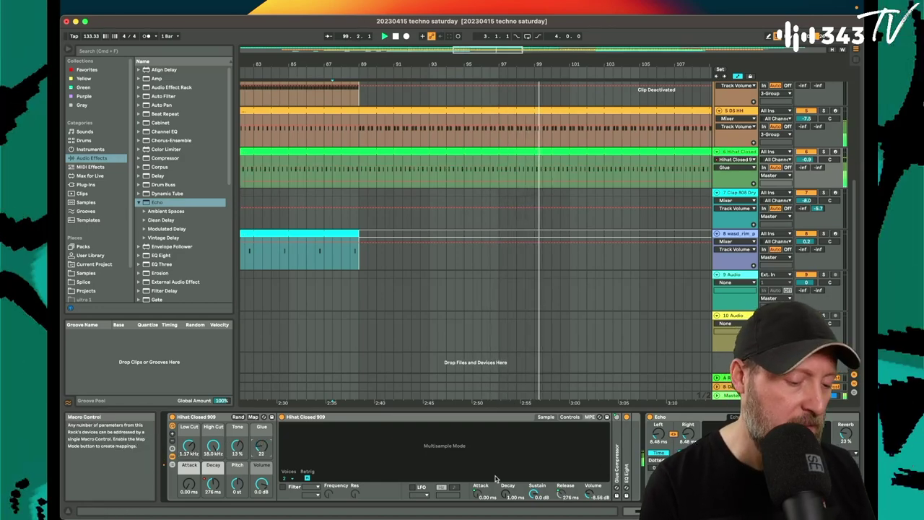
Set the hi-hat track's Echo Dry/Wet to 21% and its track volume to -2.2 dB.
{"action": "scroll", "coordinate": [497, 477], "scroll_direction": "right", "scroll_amount": 4}
{"action": "left_click_drag", "start_coordinate": [617, 485], "coordinate": [616, 492]}
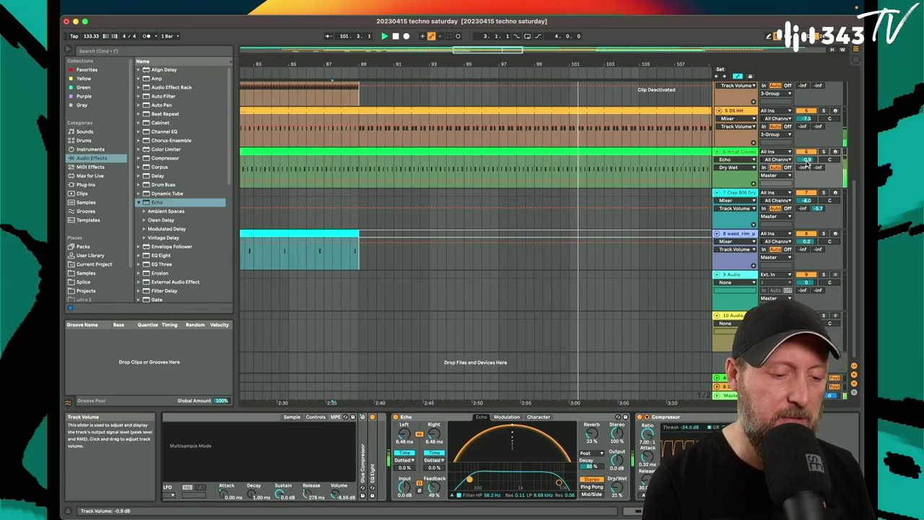
{"action": "left_click_drag", "start_coordinate": [807, 159], "coordinate": [808, 163]}
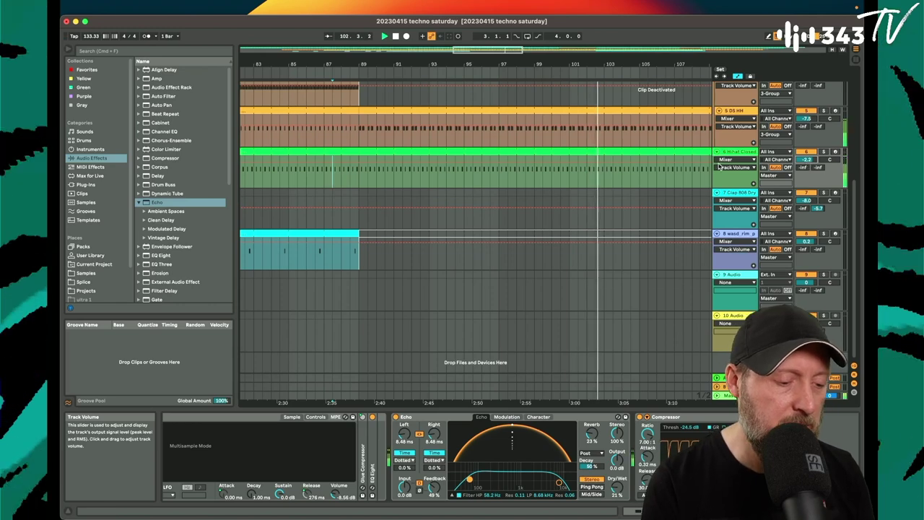
In the closed hi-hat clip starting at bar 105, add a low-velocity C3 note right after each existing note.
{"action": "scroll", "coordinate": [639, 188], "scroll_direction": "up", "scroll_amount": 1}
{"action": "double_click", "coordinate": [660, 180]}
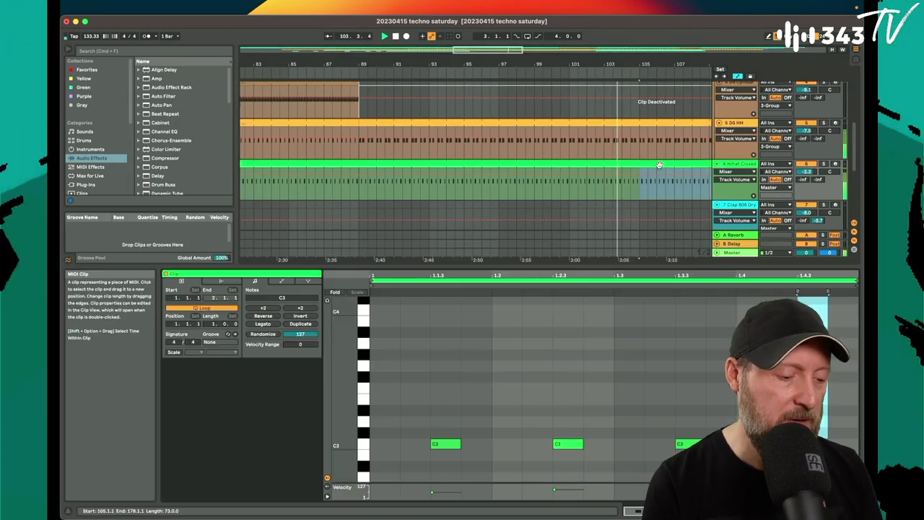
{"action": "double_click", "coordinate": [479, 444]}
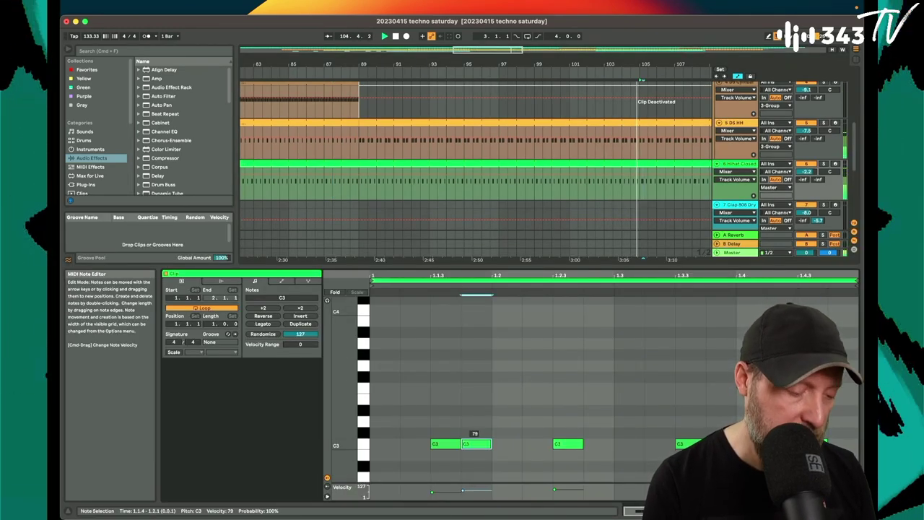
{"action": "double_click", "coordinate": [482, 444]}
{"action": "left_click", "coordinate": [592, 181]}
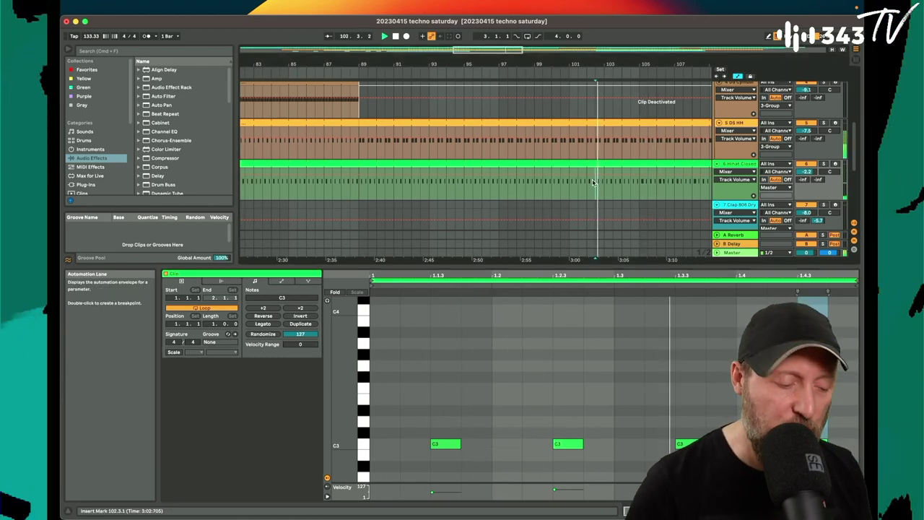
{"action": "left_click", "coordinate": [483, 443]}
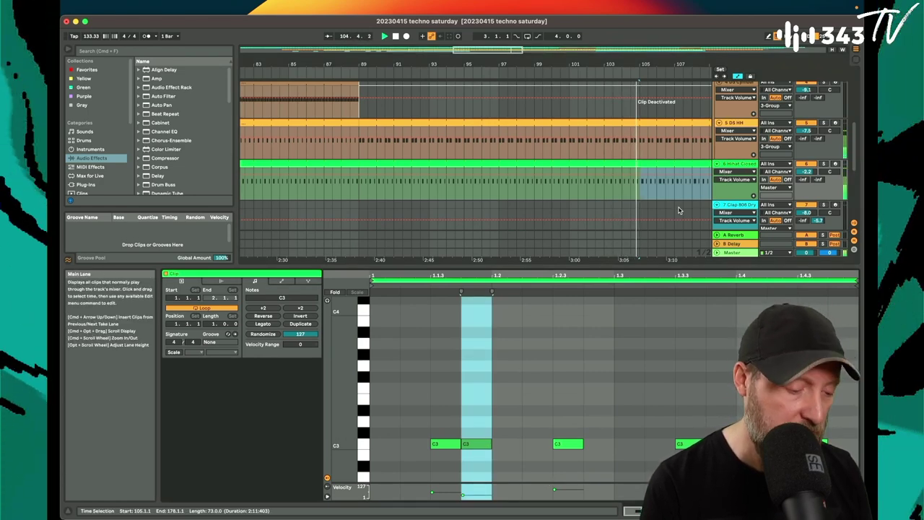
{"action": "double_click", "coordinate": [605, 444]}
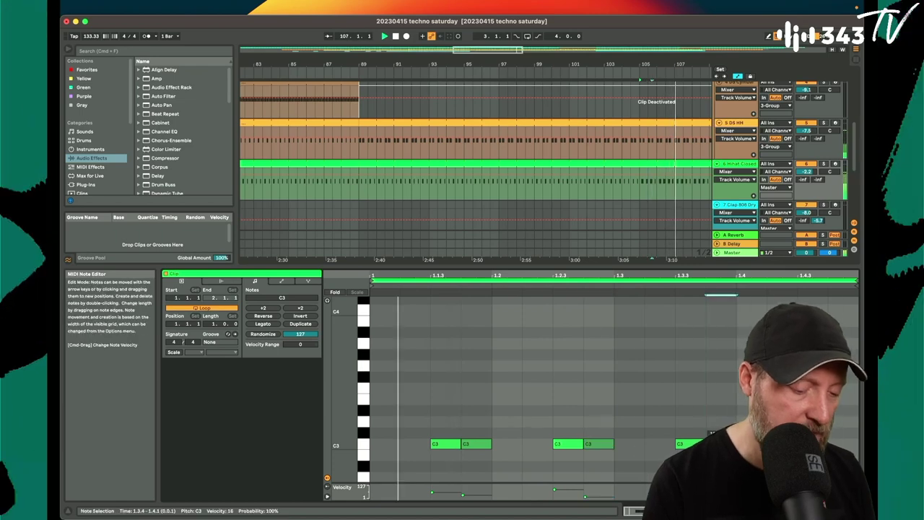
{"action": "double_click", "coordinate": [843, 443]}
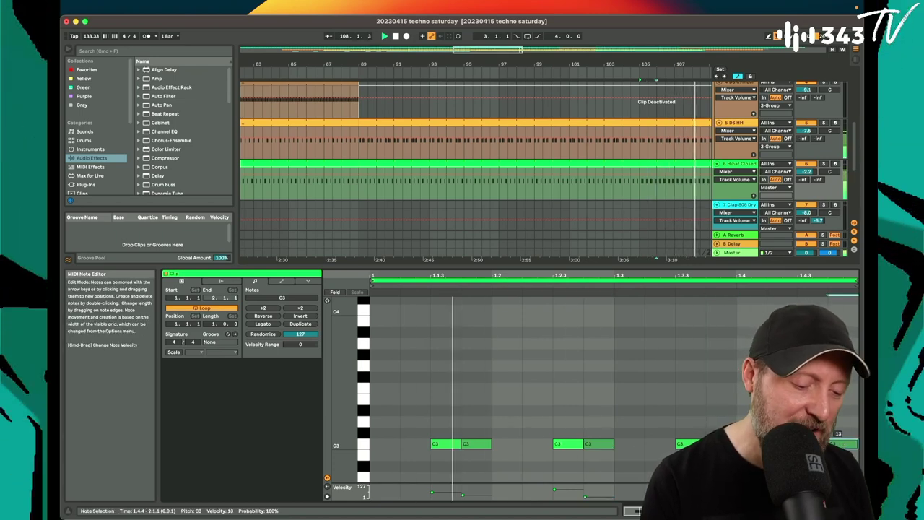
Set the Hihat Closed 909 sampler's Vel>Vol to 82% and Volume to -13.1 dB, and audition from bars 90 and 86.
{"action": "left_click", "coordinate": [743, 165]}
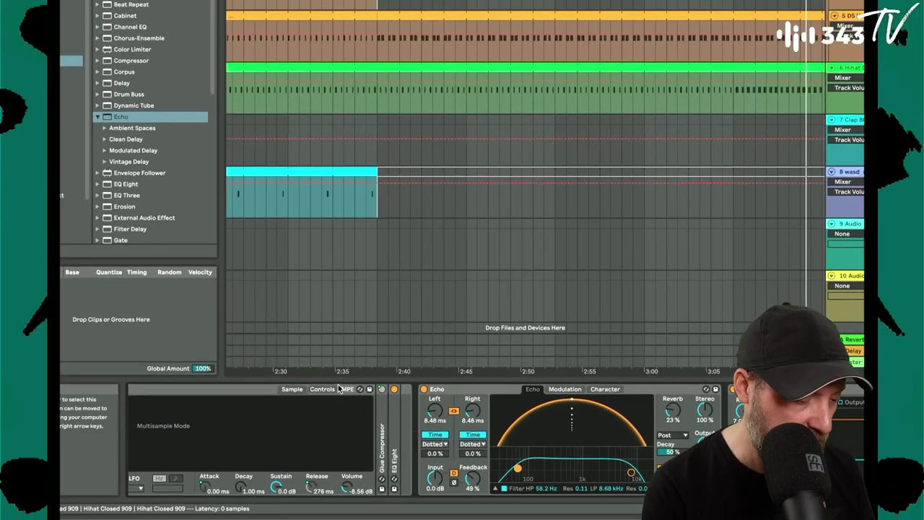
{"action": "left_click", "coordinate": [338, 389]}
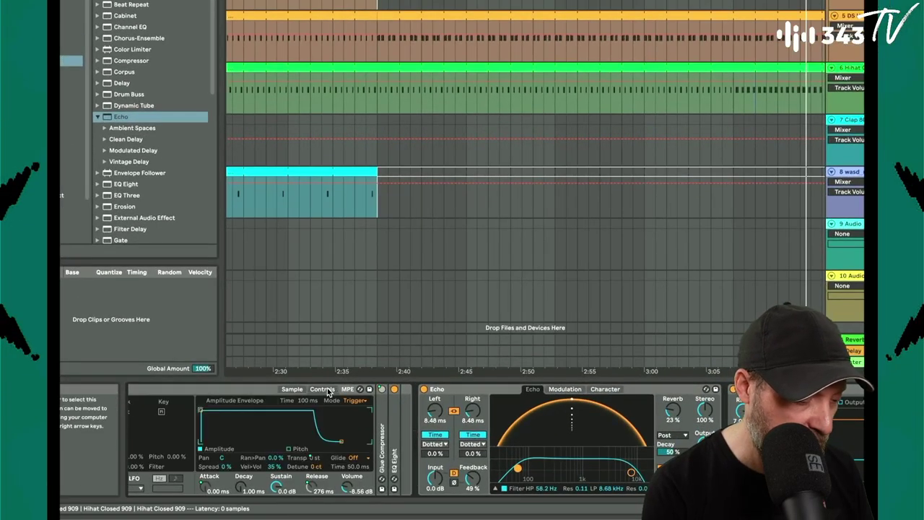
{"action": "left_click_drag", "start_coordinate": [270, 462], "coordinate": [270, 444]}
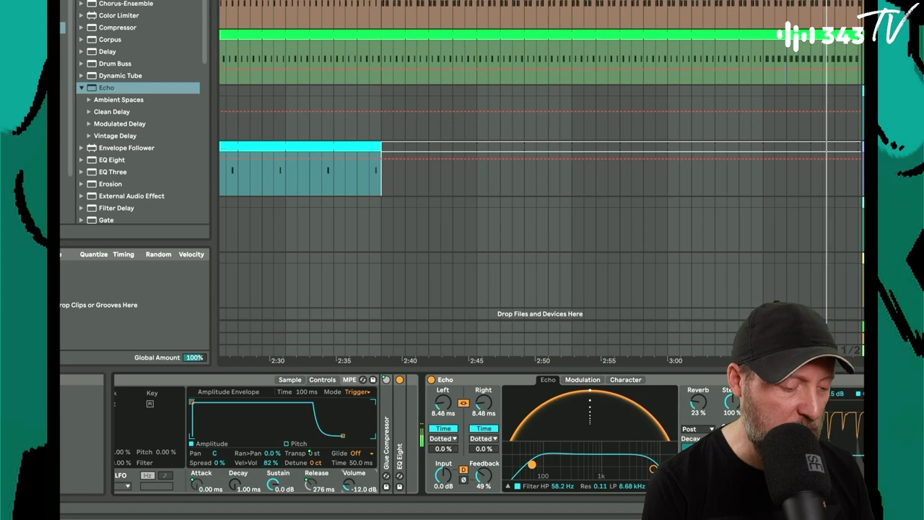
{"action": "left_click_drag", "start_coordinate": [353, 485], "coordinate": [353, 488]}
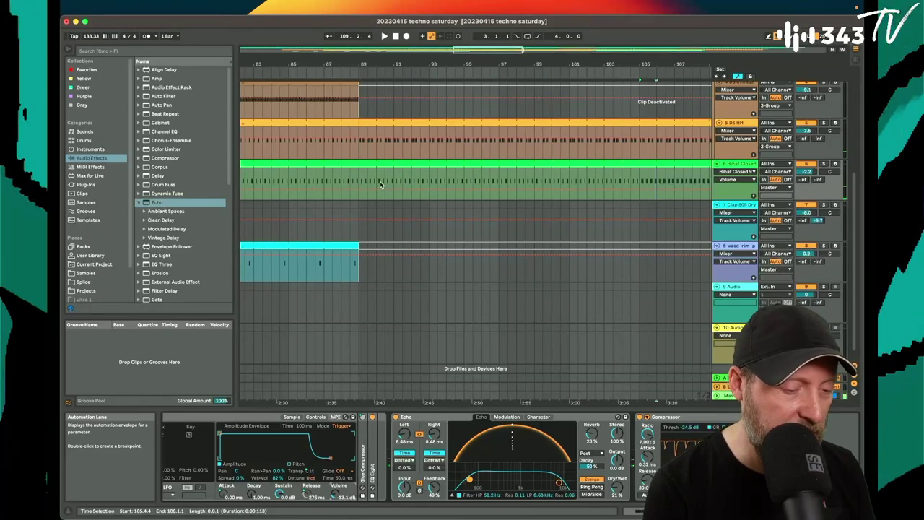
{"action": "left_click", "coordinate": [385, 182]}
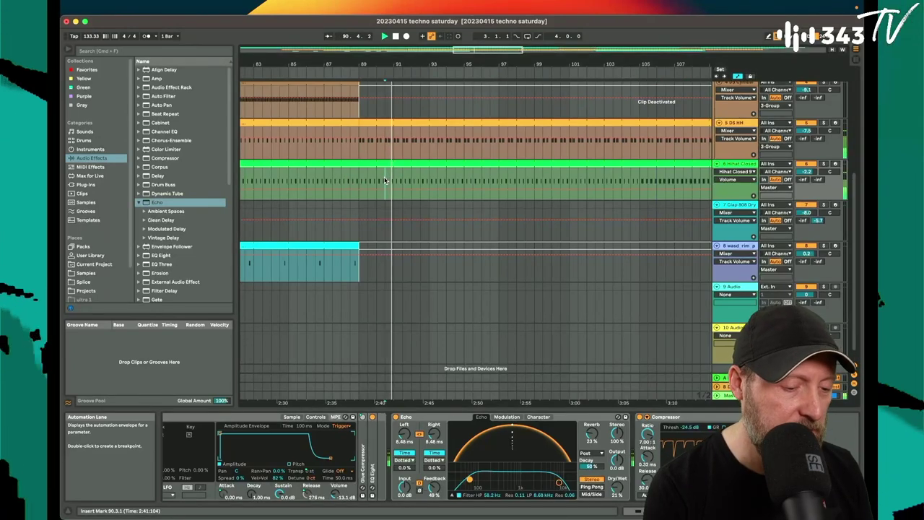
{"action": "left_click", "coordinate": [297, 182]}
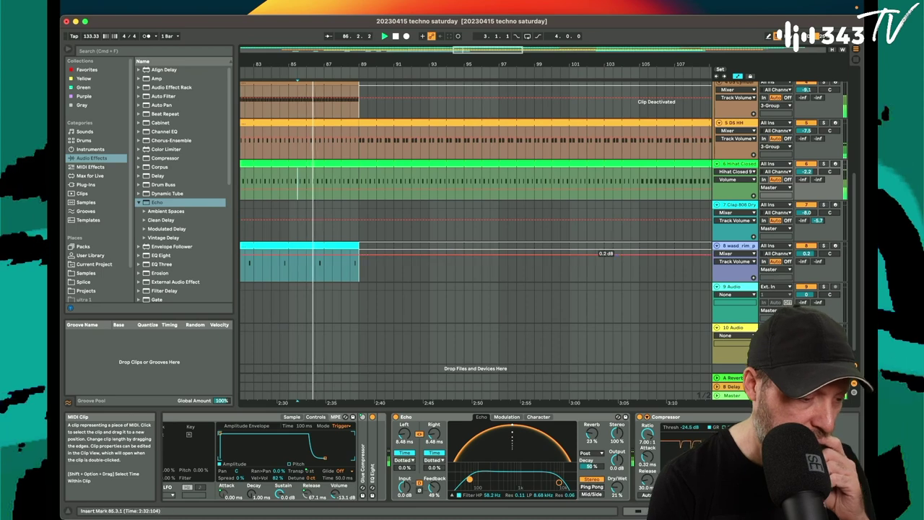
Shape the Hihat Closed 909 Decay automation to rise to about 502 ms after bar 89, reach 530 ms at bar 105, and drop to 122 ms.
{"action": "left_click", "coordinate": [733, 155]}
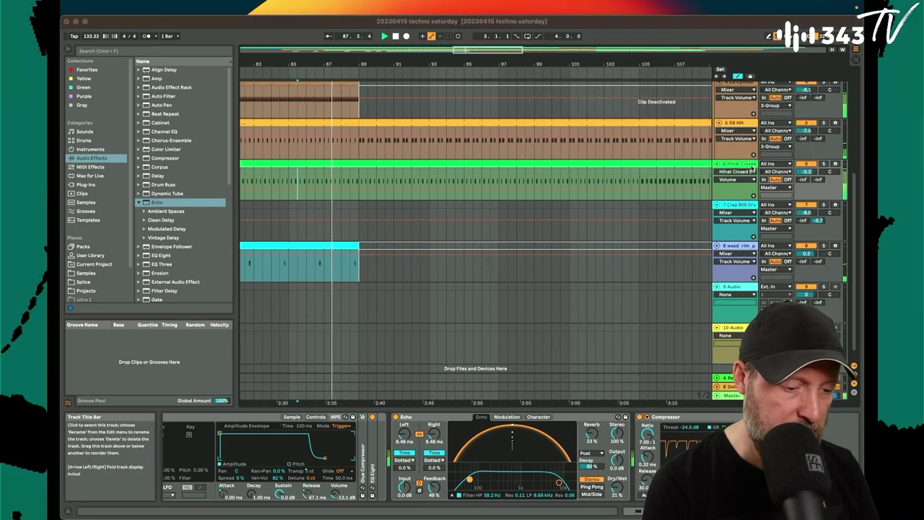
{"action": "scroll", "coordinate": [346, 496], "scroll_direction": "left", "scroll_amount": 5}
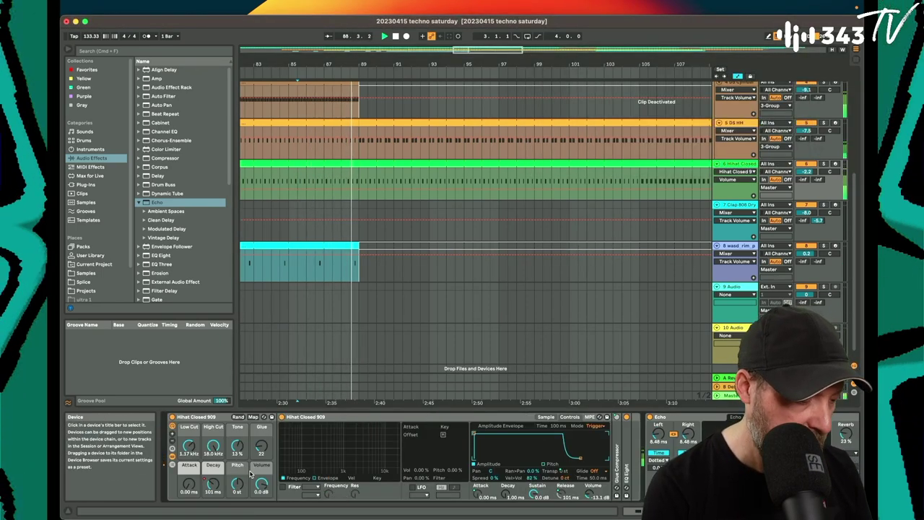
{"action": "left_click_drag", "start_coordinate": [213, 485], "coordinate": [213, 479]}
{"action": "right_click", "coordinate": [214, 480]}
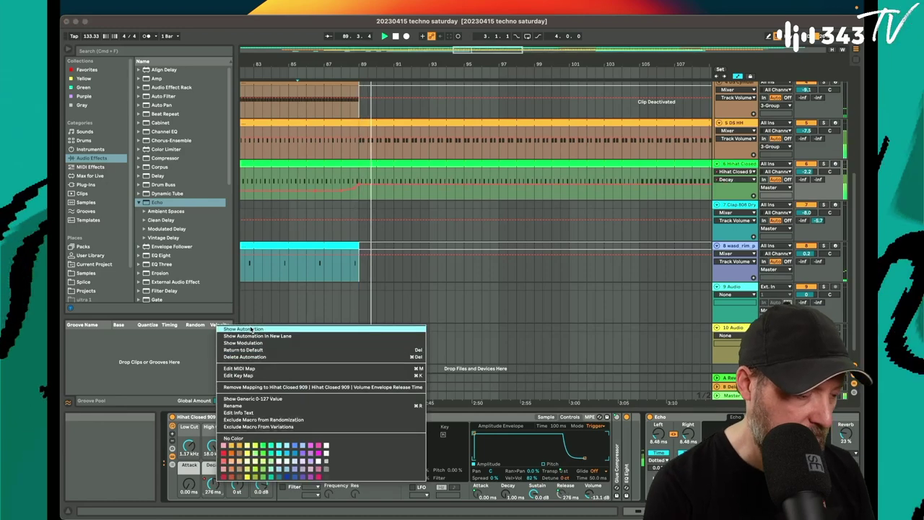
{"action": "left_click", "coordinate": [248, 329]}
{"action": "left_click_drag", "start_coordinate": [402, 185], "coordinate": [402, 180]}
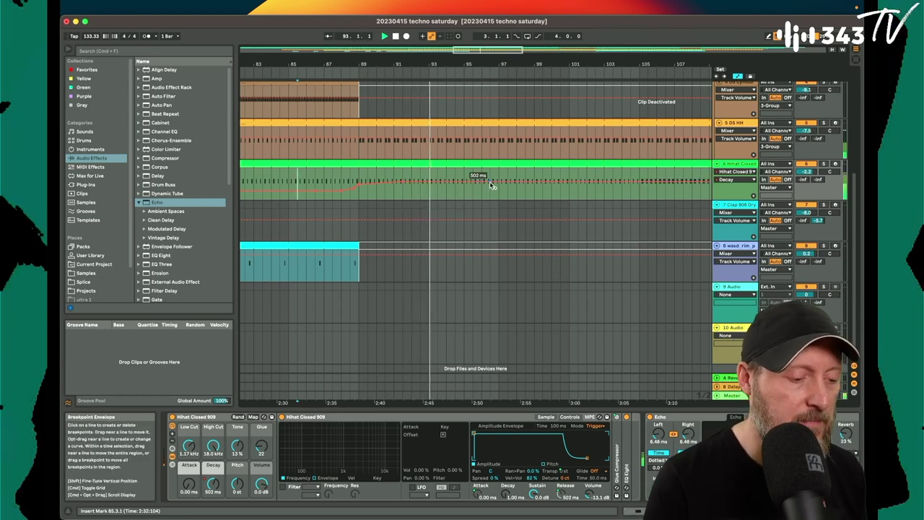
{"action": "scroll", "coordinate": [496, 184], "scroll_direction": "right", "scroll_amount": 3}
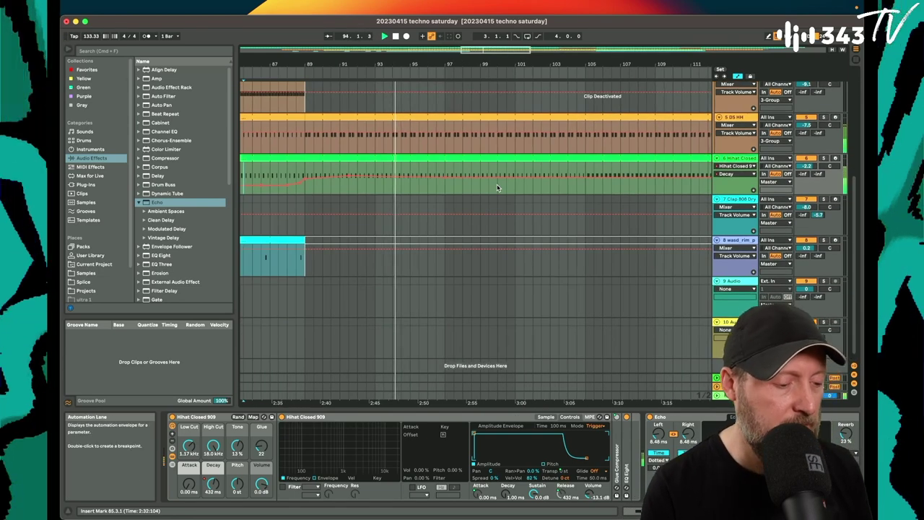
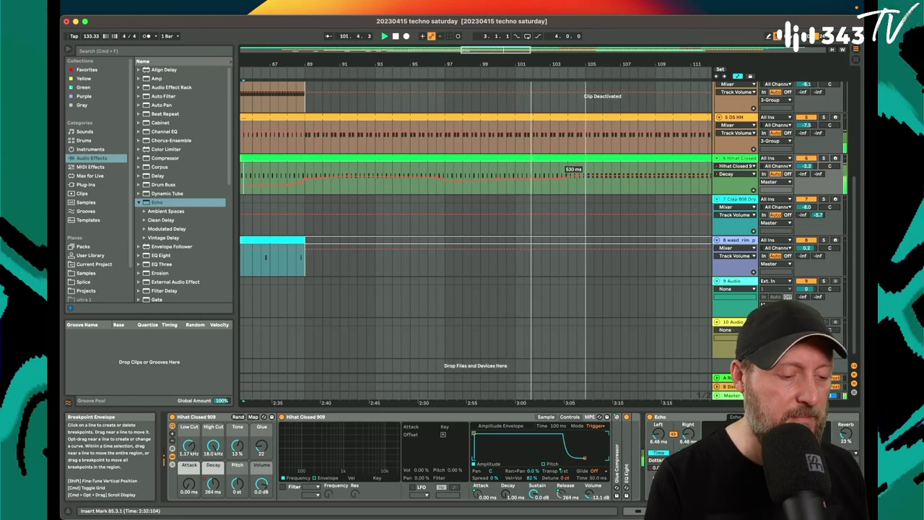
{"action": "left_click_drag", "start_coordinate": [586, 71], "coordinate": [510, 161]}
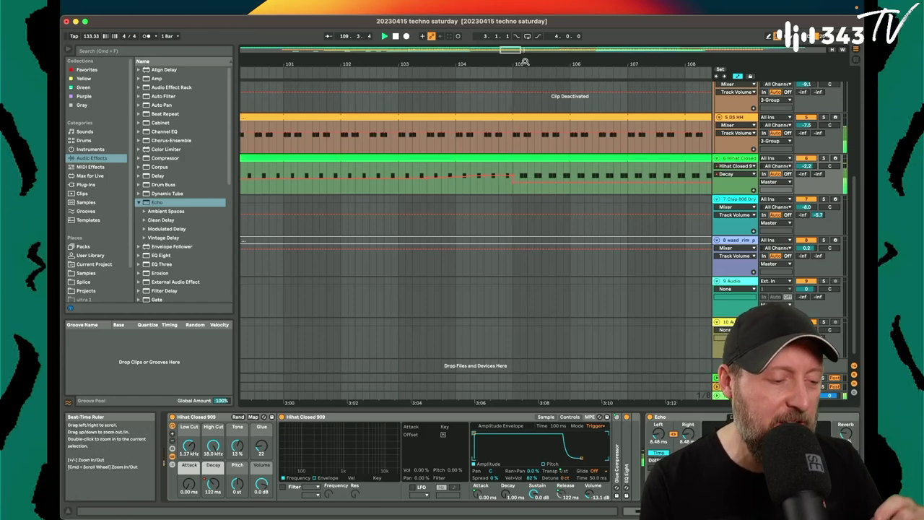
Split the DS Kick clip at bar 119 and deactivate the portion from bar 119 to bar 123.
{"action": "left_click_drag", "start_coordinate": [384, 70], "coordinate": [385, 62]}
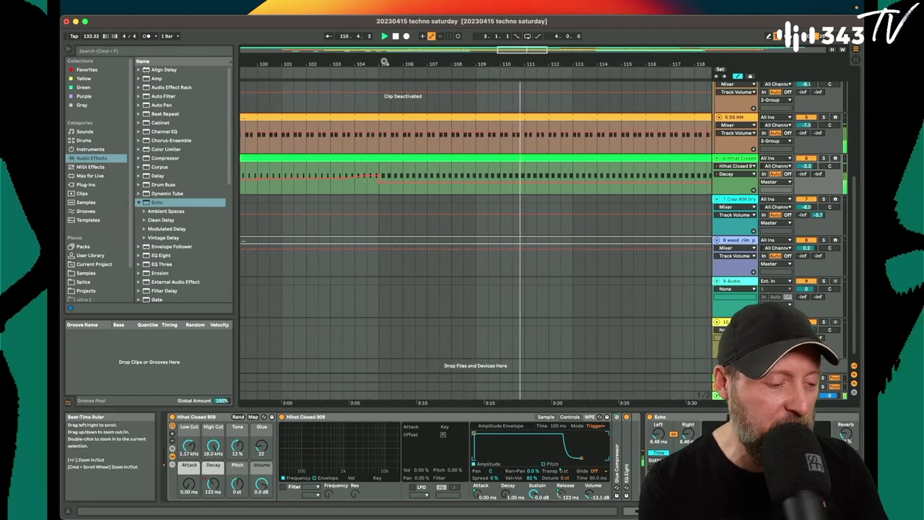
{"action": "scroll", "coordinate": [405, 184], "scroll_direction": "up", "scroll_amount": 5}
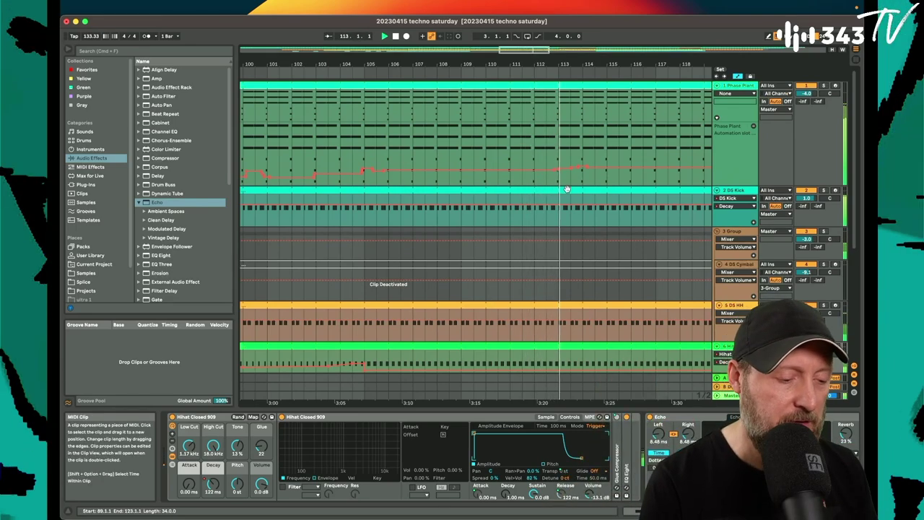
{"action": "scroll", "coordinate": [567, 189], "scroll_direction": "down", "scroll_amount": 2}
{"action": "scroll", "coordinate": [568, 189], "scroll_direction": "right", "scroll_amount": 3}
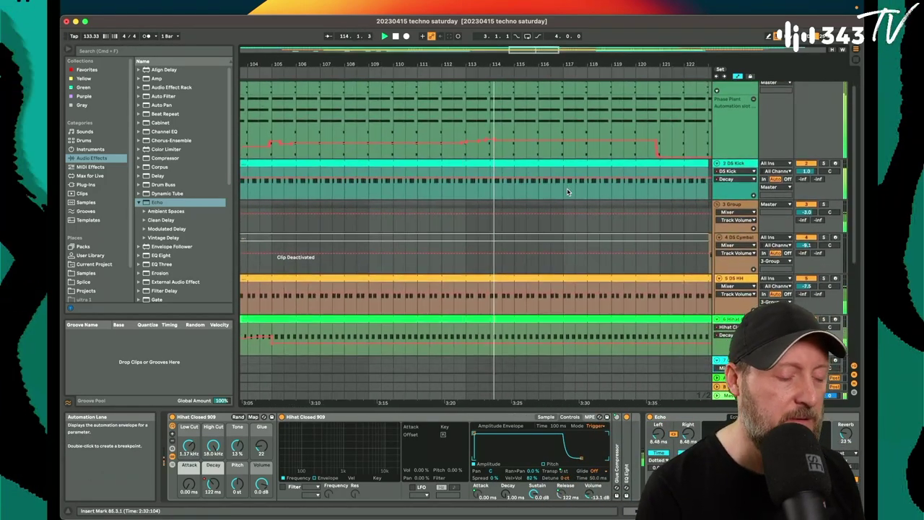
{"action": "scroll", "coordinate": [567, 191], "scroll_direction": "down", "scroll_amount": 5}
{"action": "scroll", "coordinate": [568, 192], "scroll_direction": "right", "scroll_amount": 1}
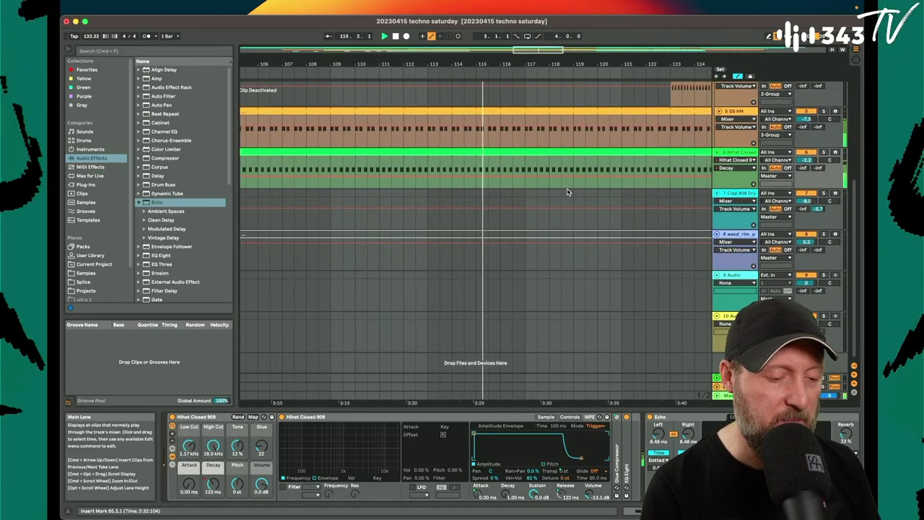
{"action": "scroll", "coordinate": [568, 192], "scroll_direction": "up", "scroll_amount": 1}
{"action": "scroll", "coordinate": [568, 192], "scroll_direction": "right", "scroll_amount": 2}
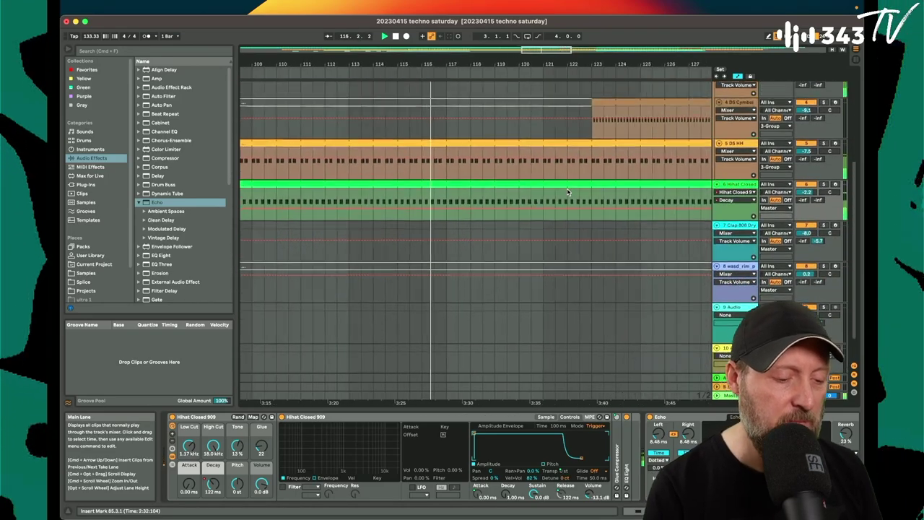
{"action": "scroll", "coordinate": [567, 191], "scroll_direction": "up", "scroll_amount": 4}
{"action": "scroll", "coordinate": [568, 191], "scroll_direction": "right", "scroll_amount": 2}
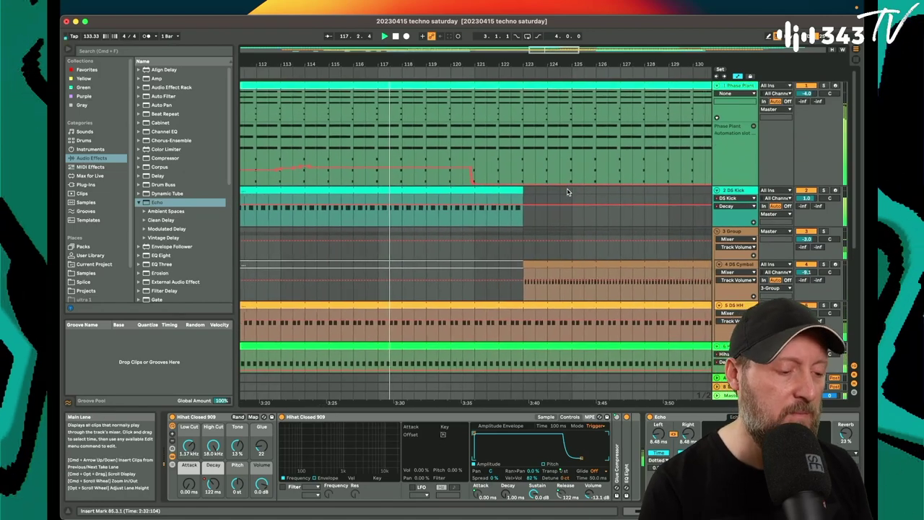
{"action": "scroll", "coordinate": [567, 191], "scroll_direction": "right", "scroll_amount": 1}
{"action": "left_click", "coordinate": [420, 221]}
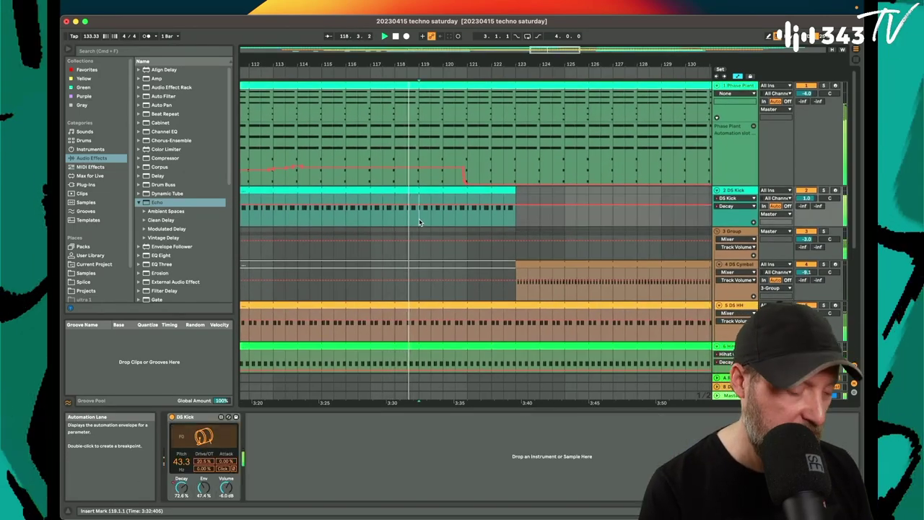
{"action": "key", "text": "super+e"}
{"action": "left_click", "coordinate": [450, 189]}
{"action": "key", "text": "0"}
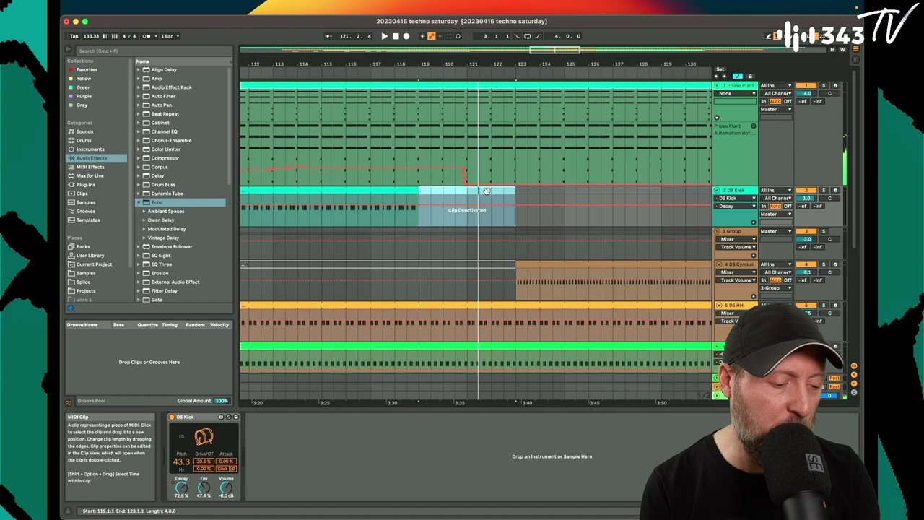
Copy the first bar of the DS Kick clip at bar 137 to bar 123 and play from there.
{"action": "left_click_drag", "start_coordinate": [476, 63], "coordinate": [418, 39]}
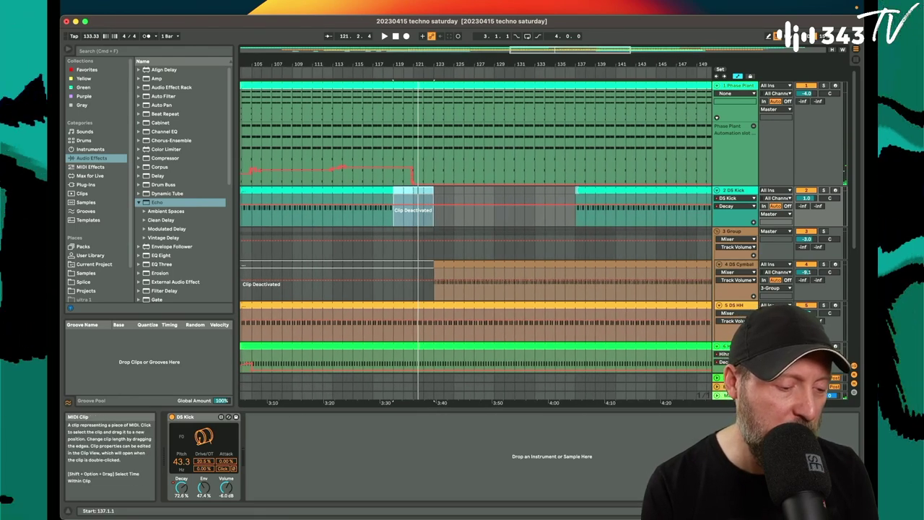
{"action": "left_click", "coordinate": [577, 190]}
{"action": "left_click", "coordinate": [434, 193]}
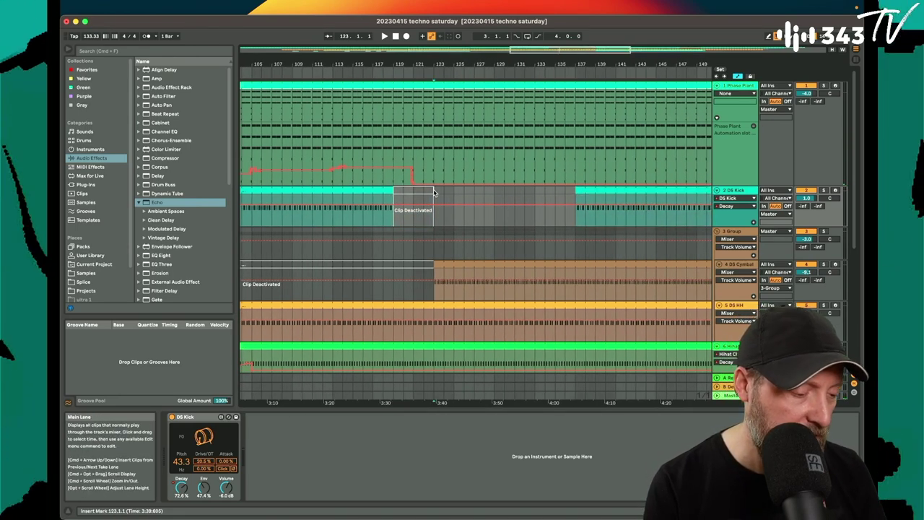
{"action": "left_click", "coordinate": [585, 191]}
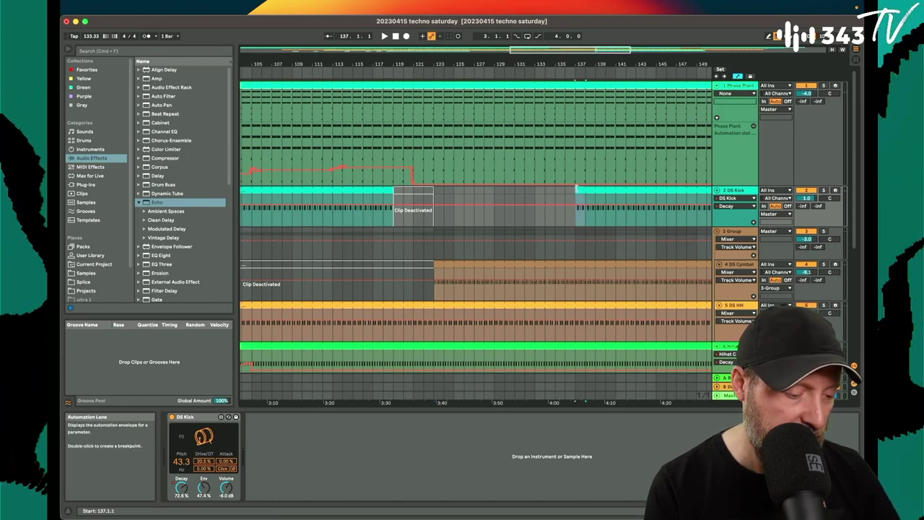
{"action": "left_click", "coordinate": [437, 191]}
{"action": "key", "text": "space"}
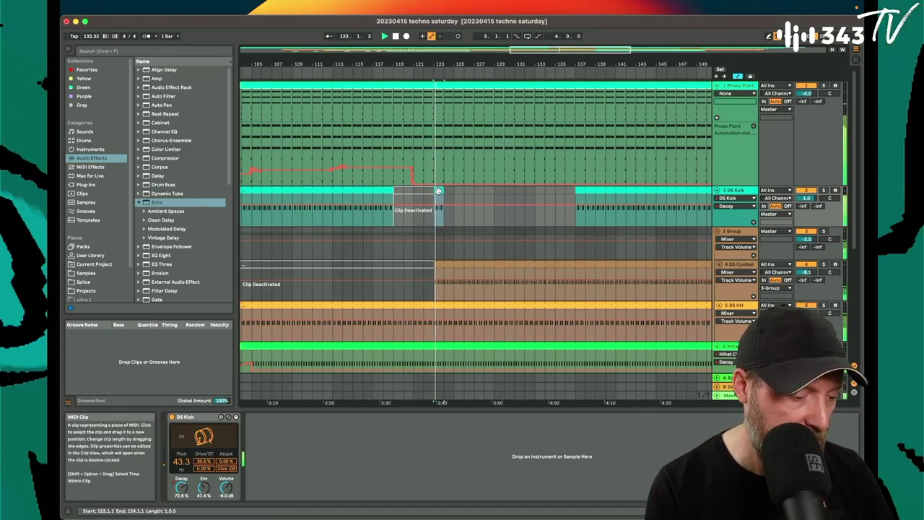
Open the one-bar kick clip at bar 123 and lower the DS Kick Decay automation to about 49% from that bar onward.
{"action": "double_click", "coordinate": [437, 191]}
{"action": "key", "text": "space"}
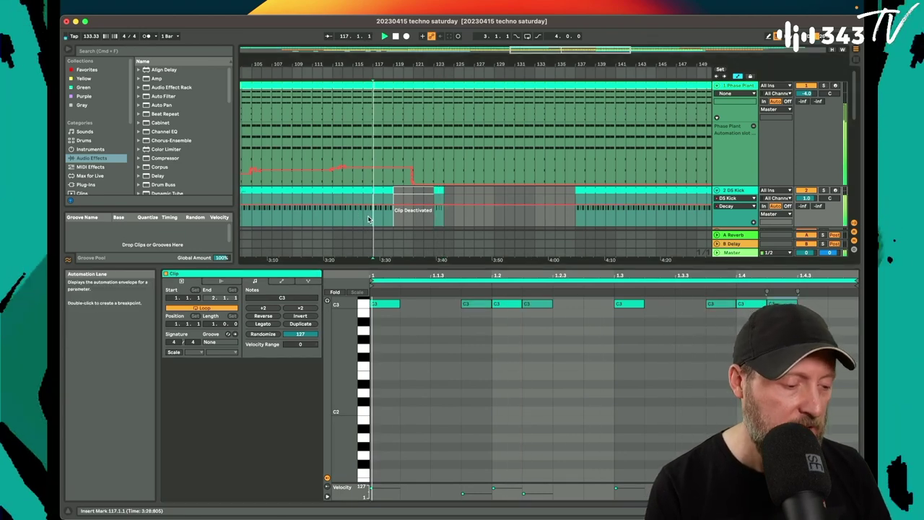
{"action": "scroll", "coordinate": [506, 206], "scroll_direction": "right", "scroll_amount": 3}
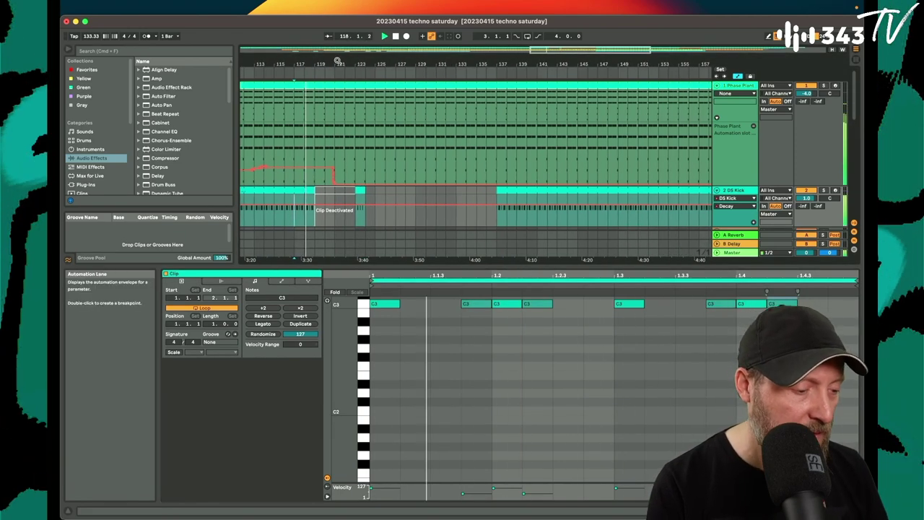
{"action": "left_click_drag", "start_coordinate": [350, 63], "coordinate": [400, 102]}
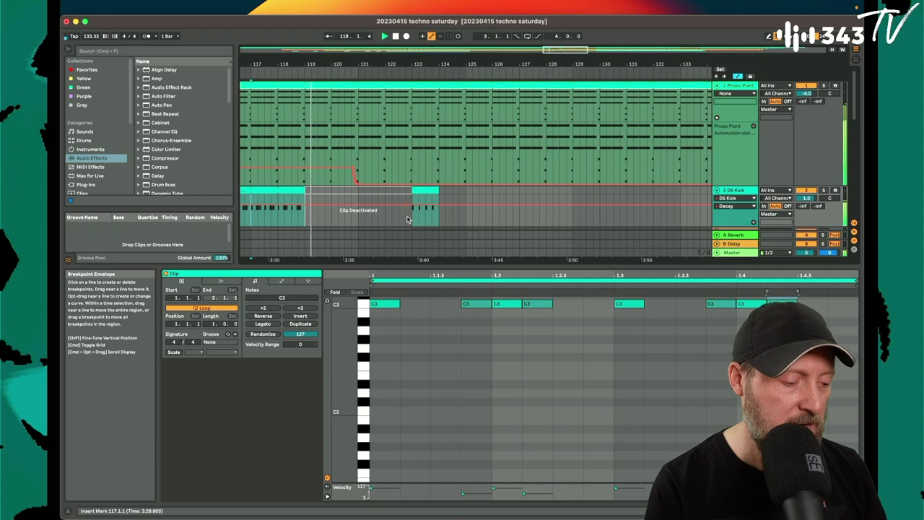
{"action": "left_click_drag", "start_coordinate": [399, 66], "coordinate": [399, 47]}
{"action": "left_click_drag", "start_coordinate": [535, 65], "coordinate": [487, 204]}
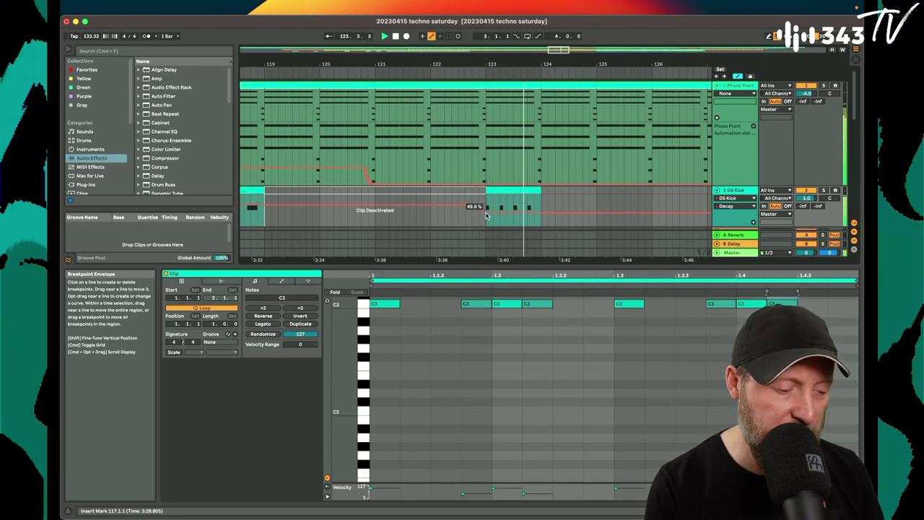
Extend the short DS Kick clip starting at bar 123 so that it ends at 136.2.1.
{"action": "left_click_drag", "start_coordinate": [539, 193], "coordinate": [708, 193]}
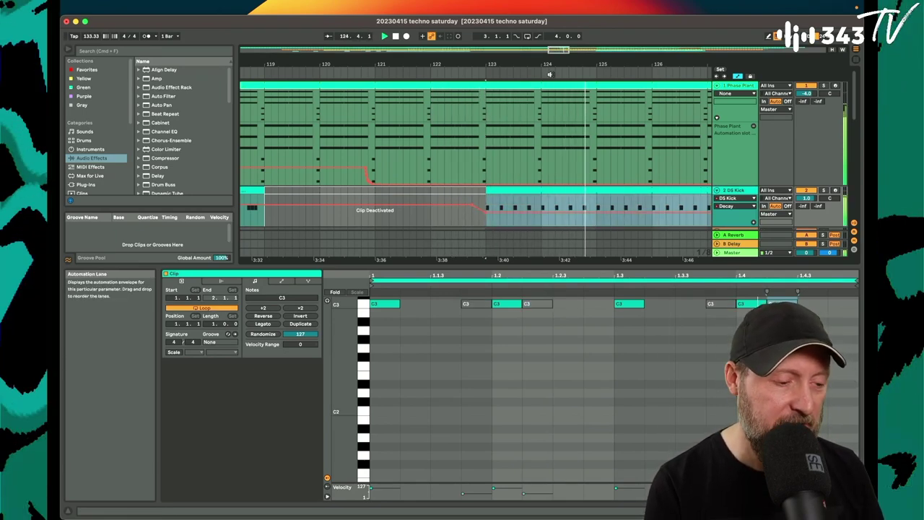
{"action": "left_click_drag", "start_coordinate": [563, 65], "coordinate": [563, 47]}
{"action": "left_click_drag", "start_coordinate": [428, 65], "coordinate": [428, 46]}
{"action": "left_click_drag", "start_coordinate": [454, 190], "coordinate": [496, 191]}
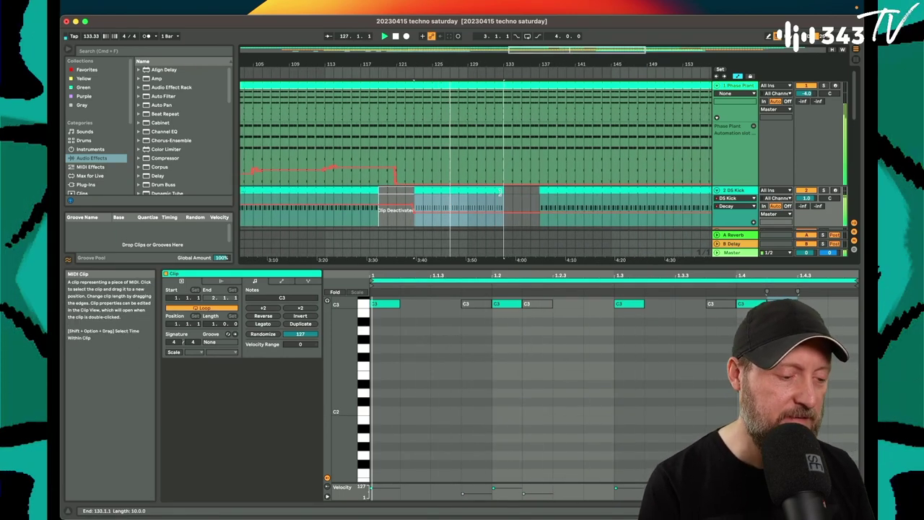
{"action": "left_click_drag", "start_coordinate": [500, 193], "coordinate": [533, 199]}
{"action": "left_click_drag", "start_coordinate": [532, 64], "coordinate": [524, 45]}
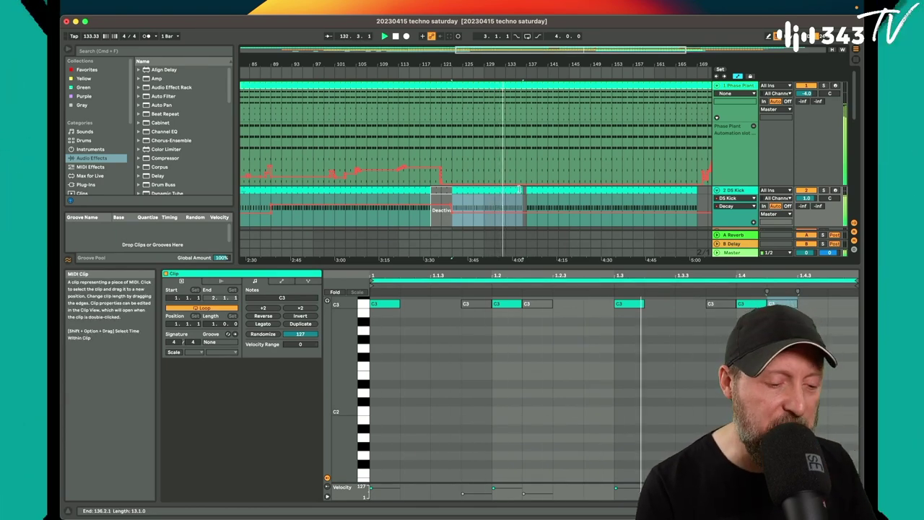
Extend the start of the Clap 808 Dry clip back from bar 137 to bar 123, in line with the cymbal entry.
{"action": "scroll", "coordinate": [520, 191], "scroll_direction": "down", "scroll_amount": 3}
{"action": "scroll", "coordinate": [520, 191], "scroll_direction": "down", "scroll_amount": 10}
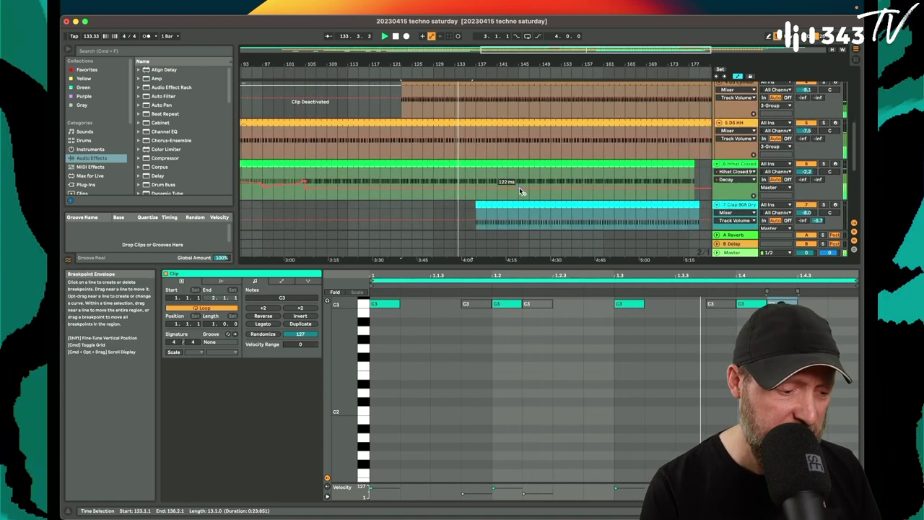
{"action": "scroll", "coordinate": [520, 191], "scroll_direction": "left", "scroll_amount": 1}
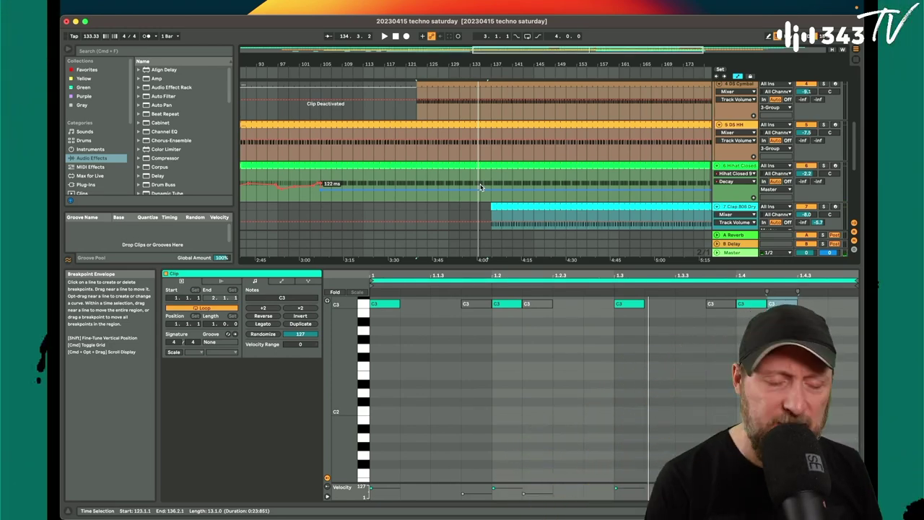
{"action": "left_click", "coordinate": [409, 210]}
{"action": "key", "text": "space"}
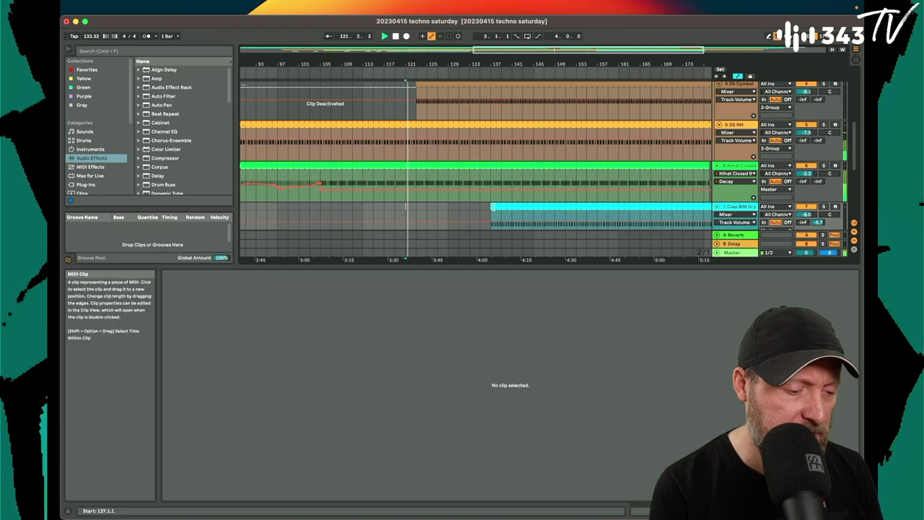
{"action": "left_click_drag", "start_coordinate": [492, 208], "coordinate": [426, 208]}
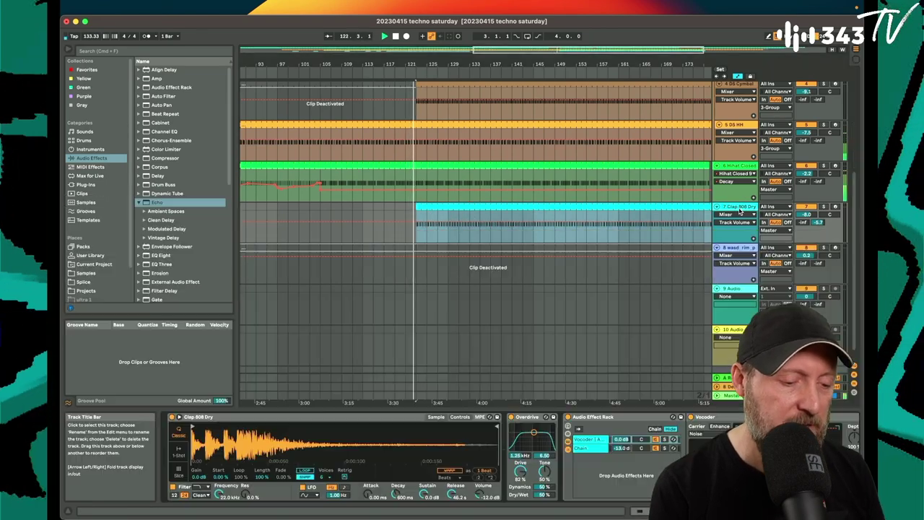
Shape the clap sampler with a 345 ms decay, -43 dB sustain and 8.05 s release, and lower its filter frequency below 1 kHz.
{"action": "scroll", "coordinate": [739, 210], "scroll_direction": "down", "scroll_amount": 1}
{"action": "scroll", "coordinate": [578, 455], "scroll_direction": "right", "scroll_amount": 6}
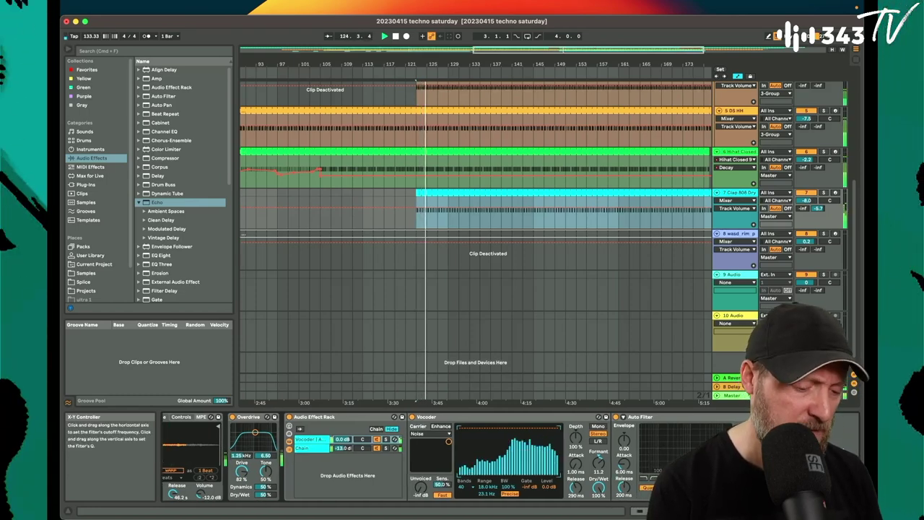
{"action": "left_click", "coordinate": [679, 457]}
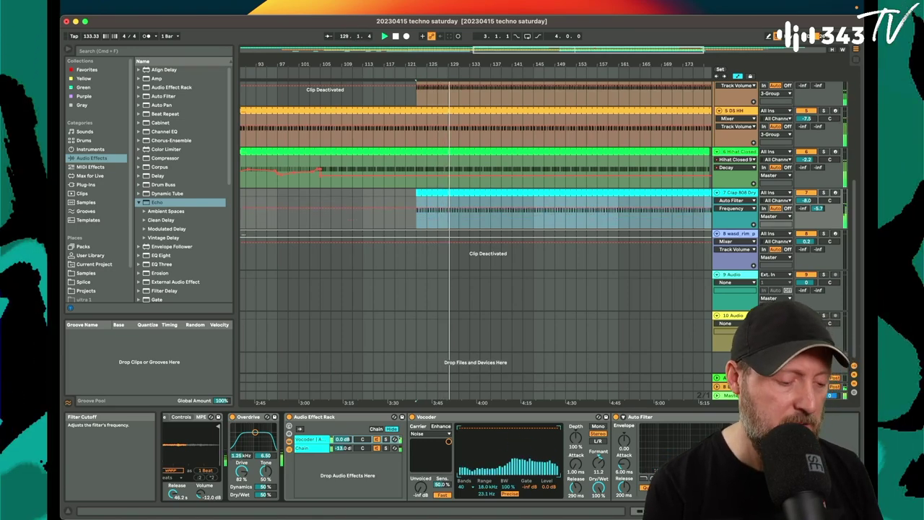
{"action": "scroll", "coordinate": [402, 417], "scroll_direction": "left", "scroll_amount": 3}
{"action": "scroll", "coordinate": [260, 499], "scroll_direction": "left", "scroll_amount": 3}
{"action": "key", "text": "s"}
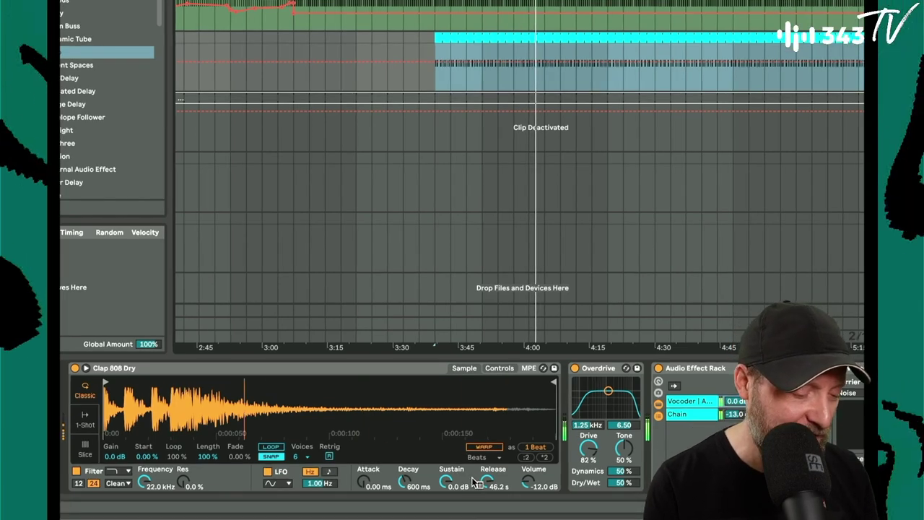
{"action": "left_click_drag", "start_coordinate": [472, 501], "coordinate": [472, 519]}
{"action": "left_click_drag", "start_coordinate": [454, 487], "coordinate": [411, 493]}
{"action": "left_click_drag", "start_coordinate": [488, 483], "coordinate": [489, 506]}
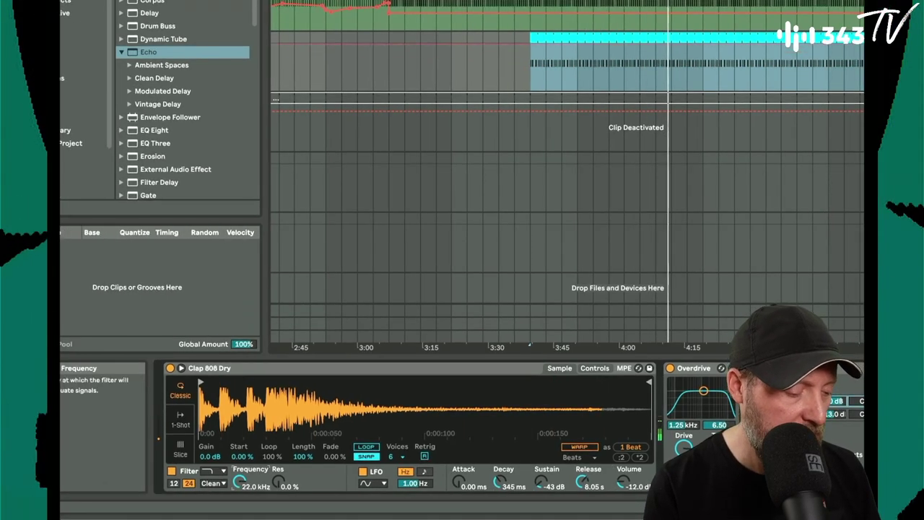
{"action": "left_click_drag", "start_coordinate": [144, 482], "coordinate": [145, 505]}
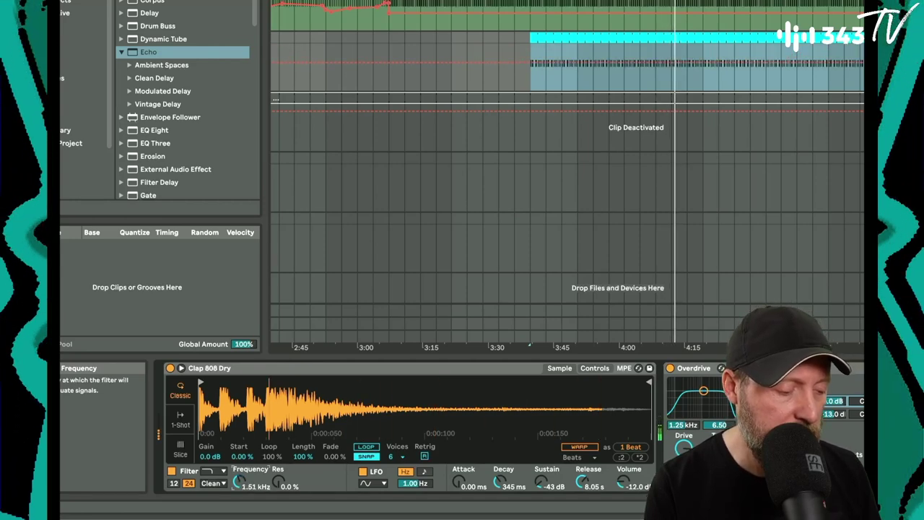
{"action": "left_click_drag", "start_coordinate": [238, 482], "coordinate": [238, 498]}
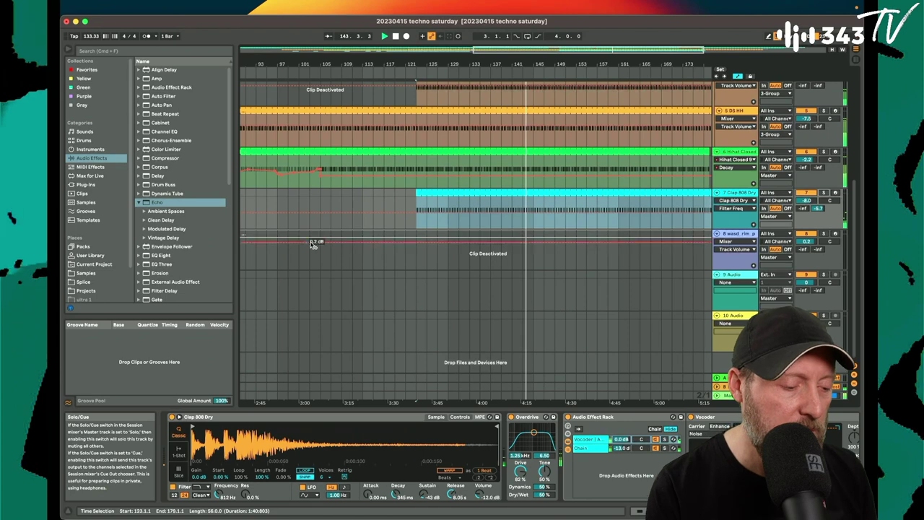
Try a rising filter frequency automation on the clap from bar 123, climbing through 794 Hz, 3.74 kHz and 7.45 kHz until about bar 143.
{"action": "left_click", "coordinate": [412, 203]}
{"action": "double_click", "coordinate": [412, 201]}
{"action": "key", "text": "space"}
{"action": "key", "text": "space"}
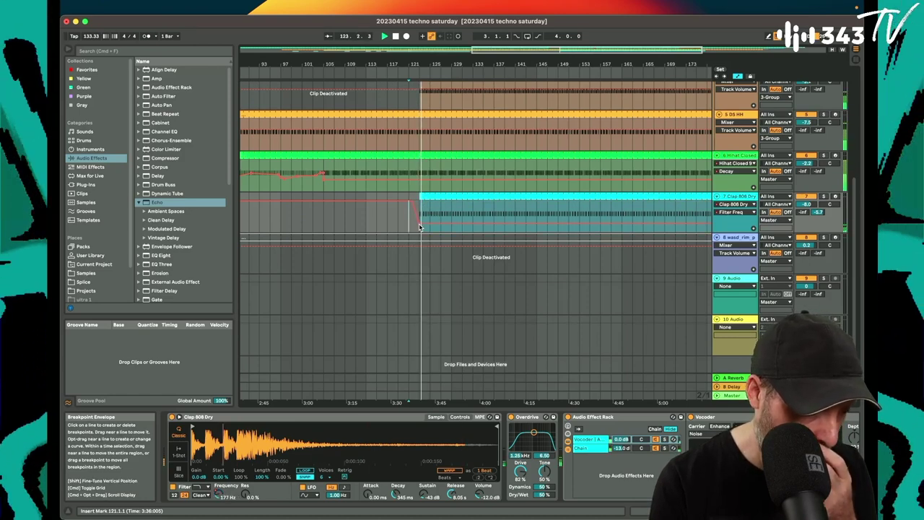
{"action": "left_click_drag", "start_coordinate": [423, 204], "coordinate": [426, 234]}
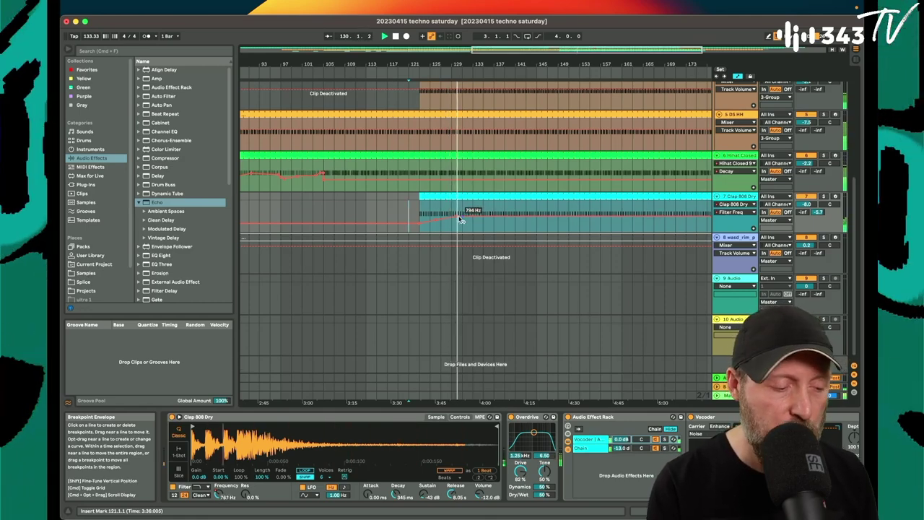
{"action": "left_click_drag", "start_coordinate": [474, 218], "coordinate": [475, 213]}
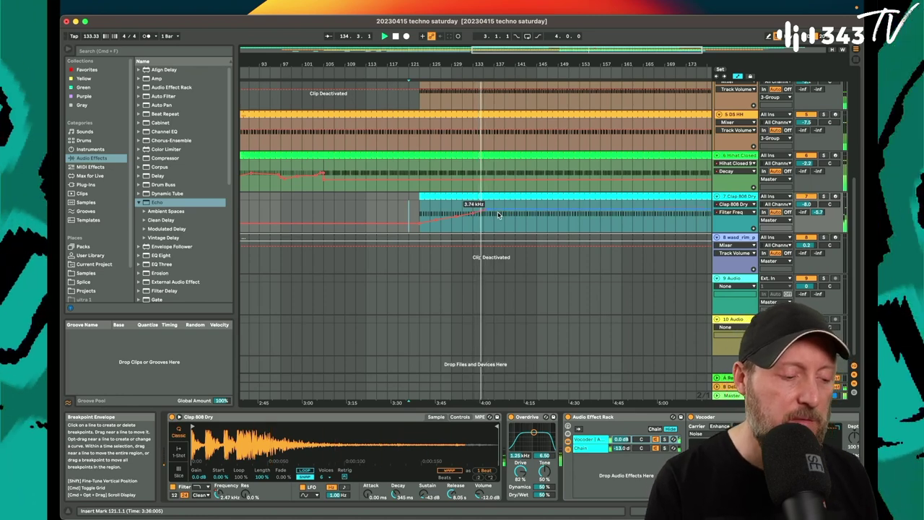
{"action": "scroll", "coordinate": [487, 210], "scroll_direction": "up", "scroll_amount": 2}
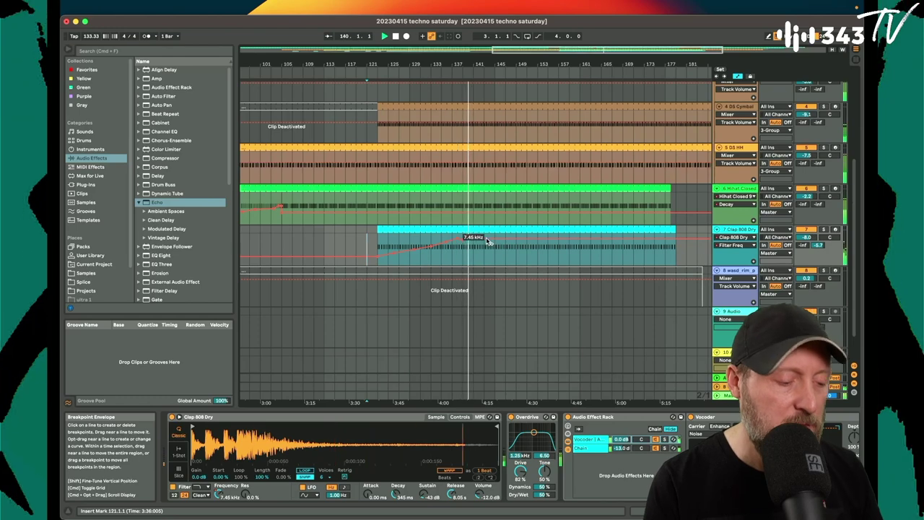
{"action": "left_click_drag", "start_coordinate": [466, 240], "coordinate": [486, 239]}
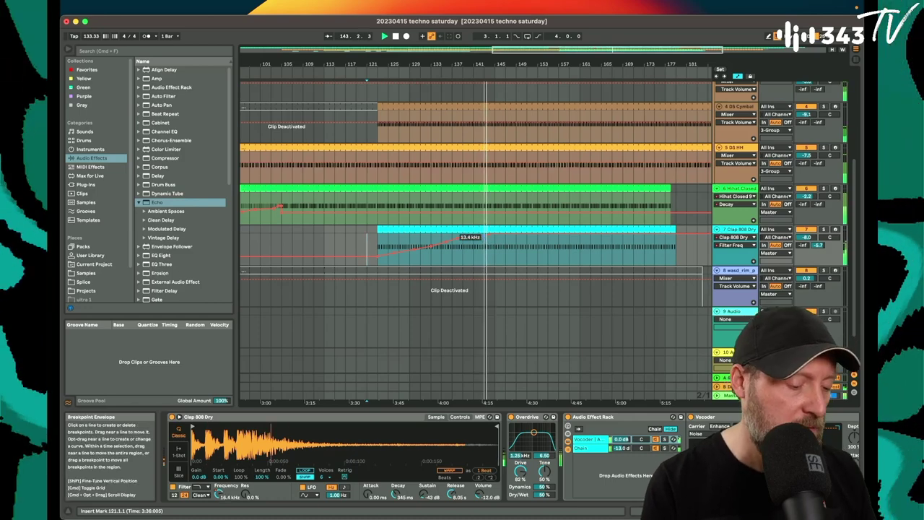
Try a longer clap envelope decay of about 1.51 s at bar 123 using its Decay automation.
{"action": "left_click", "coordinate": [399, 496]}
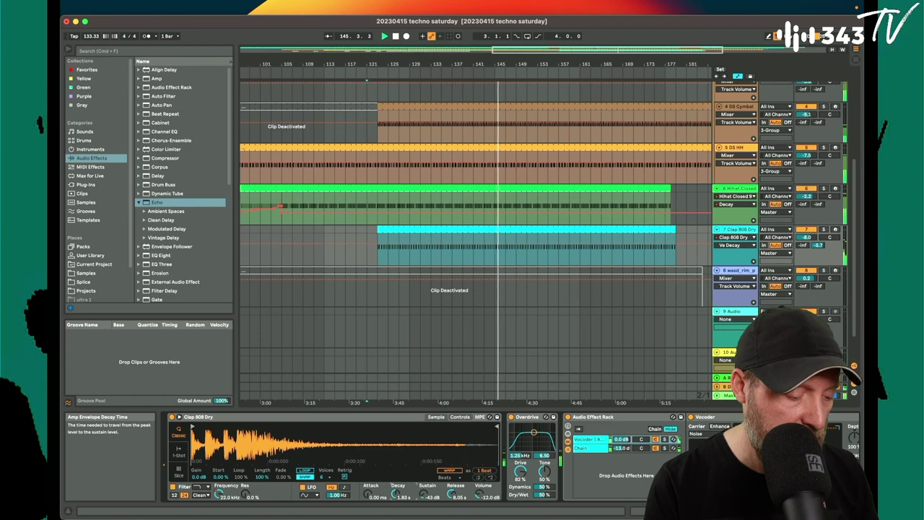
{"action": "left_click", "coordinate": [378, 252]}
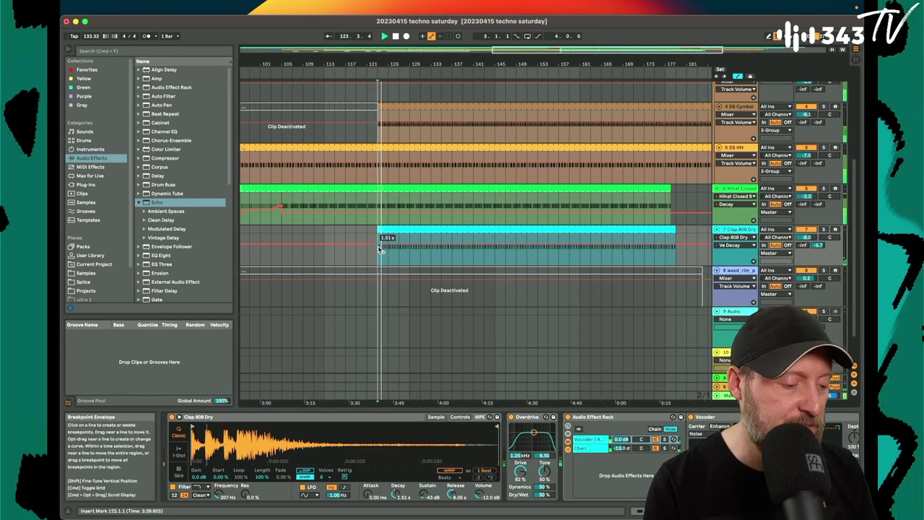
{"action": "left_click", "coordinate": [368, 241]}
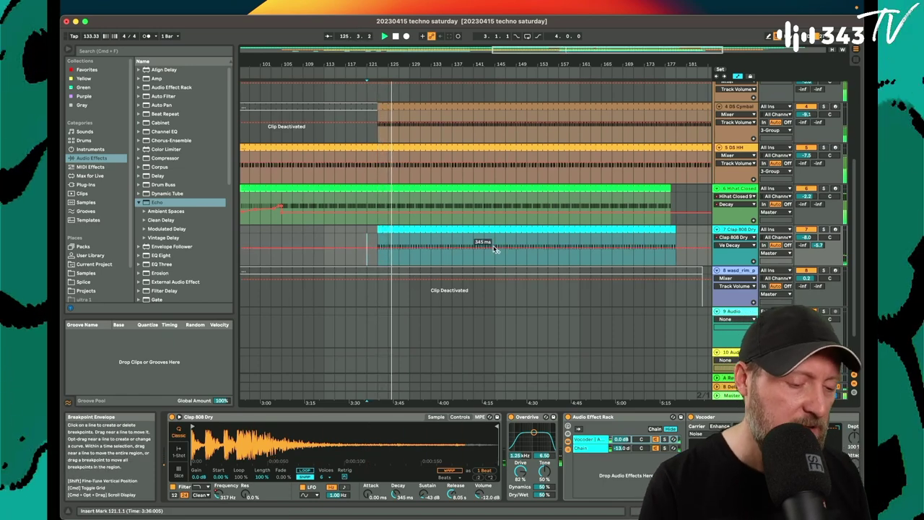
Try a higher clap filter frequency before bar 123 that dips to about 719 Hz after the clip starts, replaying from bar 117.
{"action": "left_click", "coordinate": [219, 494]}
{"action": "key", "text": "space"}
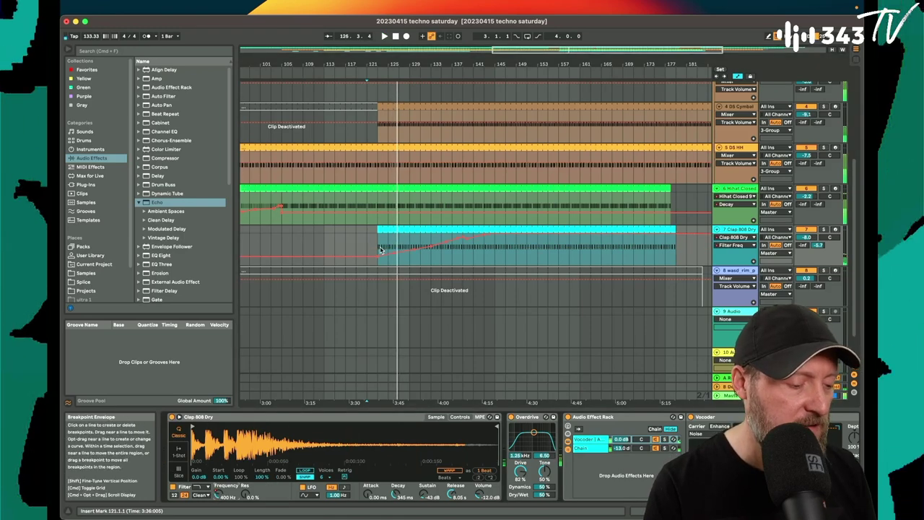
{"action": "left_click", "coordinate": [347, 244]}
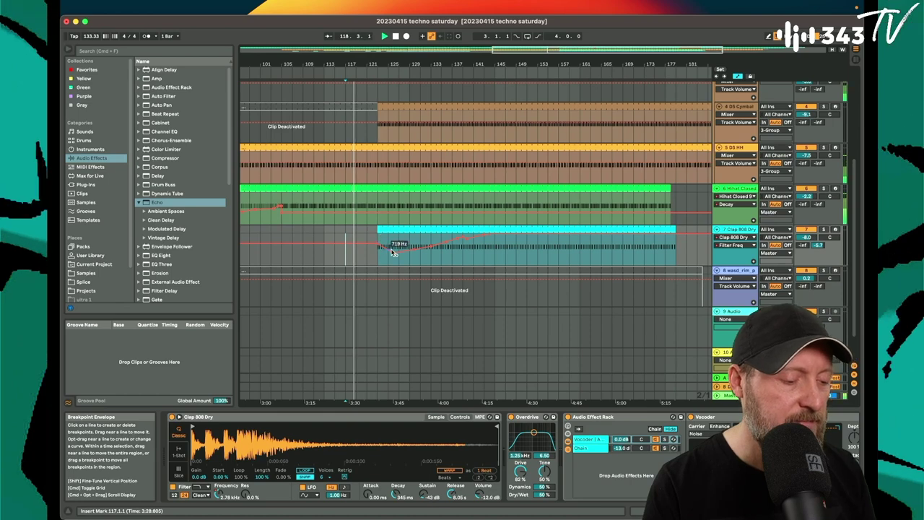
Delete the clap's filter frequency automation and set the clap track volume to -6.0 dB.
{"action": "right_click", "coordinate": [218, 495]}
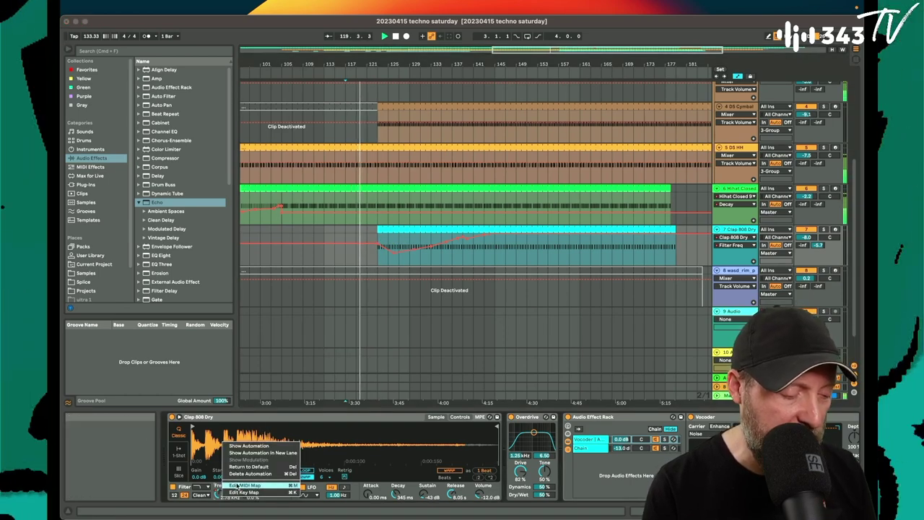
{"action": "left_click", "coordinate": [259, 468]}
{"action": "left_click_drag", "start_coordinate": [807, 237], "coordinate": [806, 231]}
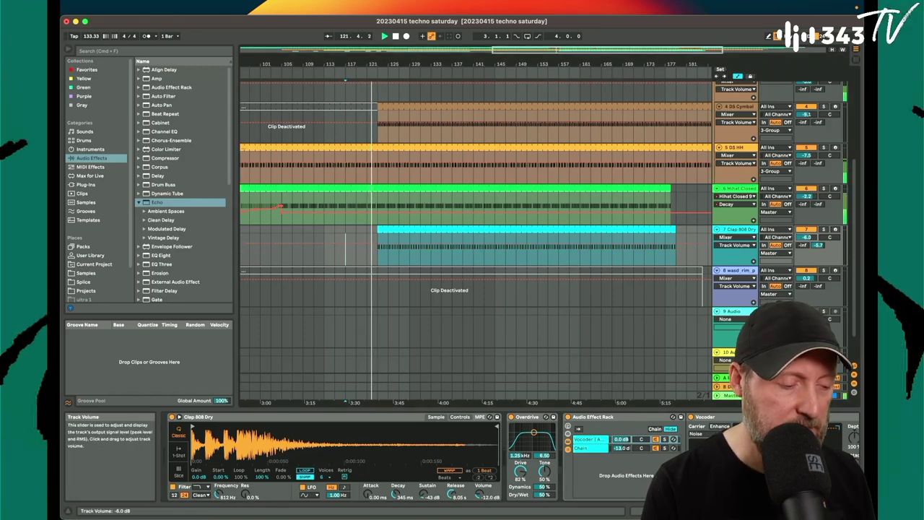
Play the arrangement from around bar 89 to review the build-up toward the transition at bar 123.
{"action": "scroll", "coordinate": [404, 108], "scroll_direction": "up", "scroll_amount": 5}
{"action": "scroll", "coordinate": [405, 109], "scroll_direction": "left", "scroll_amount": 4}
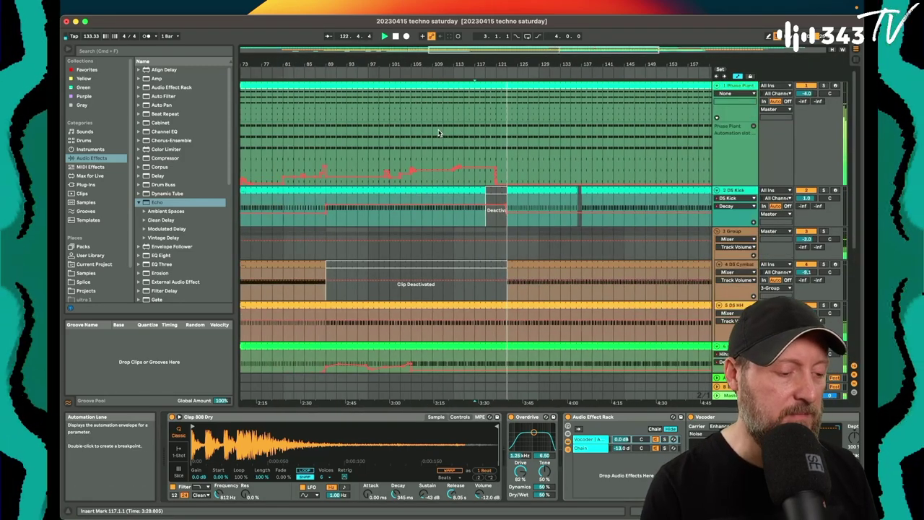
{"action": "left_click", "coordinate": [436, 72]}
{"action": "left_click_drag", "start_coordinate": [507, 64], "coordinate": [506, 72]}
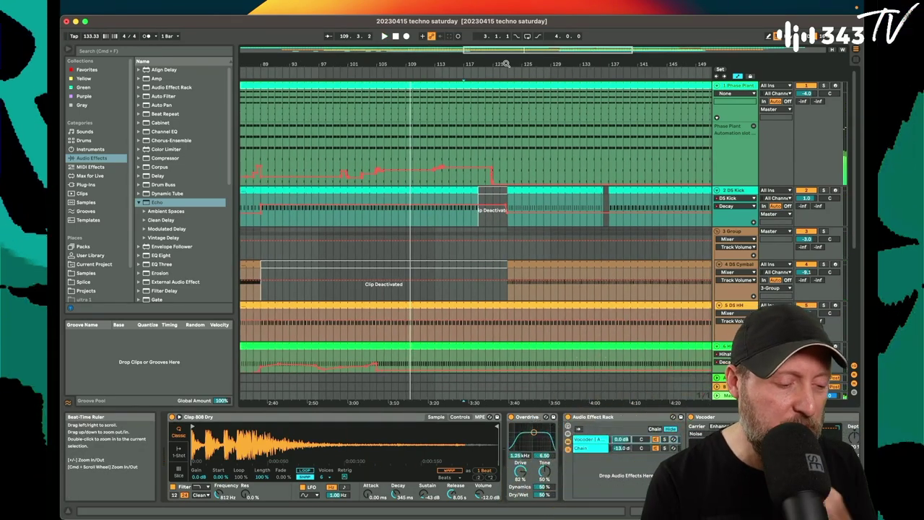
{"action": "left_click", "coordinate": [254, 72]}
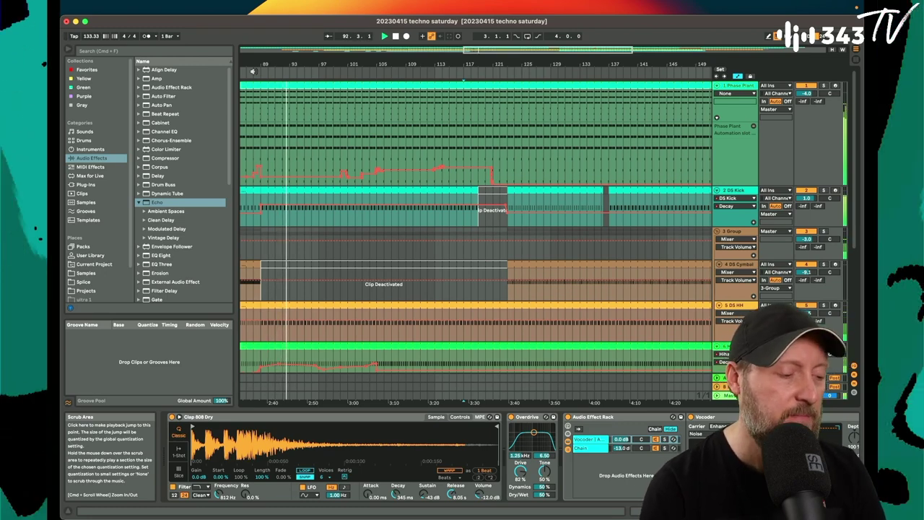
Dip the Phase Plant automation at bar 106 to about 0.15 with a gradual rise after it, replaying from around bar 101.
{"action": "left_click_drag", "start_coordinate": [355, 63], "coordinate": [465, 67]}
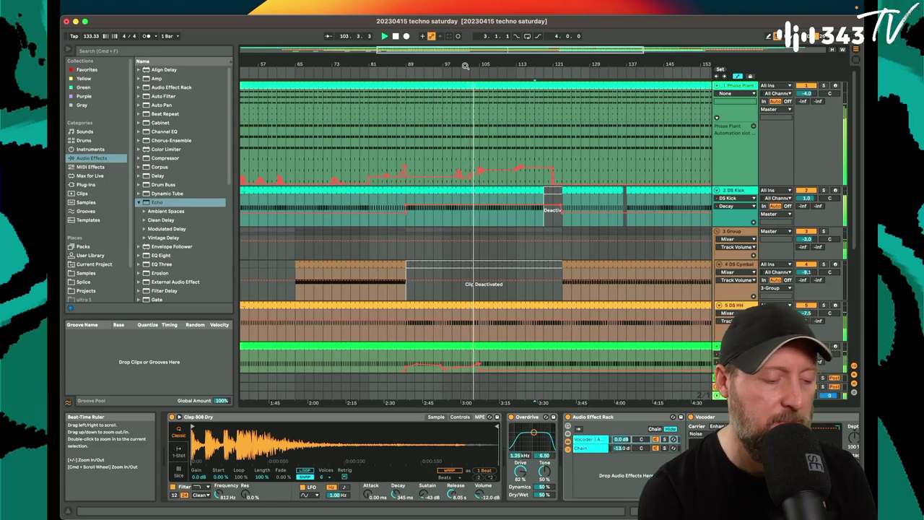
{"action": "left_click_drag", "start_coordinate": [487, 64], "coordinate": [480, 144]}
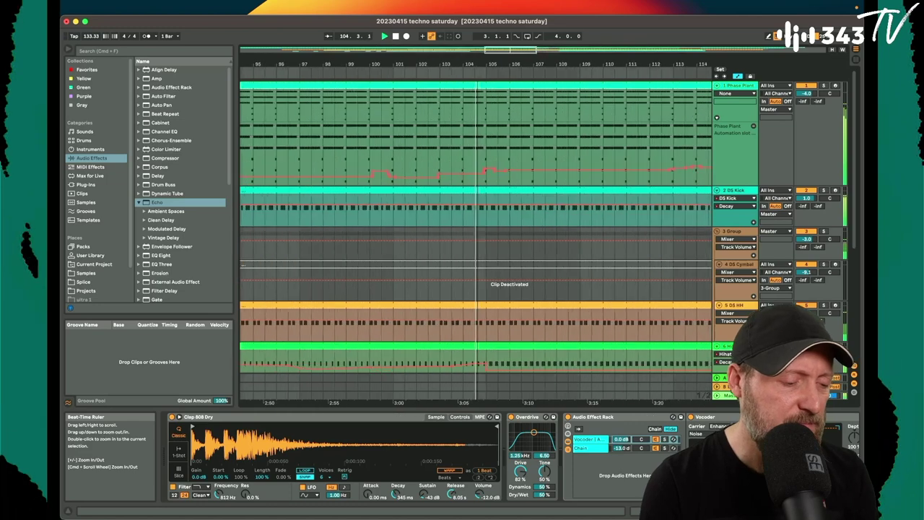
{"action": "left_click", "coordinate": [409, 176]}
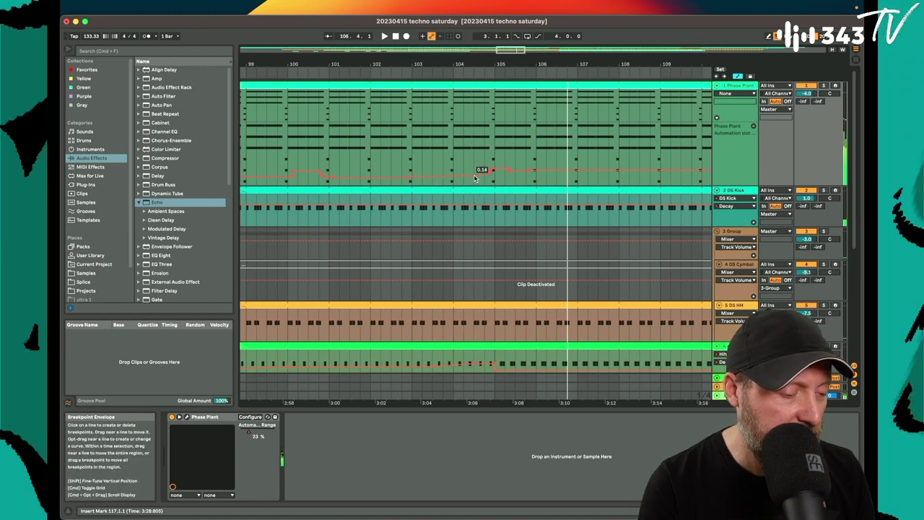
{"action": "left_click", "coordinate": [329, 160]}
{"action": "key", "text": "space"}
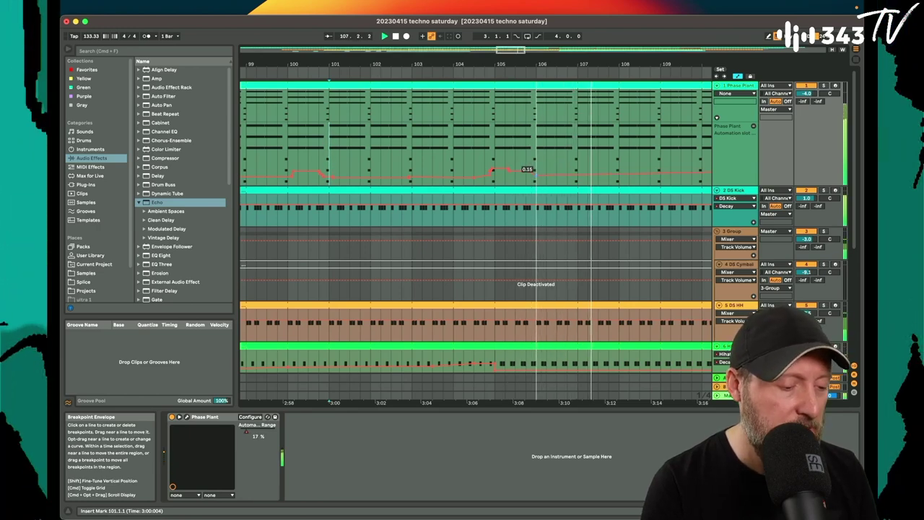
{"action": "left_click", "coordinate": [320, 159]}
{"action": "key", "text": "space"}
{"action": "key", "text": "space"}
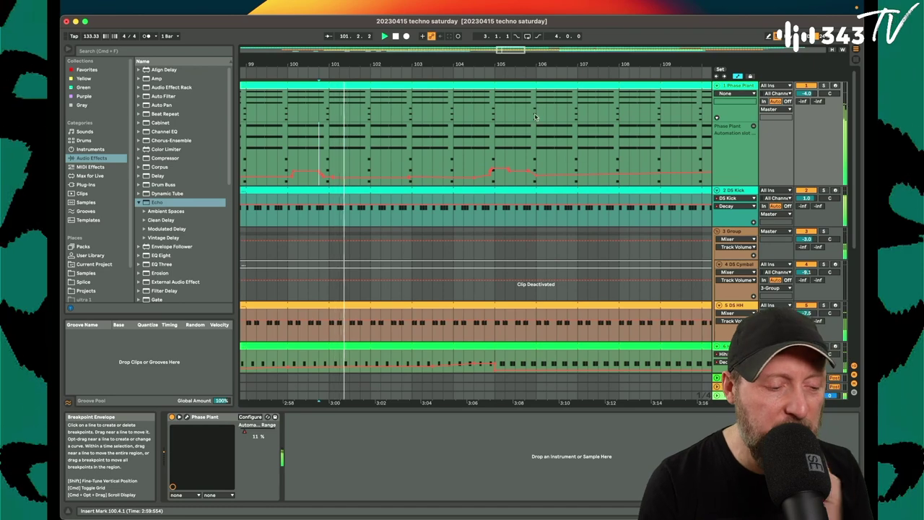
Duplicate the Phase Plant automation of bars 106 to 108 onto bars 108 to 110.
{"action": "left_click_drag", "start_coordinate": [509, 63], "coordinate": [489, 49]}
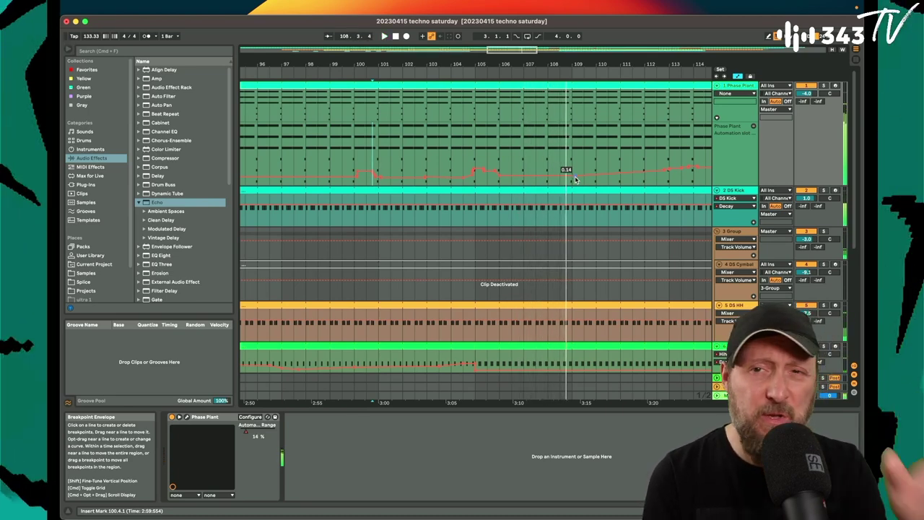
{"action": "left_click", "coordinate": [379, 167]}
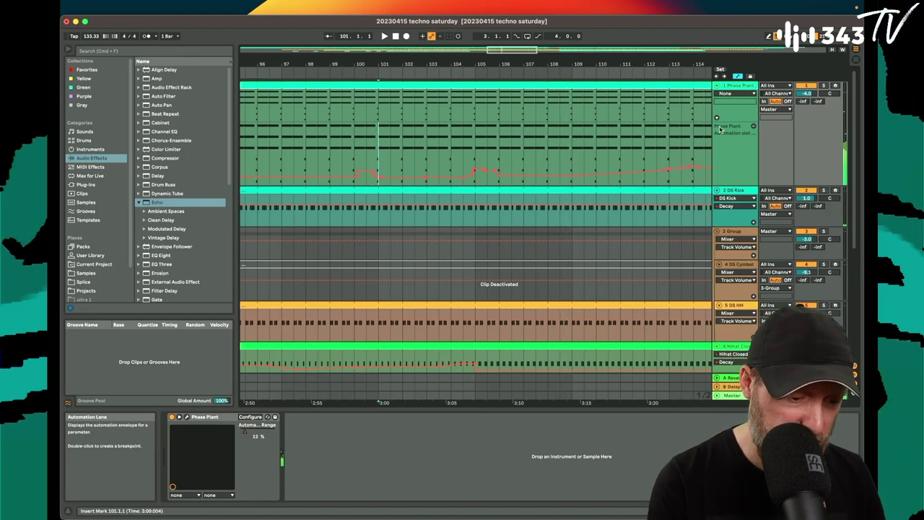
{"action": "left_click_drag", "start_coordinate": [382, 154], "coordinate": [426, 160]}
{"action": "left_click_drag", "start_coordinate": [500, 156], "coordinate": [547, 167]}
{"action": "key", "text": "space"}
{"action": "key", "text": "super+d"}
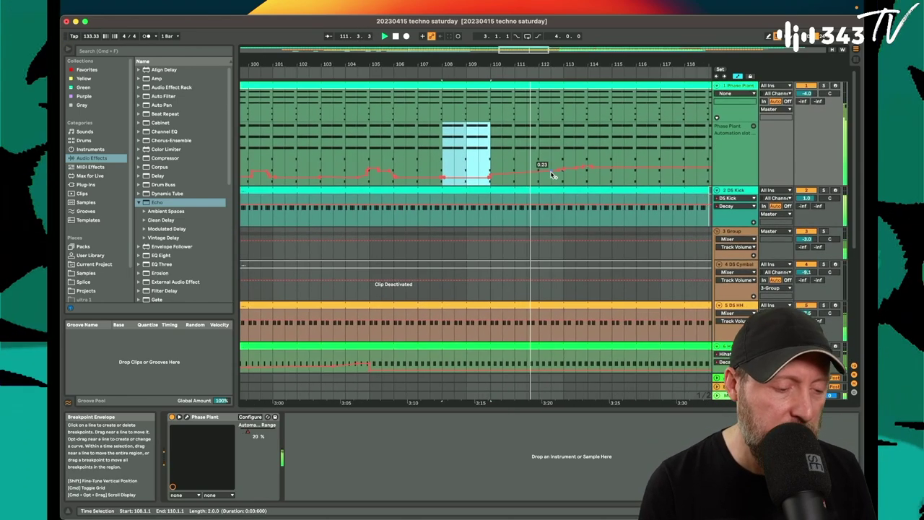
Start the kick's deactivated section at bar 118 and the kick clip following it at bar 122.
{"action": "scroll", "coordinate": [552, 176], "scroll_direction": "right", "scroll_amount": 1}
{"action": "scroll", "coordinate": [552, 175], "scroll_direction": "down", "scroll_amount": 3}
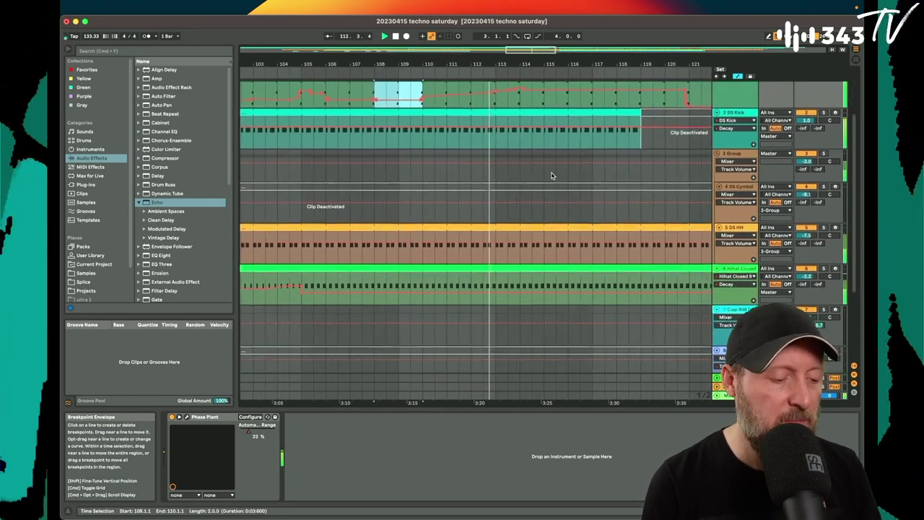
{"action": "scroll", "coordinate": [552, 176], "scroll_direction": "up", "scroll_amount": 3}
{"action": "scroll", "coordinate": [551, 176], "scroll_direction": "up", "scroll_amount": 1}
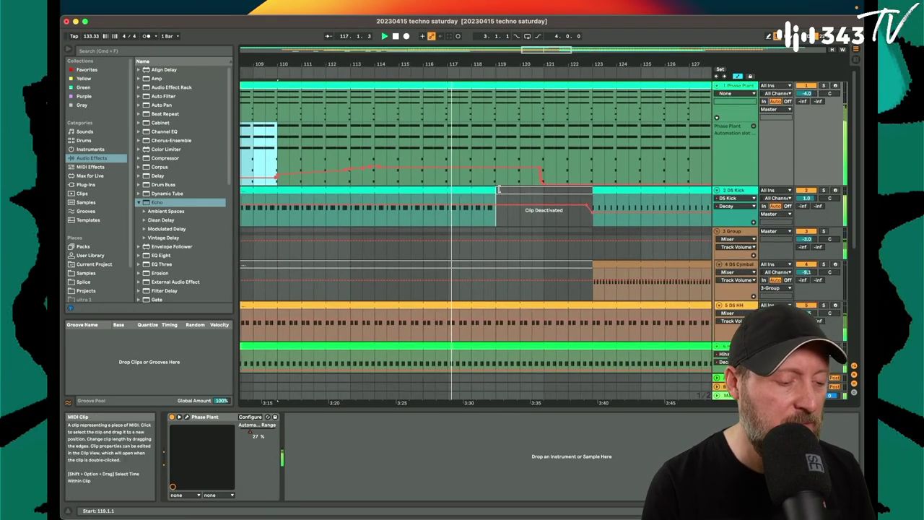
{"action": "left_click_drag", "start_coordinate": [498, 189], "coordinate": [471, 189]}
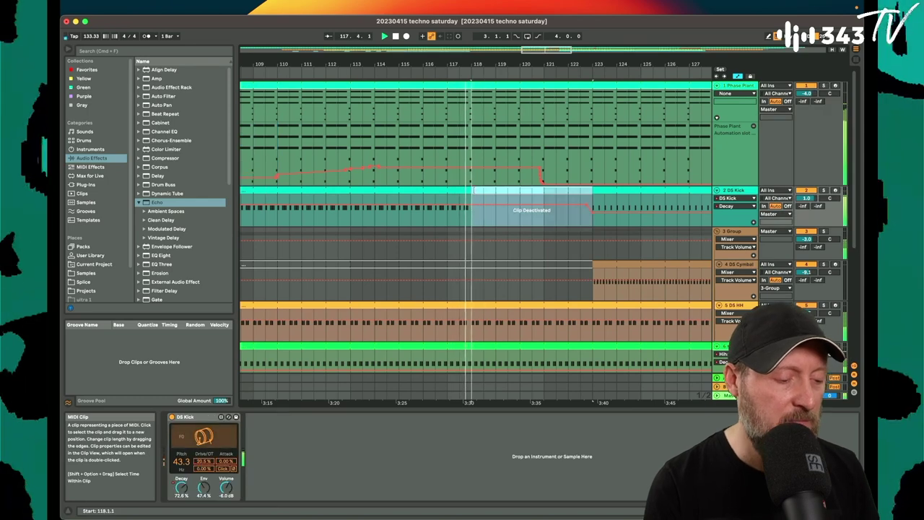
{"action": "left_click_drag", "start_coordinate": [593, 192], "coordinate": [569, 192]}
Extend the high Phase Plant automation plateau by one bar so its drop falls just before bar 122.
{"action": "left_click", "coordinate": [534, 188]}
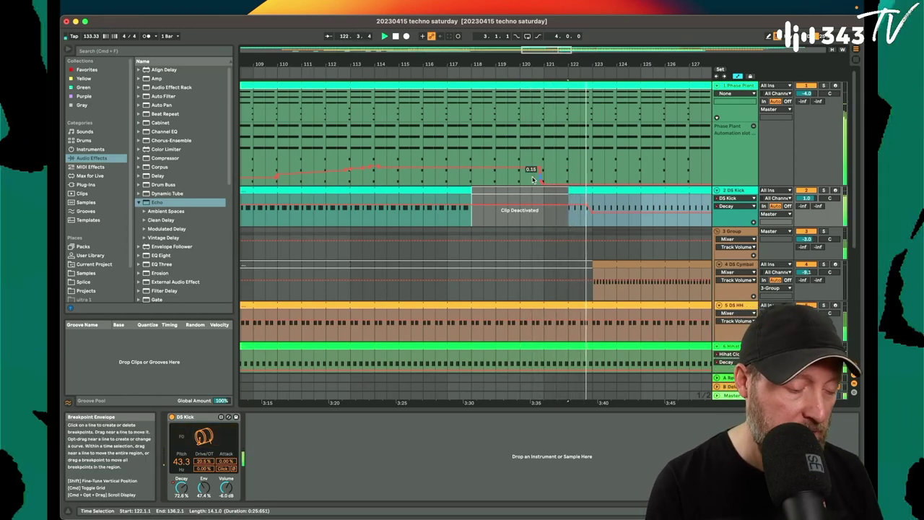
{"action": "left_click", "coordinate": [521, 173]}
{"action": "left_click_drag", "start_coordinate": [521, 173], "coordinate": [543, 160]}
{"action": "key", "text": "super+d"}
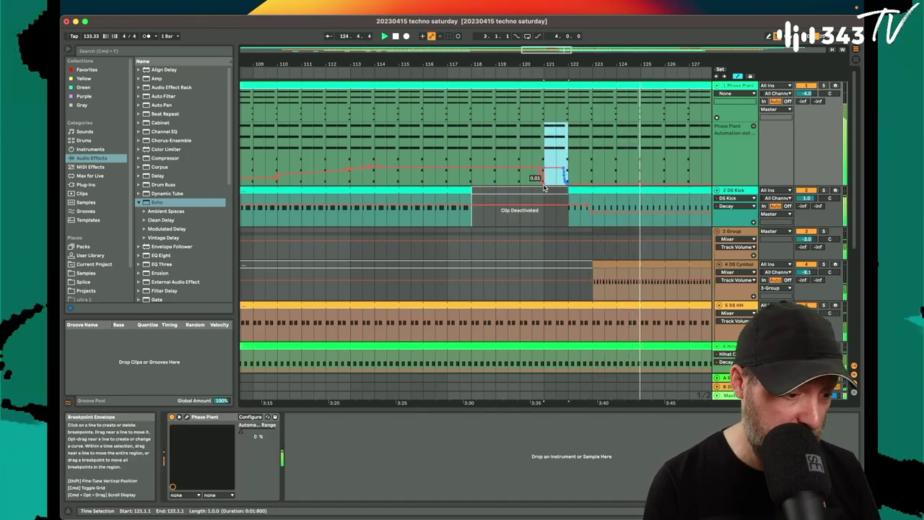
{"action": "mouse_move", "coordinate": [529, 168]}
{"action": "left_mouse_down"}
{"action": "mouse_move", "coordinate": [530, 137]}
{"action": "mouse_move", "coordinate": [518, 156]}
{"action": "left_mouse_up"}
{"action": "key", "text": "super+z"}
{"action": "key", "text": "Right"}
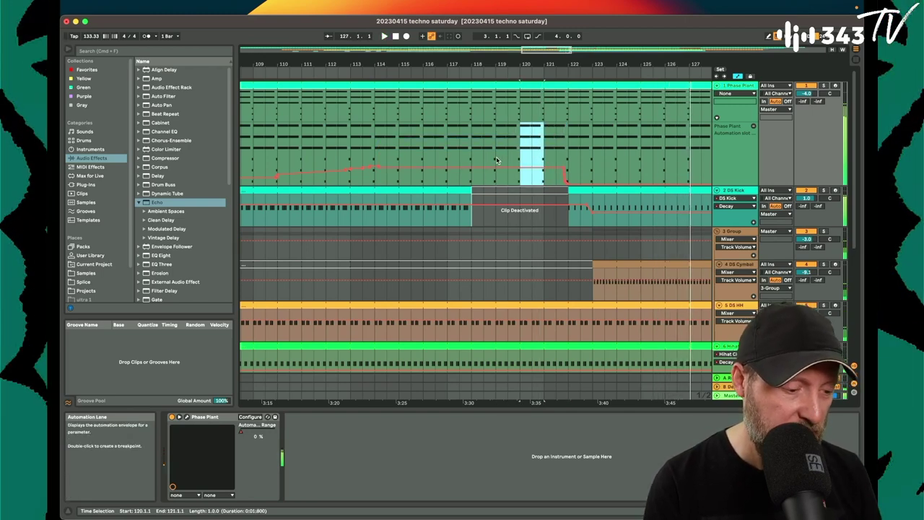
Replay from bar 119 and move the drop in the kick's Decay automation from bar 123 to bar 122.
{"action": "left_click", "coordinate": [496, 161]}
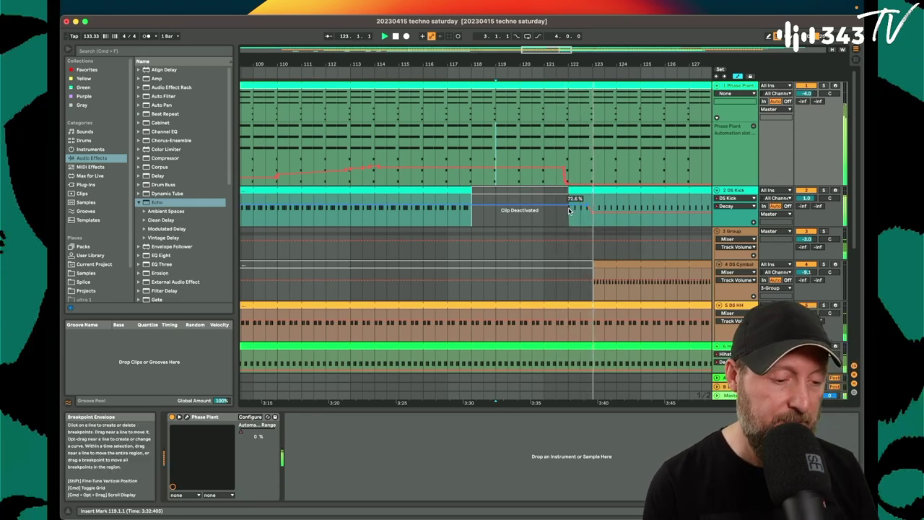
{"action": "left_click_drag", "start_coordinate": [592, 212], "coordinate": [556, 212]}
{"action": "key", "text": "super+z"}
{"action": "scroll", "coordinate": [608, 241], "scroll_direction": "down", "scroll_amount": 3}
{"action": "scroll", "coordinate": [609, 242], "scroll_direction": "right", "scroll_amount": 4}
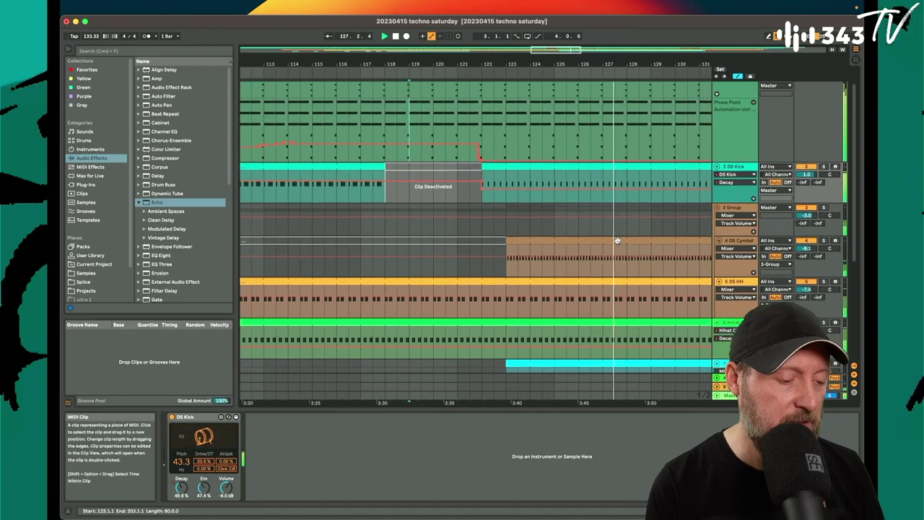
Extend the clap clip's start back to bar 122 and raise its filter frequency to 4.12 kHz, replaying the transition.
{"action": "left_click", "coordinate": [428, 75]}
{"action": "scroll", "coordinate": [475, 166], "scroll_direction": "down", "scroll_amount": 4}
{"action": "scroll", "coordinate": [474, 162], "scroll_direction": "right", "scroll_amount": 1}
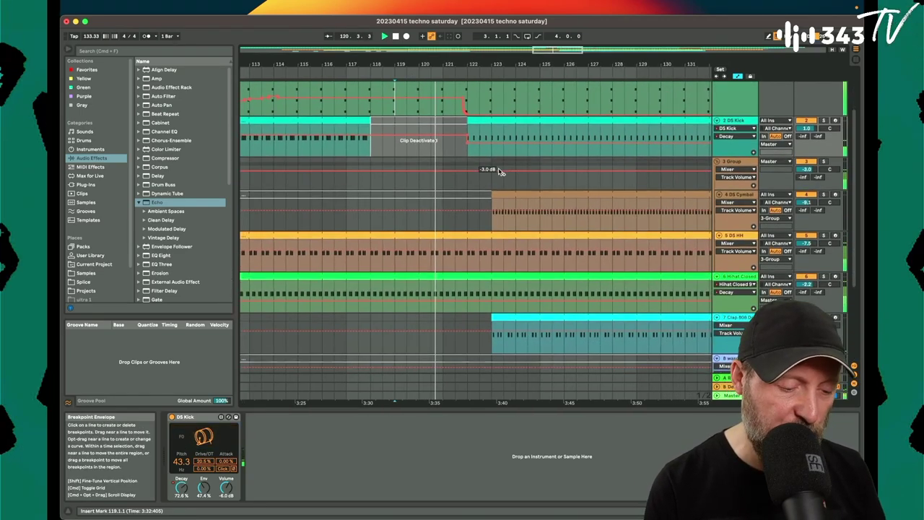
{"action": "left_click", "coordinate": [491, 318]}
{"action": "left_click_drag", "start_coordinate": [492, 318], "coordinate": [469, 318]}
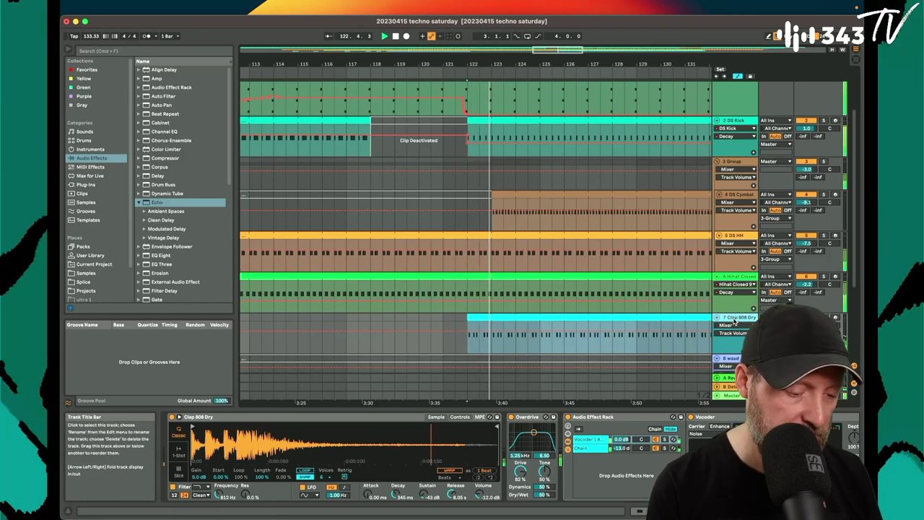
{"action": "left_click_drag", "start_coordinate": [219, 493], "coordinate": [219, 462]}
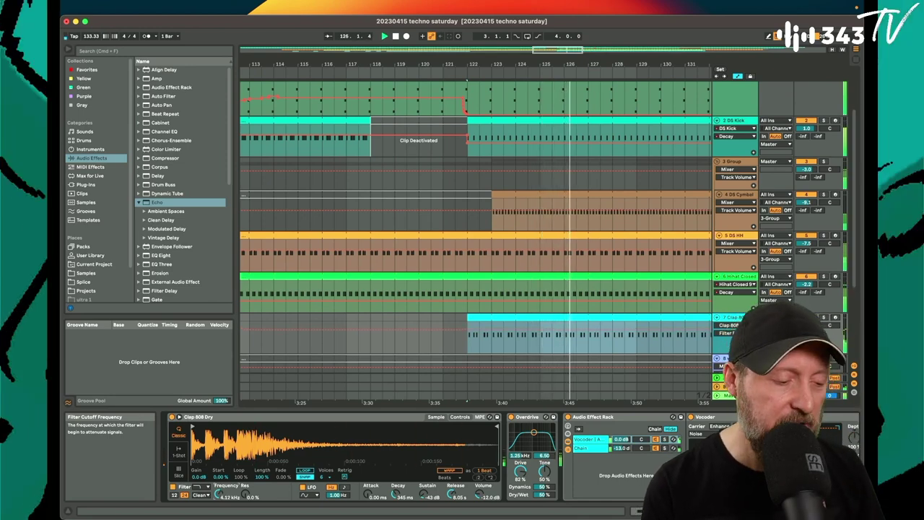
{"action": "left_click", "coordinate": [416, 71]}
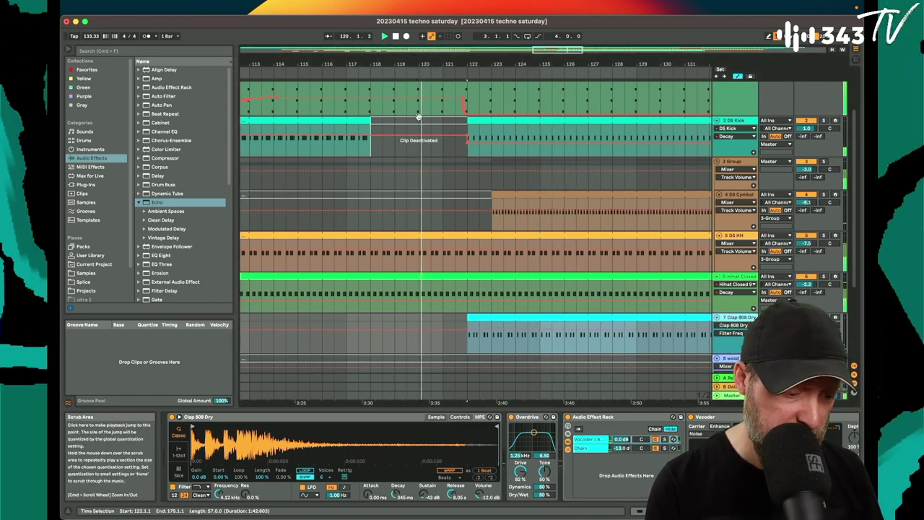
Deactivate the DS HH part from bar 122 onward and extend the cymbal clip's start back to bar 122.
{"action": "double_click", "coordinate": [479, 236]}
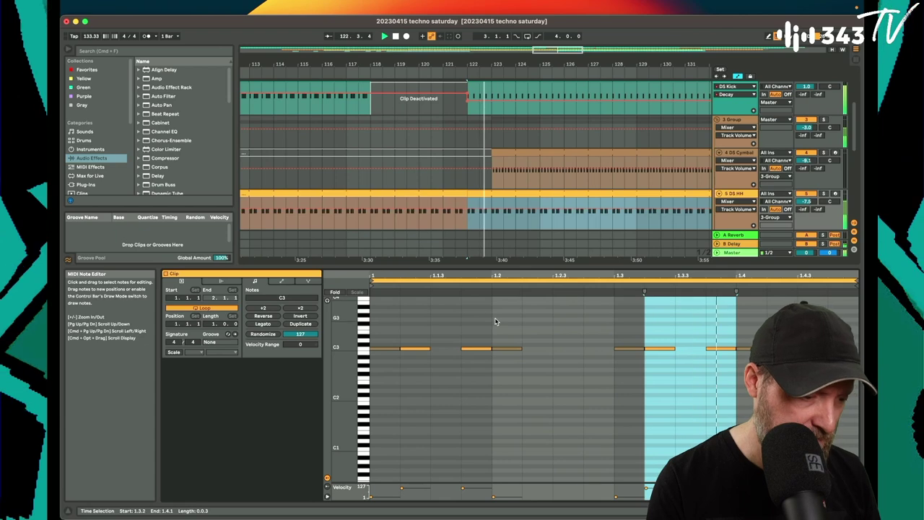
{"action": "left_click", "coordinate": [484, 193]}
{"action": "key", "text": "Delete"}
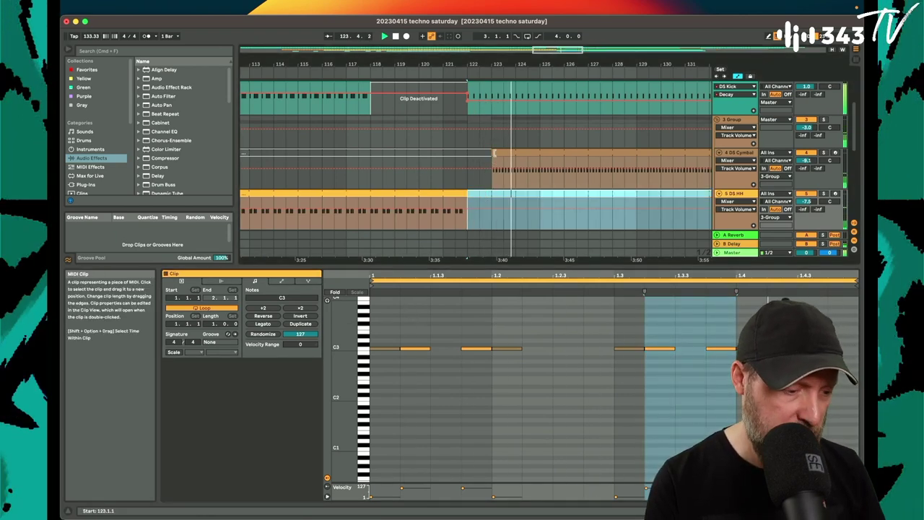
{"action": "left_click", "coordinate": [494, 153]}
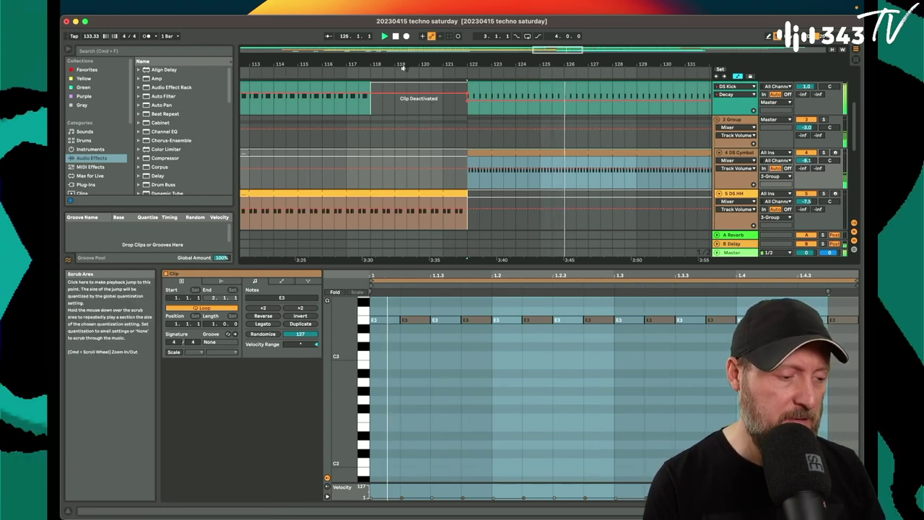
Set the Clap 808 Dry track volume to -3.7 dB.
{"action": "scroll", "coordinate": [504, 162], "scroll_direction": "down", "scroll_amount": 3}
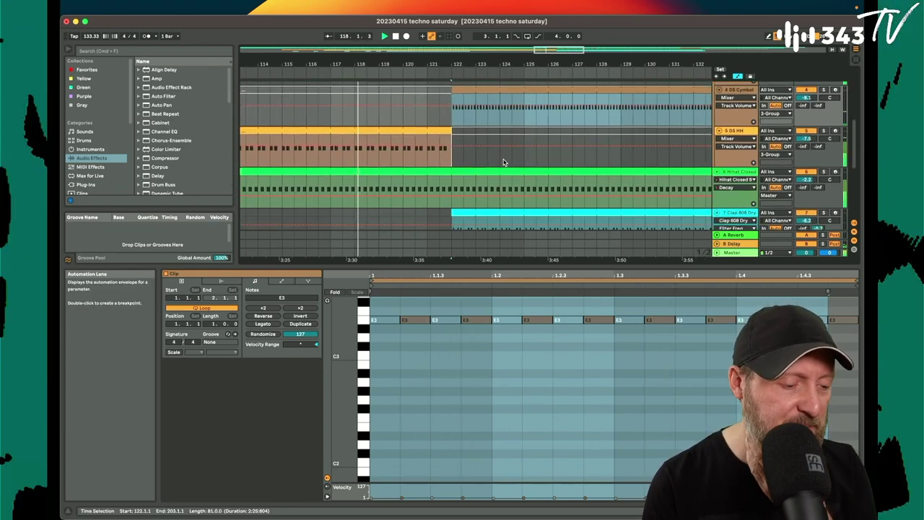
{"action": "scroll", "coordinate": [504, 163], "scroll_direction": "down", "scroll_amount": 3}
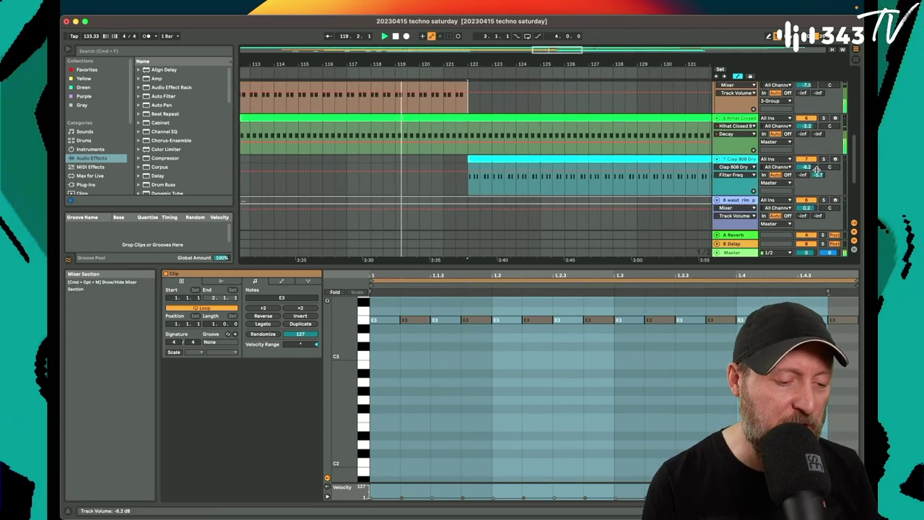
{"action": "left_click_drag", "start_coordinate": [814, 169], "coordinate": [815, 160]}
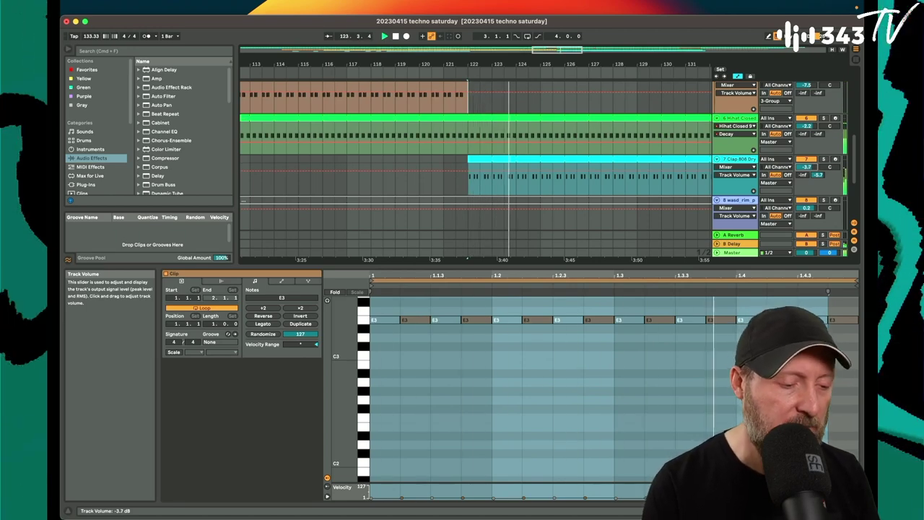
Lower the closed hi-hat's Decay automation from bar 122 onward.
{"action": "scroll", "coordinate": [651, 144], "scroll_direction": "up", "scroll_amount": 2}
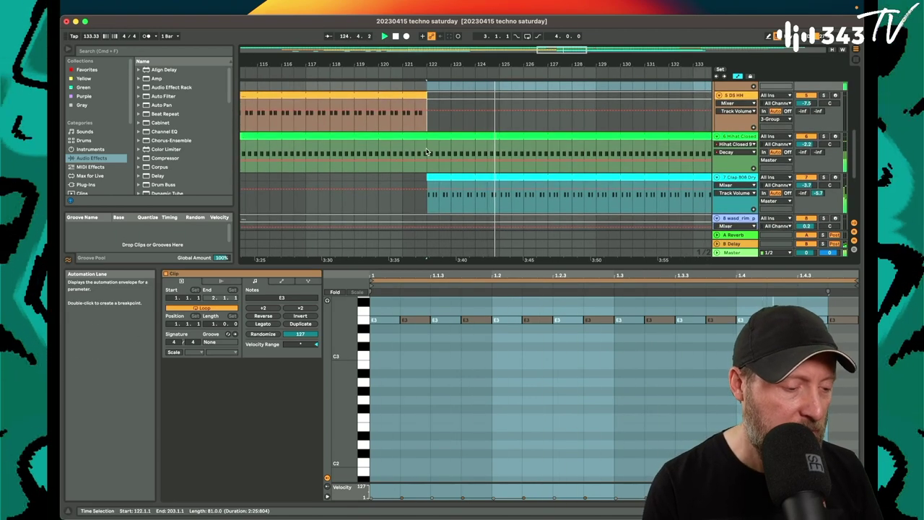
{"action": "left_click", "coordinate": [431, 166]}
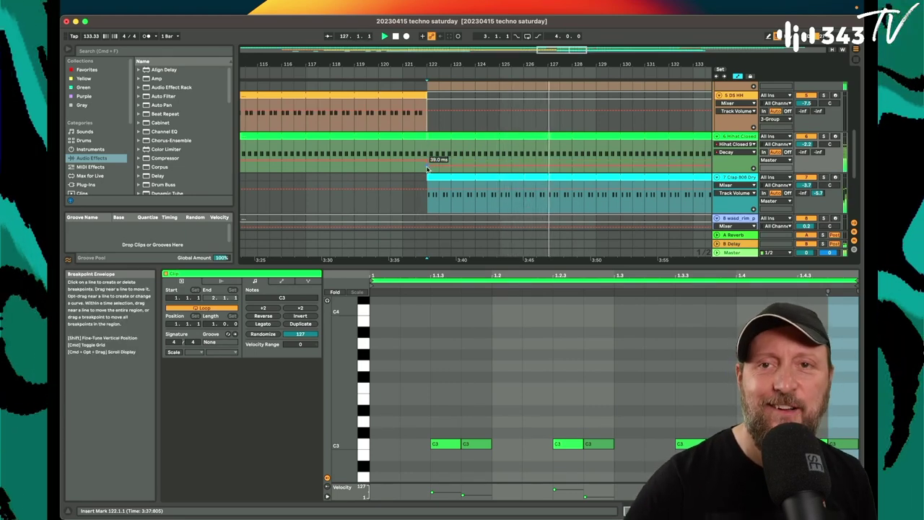
{"action": "scroll", "coordinate": [426, 169], "scroll_direction": "up", "scroll_amount": 3}
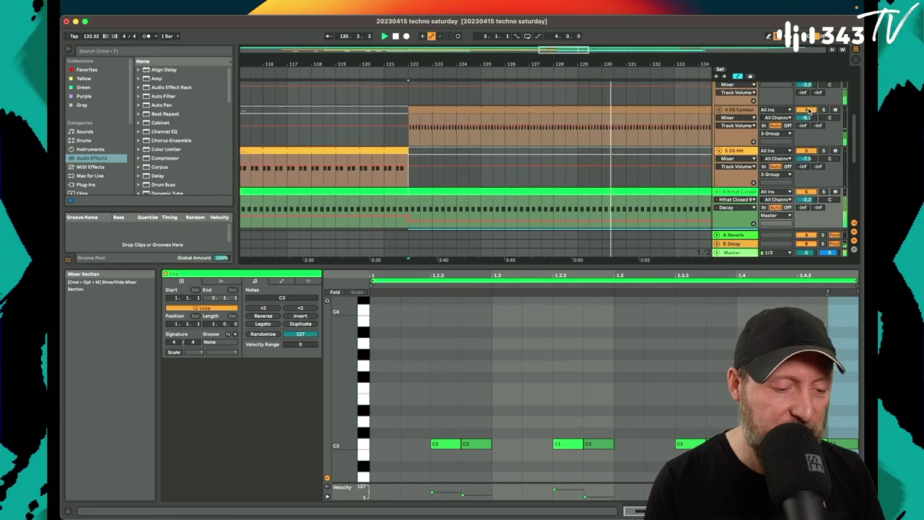
Try toggling the activation of the DS HH clip that starts at bar 122.
{"action": "left_click_drag", "start_coordinate": [667, 109], "coordinate": [657, 147]}
{"action": "left_click_drag", "start_coordinate": [441, 64], "coordinate": [498, 14]}
{"action": "scroll", "coordinate": [571, 140], "scroll_direction": "down", "scroll_amount": 3}
{"action": "scroll", "coordinate": [571, 140], "scroll_direction": "down", "scroll_amount": 1}
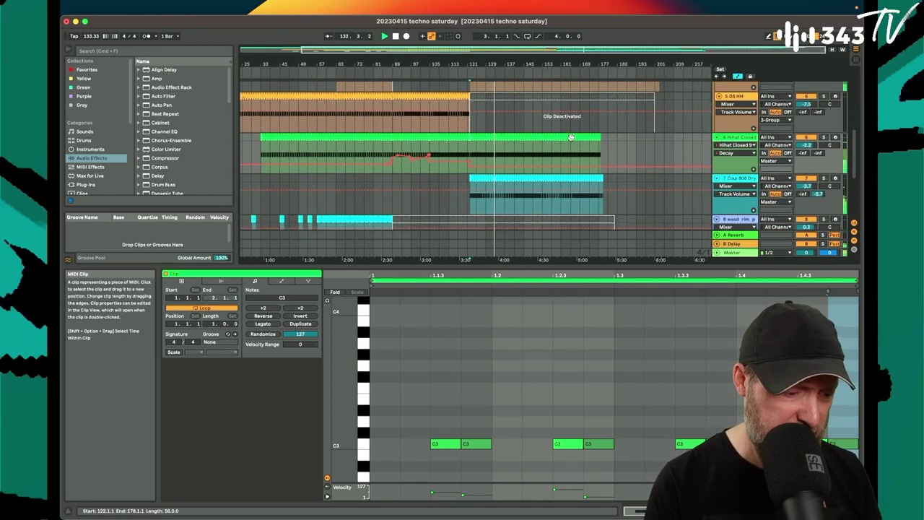
{"action": "left_click", "coordinate": [508, 117]}
{"action": "key", "text": "0"}
{"action": "scroll", "coordinate": [507, 119], "scroll_direction": "up", "scroll_amount": 5}
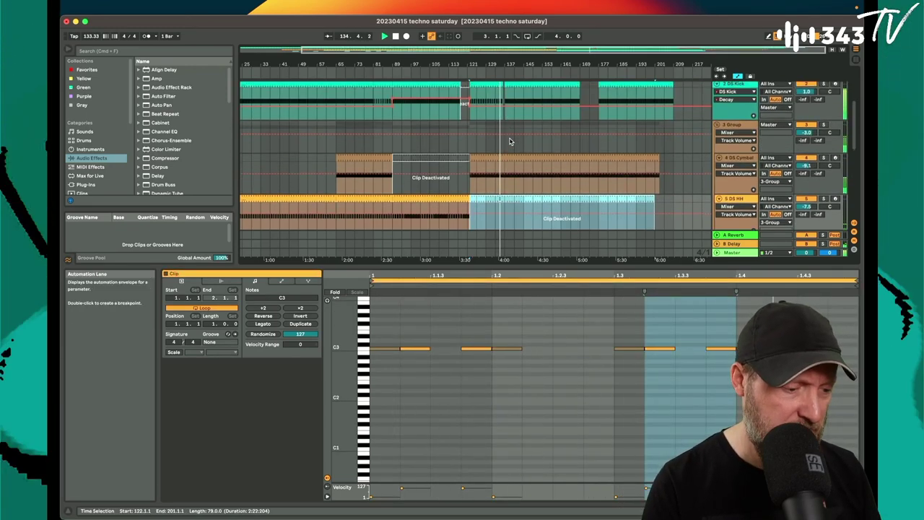
Launch the DS Cymbal track's first clip in Session View and return to the arrangement.
{"action": "left_click", "coordinate": [518, 159]}
{"action": "left_click", "coordinate": [825, 158]}
{"action": "scroll", "coordinate": [729, 148], "scroll_direction": "down", "scroll_amount": 6}
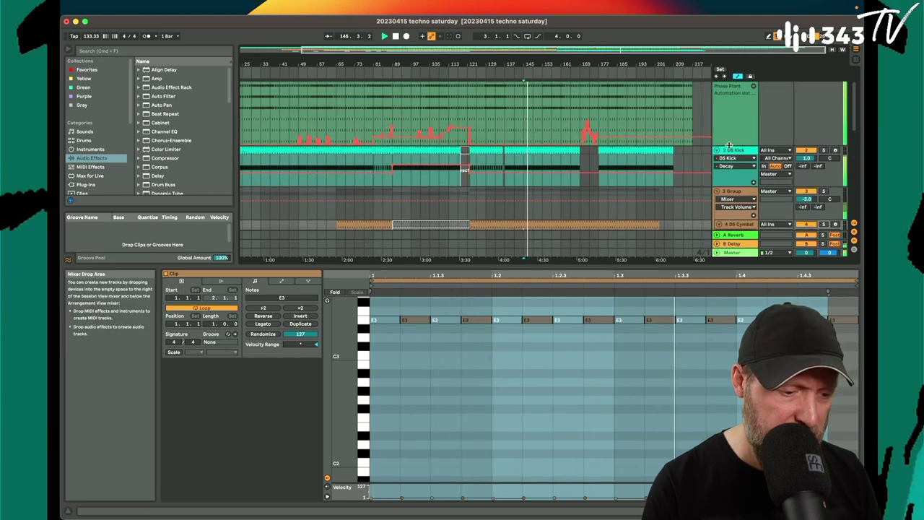
{"action": "scroll", "coordinate": [730, 148], "scroll_direction": "down", "scroll_amount": 2}
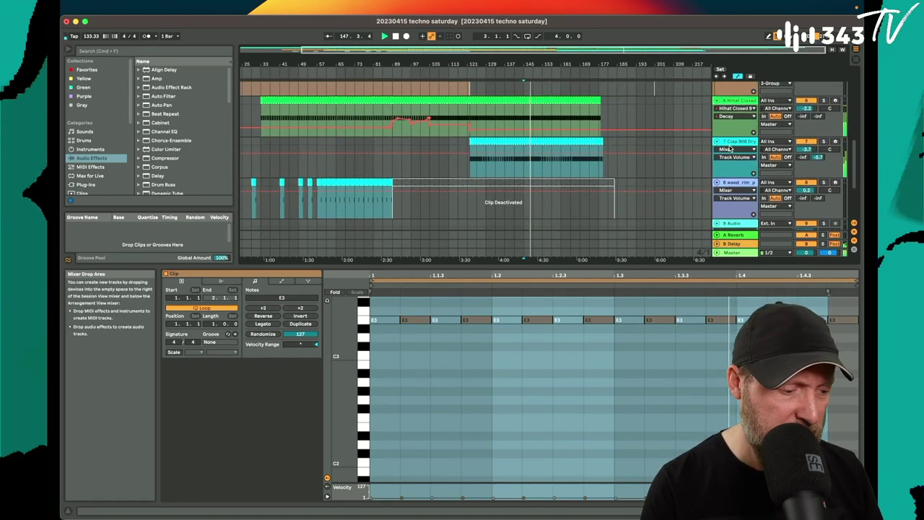
{"action": "key", "text": "Tab"}
{"action": "left_click", "coordinate": [386, 65]}
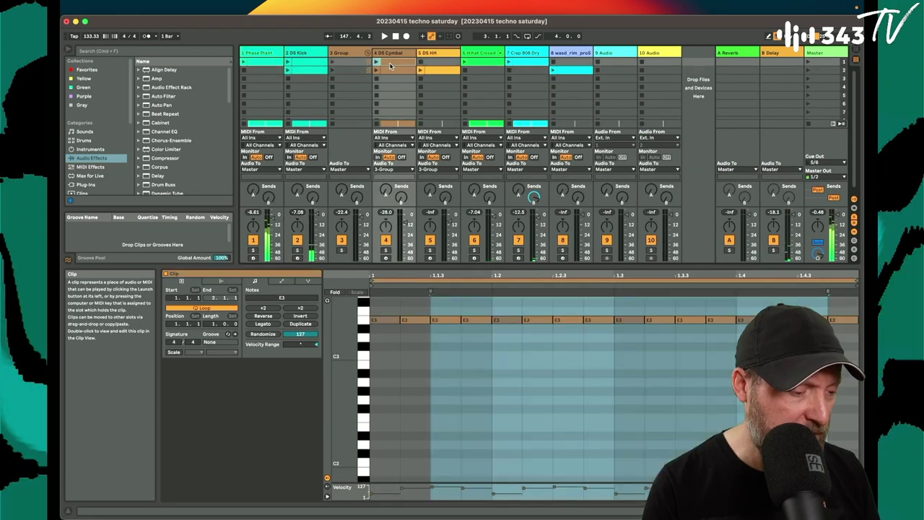
{"action": "left_click", "coordinate": [376, 63]}
{"action": "key", "text": "Tab"}
{"action": "scroll", "coordinate": [428, 106], "scroll_direction": "up", "scroll_amount": 8}
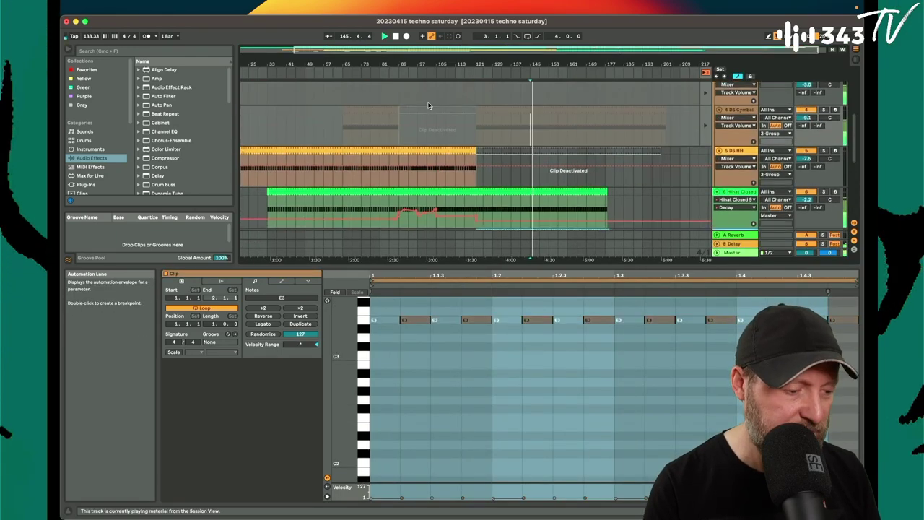
Return the DS Cymbal track to arrangement playback and copy its 24-bar clip from bar 65 to bar 122.
{"action": "left_click", "coordinate": [698, 154]}
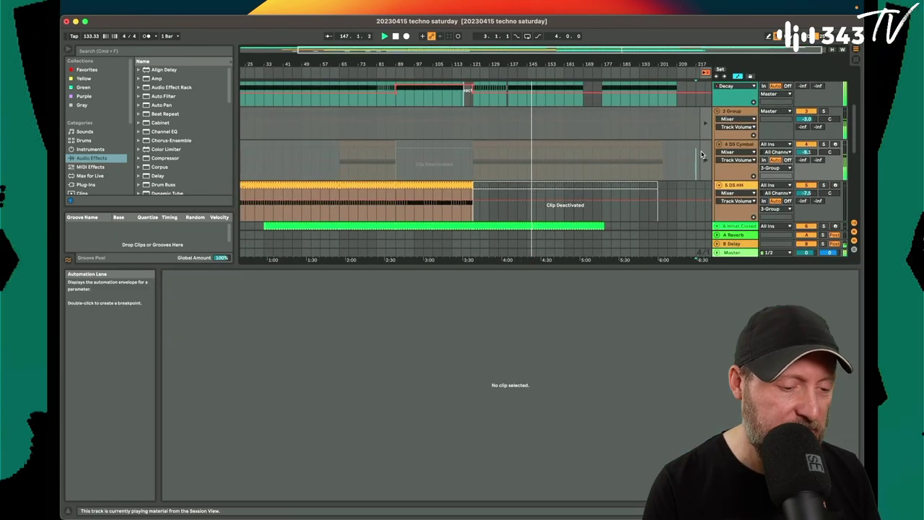
{"action": "left_click", "coordinate": [705, 158]}
{"action": "left_click", "coordinate": [365, 155]}
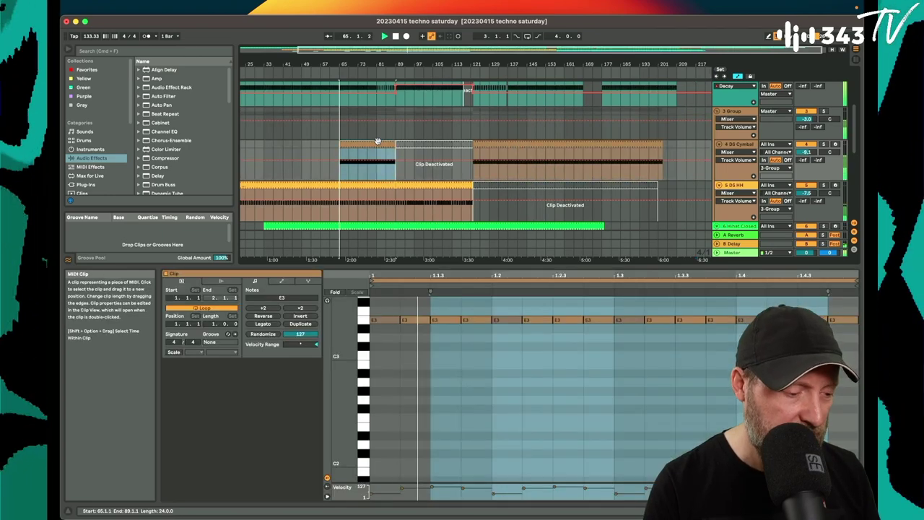
{"action": "key", "text": "Tab"}
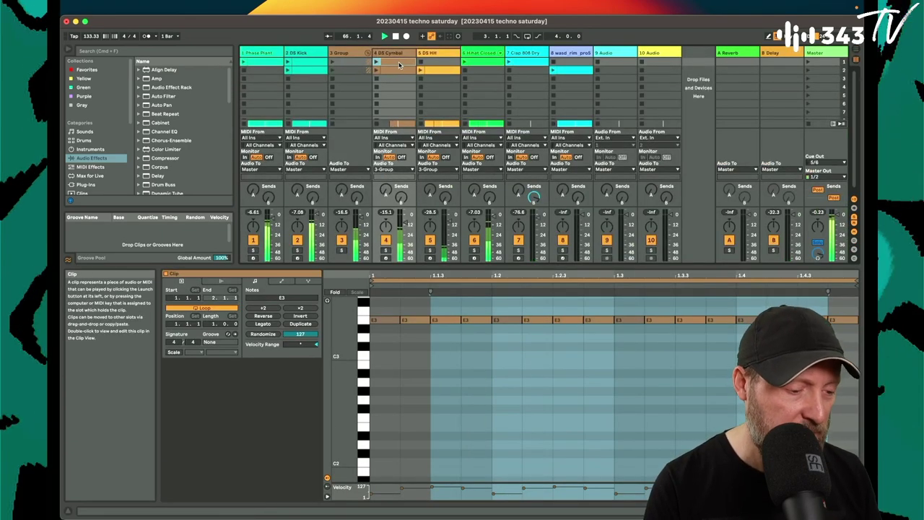
{"action": "key", "text": "Tab"}
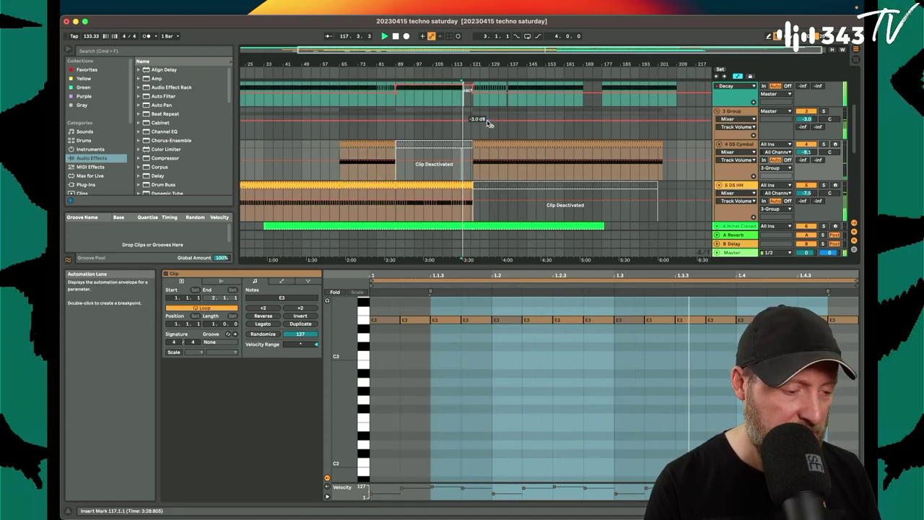
{"action": "left_click_drag", "start_coordinate": [491, 64], "coordinate": [455, 115]}
{"action": "left_click", "coordinate": [343, 137]}
{"action": "left_click", "coordinate": [446, 143]}
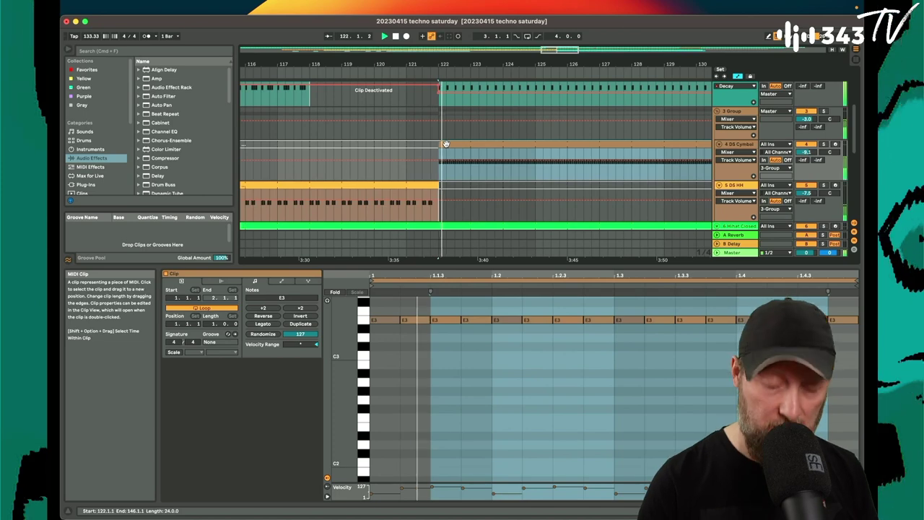
Raise the DS Cymbal track volume to -7.1 dB and add an EQ Eight after its instrument.
{"action": "left_click_drag", "start_coordinate": [807, 152], "coordinate": [807, 144]}
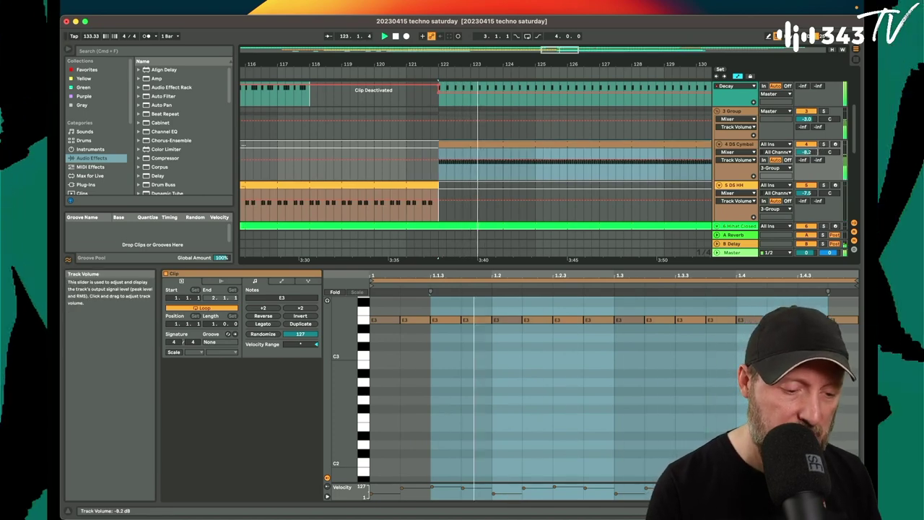
{"action": "left_click", "coordinate": [735, 143]}
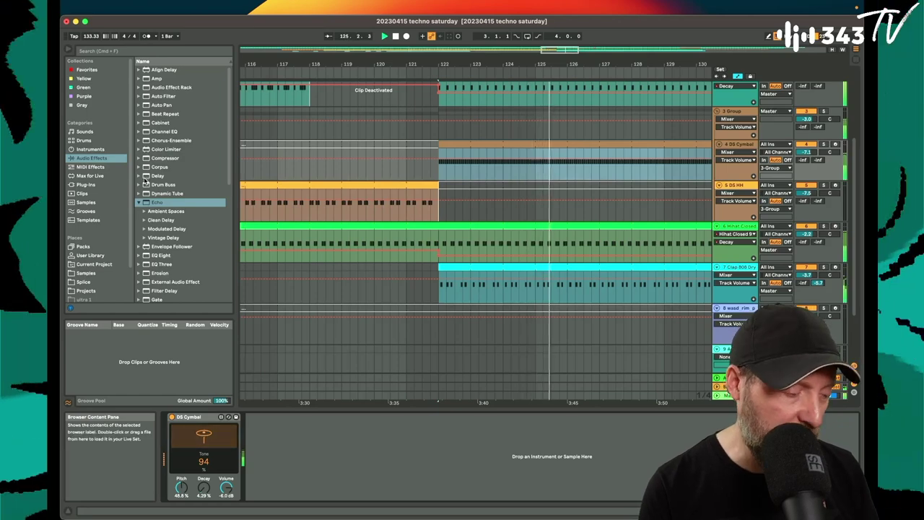
{"action": "left_click_drag", "start_coordinate": [160, 255], "coordinate": [429, 462]}
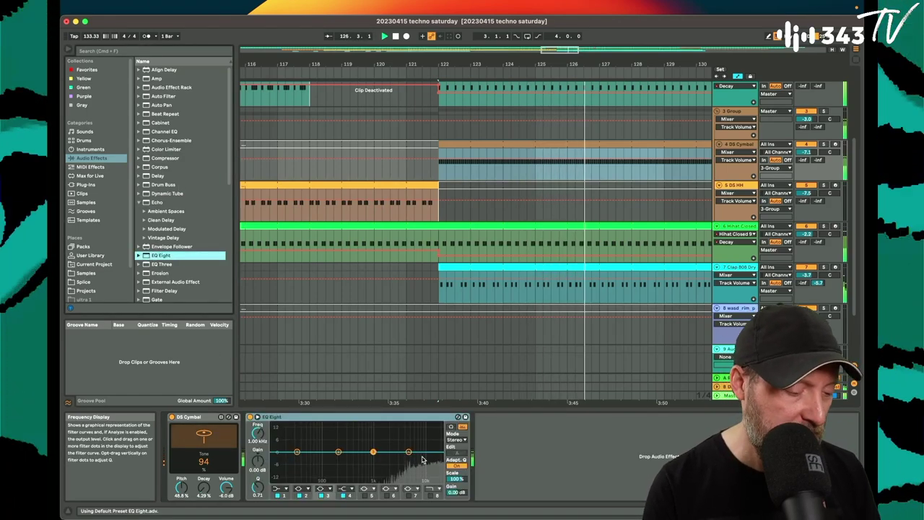
Enable EQ Eight's high-cut filter 8 with a Q of 1.15 and set band 4 to 5.27 kHz at -0.12 dB.
{"action": "left_click", "coordinate": [431, 496]}
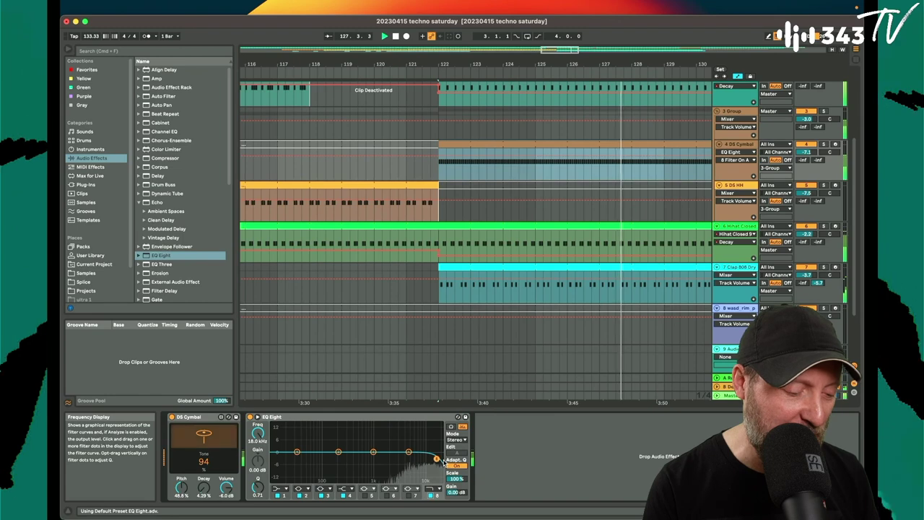
{"action": "left_click_drag", "start_coordinate": [443, 460], "coordinate": [442, 456]}
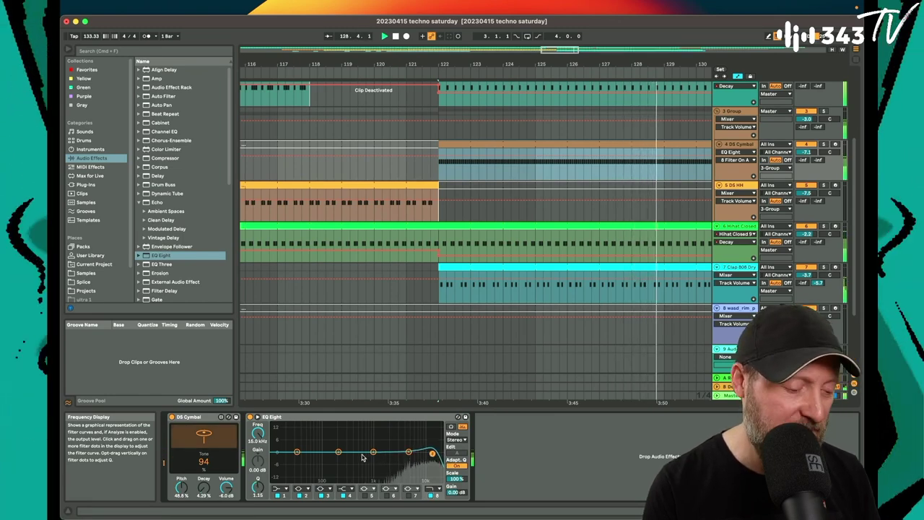
{"action": "left_click_drag", "start_coordinate": [405, 444], "coordinate": [407, 442]}
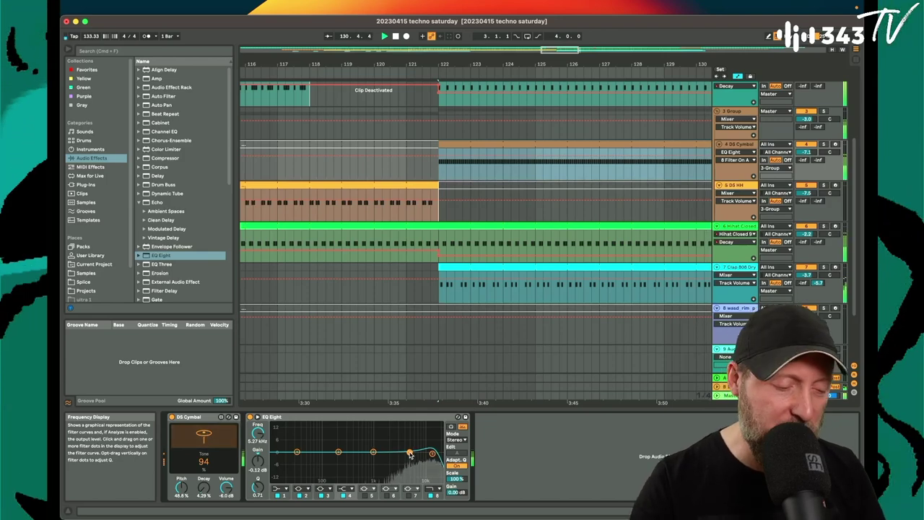
Lower the DS Cymbal track volume to -8.6 dB and extend the start of its sparser second clip back to bar 137.
{"action": "left_click_drag", "start_coordinate": [515, 64], "coordinate": [301, 40]}
{"action": "left_click_drag", "start_coordinate": [807, 152], "coordinate": [808, 165]}
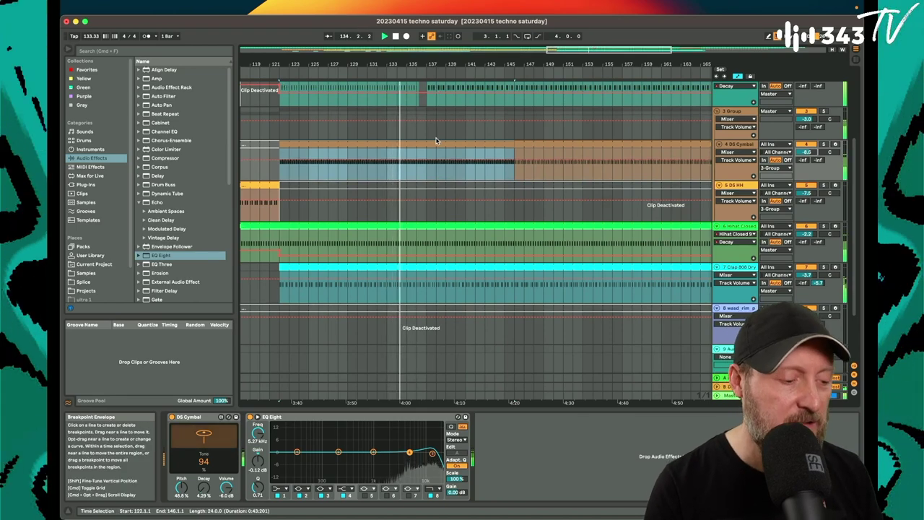
{"action": "scroll", "coordinate": [532, 190], "scroll_direction": "up", "scroll_amount": 3}
{"action": "left_click_drag", "start_coordinate": [533, 190], "coordinate": [445, 203]}
{"action": "scroll", "coordinate": [444, 203], "scroll_direction": "up", "scroll_amount": 3}
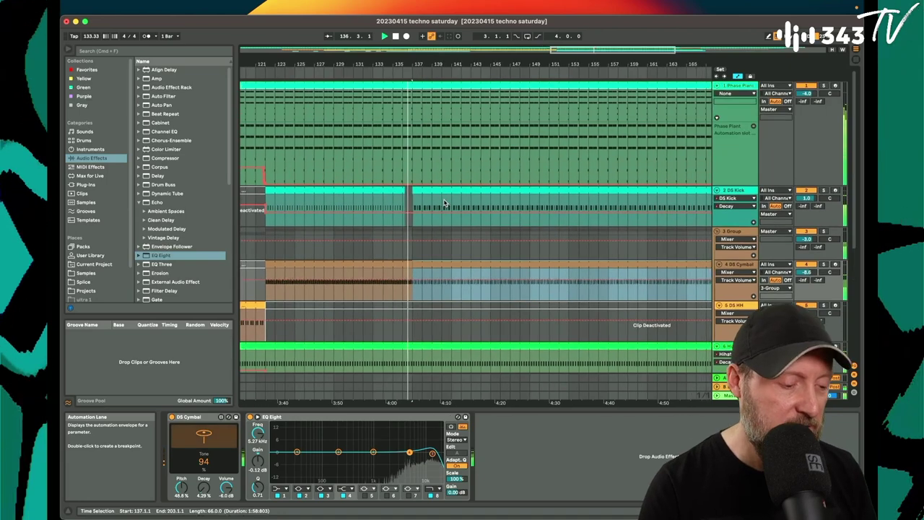
Place the DS Kick break on bar 137 by ending the preceding clip at bar 137 and starting the following clip at bar 138.
{"action": "left_click", "coordinate": [411, 190]}
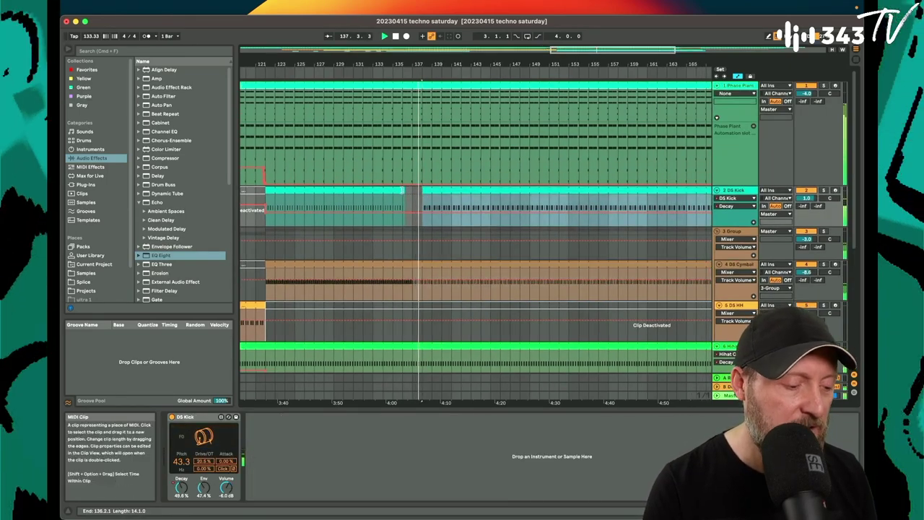
{"action": "left_click", "coordinate": [383, 72]}
{"action": "left_click_drag", "start_coordinate": [412, 64], "coordinate": [412, 94]}
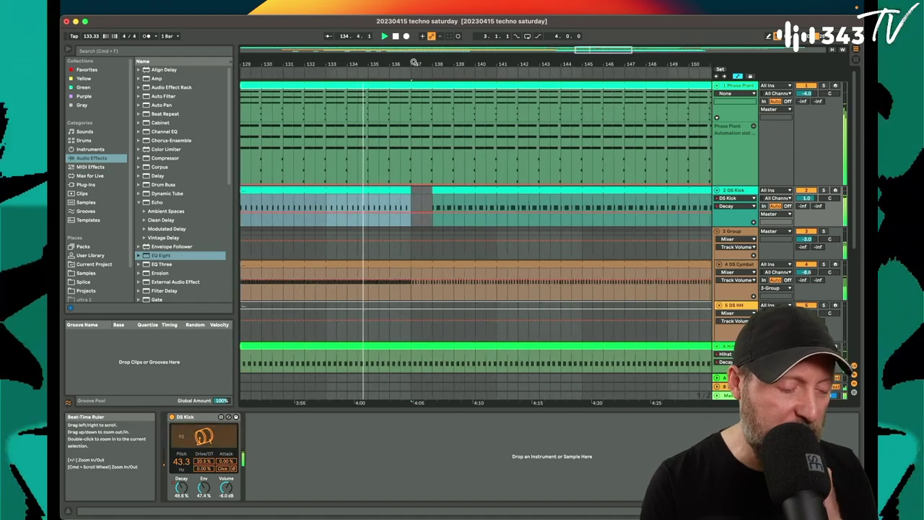
Extend the DS Cymbal clip that starts at bar 122 to end at bar 138.
{"action": "left_click", "coordinate": [323, 203]}
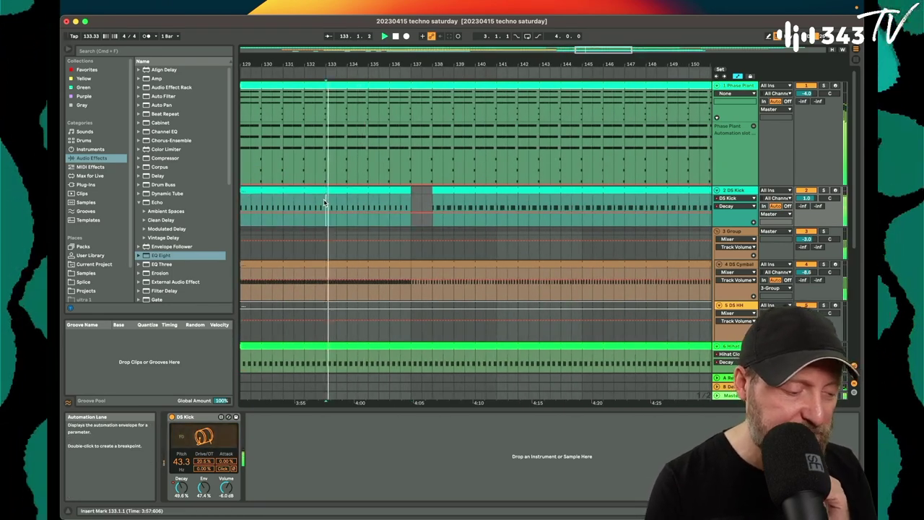
{"action": "left_click", "coordinate": [405, 267]}
{"action": "scroll", "coordinate": [426, 145], "scroll_direction": "left", "scroll_amount": 1}
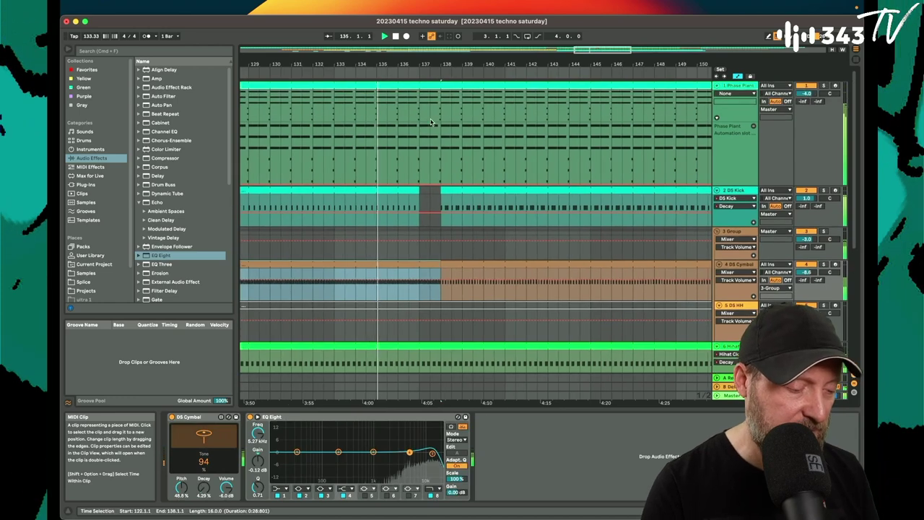
Draw two rising half-bar automation steps for Phase Plant across bar 137 and play them back from bar 136.
{"action": "left_click", "coordinate": [426, 170]}
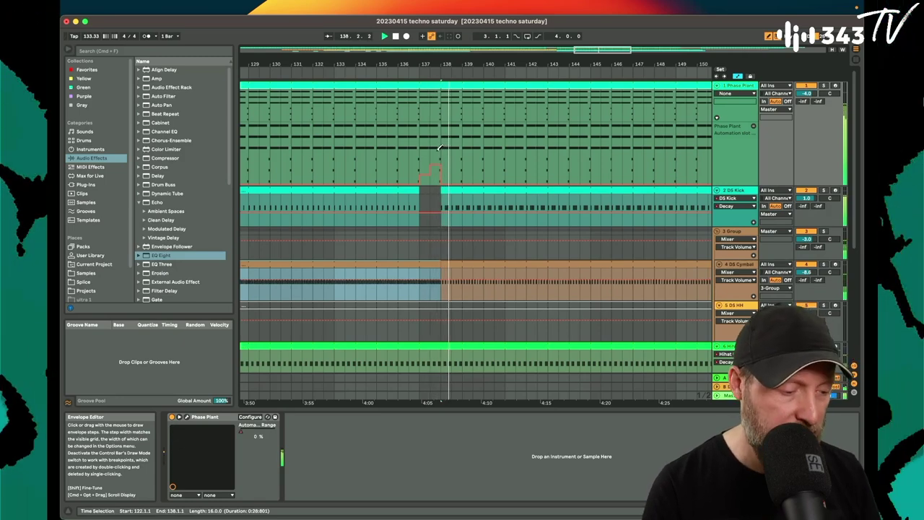
{"action": "left_click", "coordinate": [391, 70]}
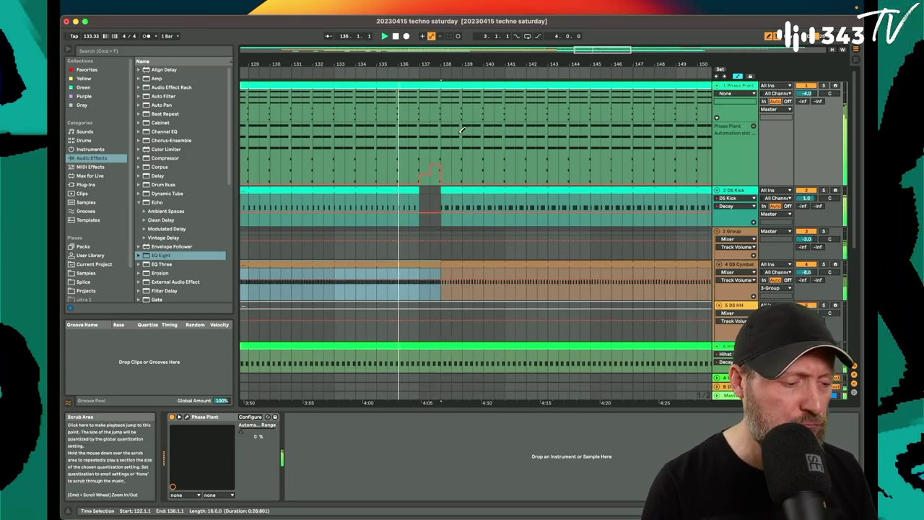
{"action": "left_click", "coordinate": [398, 165]}
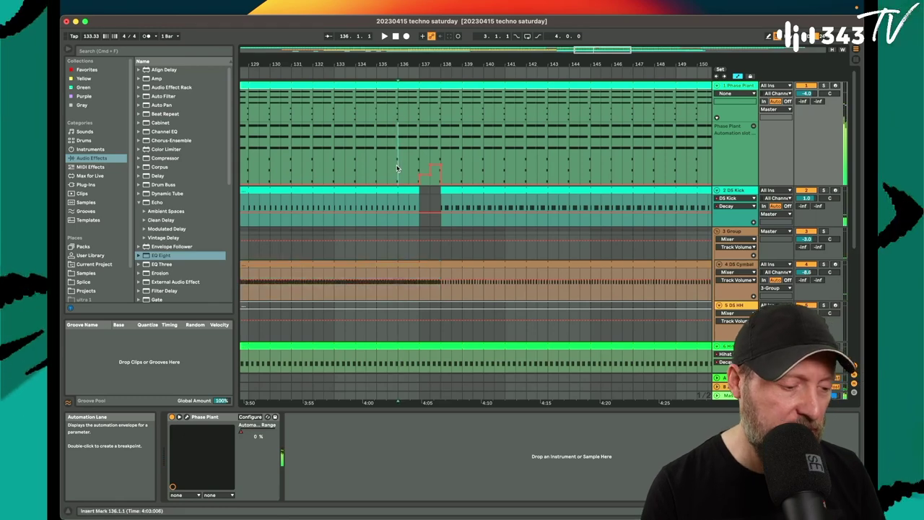
Add a half-bar Phase Plant automation step at bar 138 and lower it below the preceding step while listening.
{"action": "key", "text": "b"}
{"action": "left_click", "coordinate": [447, 147]}
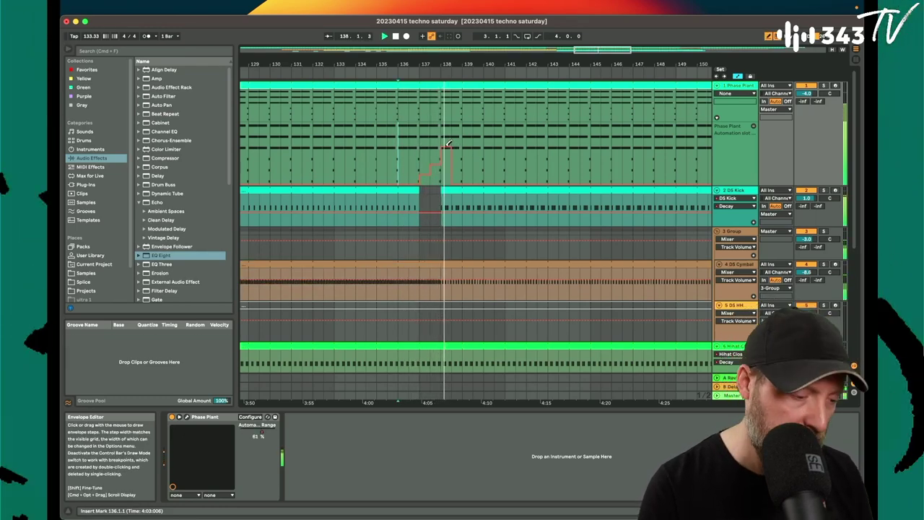
{"action": "left_click", "coordinate": [382, 70]}
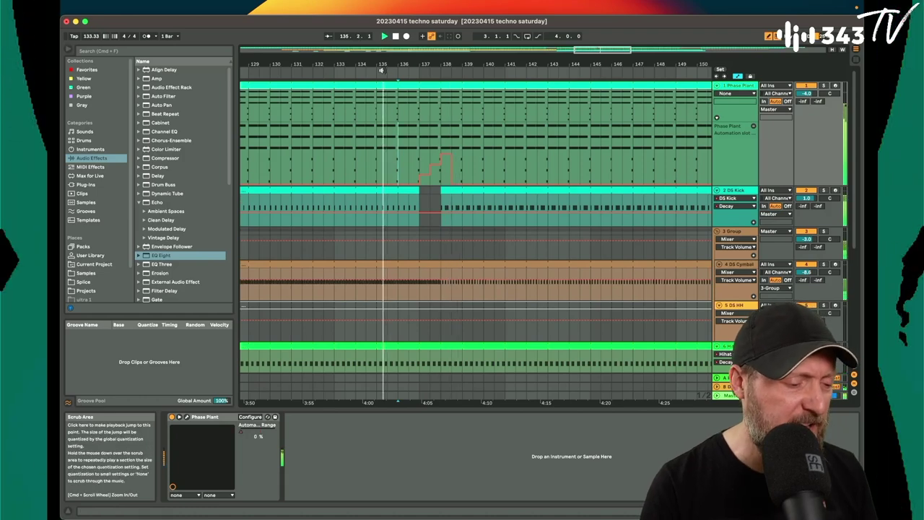
{"action": "scroll", "coordinate": [440, 93], "scroll_direction": "down", "scroll_amount": 1}
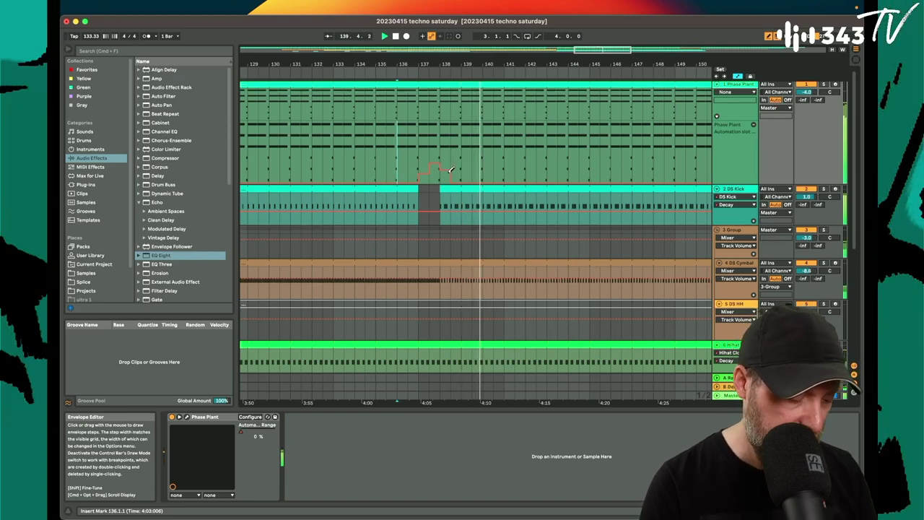
{"action": "key", "text": "b"}
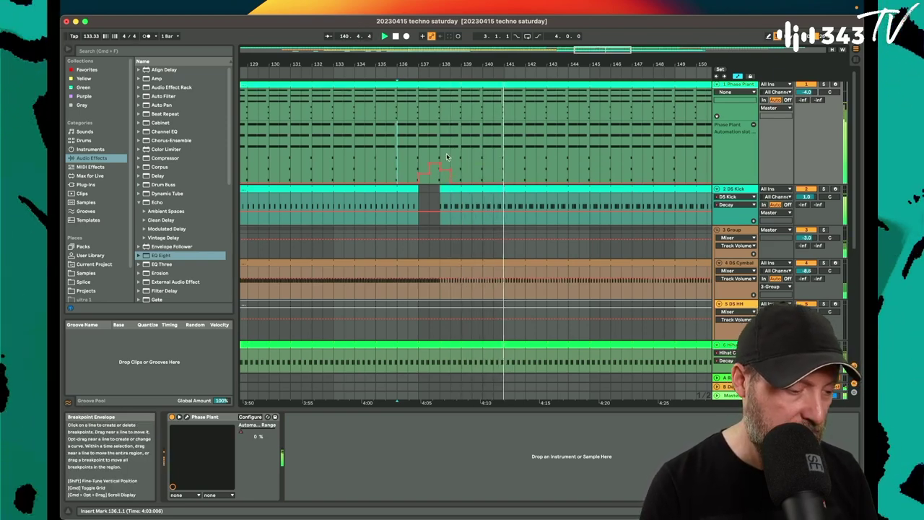
Try repeating the one-bar Phase Plant automation from bar 138 three times and undo the duplicates.
{"action": "left_click_drag", "start_coordinate": [441, 143], "coordinate": [457, 145]}
{"action": "key", "text": "super+d"}
{"action": "key", "text": "super+d"}
{"action": "key", "text": "super+d"}
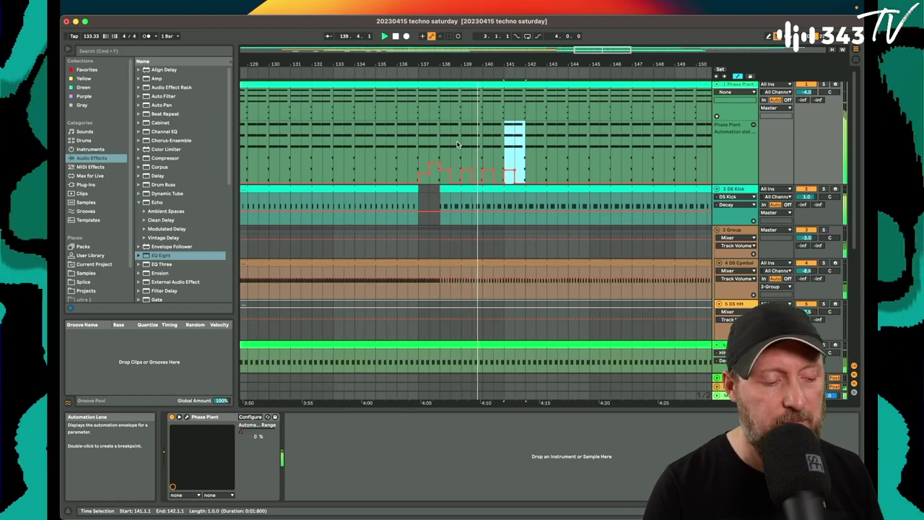
{"action": "key", "text": "super+z"}
{"action": "key", "text": "super+z"}
{"action": "key", "text": "super+z"}
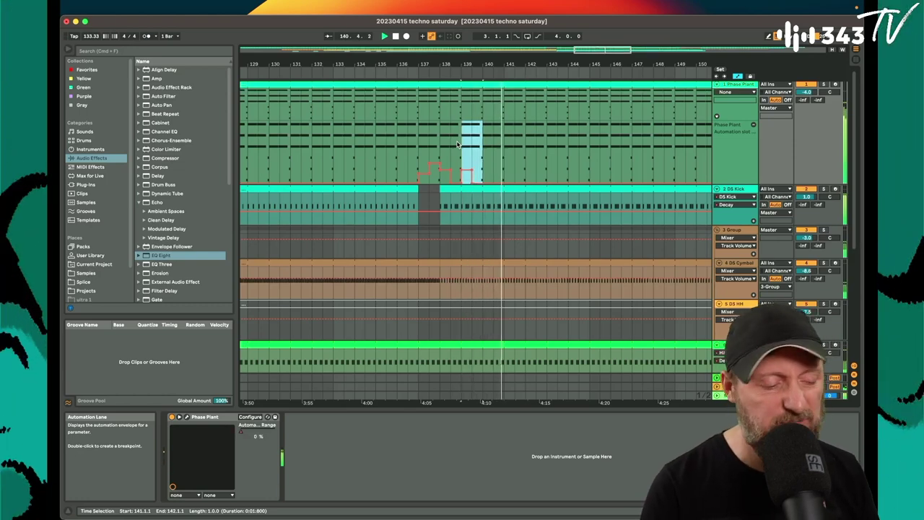
Listen to the bar 137 break and compare it with the Phase Plant automation at bars 81 to 83.
{"action": "left_click", "coordinate": [397, 72]}
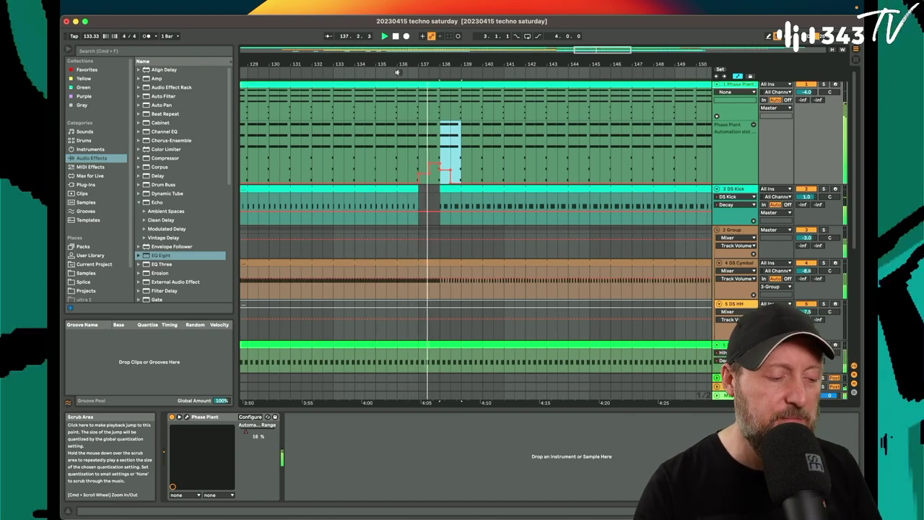
{"action": "left_click_drag", "start_coordinate": [458, 64], "coordinate": [457, 138]}
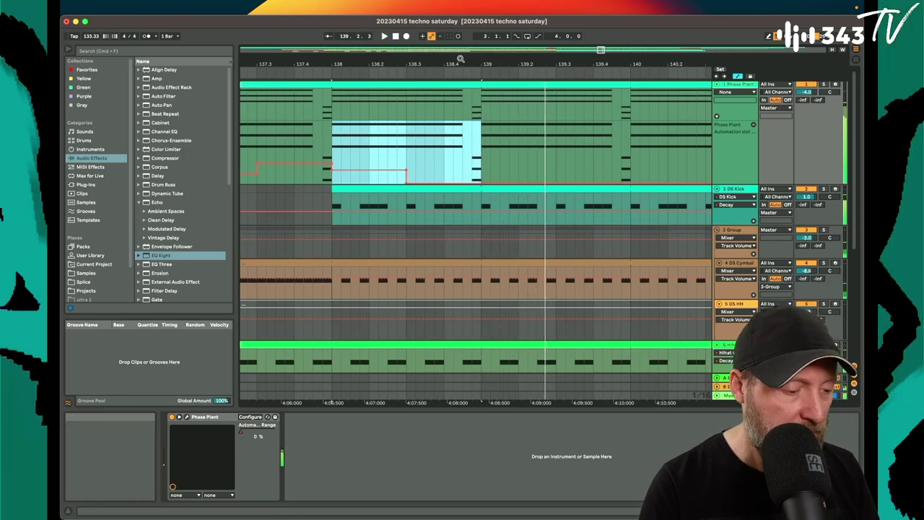
{"action": "left_click_drag", "start_coordinate": [463, 402], "coordinate": [463, 400]}
{"action": "scroll", "coordinate": [311, 136], "scroll_direction": "left", "scroll_amount": 5}
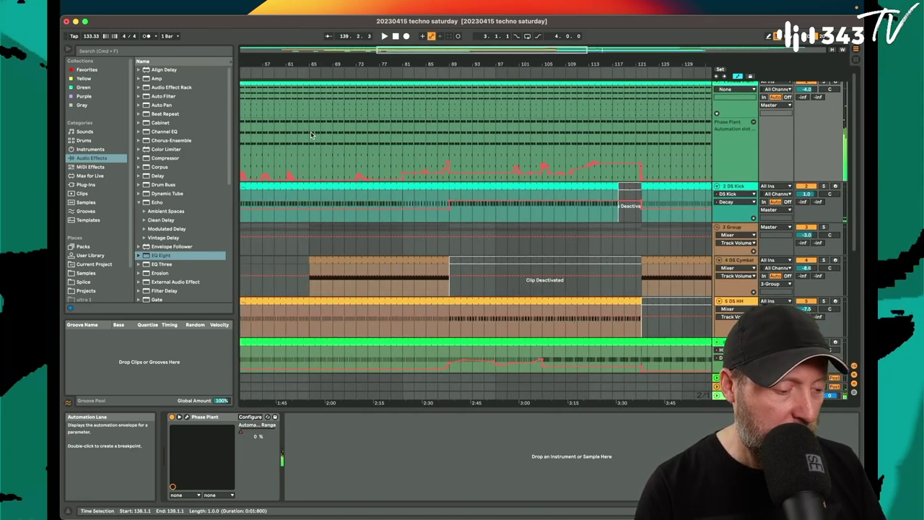
{"action": "left_click", "coordinate": [401, 158]}
{"action": "key", "text": "space"}
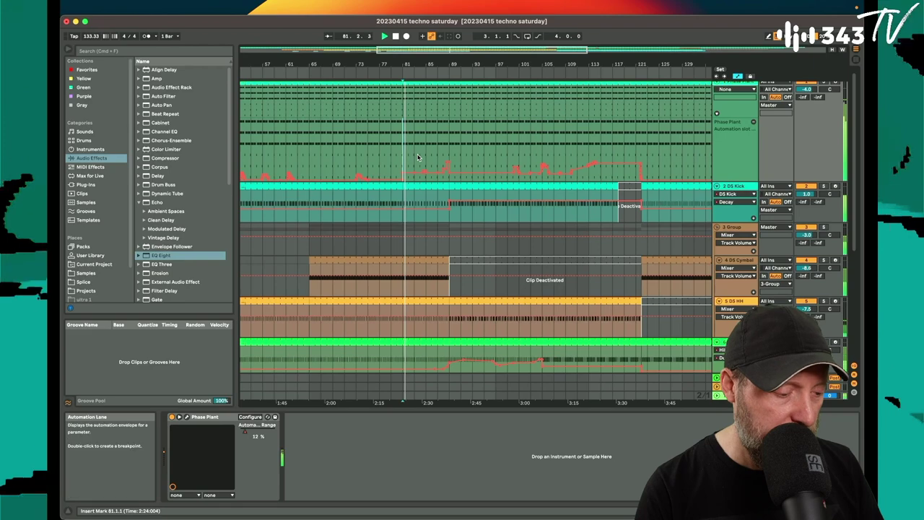
{"action": "left_click_drag", "start_coordinate": [413, 64], "coordinate": [413, 94]}
{"action": "left_click_drag", "start_coordinate": [390, 163], "coordinate": [406, 166]}
Hold the Phase Plant automation at about 22% from bar 138 until the next kick break.
{"action": "scroll", "coordinate": [416, 164], "scroll_direction": "right", "scroll_amount": 11}
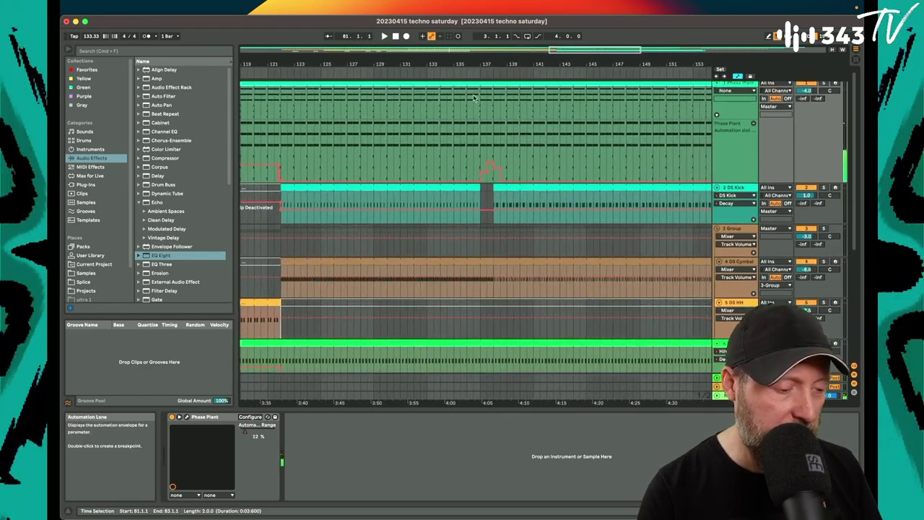
{"action": "left_click", "coordinate": [467, 75]}
{"action": "scroll", "coordinate": [505, 175], "scroll_direction": "up", "scroll_amount": 5}
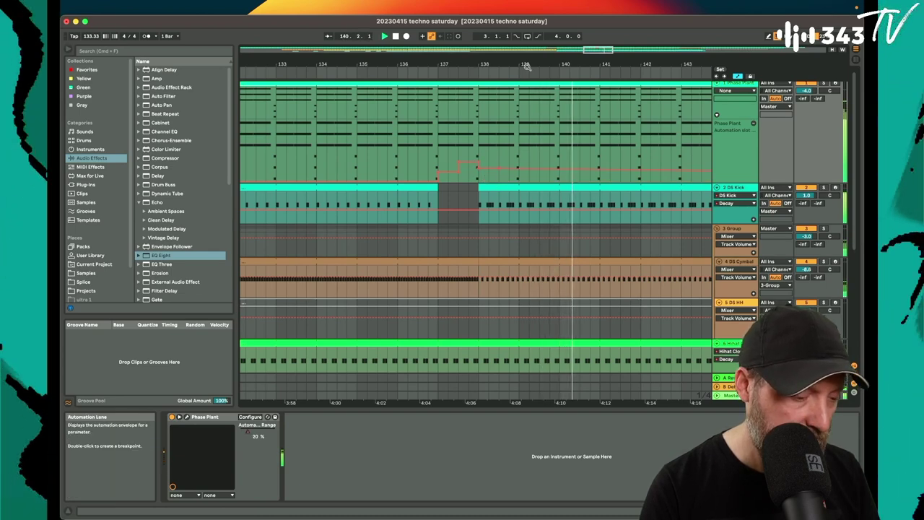
{"action": "left_click_drag", "start_coordinate": [526, 65], "coordinate": [526, 43]}
{"action": "key", "text": "space"}
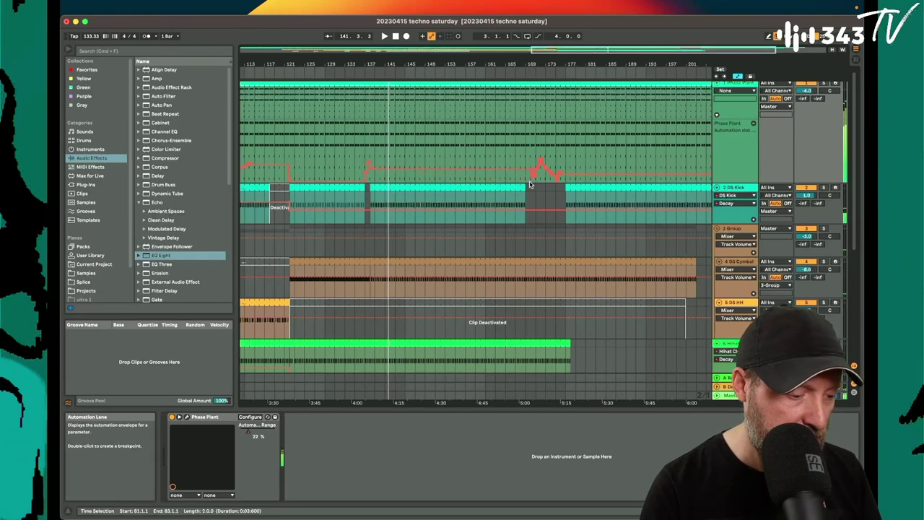
Lower the Phase Plant automation breakpoint at bar 138 to form a gradual rise and play from 137.2.4.
{"action": "left_click_drag", "start_coordinate": [374, 62], "coordinate": [310, 133]}
{"action": "left_click_drag", "start_coordinate": [323, 169], "coordinate": [323, 173]}
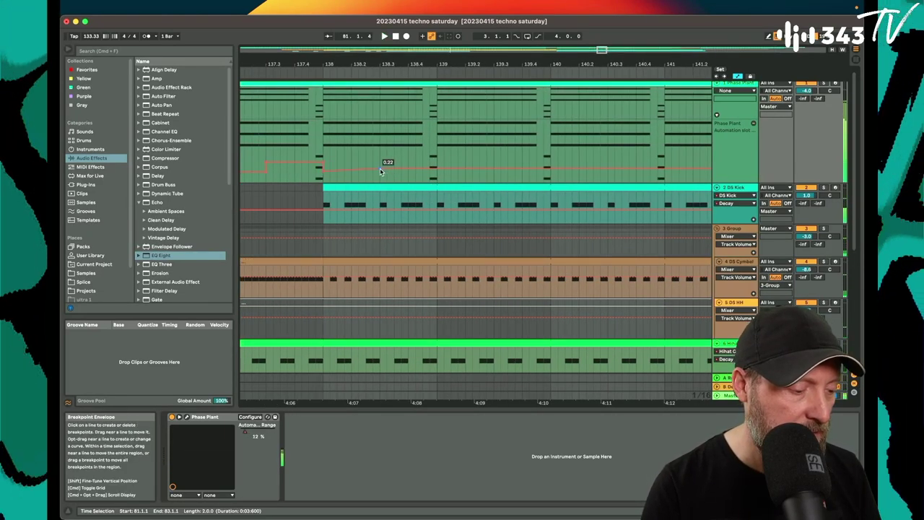
{"action": "key", "text": "space"}
{"action": "left_click", "coordinate": [260, 130]}
{"action": "key", "text": "space"}
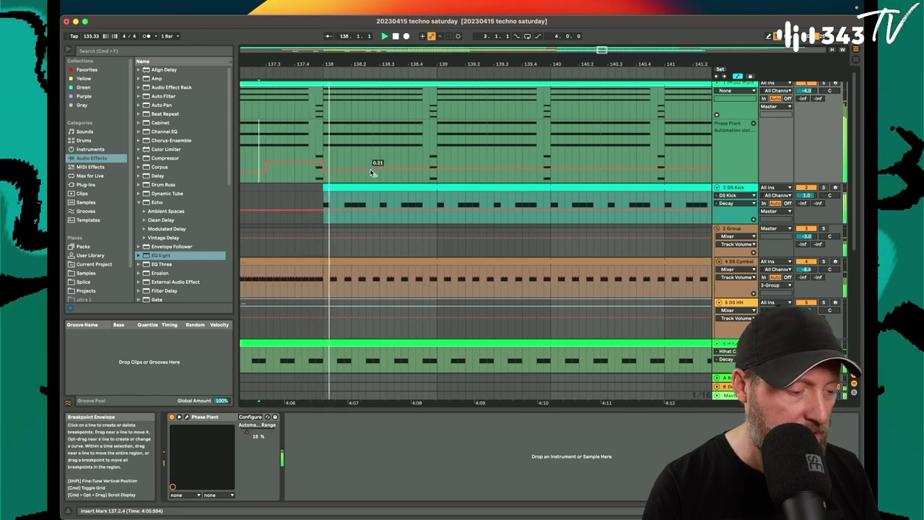
Listen through the section after the bar 137 break, then restart playback from bar 117 ahead of the transition.
{"action": "left_click", "coordinate": [380, 170]}
{"action": "left_click", "coordinate": [343, 74]}
{"action": "left_click_drag", "start_coordinate": [344, 64], "coordinate": [415, 15]}
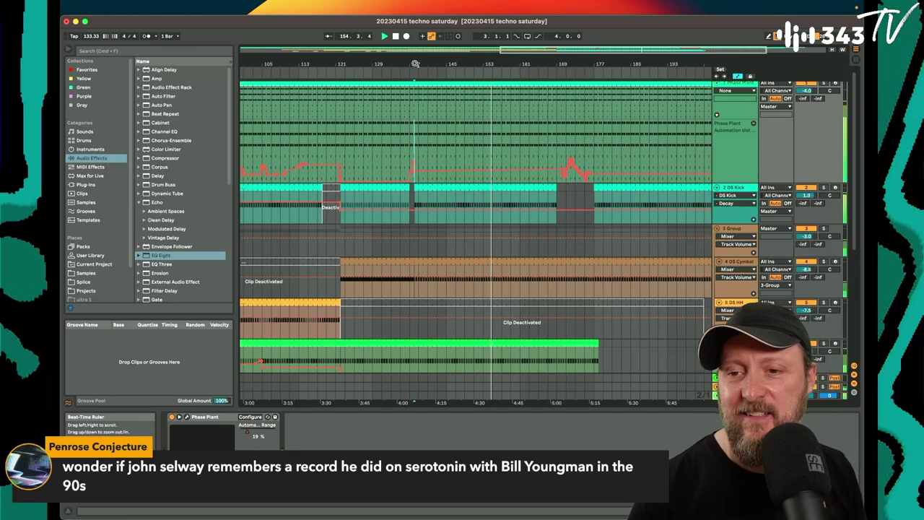
{"action": "key", "text": "space"}
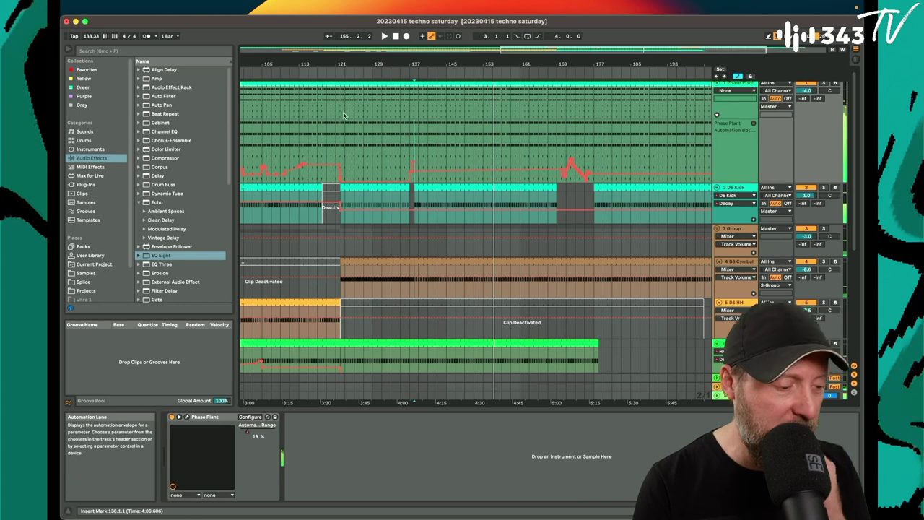
{"action": "left_click", "coordinate": [319, 123]}
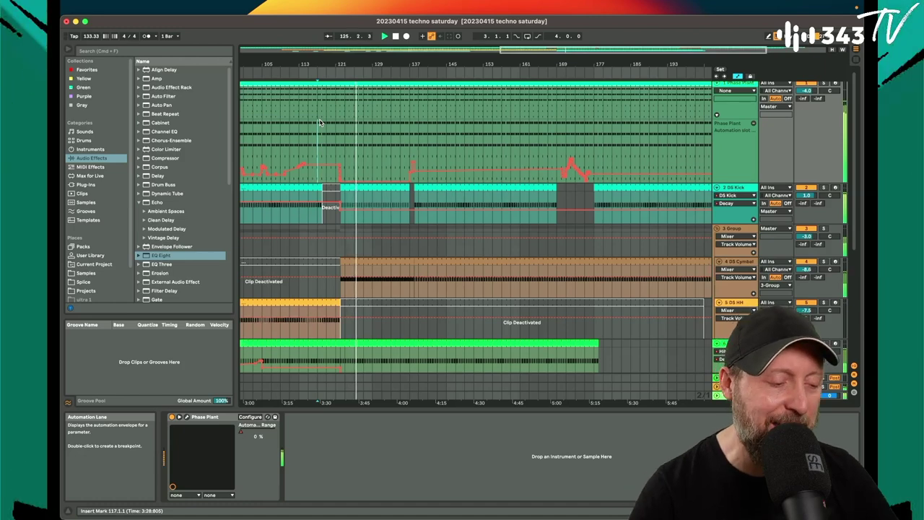
Split the rim track's deactivated clip at bar 133 and reactivate the part after the split.
{"action": "scroll", "coordinate": [477, 217], "scroll_direction": "down", "scroll_amount": 5}
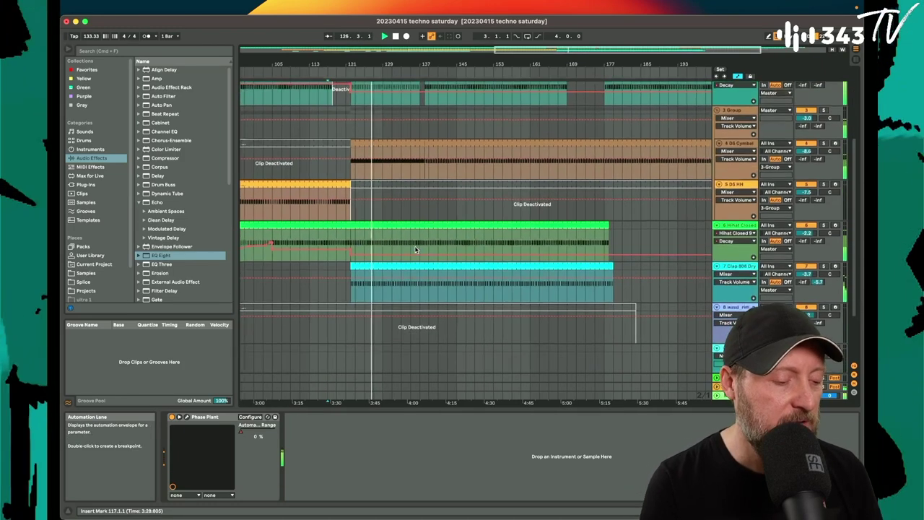
{"action": "scroll", "coordinate": [629, 268], "scroll_direction": "down", "scroll_amount": 1}
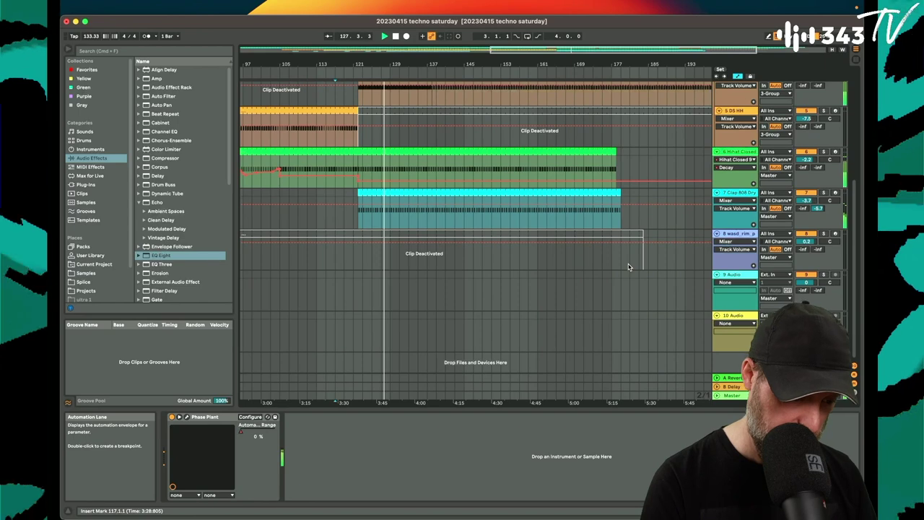
{"action": "scroll", "coordinate": [612, 255], "scroll_direction": "down", "scroll_amount": 3}
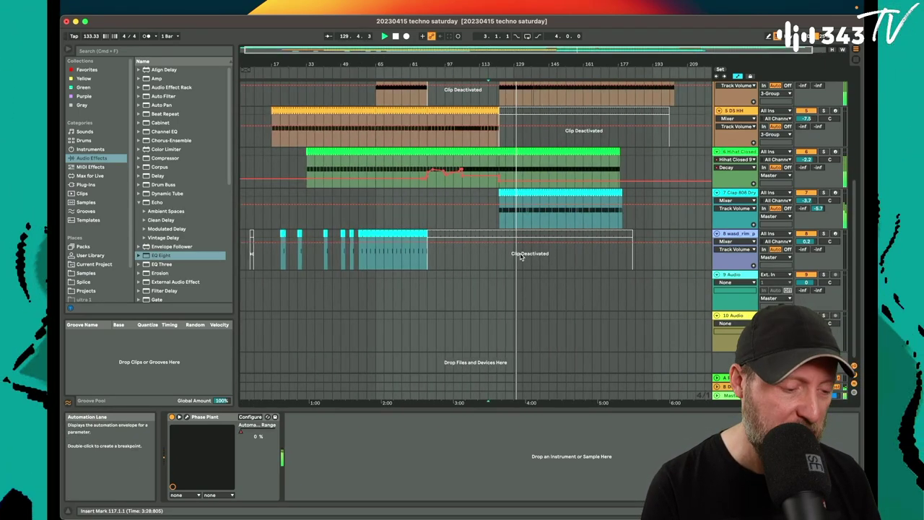
{"action": "left_click", "coordinate": [524, 260]}
{"action": "key", "text": "super+e"}
{"action": "left_click", "coordinate": [528, 235]}
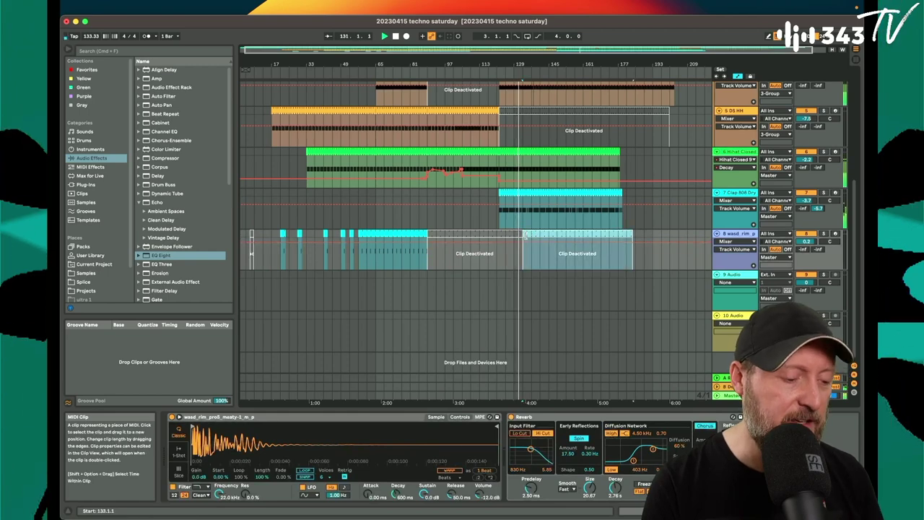
{"action": "key", "text": "0"}
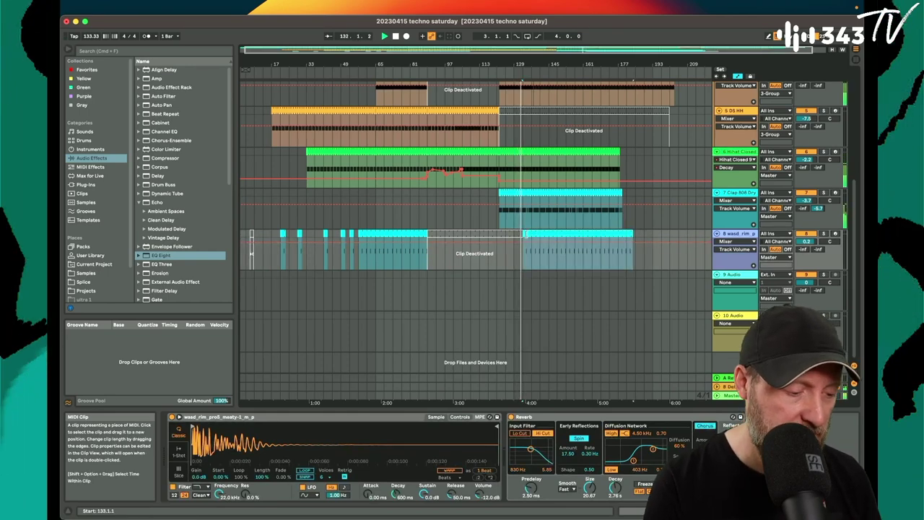
Extend the reactivated rim clip's start back to bar 121, open its notes and set the rim track's volume to 0.8 dB.
{"action": "left_click_drag", "start_coordinate": [525, 235], "coordinate": [497, 235]}
{"action": "double_click", "coordinate": [513, 234]}
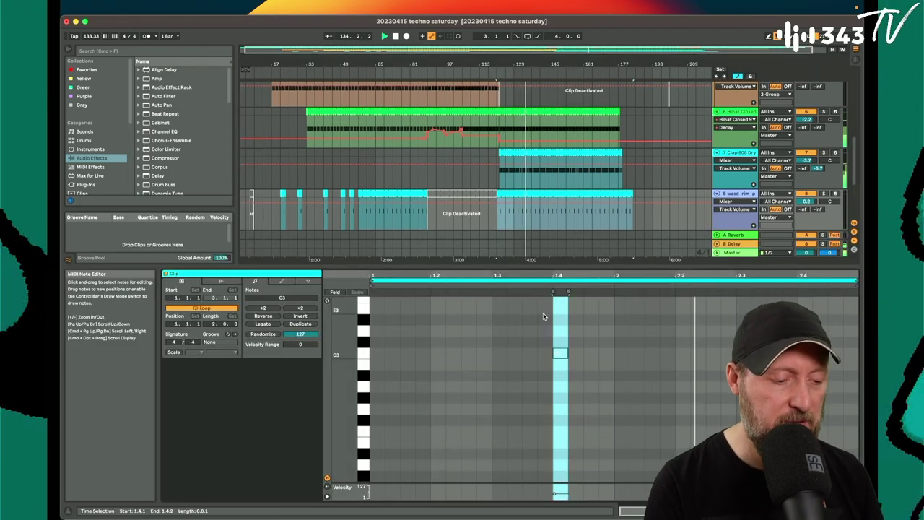
{"action": "left_click_drag", "start_coordinate": [804, 204], "coordinate": [799, 203]}
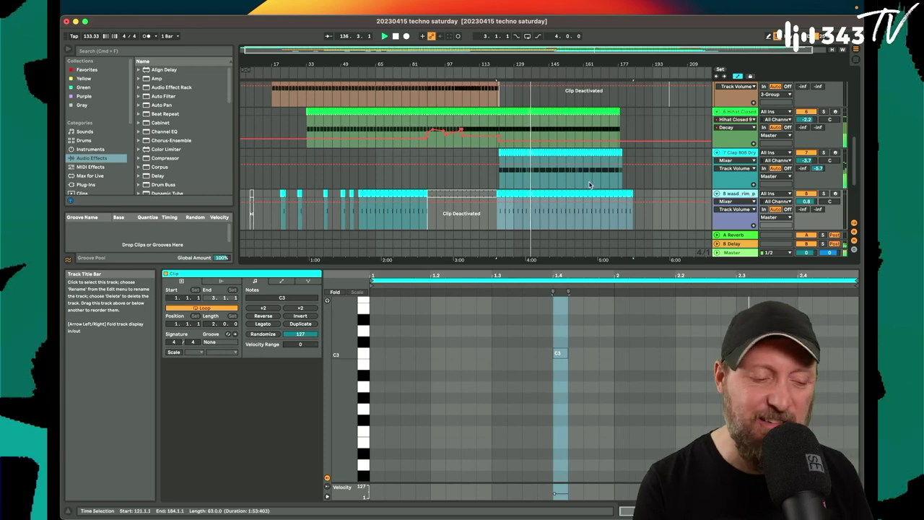
Copy five bars of flat Phase Plant automation from before the bar 137 break and paste them over bars 138 to 143.
{"action": "scroll", "coordinate": [619, 165], "scroll_direction": "up", "scroll_amount": 5}
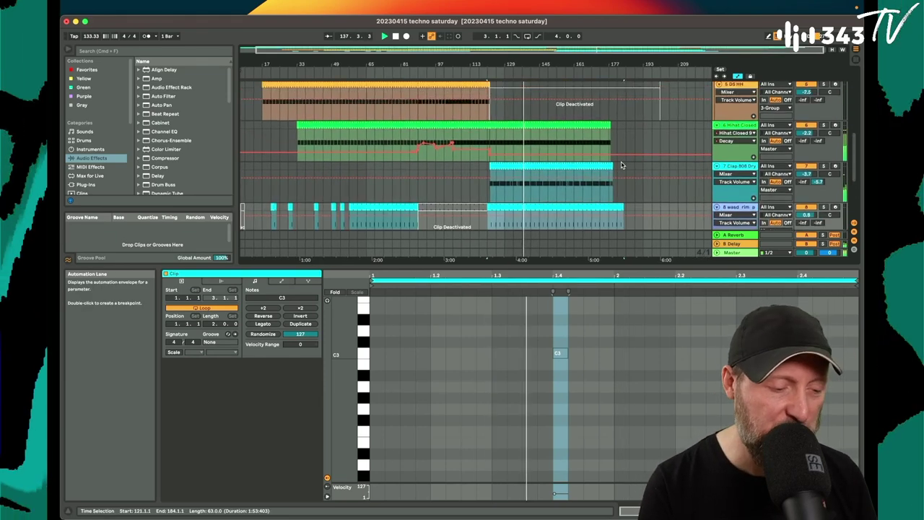
{"action": "scroll", "coordinate": [622, 165], "scroll_direction": "up", "scroll_amount": 8}
{"action": "left_click_drag", "start_coordinate": [553, 65], "coordinate": [553, 101]}
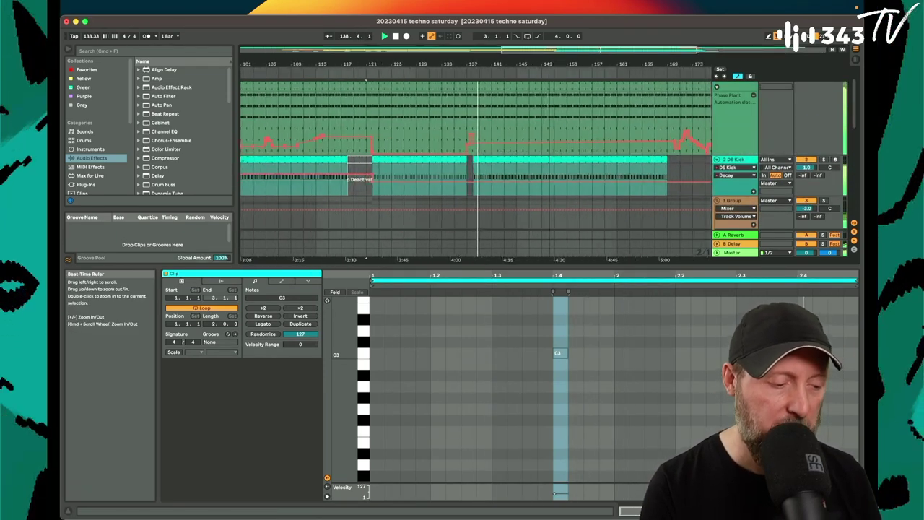
{"action": "key", "text": "space"}
{"action": "left_click", "coordinate": [378, 142]}
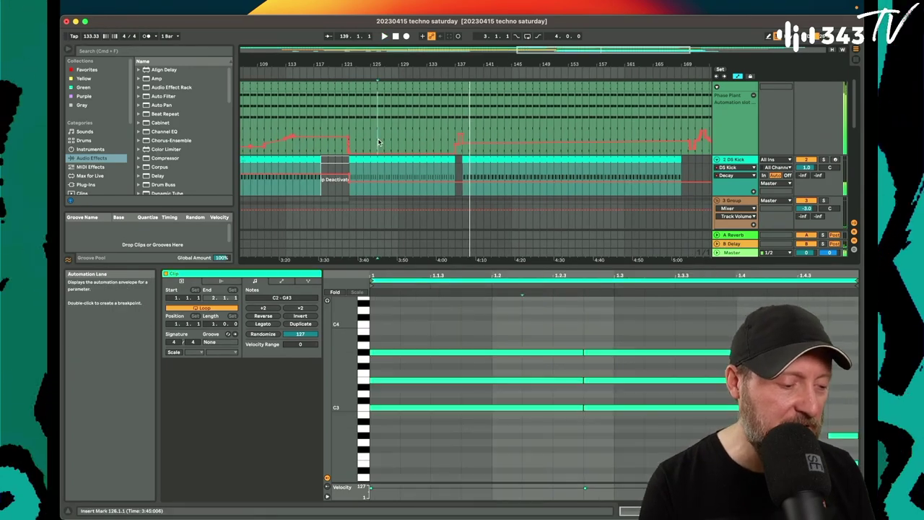
{"action": "left_click_drag", "start_coordinate": [378, 142], "coordinate": [426, 142]}
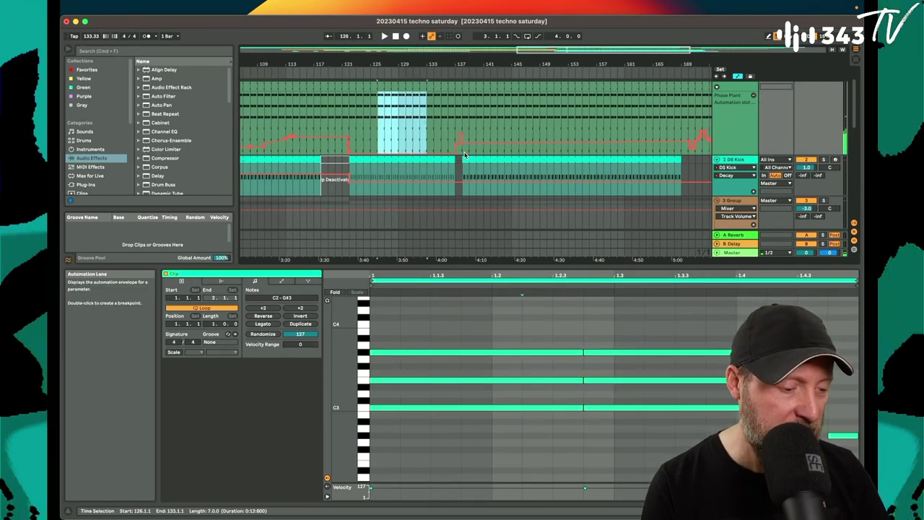
{"action": "left_click", "coordinate": [390, 141]}
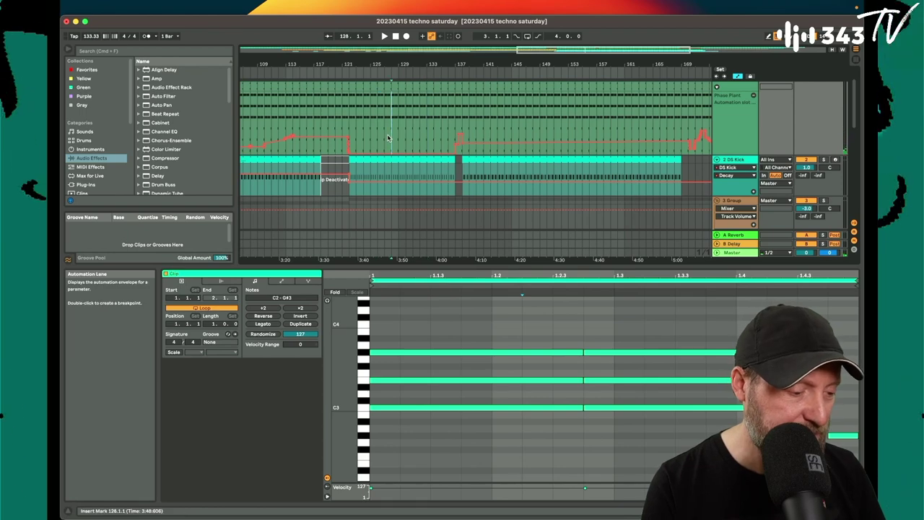
{"action": "scroll", "coordinate": [387, 151], "scroll_direction": "up", "scroll_amount": 1}
{"action": "scroll", "coordinate": [387, 151], "scroll_direction": "up", "scroll_amount": 1}
{"action": "scroll", "coordinate": [388, 150], "scroll_direction": "left", "scroll_amount": 1}
{"action": "left_click_drag", "start_coordinate": [384, 152], "coordinate": [417, 175]}
{"action": "left_click_drag", "start_coordinate": [469, 156], "coordinate": [504, 169]}
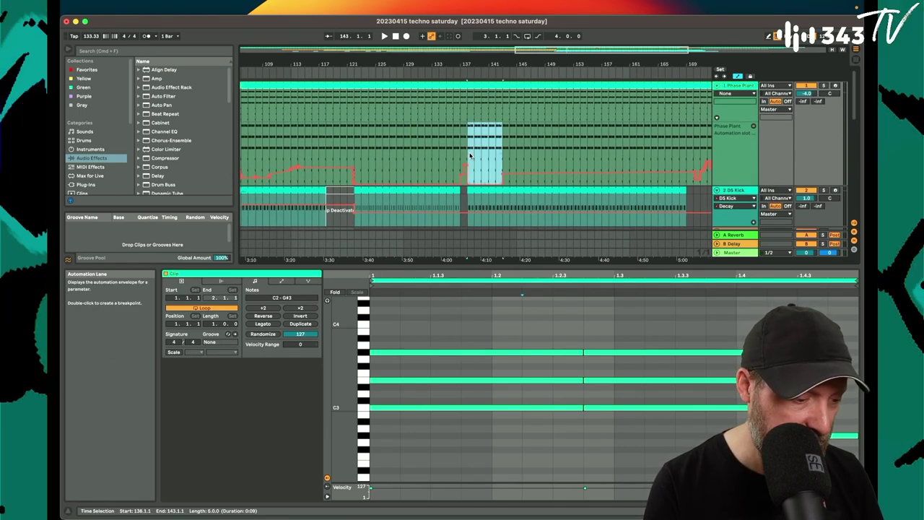
Duplicate the five-bar flat Phase Plant automation four times, up to bar 163, and play from just before the bar 137 break.
{"action": "key", "text": "space"}
{"action": "key", "text": "super+d"}
{"action": "key", "text": "super+d"}
{"action": "key", "text": "super+d"}
{"action": "key", "text": "super+d"}
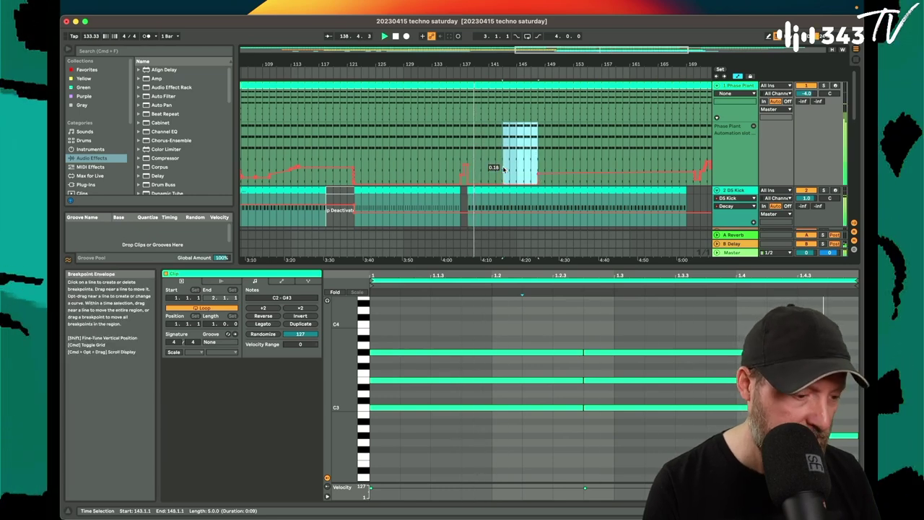
{"action": "left_click", "coordinate": [433, 76]}
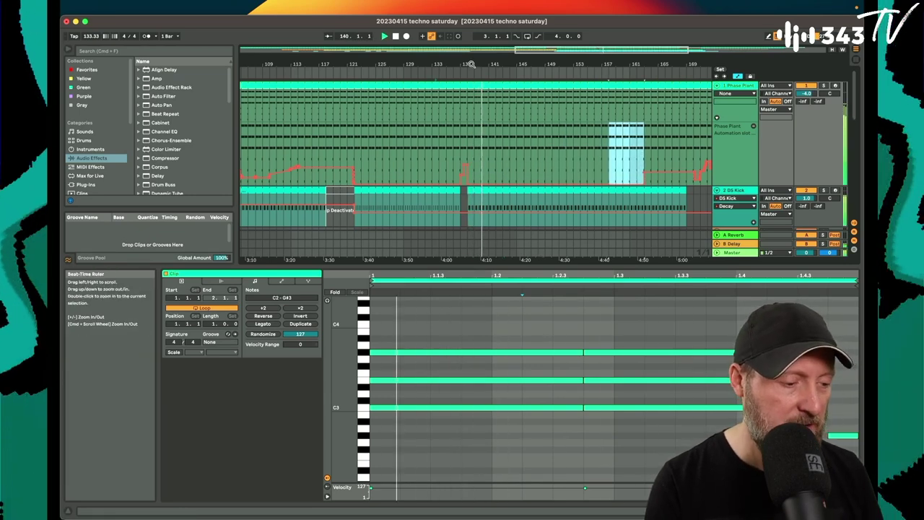
{"action": "left_click_drag", "start_coordinate": [472, 62], "coordinate": [440, 65]}
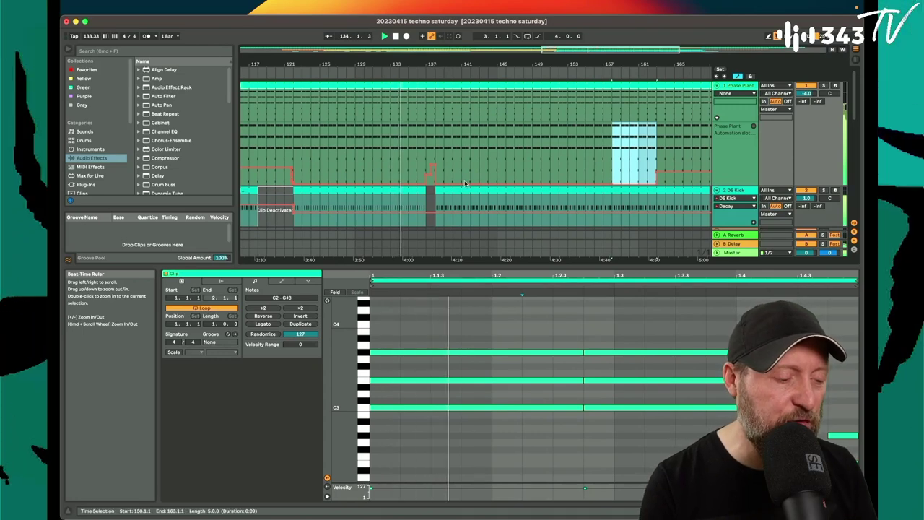
Start the sparser cymbal clip at bar 137 and place a copy of the denser 16-bar cymbal clip from bar 138 to 154.
{"action": "scroll", "coordinate": [436, 176], "scroll_direction": "down", "scroll_amount": 5}
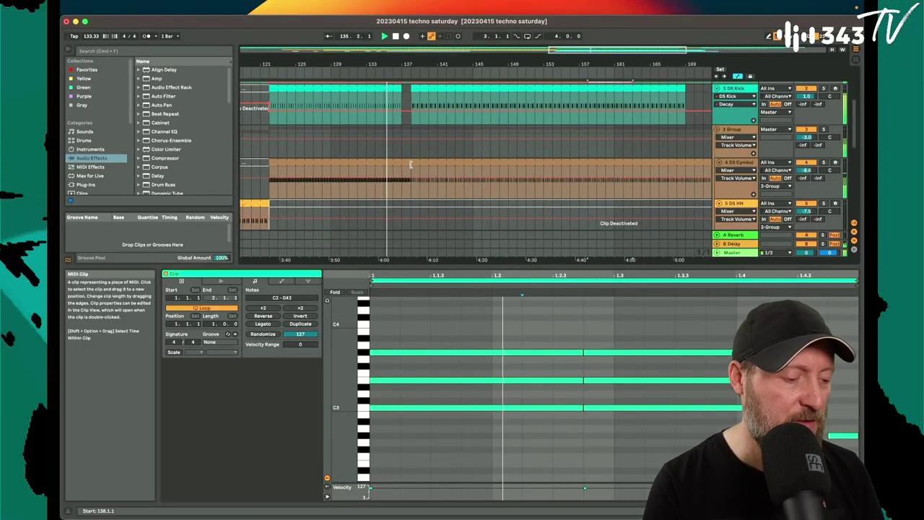
{"action": "left_click", "coordinate": [397, 160]}
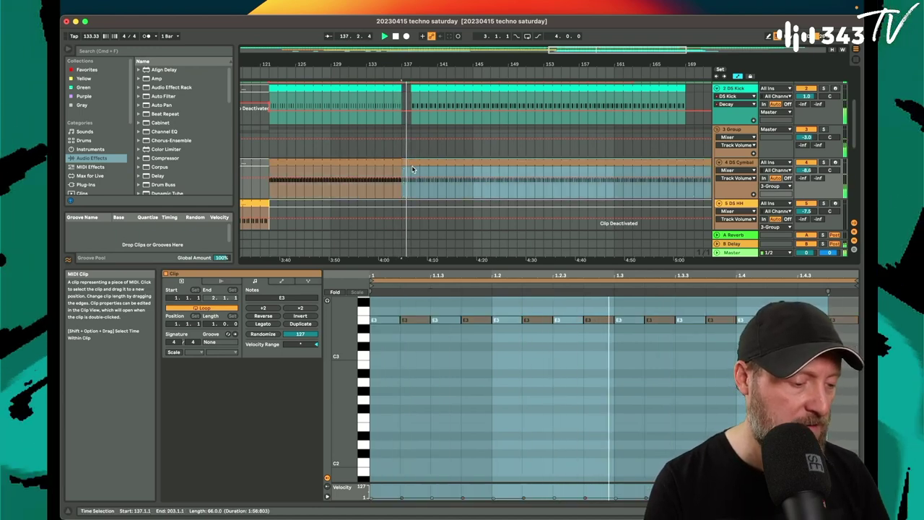
{"action": "left_click", "coordinate": [413, 166]}
Raise the closed hi-hat's Decay automation to about 427 ms from bar 138.
{"action": "scroll", "coordinate": [412, 166], "scroll_direction": "down", "scroll_amount": 4}
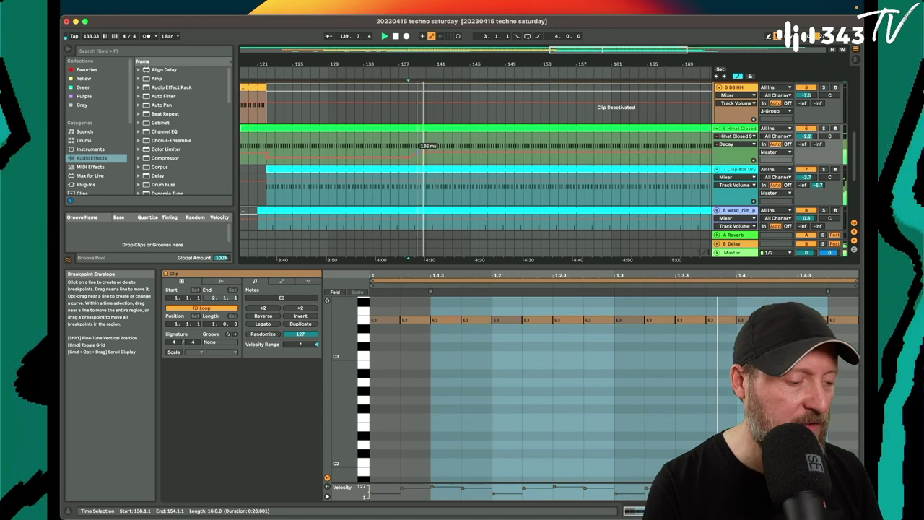
{"action": "left_click_drag", "start_coordinate": [409, 151], "coordinate": [409, 145]}
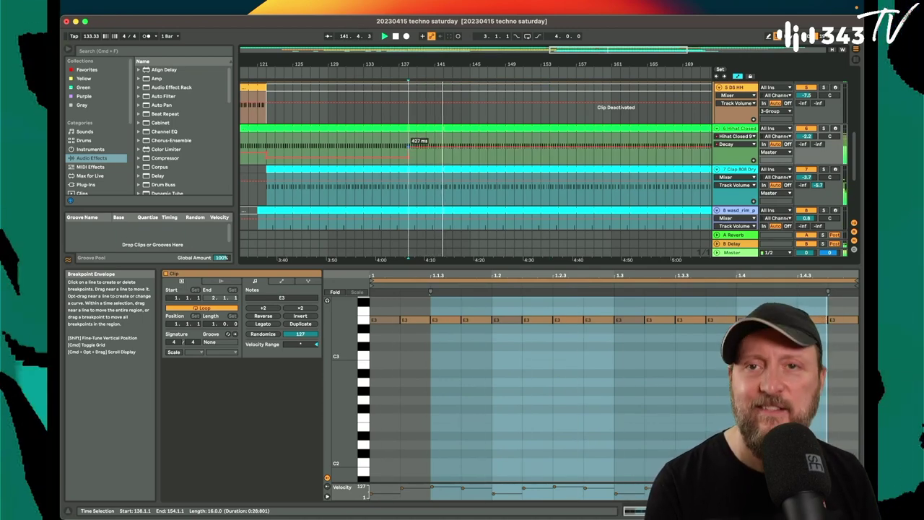
{"action": "scroll", "coordinate": [406, 149], "scroll_direction": "down", "scroll_amount": 1}
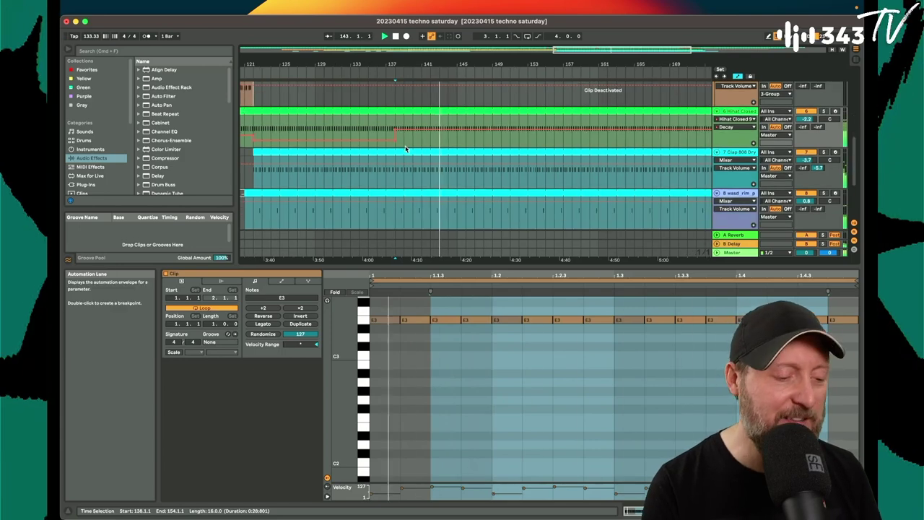
Audition a longer decay of up to about 1.99 s on the Clap 808 Dry sampler and show its Ve Decay automation.
{"action": "scroll", "coordinate": [406, 149], "scroll_direction": "down", "scroll_amount": 1}
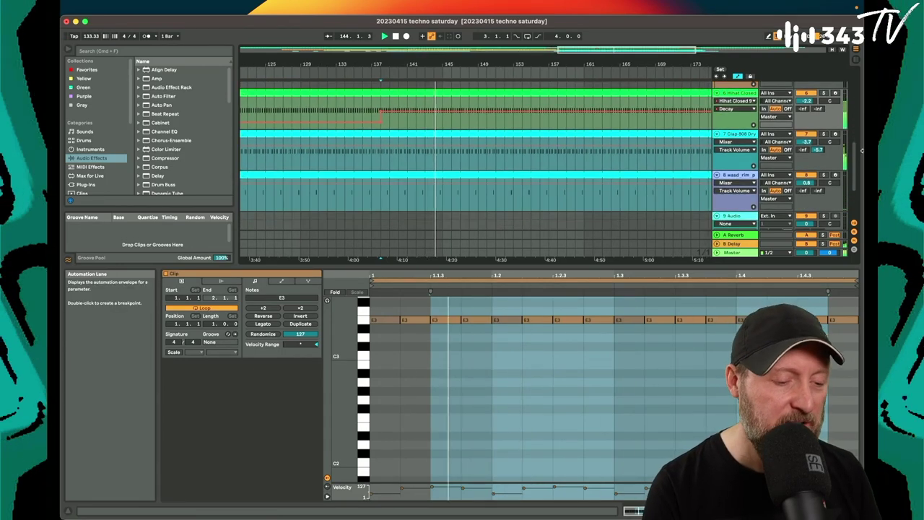
{"action": "double_click", "coordinate": [741, 134]}
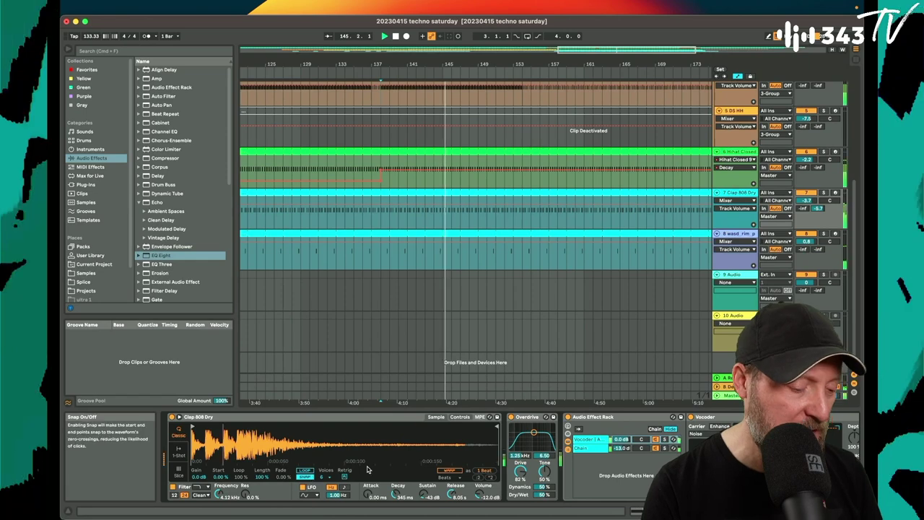
{"action": "left_click_drag", "start_coordinate": [398, 494], "coordinate": [397, 470]}
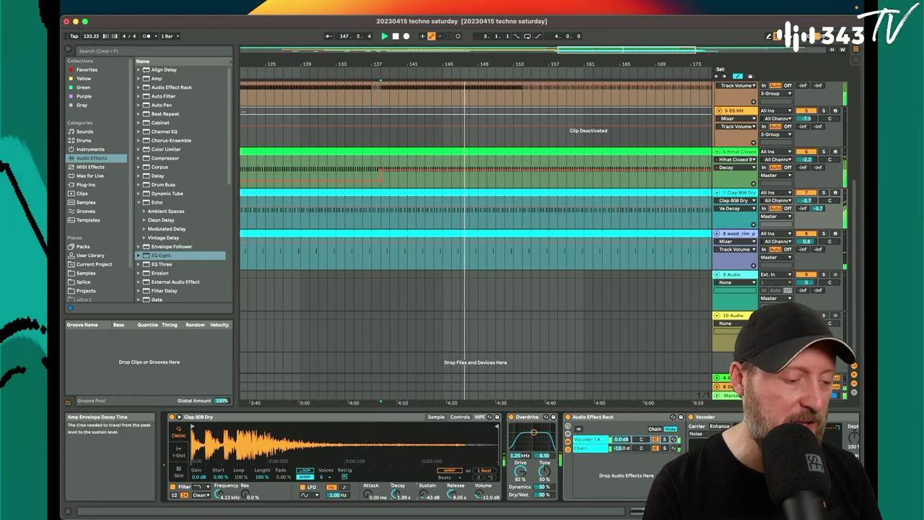
{"action": "right_click", "coordinate": [398, 494]}
{"action": "left_click", "coordinate": [412, 452]}
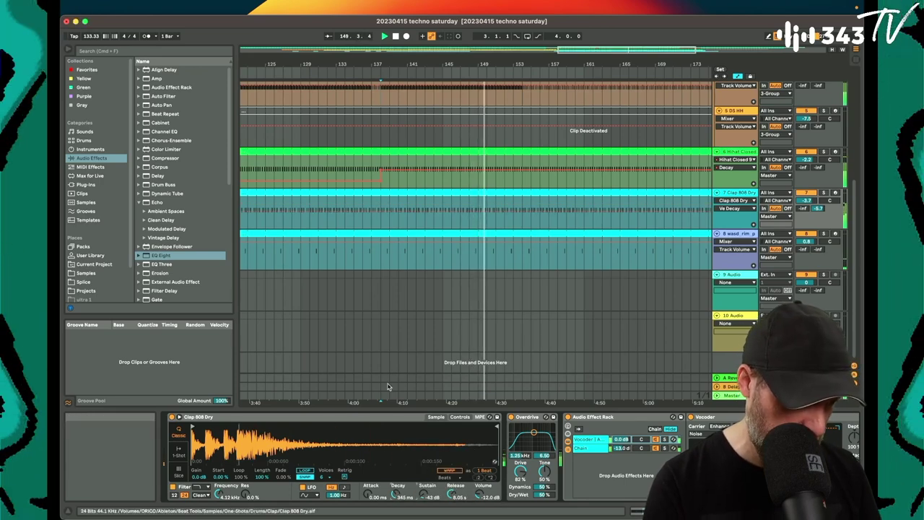
Shape a curved rise and fall in the clap's Ve Decay automation around the bar 137 break and play from bar 133.
{"action": "left_click", "coordinate": [338, 72]}
{"action": "left_click_drag", "start_coordinate": [367, 64], "coordinate": [367, 87]}
{"action": "key", "text": "space"}
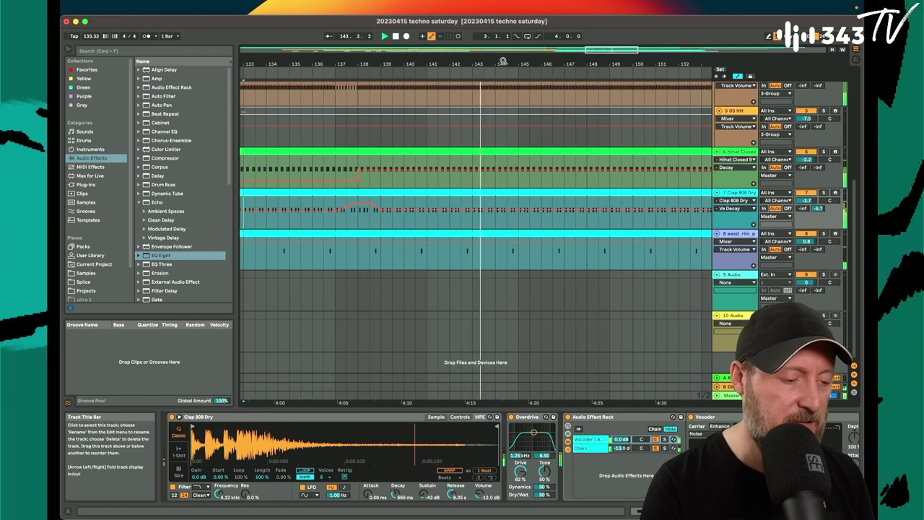
Ramp the closed hi-hat's Decay automation down from around bar 145 to about 104 ms near bar 150.
{"action": "left_click_drag", "start_coordinate": [508, 62], "coordinate": [508, 42]}
{"action": "left_click", "coordinate": [478, 172]}
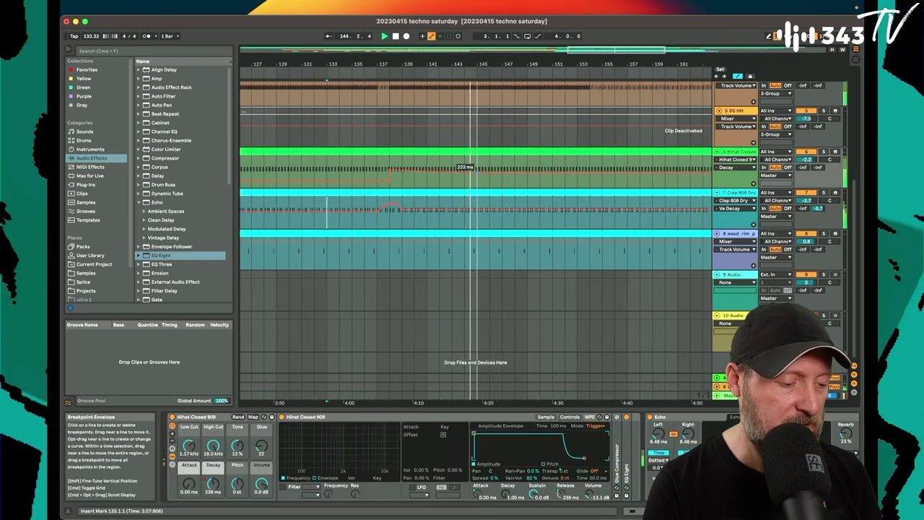
{"action": "left_click_drag", "start_coordinate": [478, 173], "coordinate": [504, 179]}
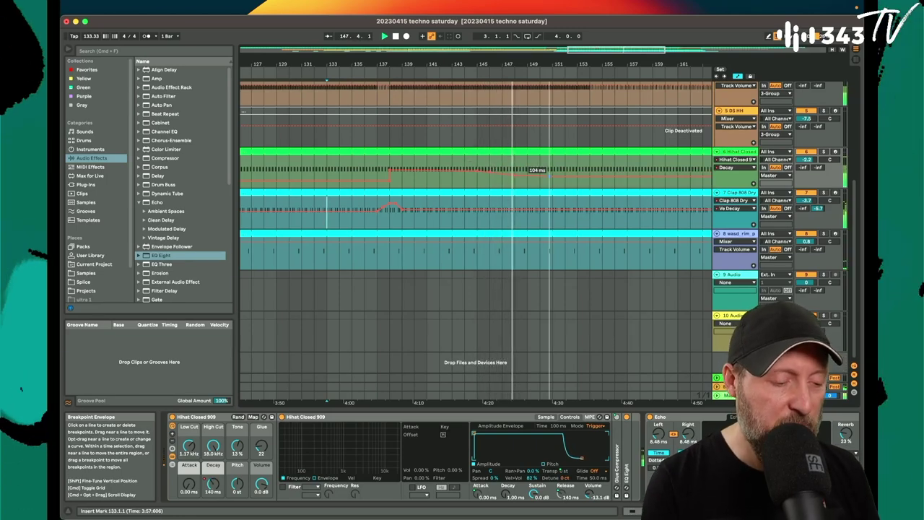
Ramp the DS Kick Decay automation up at the end of the bar 137 break to 73.9% at bar 138 and play from 137.3.3.
{"action": "scroll", "coordinate": [549, 177], "scroll_direction": "up", "scroll_amount": 5}
{"action": "scroll", "coordinate": [549, 179], "scroll_direction": "up", "scroll_amount": 2}
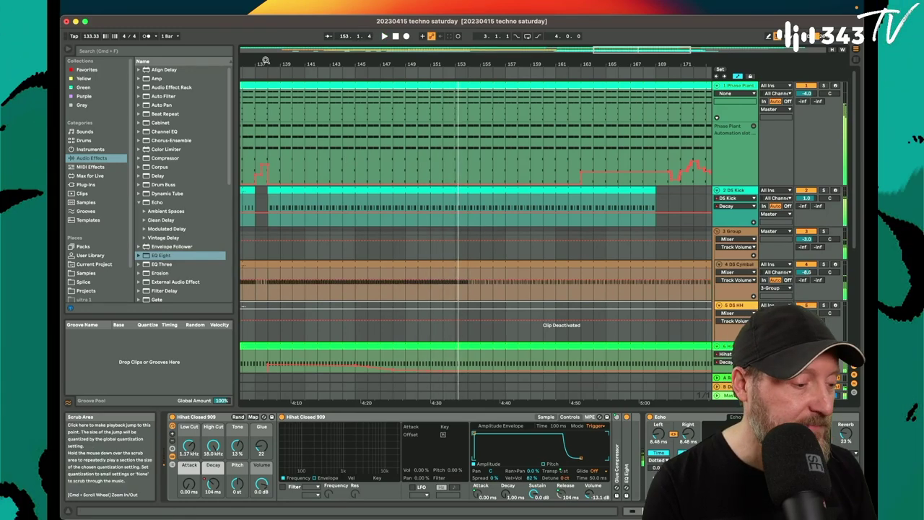
{"action": "scroll", "coordinate": [375, 177], "scroll_direction": "left", "scroll_amount": 5}
{"action": "left_click", "coordinate": [460, 214]}
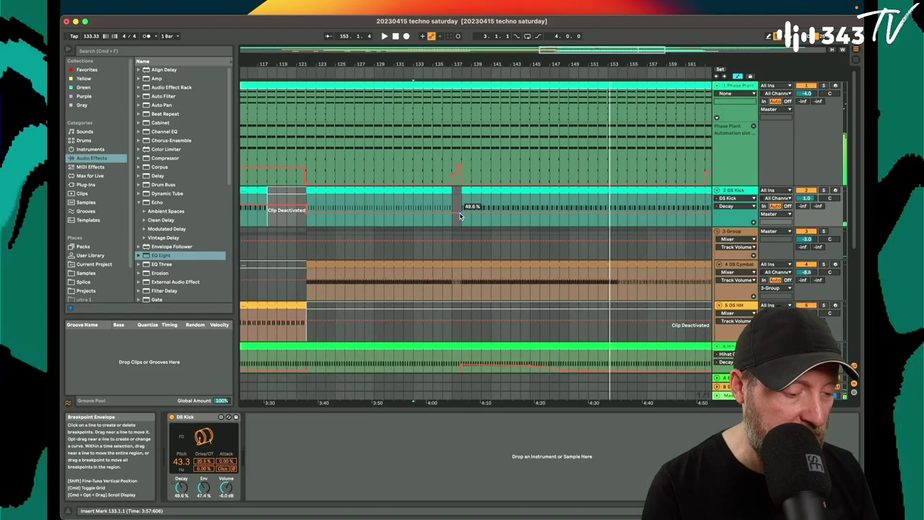
{"action": "scroll", "coordinate": [449, 211], "scroll_direction": "up", "scroll_amount": 5}
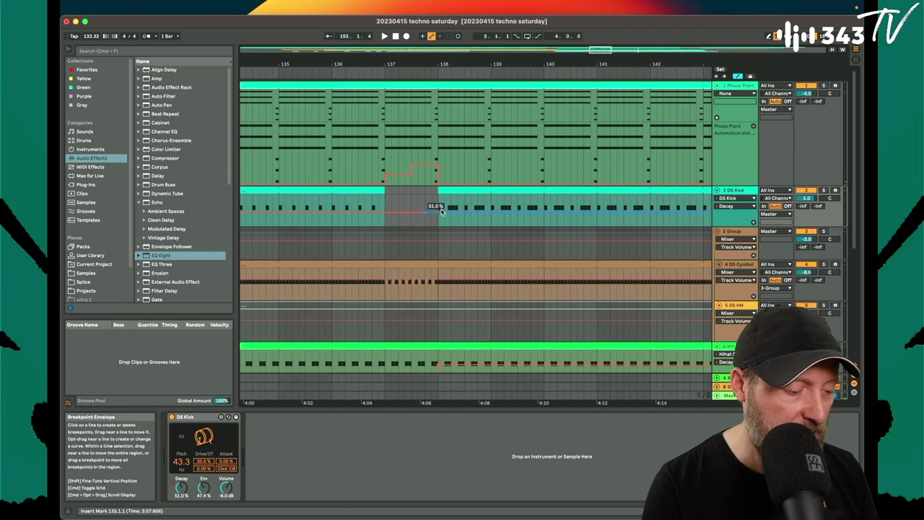
{"action": "left_click_drag", "start_coordinate": [417, 207], "coordinate": [438, 204]}
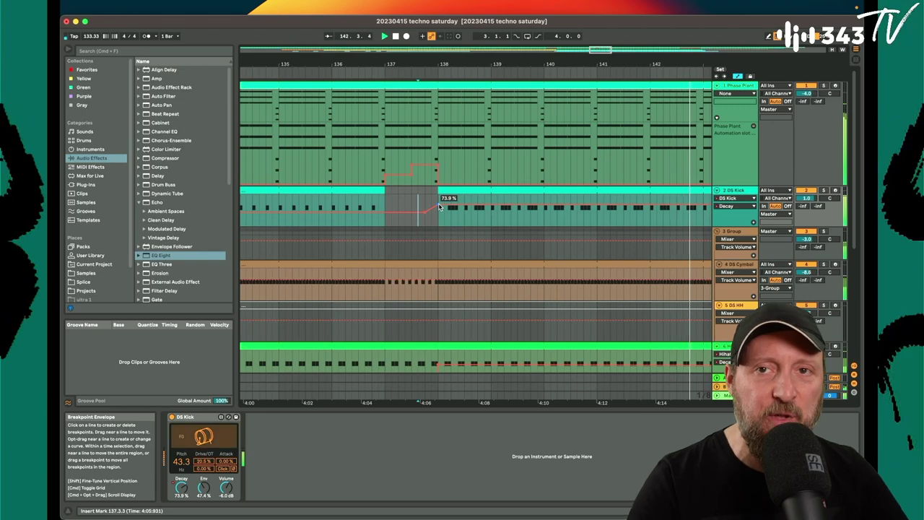
Raise the closed hi-hat's Decay automation after the dip near bar 150 to about 2.86 s at bar 154.
{"action": "left_click_drag", "start_coordinate": [475, 64], "coordinate": [372, 30]}
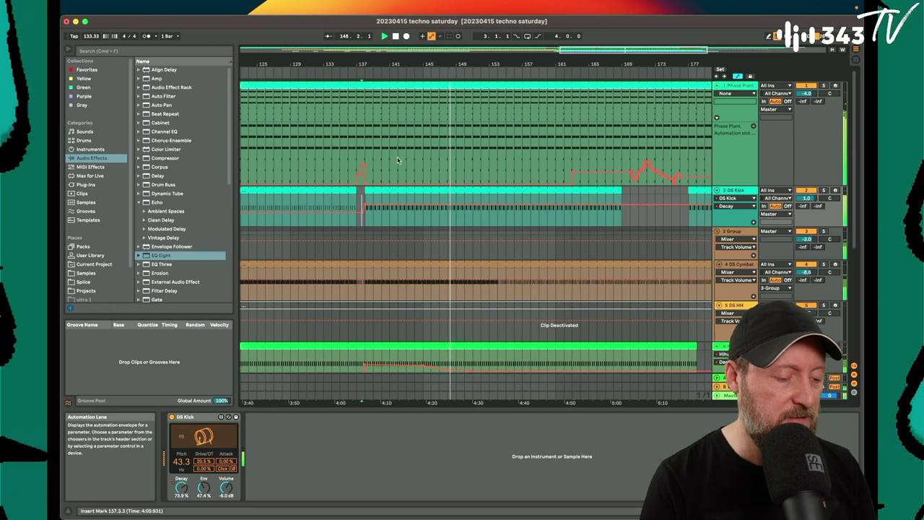
{"action": "scroll", "coordinate": [424, 185], "scroll_direction": "down", "scroll_amount": 5}
{"action": "left_click", "coordinate": [454, 290]}
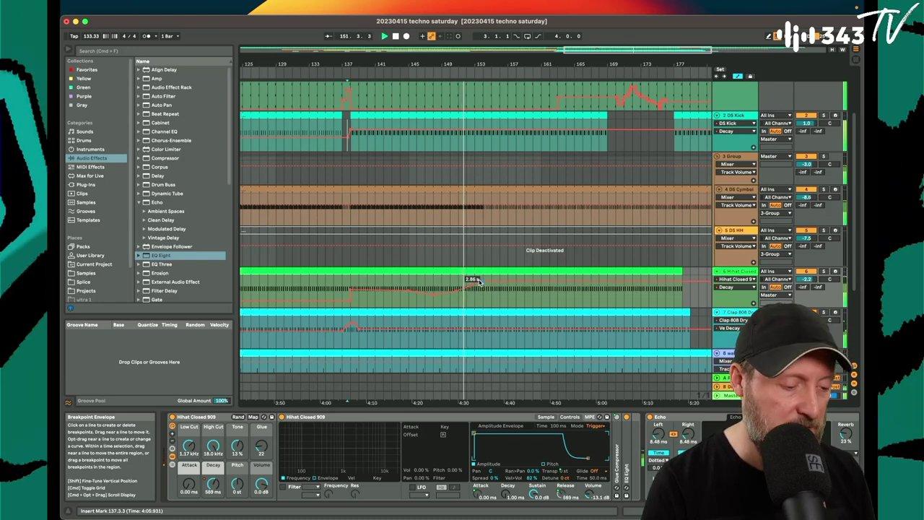
Split the DS Kick clip at bar 154 and deactivate the part running from bar 154 to 169.
{"action": "left_click_drag", "start_coordinate": [487, 62], "coordinate": [477, 145]}
{"action": "left_click", "coordinate": [485, 208]}
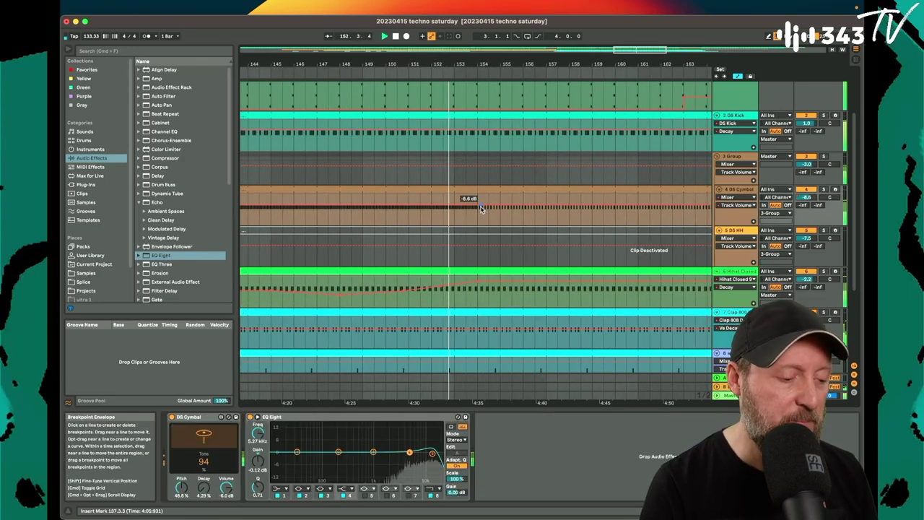
{"action": "left_click", "coordinate": [478, 143]}
{"action": "key", "text": "super+e"}
{"action": "left_click", "coordinate": [489, 115]}
{"action": "key", "text": "0"}
{"action": "scroll", "coordinate": [494, 149], "scroll_direction": "up", "scroll_amount": 2}
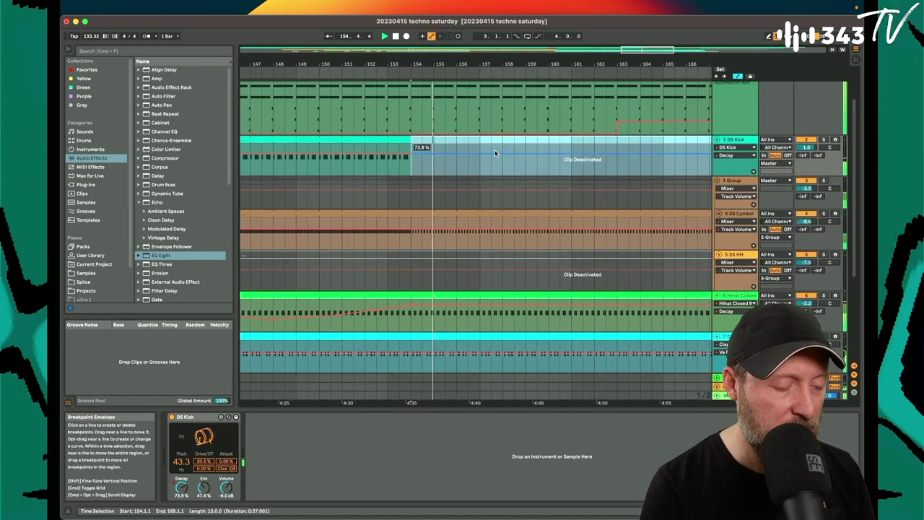
Move the Phase Plant automation's start point from around bar 163 back to bar 154 to form a gradual ramp.
{"action": "scroll", "coordinate": [494, 149], "scroll_direction": "right", "scroll_amount": 3}
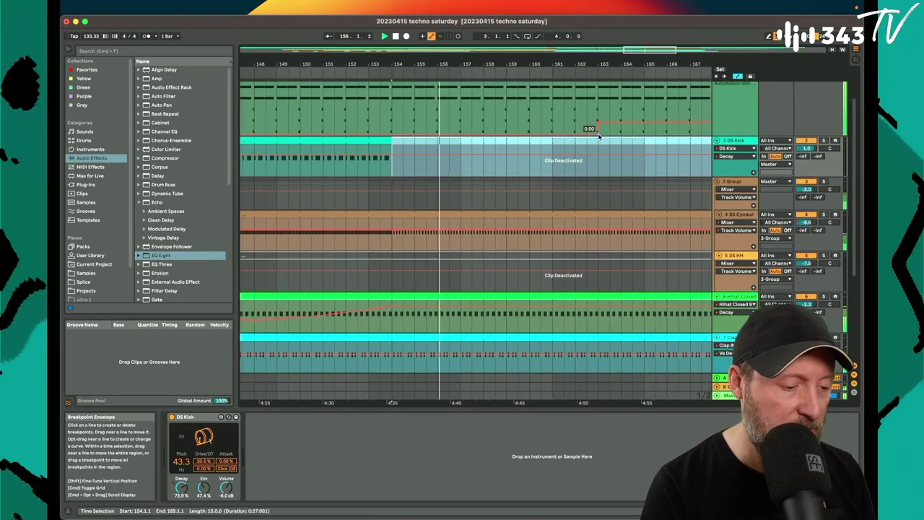
{"action": "left_click_drag", "start_coordinate": [598, 134], "coordinate": [460, 134]}
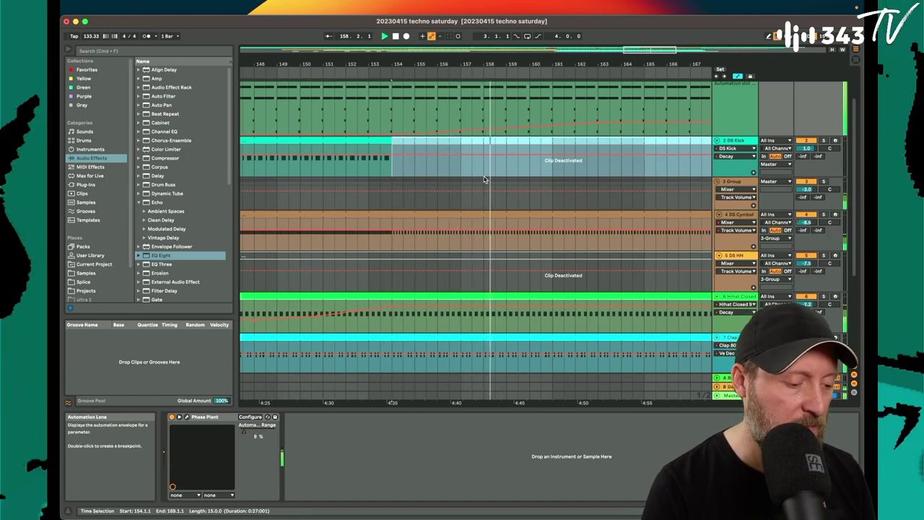
{"action": "scroll", "coordinate": [486, 179], "scroll_direction": "up", "scroll_amount": 1}
{"action": "scroll", "coordinate": [487, 179], "scroll_direction": "right", "scroll_amount": 2}
{"action": "scroll", "coordinate": [484, 179], "scroll_direction": "right", "scroll_amount": 2}
{"action": "scroll", "coordinate": [484, 176], "scroll_direction": "down", "scroll_amount": 3}
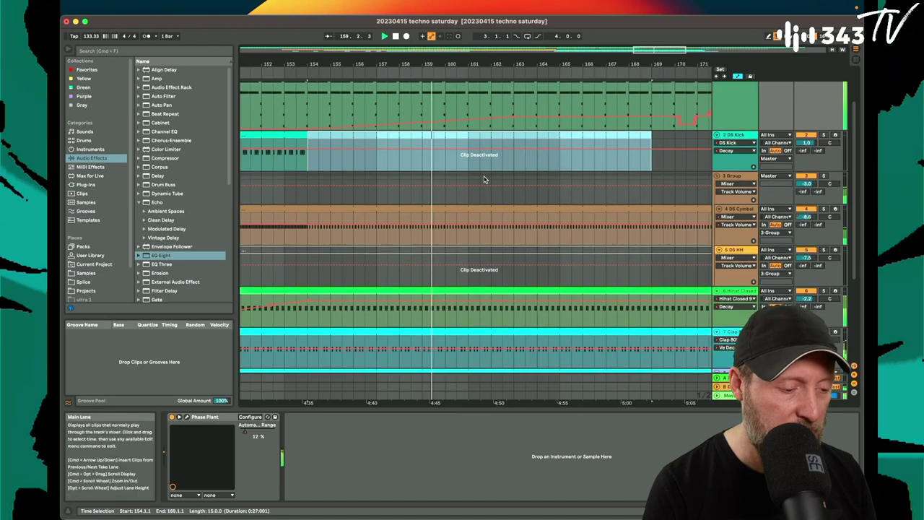
{"action": "scroll", "coordinate": [484, 177], "scroll_direction": "up", "scroll_amount": 2}
{"action": "scroll", "coordinate": [484, 177], "scroll_direction": "right", "scroll_amount": 1}
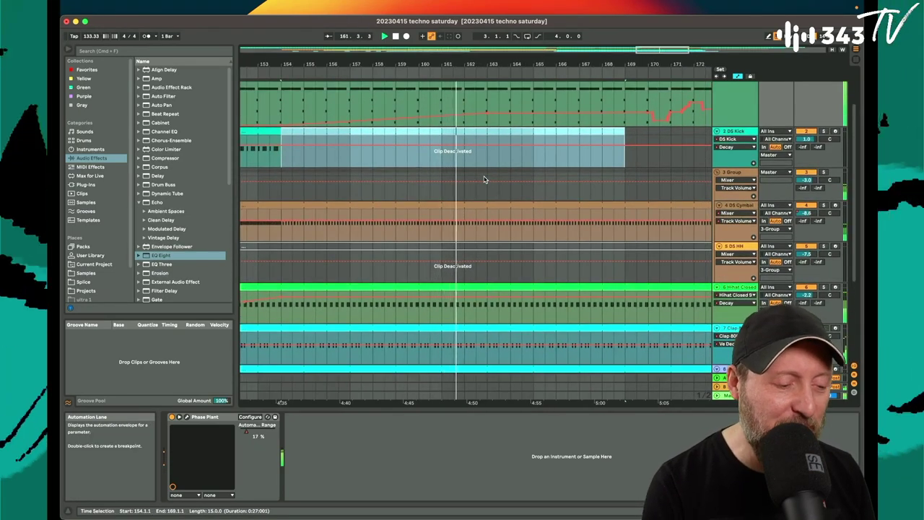
{"action": "scroll", "coordinate": [483, 179], "scroll_direction": "right", "scroll_amount": 2}
{"action": "scroll", "coordinate": [484, 177], "scroll_direction": "down", "scroll_amount": 2}
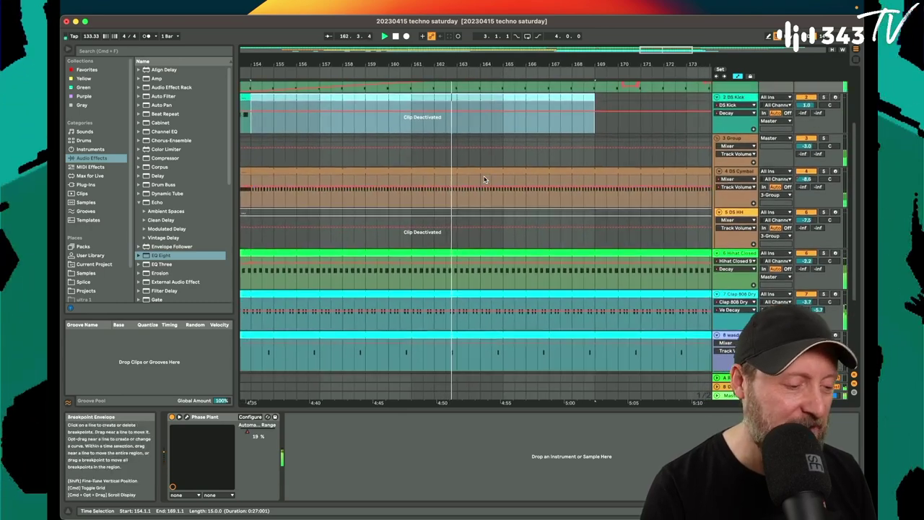
Extend the Phase Plant automation's rise to about 0.26 around bar 168 and ease it down toward bar 170.
{"action": "scroll", "coordinate": [484, 176], "scroll_direction": "up", "scroll_amount": 2}
{"action": "scroll", "coordinate": [484, 177], "scroll_direction": "up", "scroll_amount": 3}
{"action": "scroll", "coordinate": [484, 178], "scroll_direction": "right", "scroll_amount": 3}
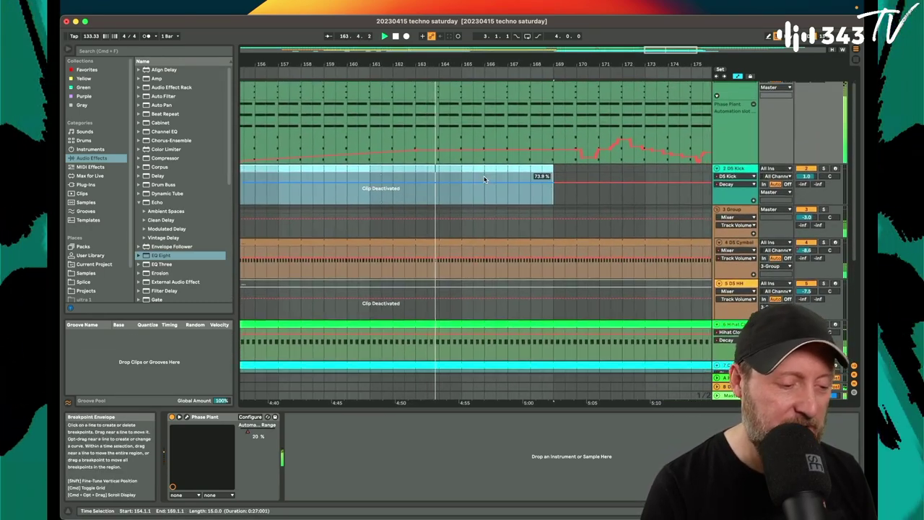
{"action": "scroll", "coordinate": [485, 179], "scroll_direction": "down", "scroll_amount": 1}
{"action": "scroll", "coordinate": [485, 179], "scroll_direction": "right", "scroll_amount": 1}
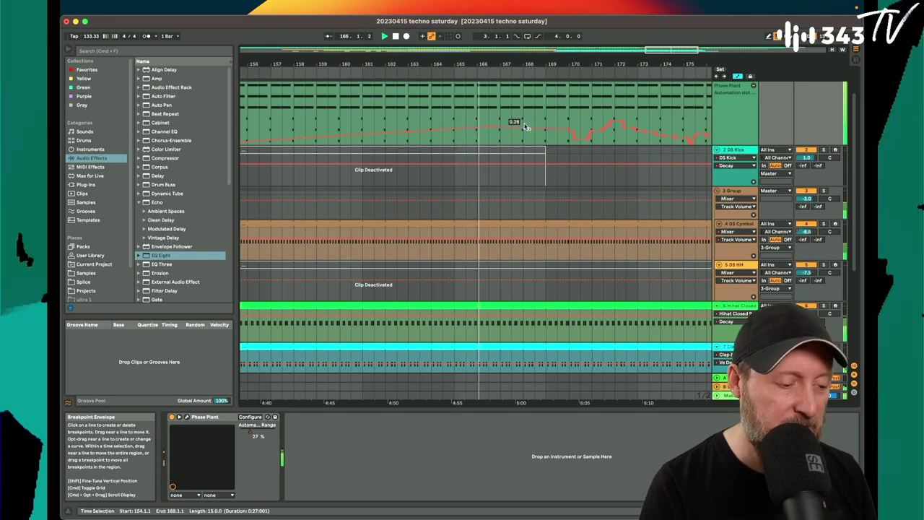
{"action": "scroll", "coordinate": [546, 124], "scroll_direction": "down", "scroll_amount": 1}
{"action": "scroll", "coordinate": [546, 124], "scroll_direction": "right", "scroll_amount": 3}
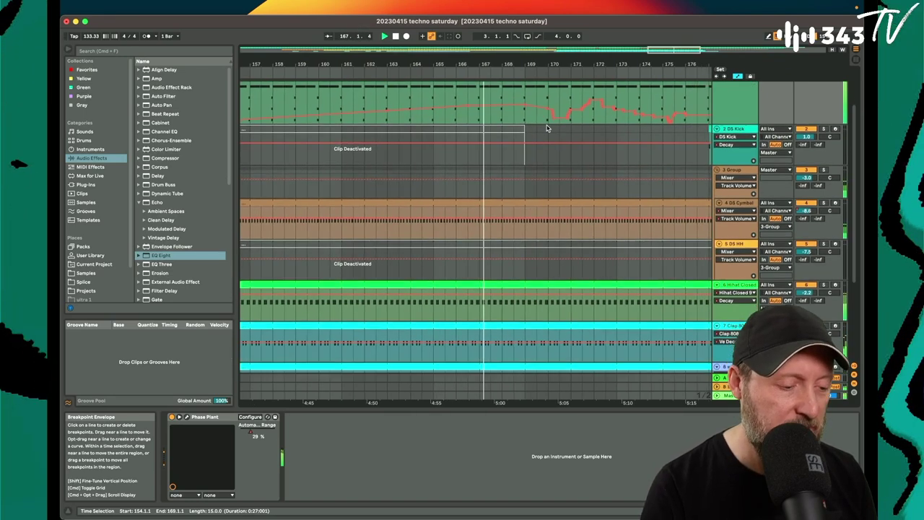
Extend the start of the returning DS Kick clip back to bar 170.
{"action": "left_click_drag", "start_coordinate": [658, 142], "coordinate": [496, 143]}
{"action": "scroll", "coordinate": [499, 159], "scroll_direction": "down", "scroll_amount": 2}
{"action": "scroll", "coordinate": [498, 159], "scroll_direction": "right", "scroll_amount": 1}
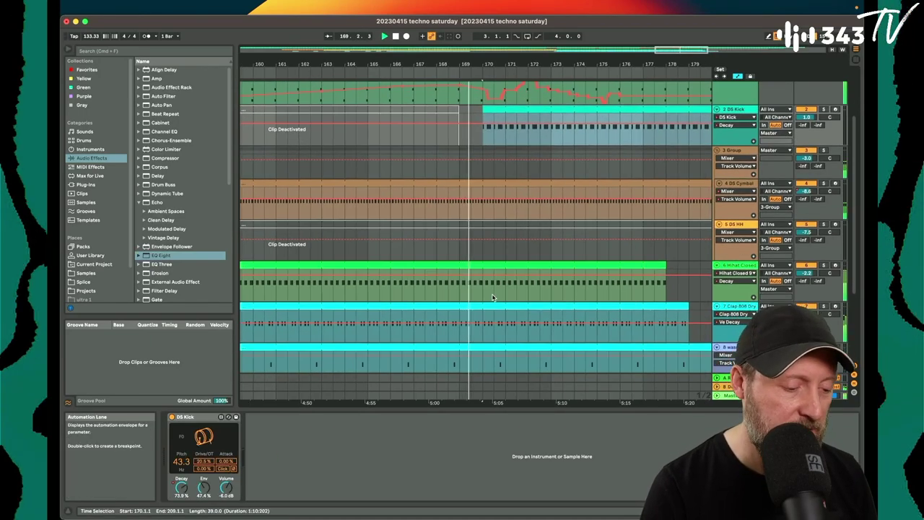
Remove the closed hi-hat and clap clips from bar 170 onward.
{"action": "left_click", "coordinate": [485, 293]}
{"action": "key", "text": "super+e"}
{"action": "left_click", "coordinate": [494, 268]}
{"action": "key", "text": "Delete"}
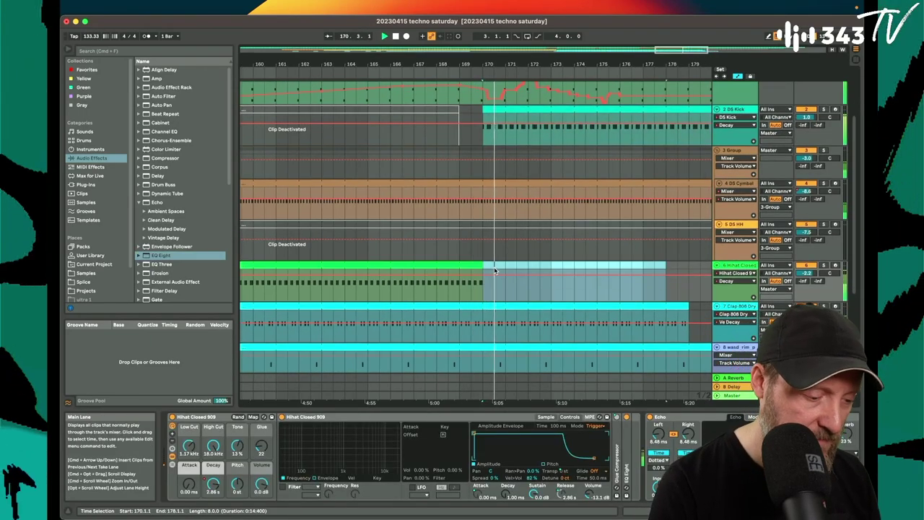
{"action": "key", "text": "Down"}
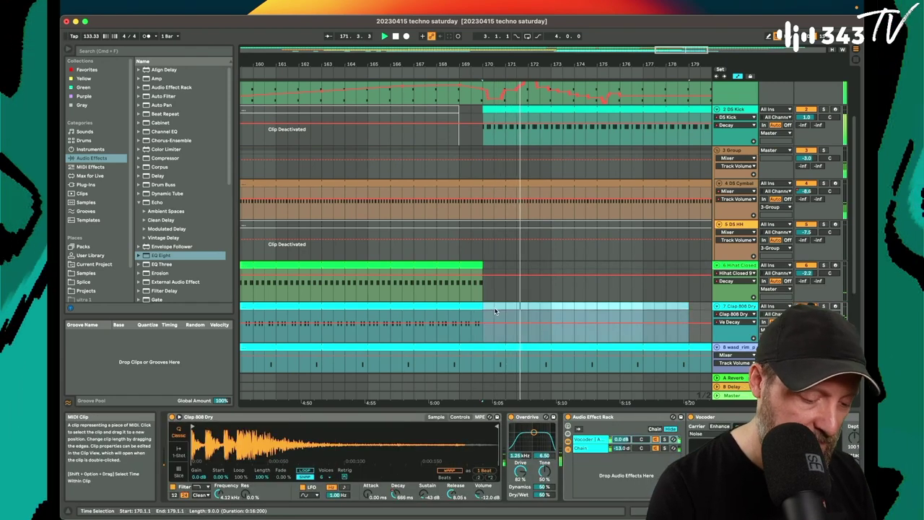
{"action": "scroll", "coordinate": [497, 290], "scroll_direction": "down", "scroll_amount": 2}
{"action": "key", "text": "Delete"}
Remove the rim and DS Cymbal clips from bar 170 onward.
{"action": "key", "text": "Down"}
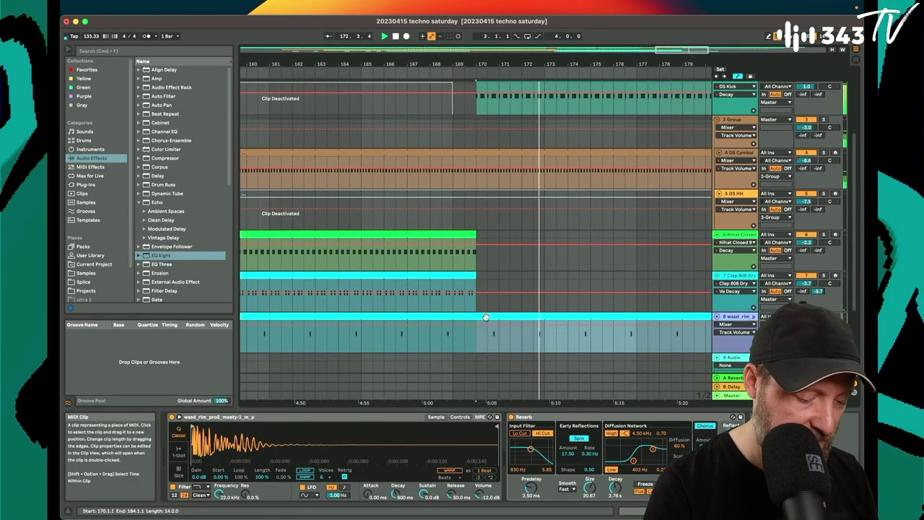
{"action": "left_click", "coordinate": [466, 187]}
{"action": "left_click", "coordinate": [485, 154]}
{"action": "key", "text": "Delete"}
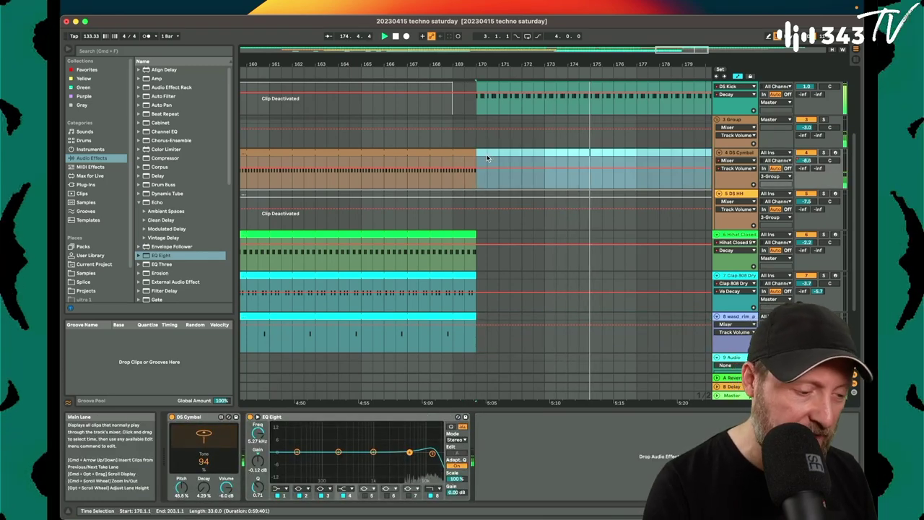
{"action": "scroll", "coordinate": [455, 115], "scroll_direction": "down", "scroll_amount": 1}
Play the transition into the kick's return at bar 170, starting from 166.4.1.
{"action": "left_click", "coordinate": [423, 72]}
{"action": "key", "text": "space"}
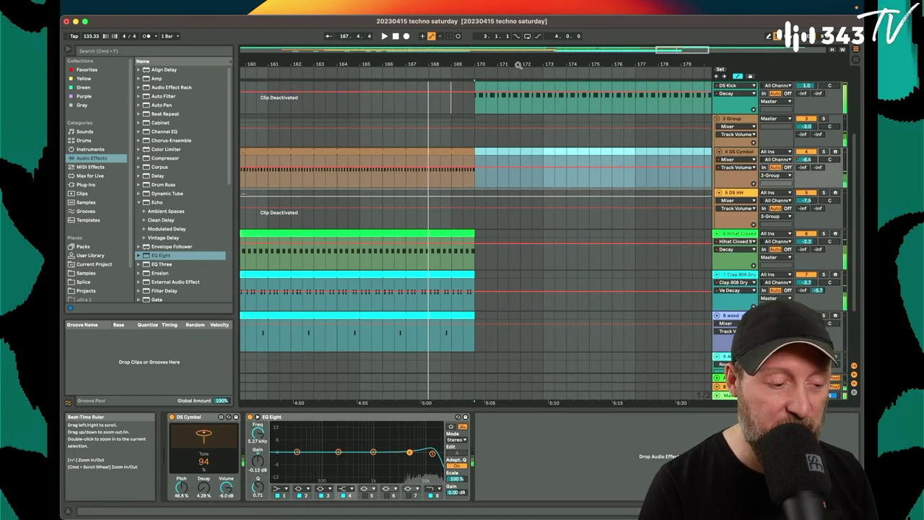
{"action": "left_click_drag", "start_coordinate": [517, 64], "coordinate": [518, 81]}
{"action": "key", "text": "space"}
{"action": "scroll", "coordinate": [468, 186], "scroll_direction": "up", "scroll_amount": 3}
{"action": "left_click", "coordinate": [318, 114]}
{"action": "key", "text": "space"}
{"action": "key", "text": "space"}
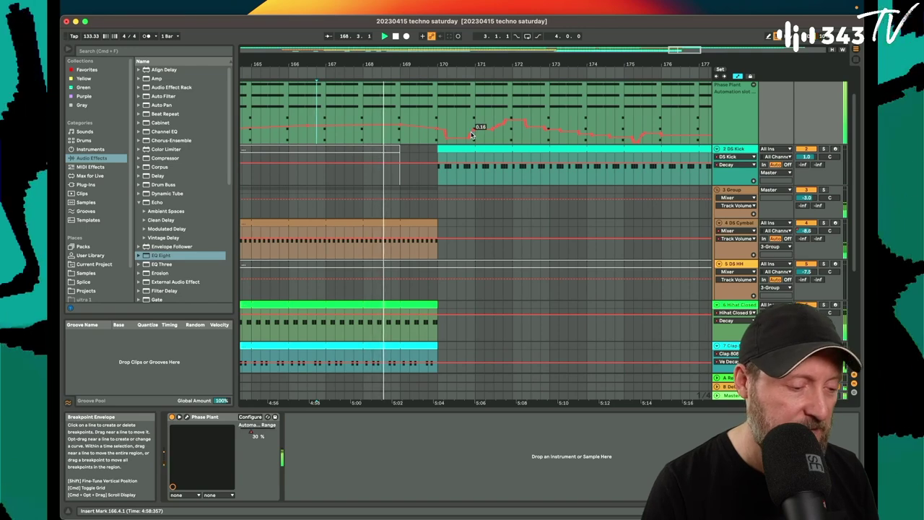
Flatten the Phase Plant automation between about bars 171 and 176 and play from bar 154.
{"action": "left_click_drag", "start_coordinate": [472, 134], "coordinate": [659, 137]}
{"action": "left_click", "coordinate": [406, 70]}
{"action": "key", "text": "b"}
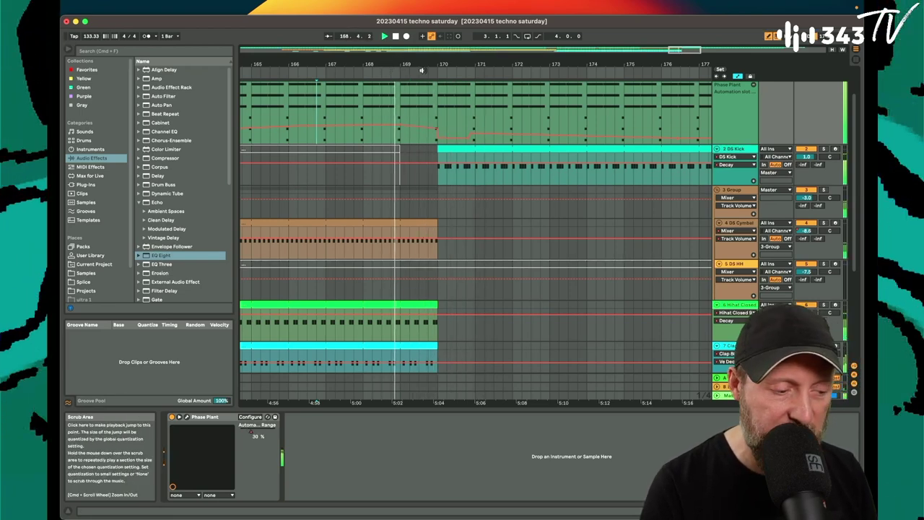
{"action": "left_click_drag", "start_coordinate": [433, 65], "coordinate": [428, 105]}
{"action": "left_click_drag", "start_coordinate": [345, 63], "coordinate": [472, 28]}
{"action": "left_click", "coordinate": [313, 135]}
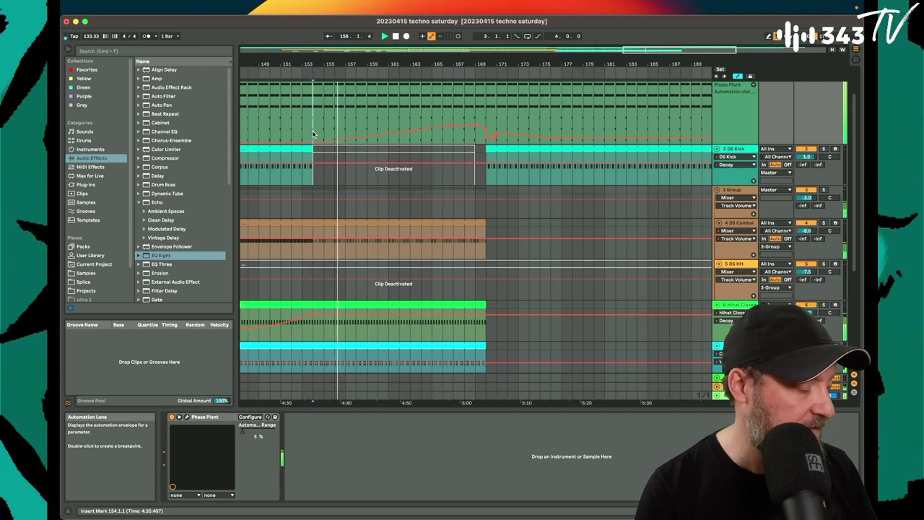
Ramp the clap's Ve Decay automation gradually upward from around bar 154.
{"action": "scroll", "coordinate": [368, 199], "scroll_direction": "down", "scroll_amount": 5}
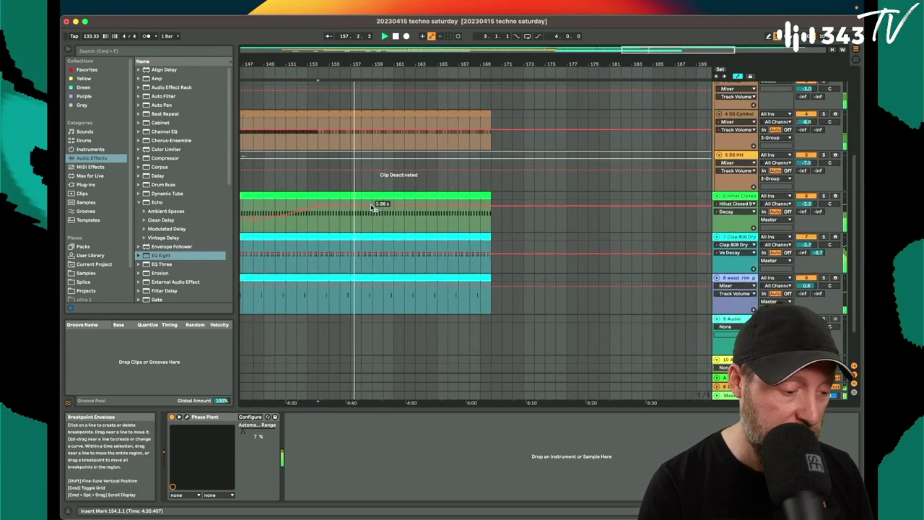
{"action": "scroll", "coordinate": [567, 287], "scroll_direction": "down", "scroll_amount": 1}
{"action": "scroll", "coordinate": [567, 287], "scroll_direction": "left", "scroll_amount": 2}
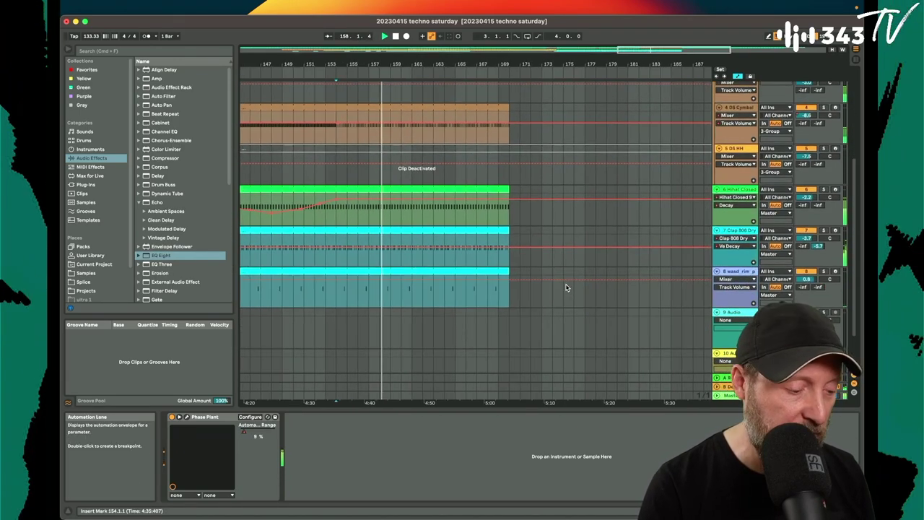
{"action": "left_click", "coordinate": [342, 250]}
{"action": "left_click_drag", "start_coordinate": [406, 248], "coordinate": [407, 245]}
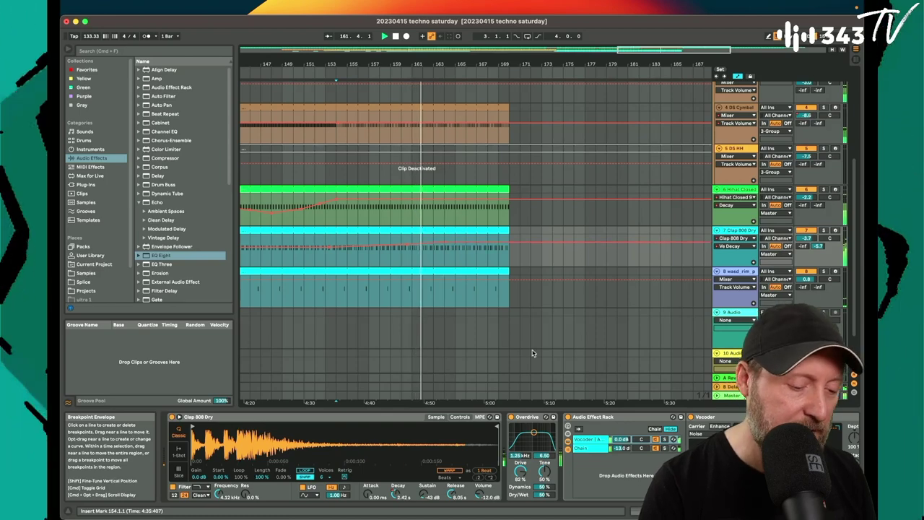
Ramp the clap's Vocoder Release Time automation up to about bar 169, drop it back after, and extend the clap clip to bar 174.
{"action": "scroll", "coordinate": [532, 353], "scroll_direction": "right", "scroll_amount": 5}
{"action": "scroll", "coordinate": [532, 448], "scroll_direction": "right", "scroll_amount": 4}
{"action": "left_click", "coordinate": [600, 489]}
{"action": "scroll", "coordinate": [289, 264], "scroll_direction": "left", "scroll_amount": 10}
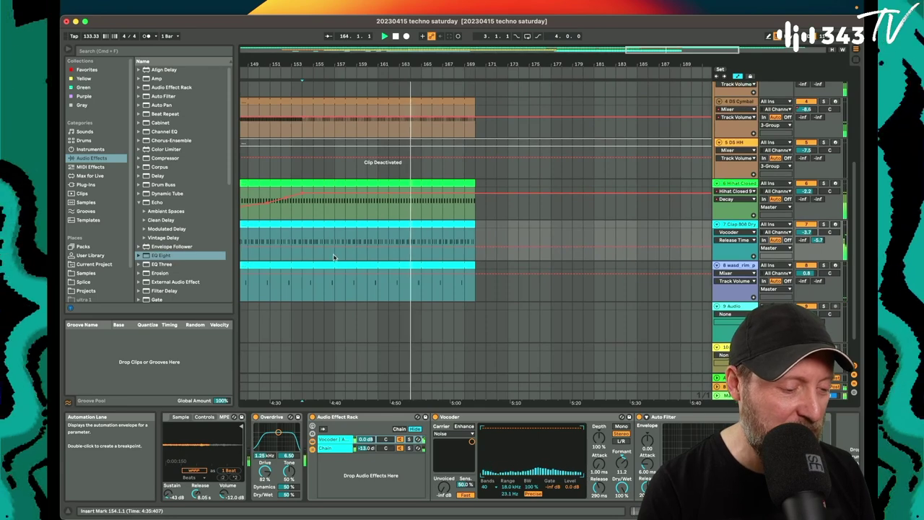
{"action": "left_click_drag", "start_coordinate": [333, 257], "coordinate": [477, 247]}
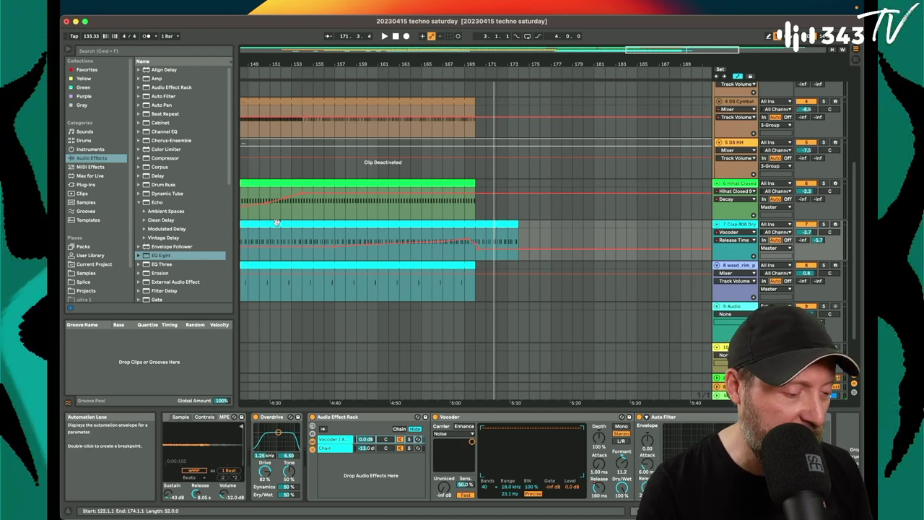
Play from bar 138 and lower the clap's Ve Decay automation to about 179 ms near bar 145.
{"action": "scroll", "coordinate": [276, 223], "scroll_direction": "left", "scroll_amount": 5}
{"action": "left_click", "coordinate": [367, 249]}
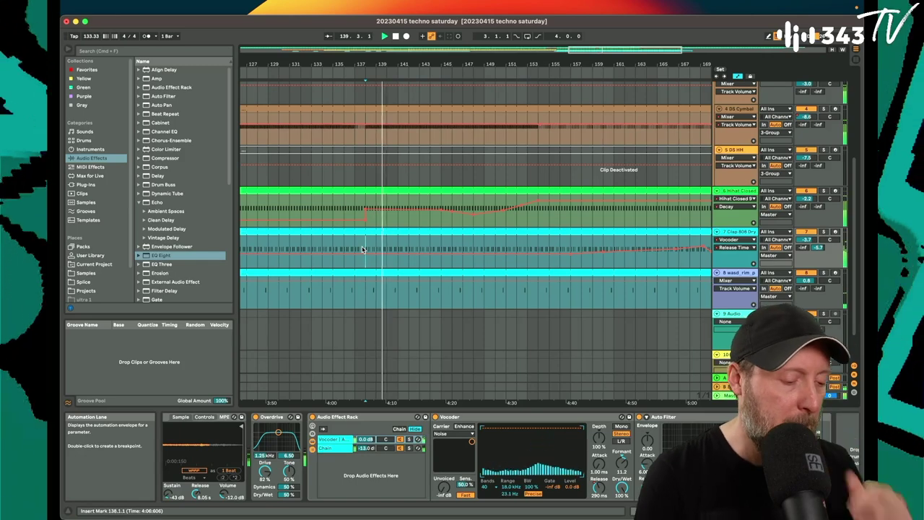
{"action": "scroll", "coordinate": [355, 475], "scroll_direction": "left", "scroll_amount": 2}
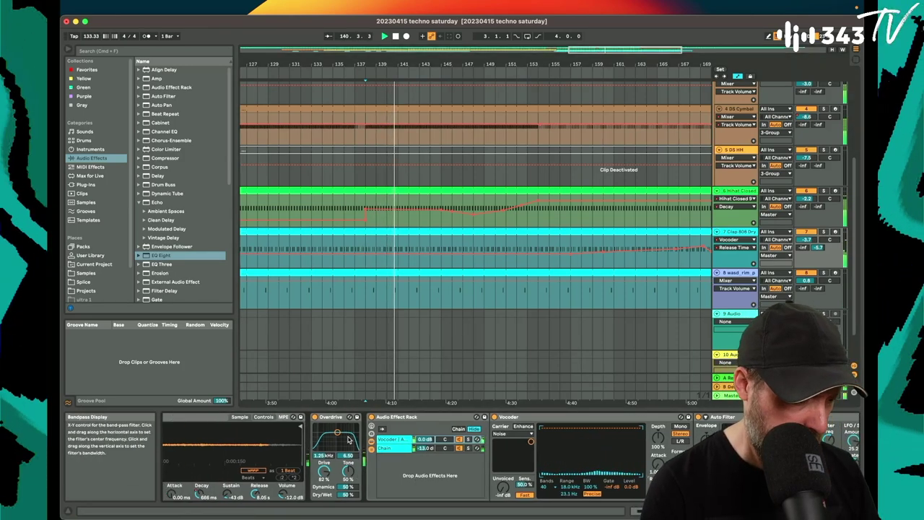
{"action": "scroll", "coordinate": [347, 439], "scroll_direction": "left", "scroll_amount": 1}
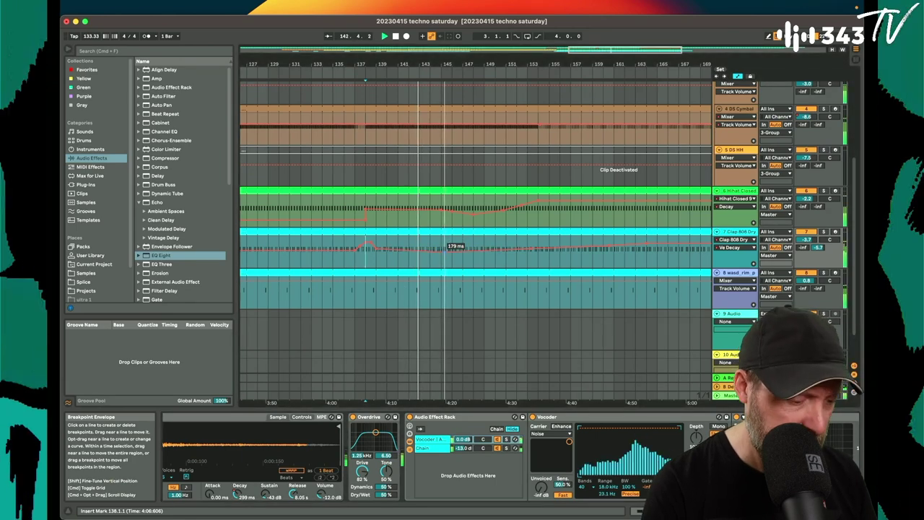
{"action": "scroll", "coordinate": [457, 256], "scroll_direction": "right", "scroll_amount": 3}
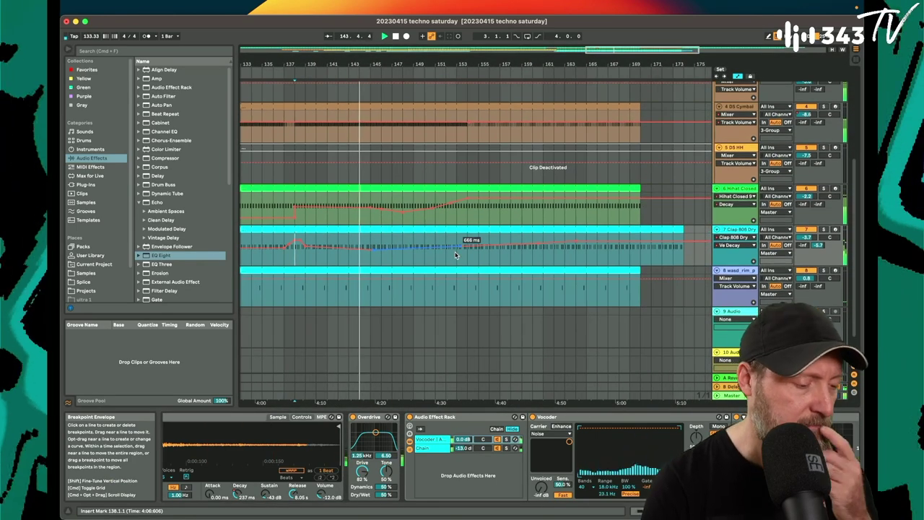
Add a peak of about 1.99 s to the clap's Ve Decay automation around bar 147, falling to about 280 ms near bar 149.
{"action": "left_click", "coordinate": [371, 211]}
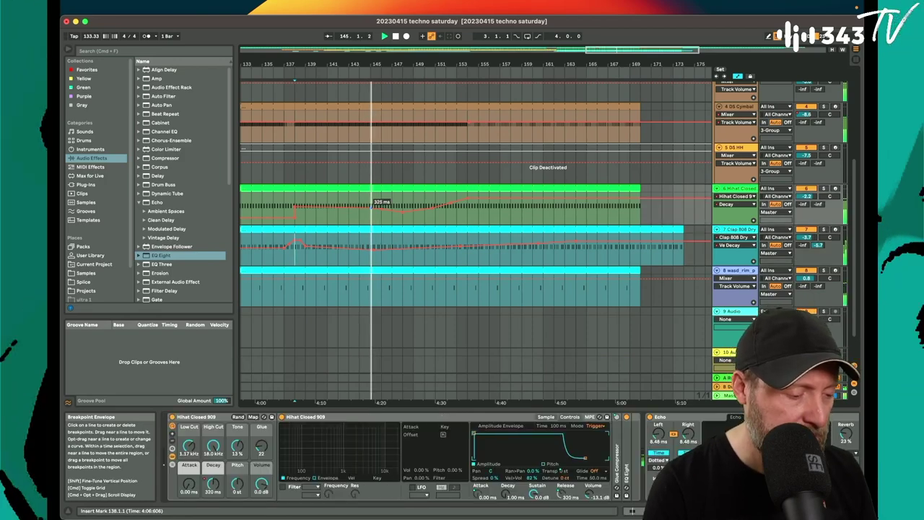
{"action": "left_click", "coordinate": [405, 240]}
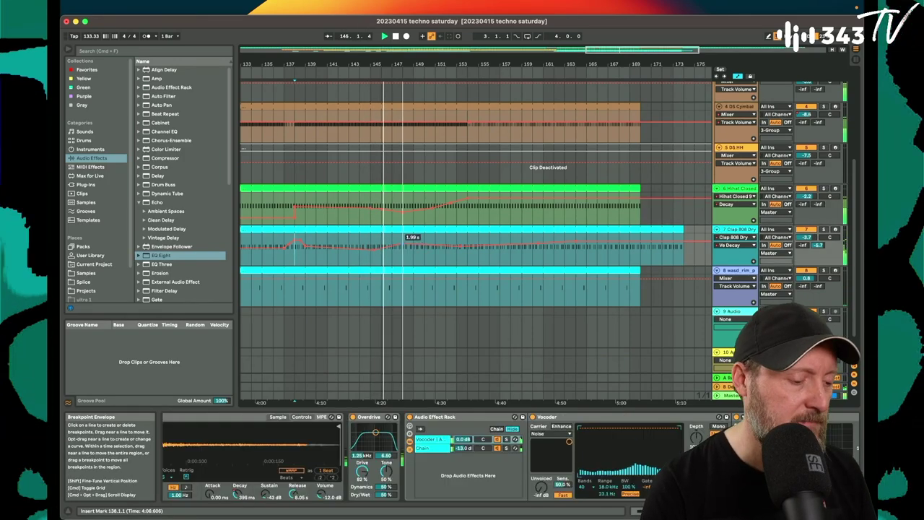
{"action": "mouse_move", "coordinate": [402, 243]}
{"action": "left_mouse_down"}
{"action": "mouse_move", "coordinate": [392, 240]}
{"action": "mouse_move", "coordinate": [413, 246]}
{"action": "left_mouse_up"}
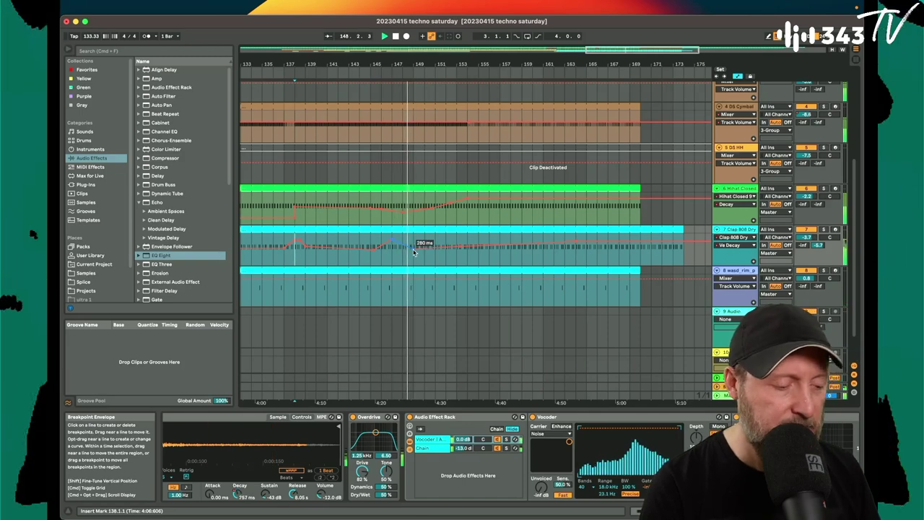
Raise the clap's Ve Decay automation again after the dip to about 2.68 s near bar 154.
{"action": "left_click_drag", "start_coordinate": [439, 247], "coordinate": [438, 249]}
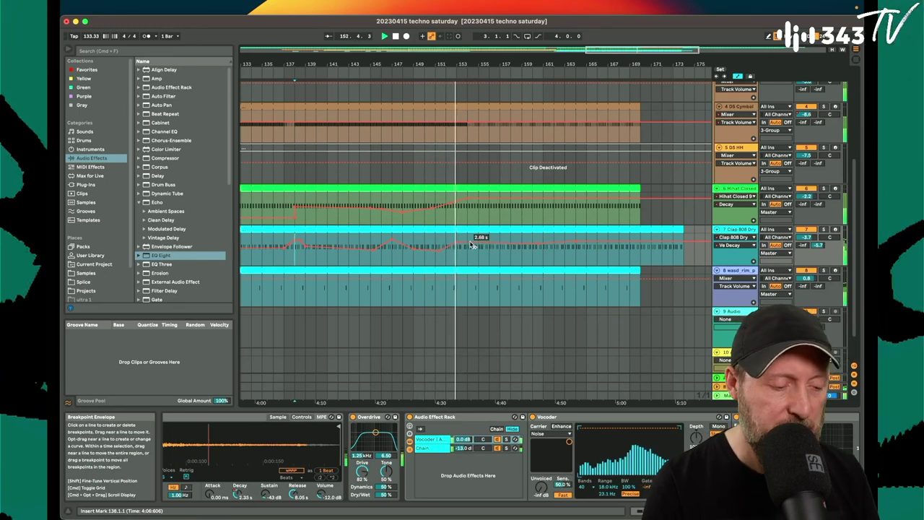
{"action": "left_click_drag", "start_coordinate": [474, 243], "coordinate": [469, 249]}
{"action": "scroll", "coordinate": [460, 434], "scroll_direction": "right", "scroll_amount": 2}
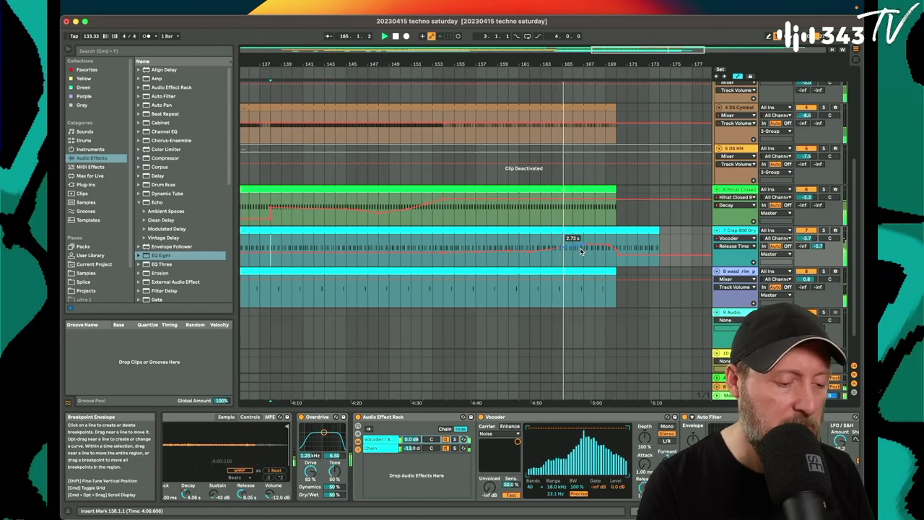
Lower the closed hi-hat's Decay automation to about 116 ms near bar 168 and shorten the clap clip to end at bar 170.
{"action": "left_click", "coordinate": [587, 201]}
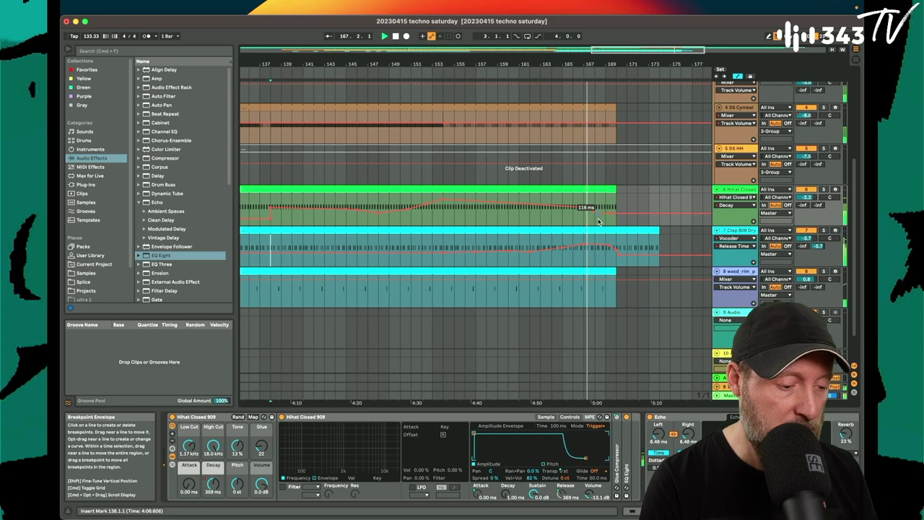
{"action": "left_click", "coordinate": [562, 240]}
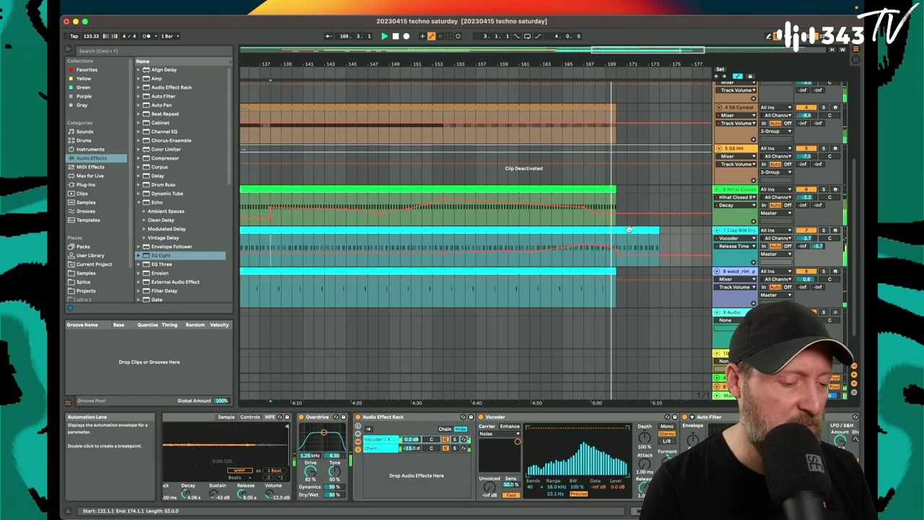
{"action": "left_click_drag", "start_coordinate": [658, 233], "coordinate": [611, 232]}
Play from about bar 163 and clear the dip and stray breakpoints around bar 170 in the Phase Plant automation, leaving it level after its peak.
{"action": "scroll", "coordinate": [611, 234], "scroll_direction": "up", "scroll_amount": 5}
{"action": "scroll", "coordinate": [611, 234], "scroll_direction": "right", "scroll_amount": 3}
{"action": "scroll", "coordinate": [611, 235], "scroll_direction": "up", "scroll_amount": 3}
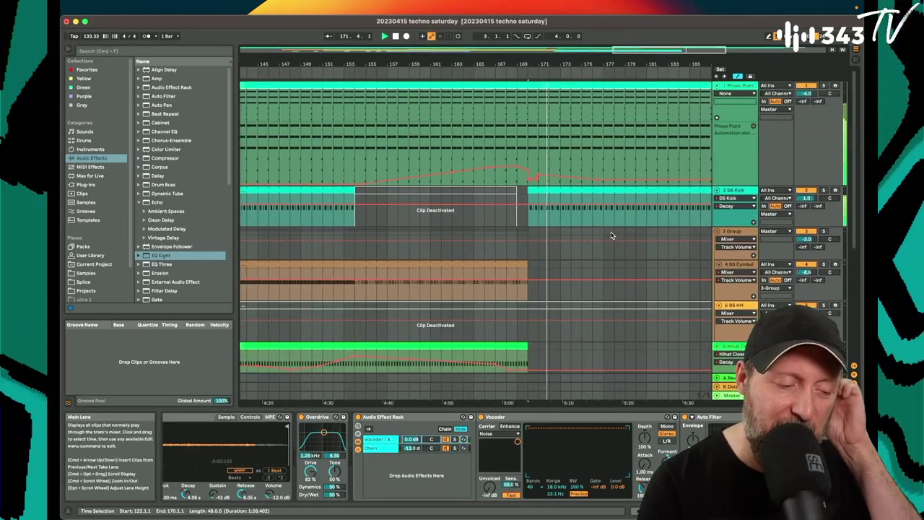
{"action": "left_click", "coordinate": [462, 77]}
{"action": "left_click_drag", "start_coordinate": [514, 64], "coordinate": [514, 94]}
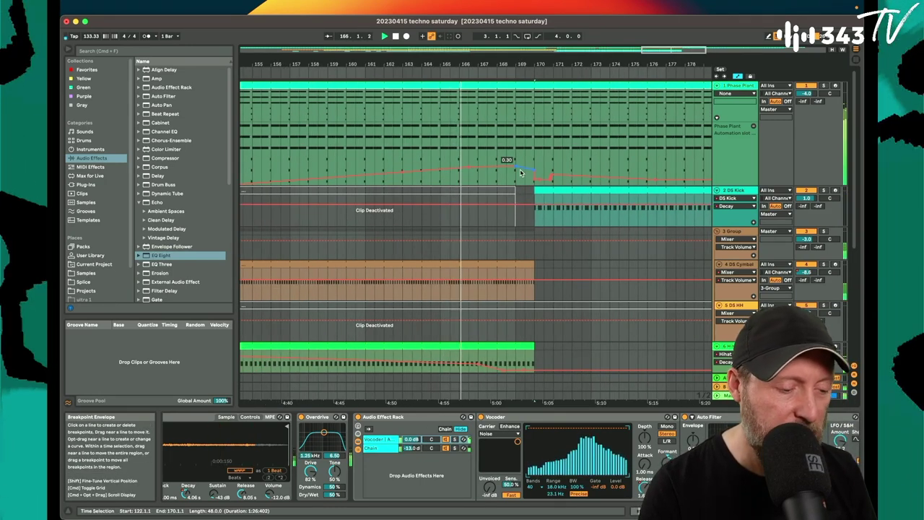
{"action": "left_click", "coordinate": [542, 169]}
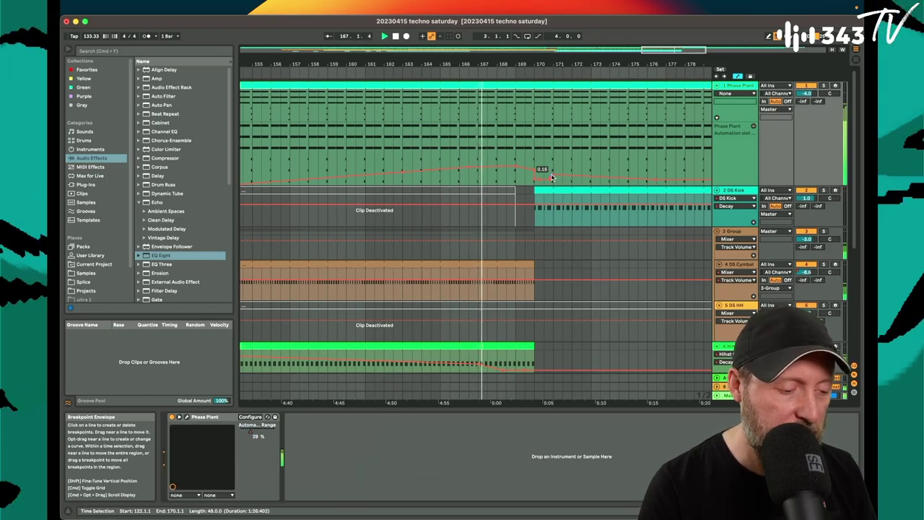
{"action": "left_click_drag", "start_coordinate": [516, 166], "coordinate": [539, 180]}
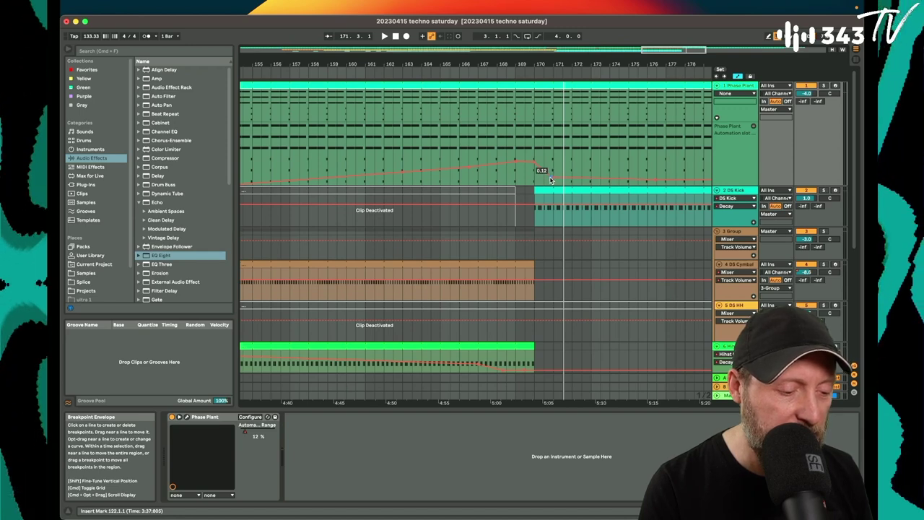
{"action": "left_click", "coordinate": [553, 180]}
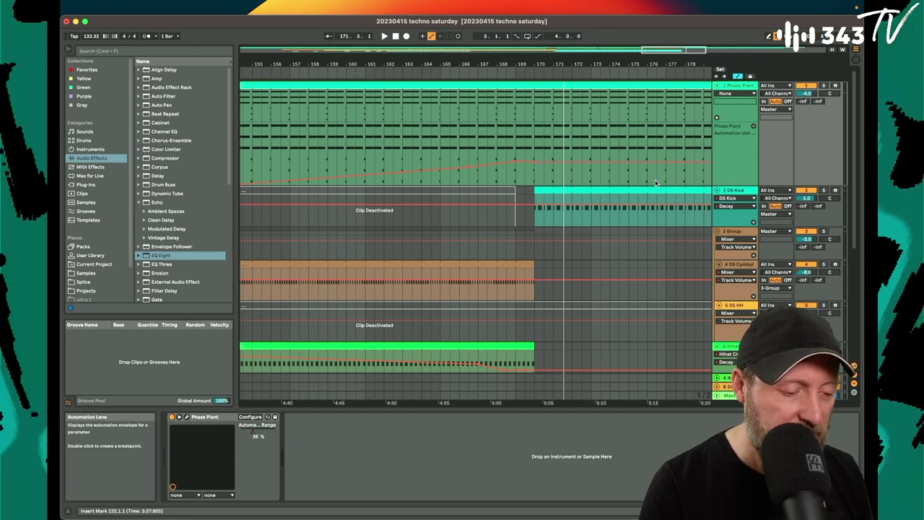
Play from bar 155 and move the peak of the Phase Plant automation to the kick return at bar 170.
{"action": "left_click_drag", "start_coordinate": [563, 63], "coordinate": [474, 62]}
{"action": "left_click", "coordinate": [414, 74]}
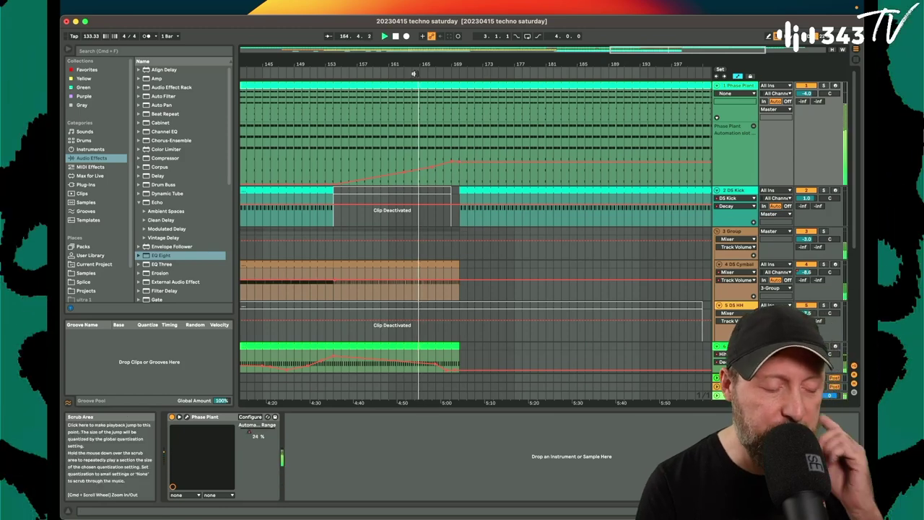
{"action": "key", "text": "space"}
{"action": "left_click", "coordinate": [338, 169]}
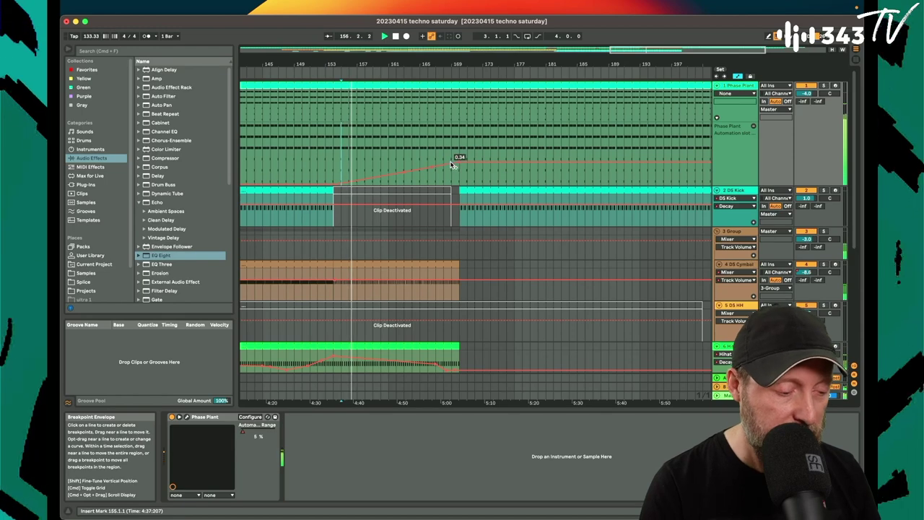
Reshape the closed hi-hat's Decay automation with a breakpoint near bar 160, falling to about 169 ms near bar 167.
{"action": "scroll", "coordinate": [433, 173], "scroll_direction": "down", "scroll_amount": 4}
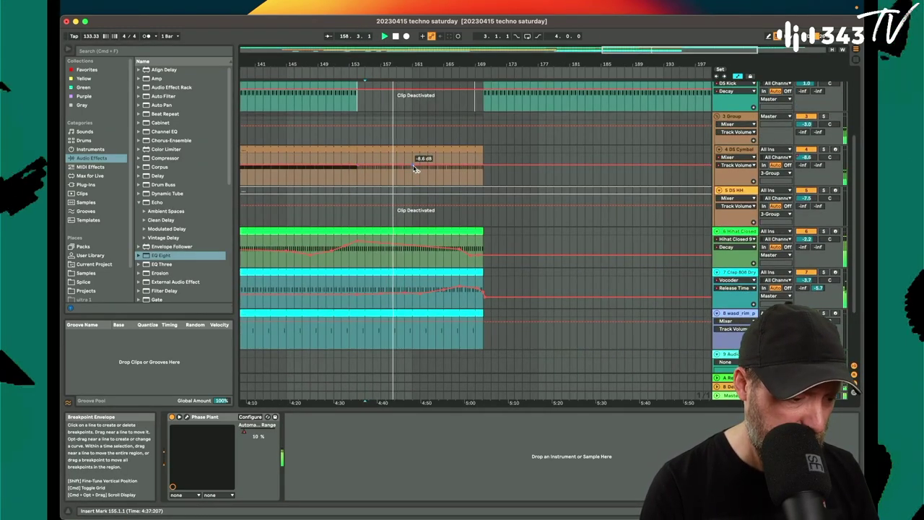
{"action": "left_click_drag", "start_coordinate": [412, 173], "coordinate": [415, 176]}
{"action": "left_click", "coordinate": [414, 174]}
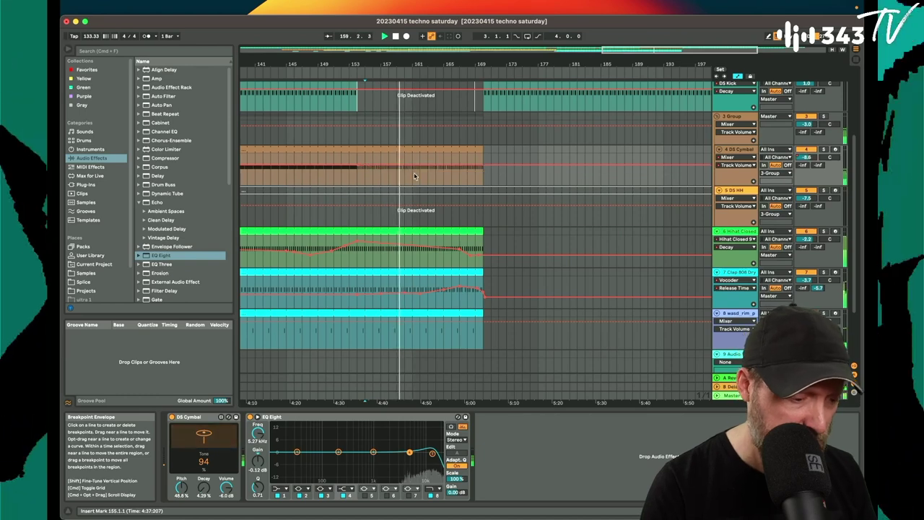
{"action": "left_click", "coordinate": [413, 248]}
{"action": "left_click_drag", "start_coordinate": [413, 249], "coordinate": [461, 248]}
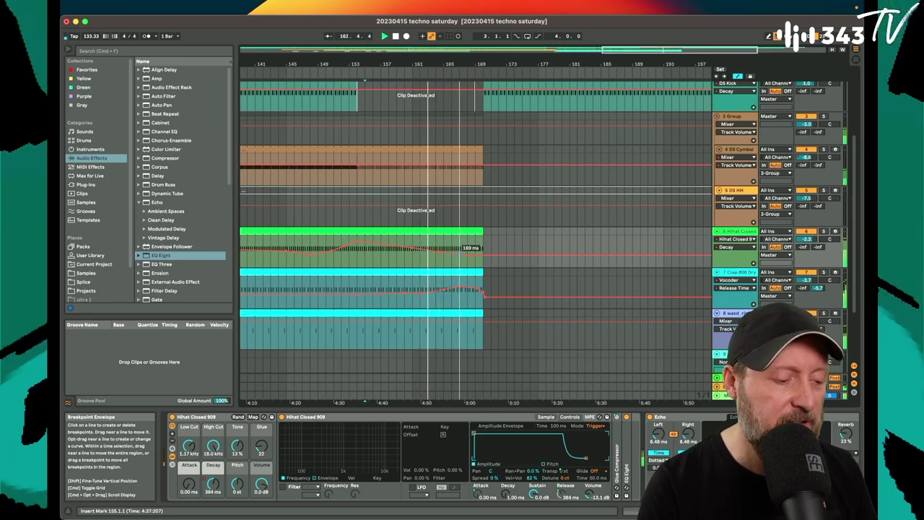
Show the Auto Filter Frequency automation on the clap track in place of the Vocoder Release Time.
{"action": "left_click", "coordinate": [470, 287]}
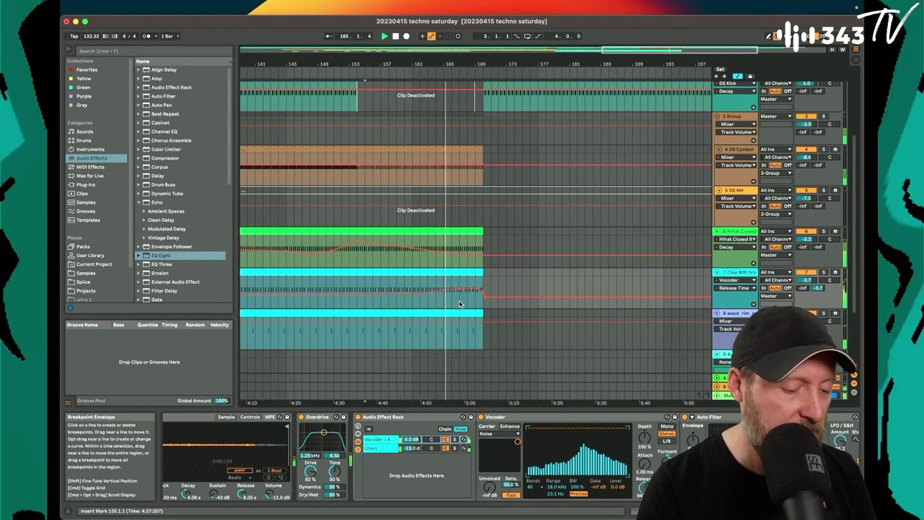
{"action": "scroll", "coordinate": [452, 289], "scroll_direction": "down", "scroll_amount": 2}
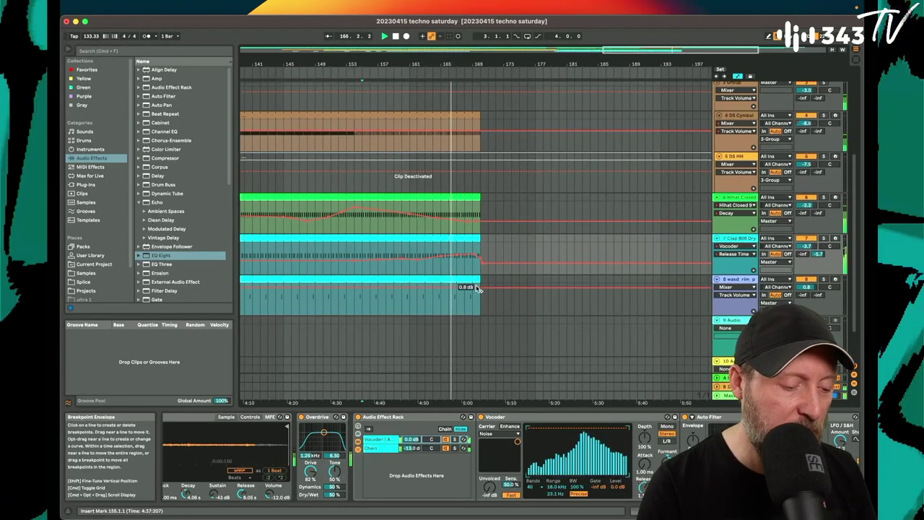
{"action": "scroll", "coordinate": [583, 432], "scroll_direction": "right", "scroll_amount": 2}
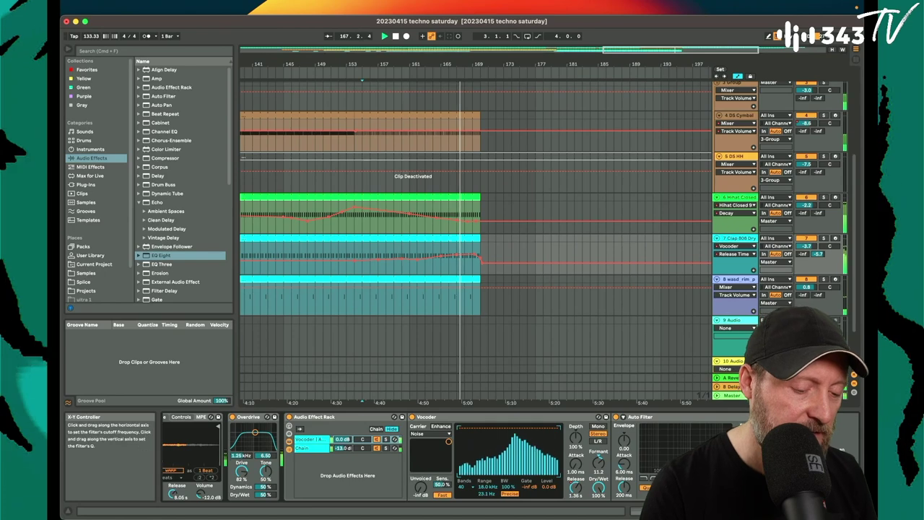
{"action": "left_click", "coordinate": [758, 441]}
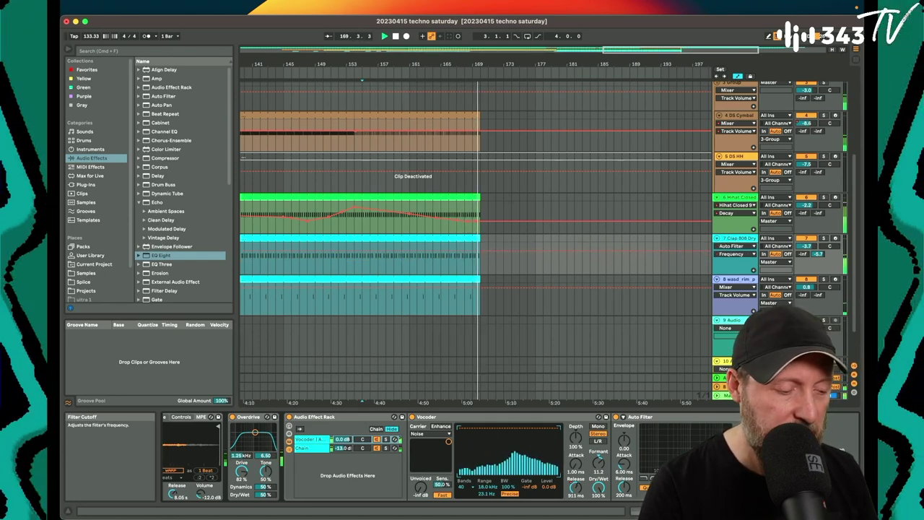
Replay the end of the build and drop the Phase Plant automation sharply to about 6% at bar 170.
{"action": "scroll", "coordinate": [529, 287], "scroll_direction": "up", "scroll_amount": 5}
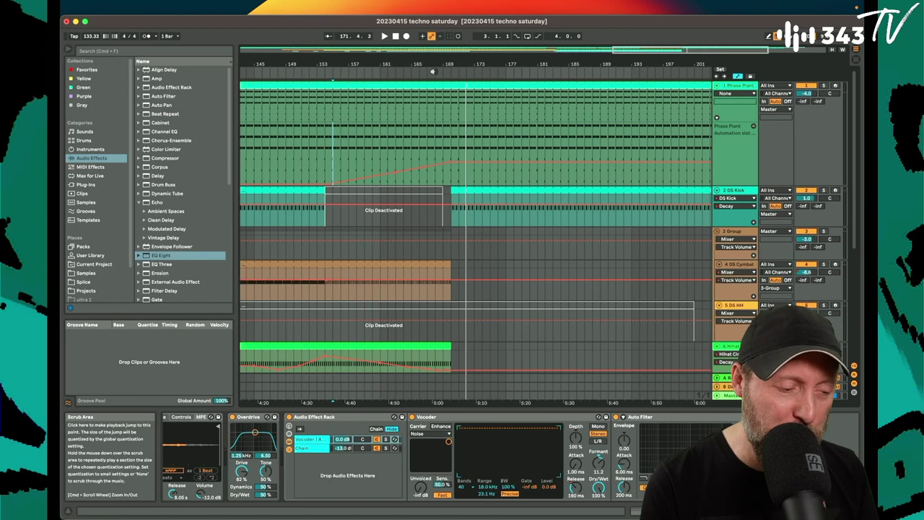
{"action": "left_click_drag", "start_coordinate": [447, 64], "coordinate": [446, 105]}
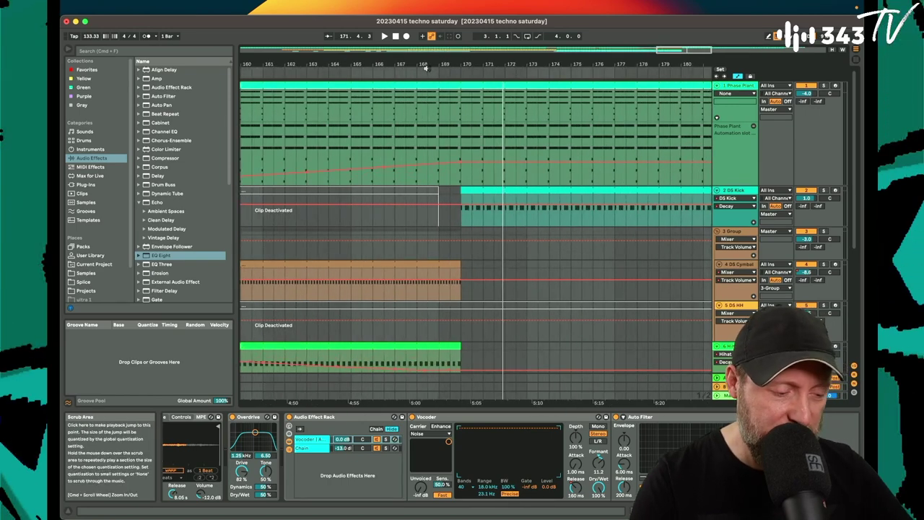
{"action": "left_click", "coordinate": [425, 67]}
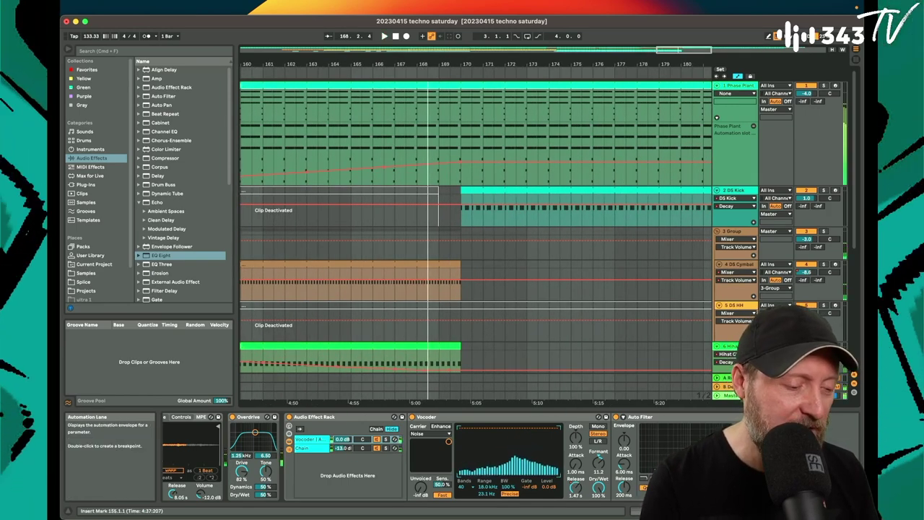
{"action": "left_click", "coordinate": [338, 70]}
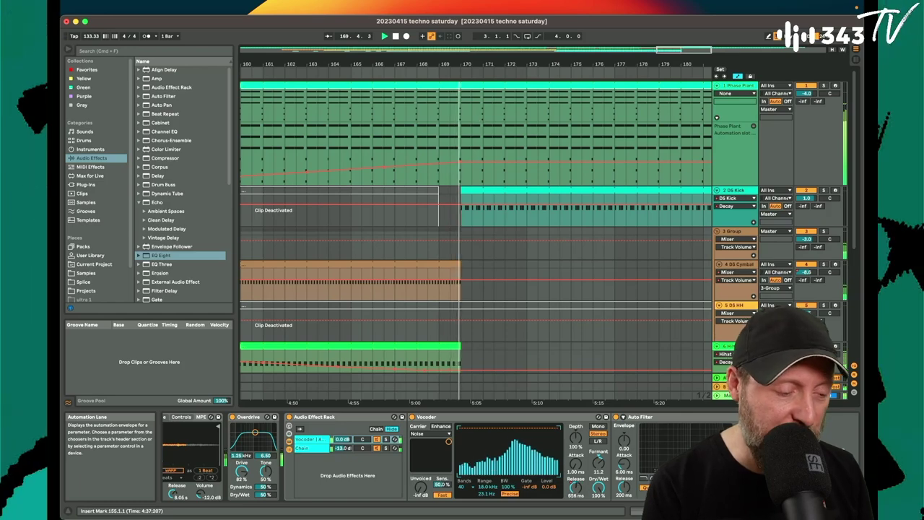
{"action": "left_click", "coordinate": [466, 165]}
{"action": "left_click_drag", "start_coordinate": [461, 175], "coordinate": [460, 181]}
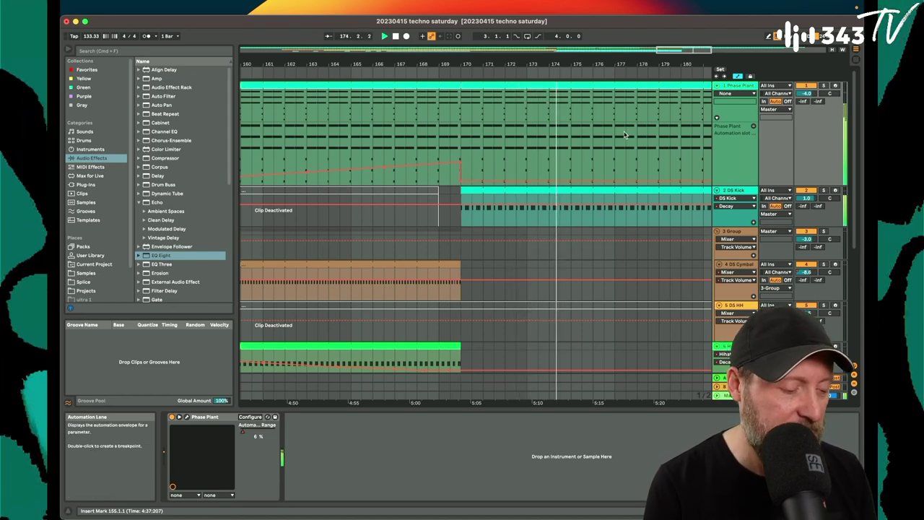
Open the kick clip that starts at bar 170 and deactivate its four low-velocity C3 ghost notes.
{"action": "scroll", "coordinate": [450, 181], "scroll_direction": "down", "scroll_amount": 5}
{"action": "left_click", "coordinate": [490, 187]}
{"action": "double_click", "coordinate": [490, 187]}
{"action": "key", "text": "space"}
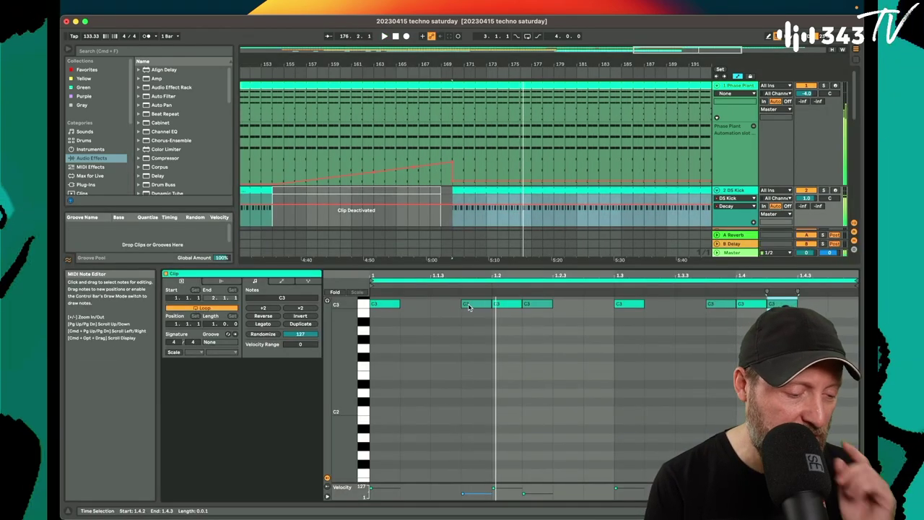
{"action": "left_click", "coordinate": [473, 305]}
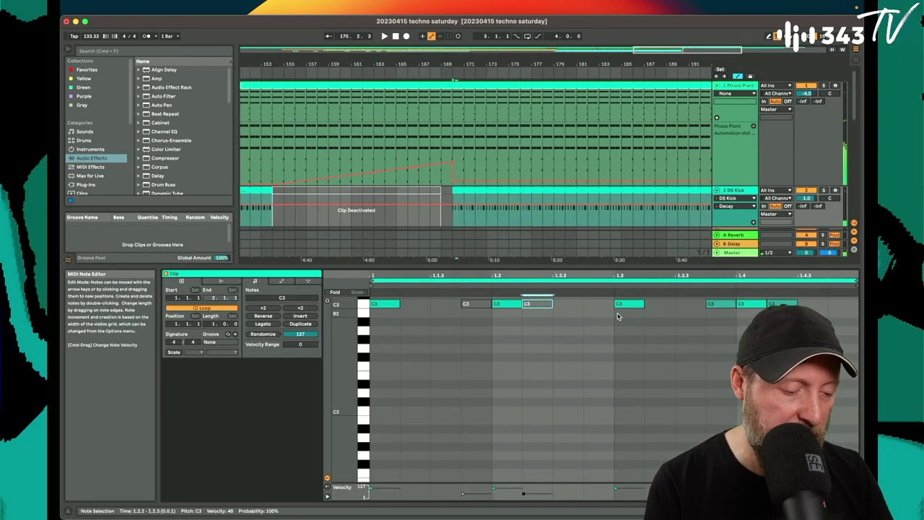
{"action": "left_click", "coordinate": [720, 304]}
{"action": "key", "text": "0"}
{"action": "left_click", "coordinate": [779, 304]}
{"action": "key", "text": "0"}
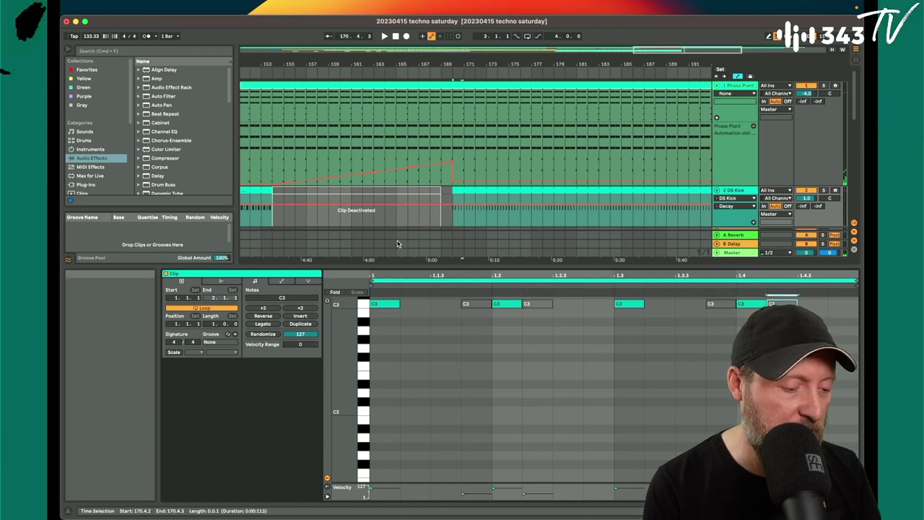
Lower the kick's Decay automation to about 48.8% from bar 170 onward.
{"action": "scroll", "coordinate": [421, 218], "scroll_direction": "down", "scroll_amount": 2}
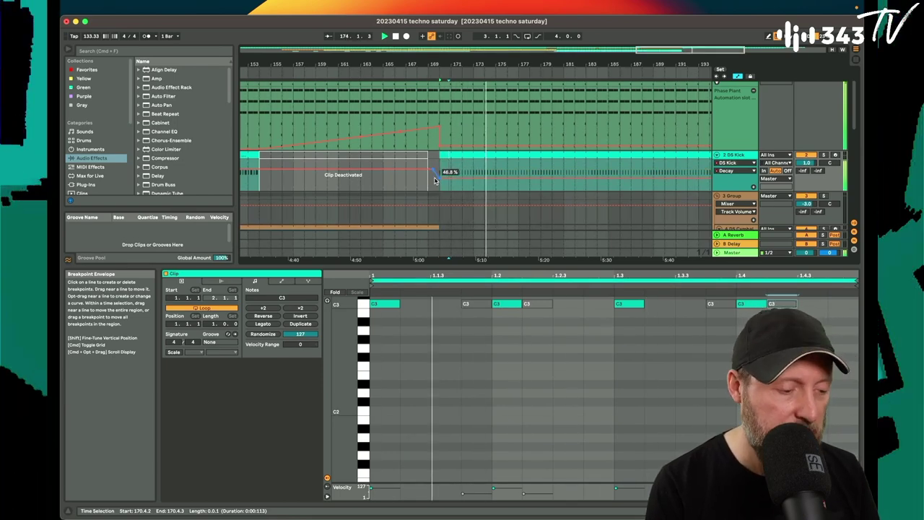
{"action": "left_click_drag", "start_coordinate": [455, 65], "coordinate": [564, 65]}
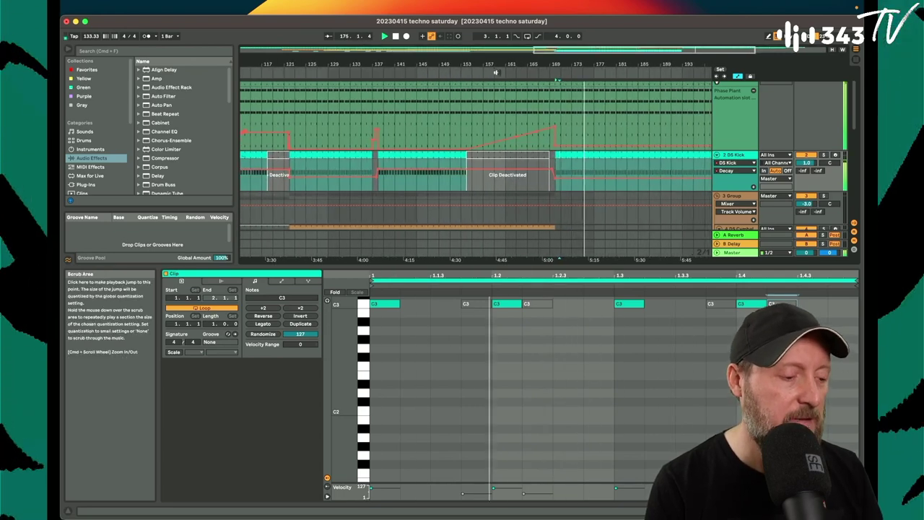
Play from bar 154 and review the cymbal, hi-hat, clap and rim tracks around the kick return.
{"action": "left_click", "coordinate": [467, 65]}
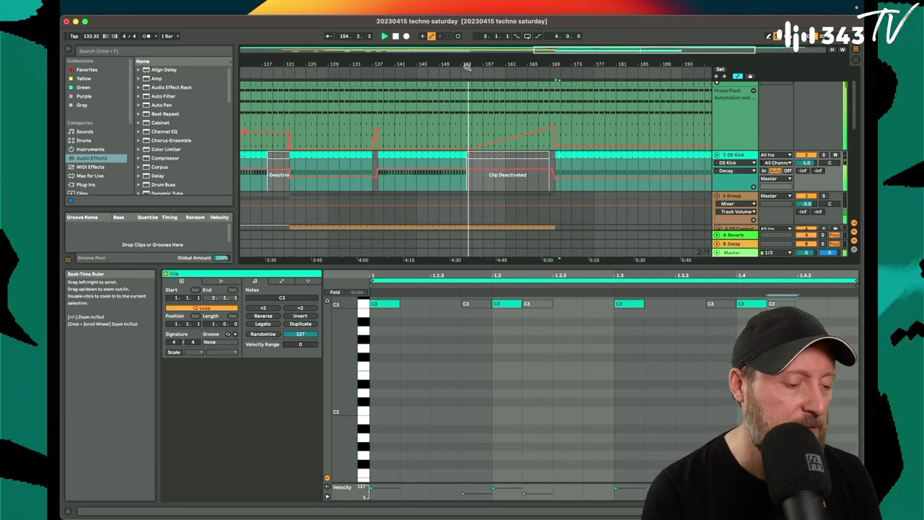
{"action": "scroll", "coordinate": [571, 159], "scroll_direction": "down", "scroll_amount": 3}
{"action": "scroll", "coordinate": [573, 160], "scroll_direction": "down", "scroll_amount": 2}
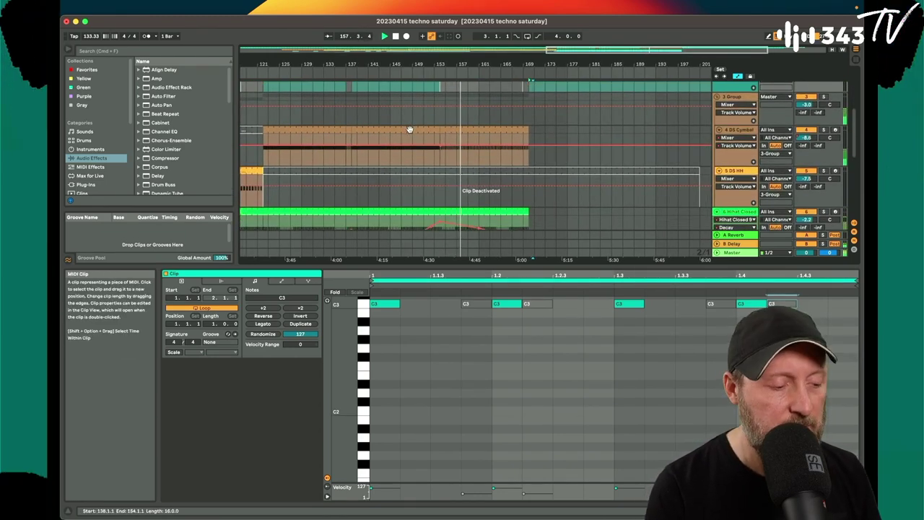
{"action": "scroll", "coordinate": [410, 130], "scroll_direction": "down", "scroll_amount": 2}
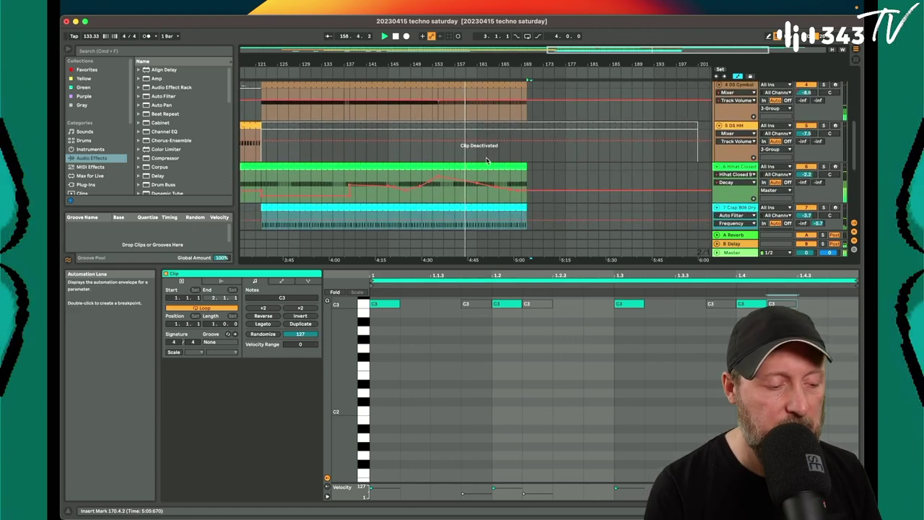
{"action": "scroll", "coordinate": [503, 191], "scroll_direction": "down", "scroll_amount": 2}
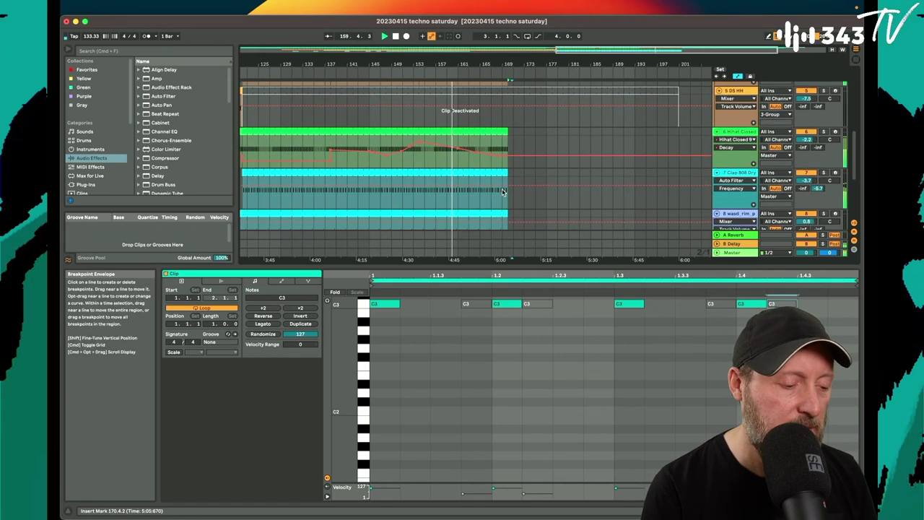
{"action": "left_click_drag", "start_coordinate": [480, 64], "coordinate": [582, 36]}
{"action": "scroll", "coordinate": [626, 122], "scroll_direction": "right", "scroll_amount": 2}
{"action": "scroll", "coordinate": [626, 121], "scroll_direction": "down", "scroll_amount": 1}
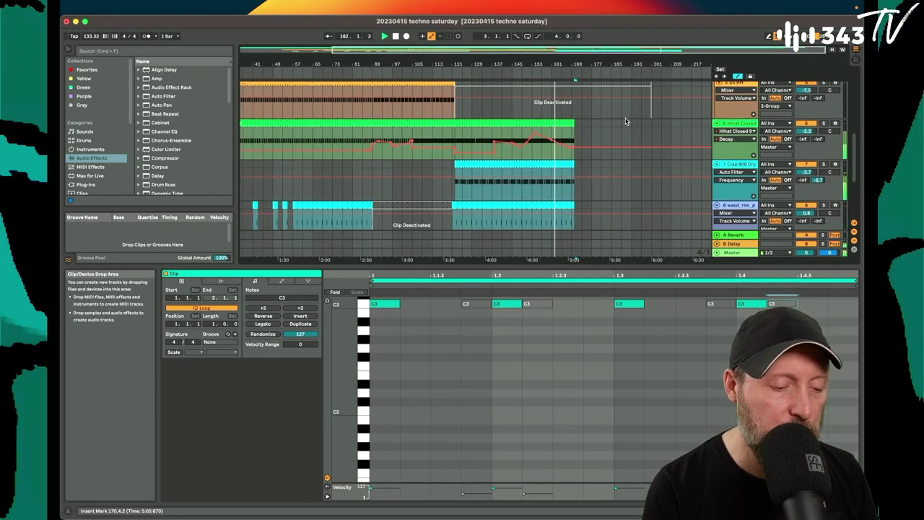
{"action": "scroll", "coordinate": [626, 121], "scroll_direction": "down", "scroll_amount": 1}
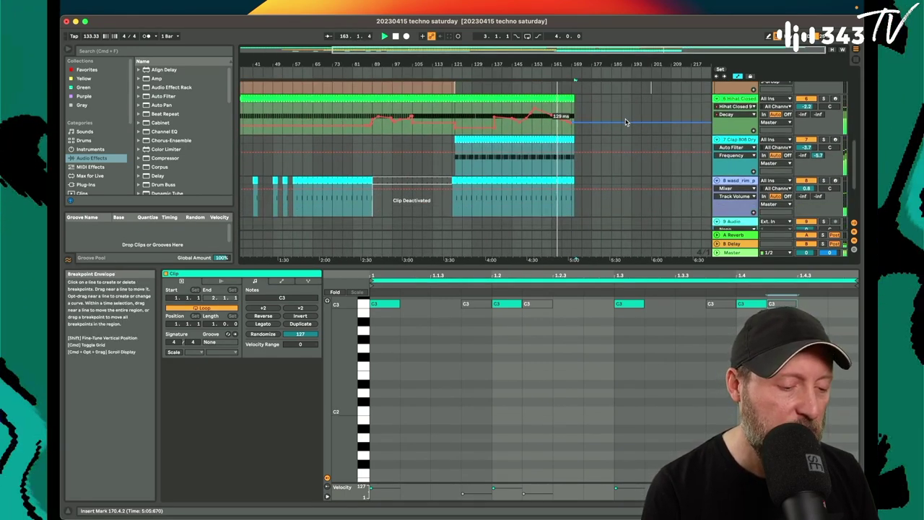
{"action": "scroll", "coordinate": [626, 122], "scroll_direction": "up", "scroll_amount": 4}
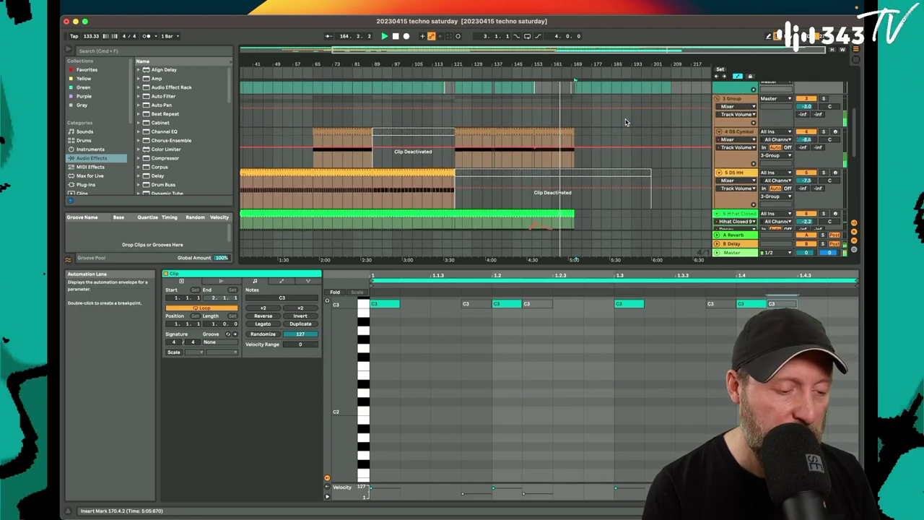
Copy the deactivated 33-bar cymbal clip to bar 170 and toggle it active and back to deactivated during playback.
{"action": "left_click_drag", "start_coordinate": [427, 138], "coordinate": [627, 135]}
{"action": "left_click_drag", "start_coordinate": [614, 64], "coordinate": [612, 118]}
{"action": "key", "text": "0"}
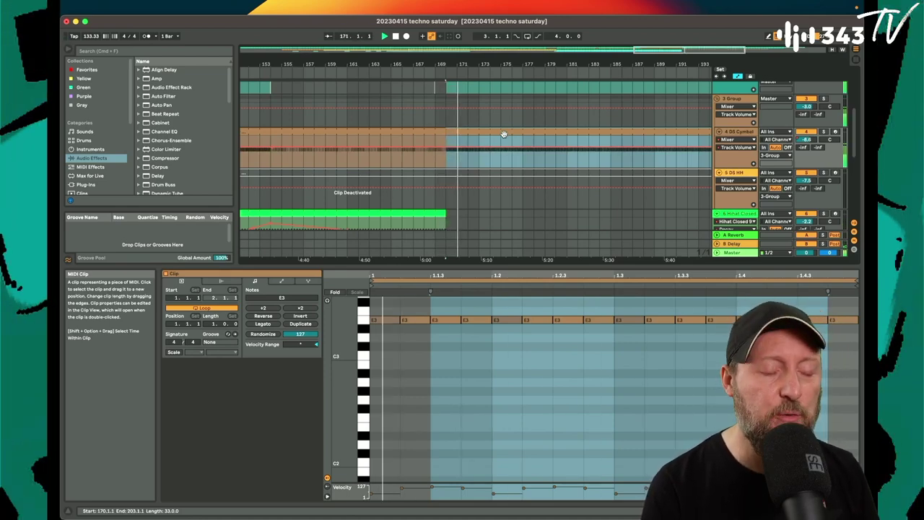
{"action": "key", "text": "0"}
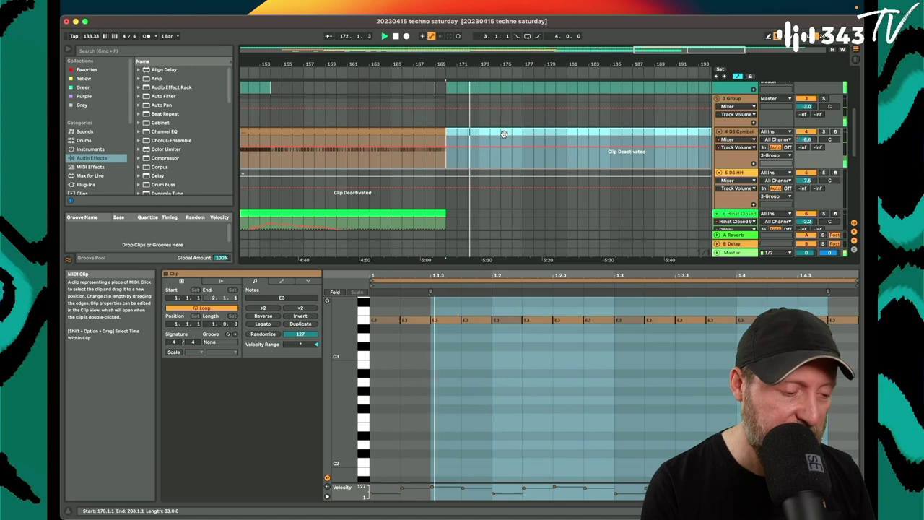
Try extending the cymbal, closed hi-hat and clap clips past bar 170 one at a time, undoing each extension.
{"action": "left_click_drag", "start_coordinate": [446, 134], "coordinate": [509, 134]}
{"action": "key", "text": "super+z"}
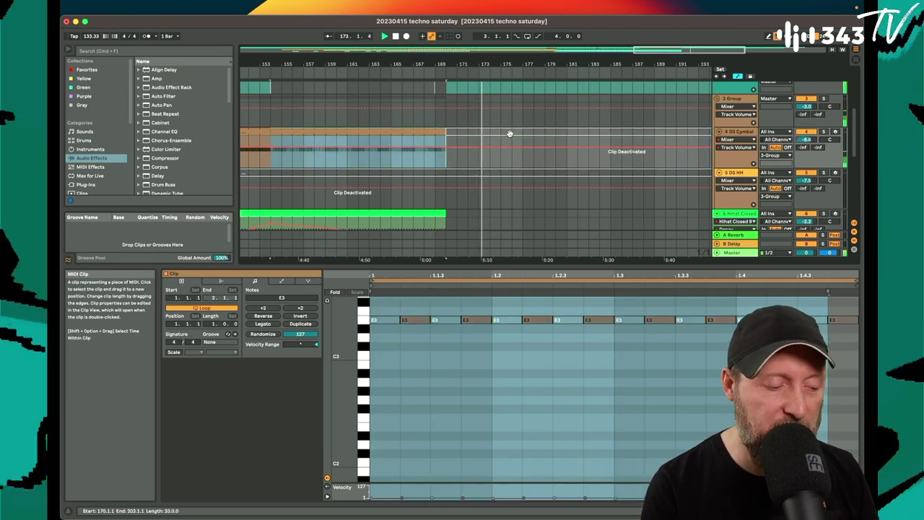
{"action": "scroll", "coordinate": [498, 152], "scroll_direction": "down", "scroll_amount": 2}
{"action": "scroll", "coordinate": [436, 186], "scroll_direction": "down", "scroll_amount": 2}
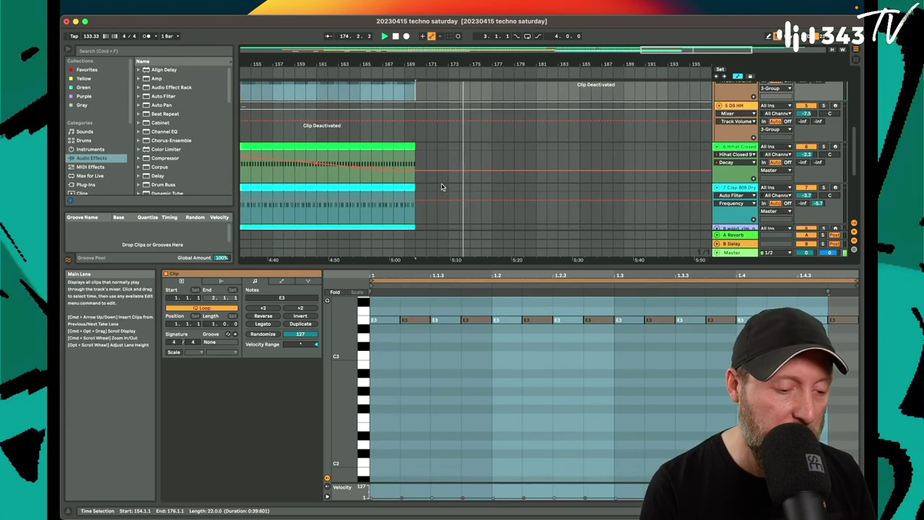
{"action": "left_click_drag", "start_coordinate": [416, 151], "coordinate": [516, 151]}
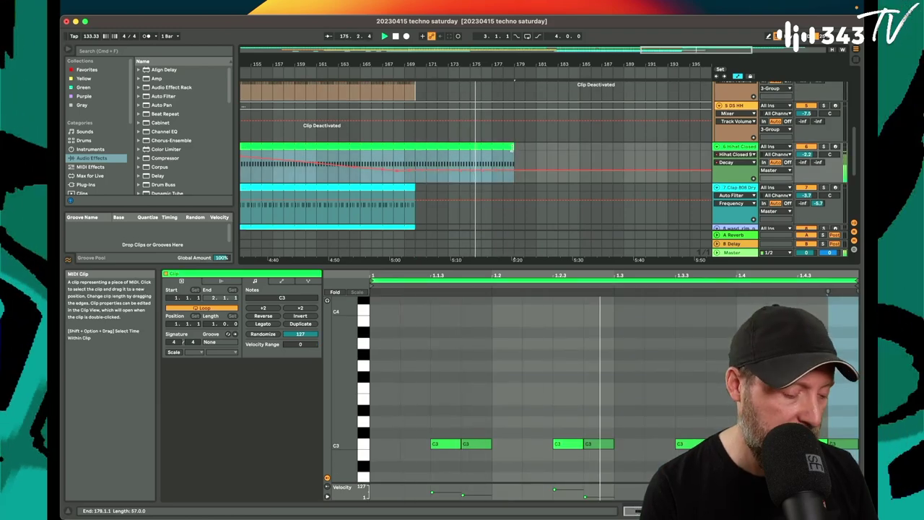
{"action": "key", "text": "super+z"}
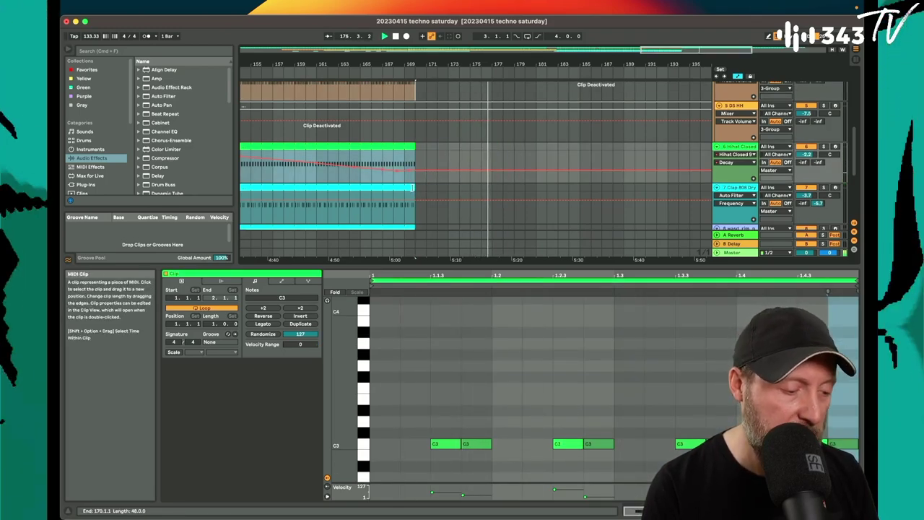
{"action": "left_click_drag", "start_coordinate": [412, 188], "coordinate": [540, 188]}
{"action": "key", "text": "super+z"}
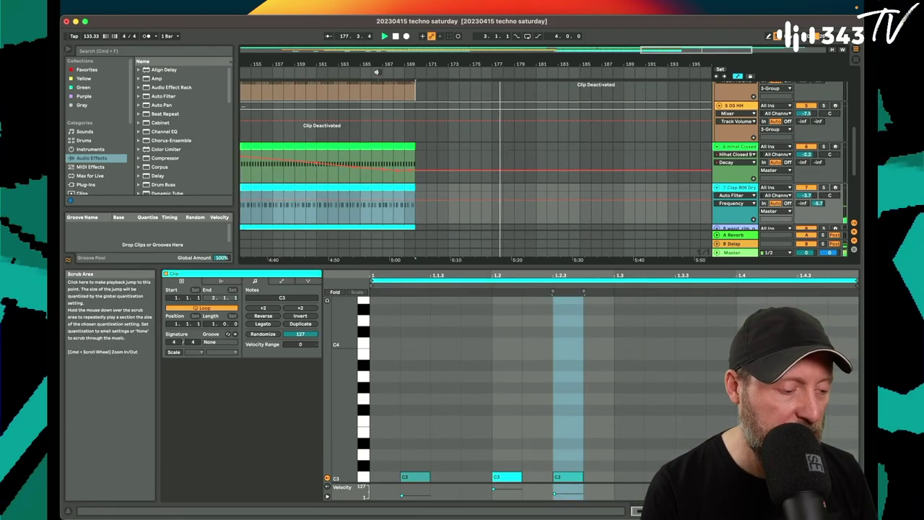
Activate the long DS HH clip, split it at bar 170 and deactivate the part from bar 122 to 170.
{"action": "left_click", "coordinate": [472, 105]}
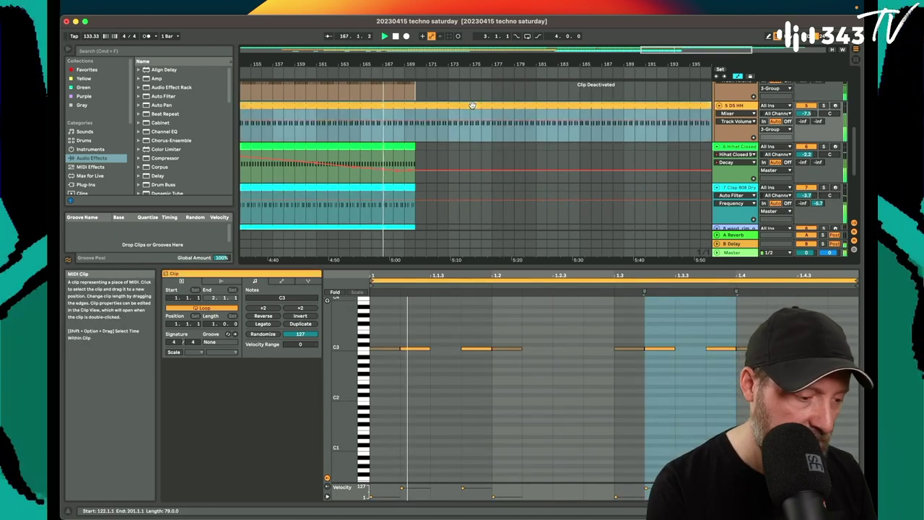
{"action": "left_click", "coordinate": [414, 132]}
{"action": "key", "text": "super+e"}
{"action": "left_click", "coordinate": [401, 106]}
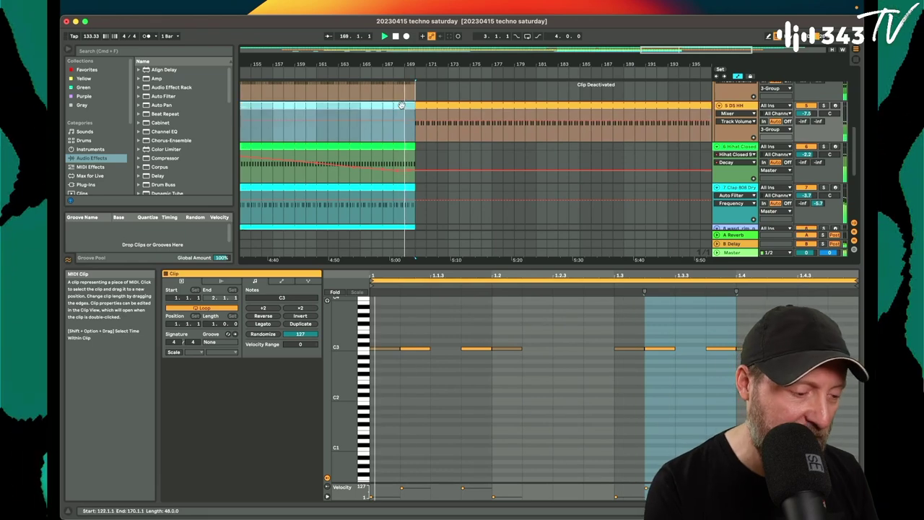
Copy the 24-bar DS HH clip that starts at bar 65 to bar 170.
{"action": "left_click_drag", "start_coordinate": [404, 62], "coordinate": [403, 99]}
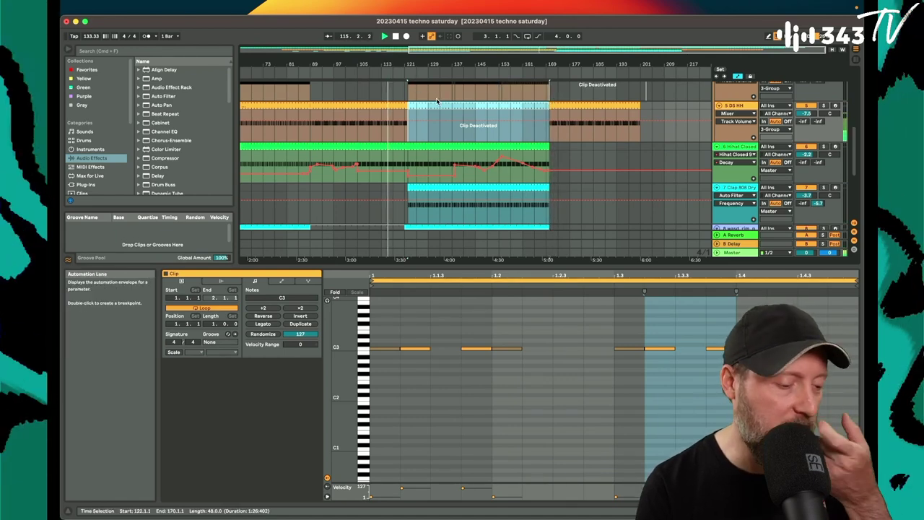
{"action": "left_click", "coordinate": [296, 107]}
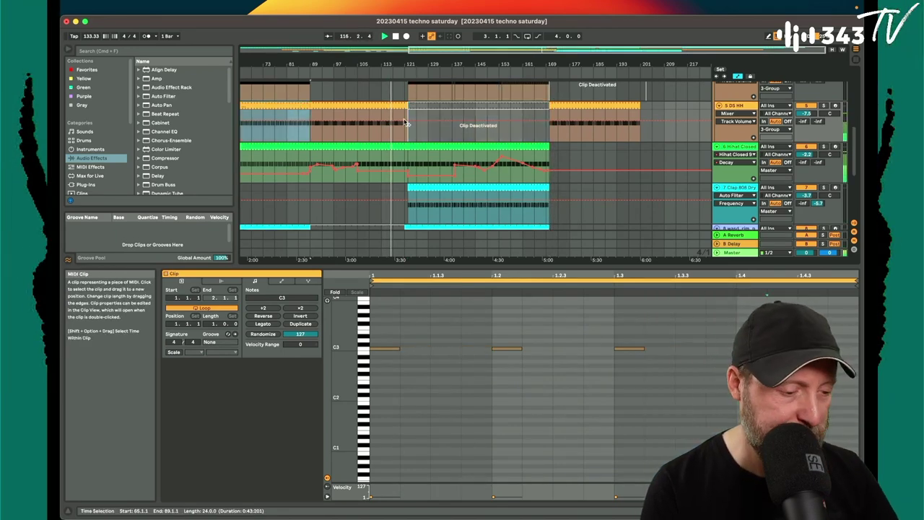
{"action": "left_click", "coordinate": [570, 105]}
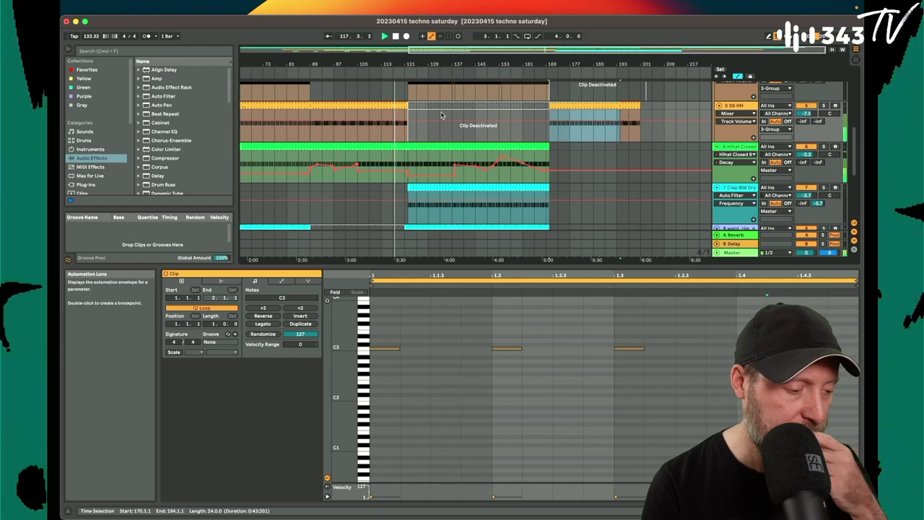
Play from bar 122 and toggle the deactivated 48-bar DS HH clip active and back to deactivated.
{"action": "left_click_drag", "start_coordinate": [412, 51], "coordinate": [336, 62]}
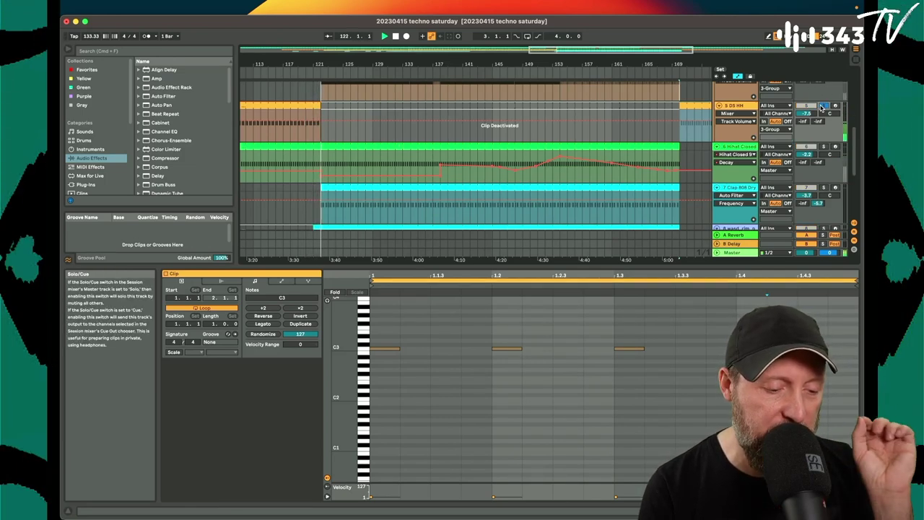
{"action": "left_click", "coordinate": [356, 106]}
{"action": "key", "text": "0"}
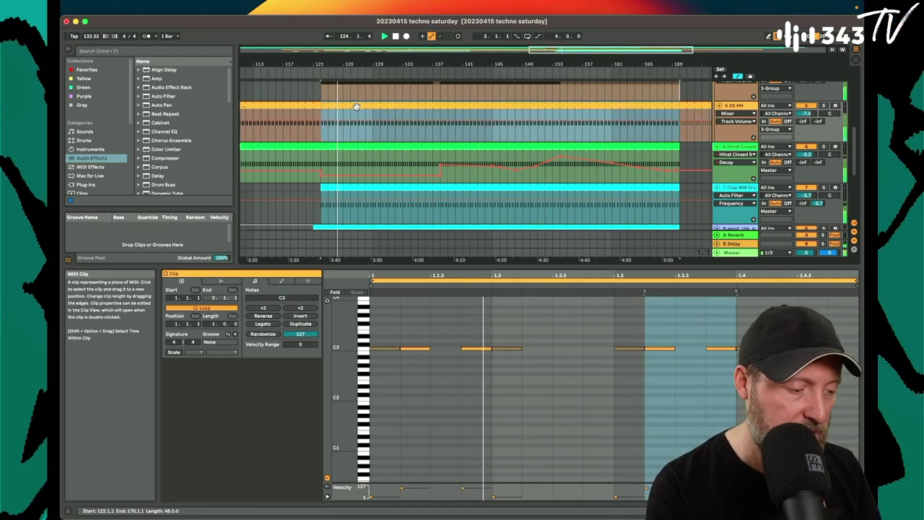
{"action": "key", "text": "0"}
Copy the bar 170 DS HH clip to bar 122, and start the adjoining deactivated clip at bar 130 and activate it.
{"action": "left_click", "coordinate": [696, 106]}
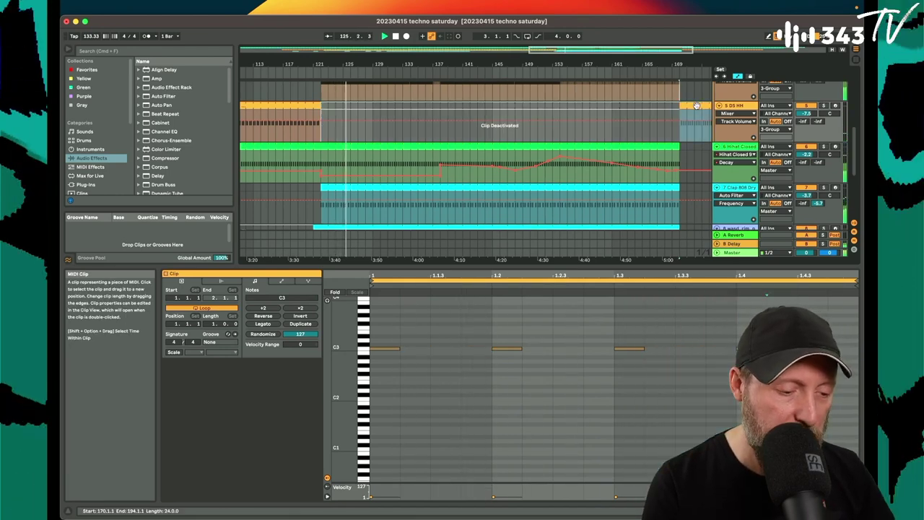
{"action": "left_click", "coordinate": [322, 136]}
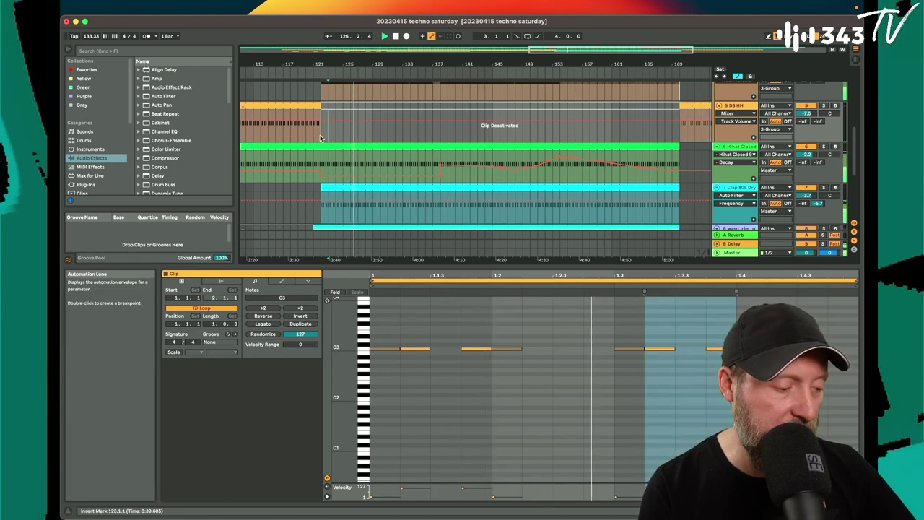
{"action": "key", "text": "super+v"}
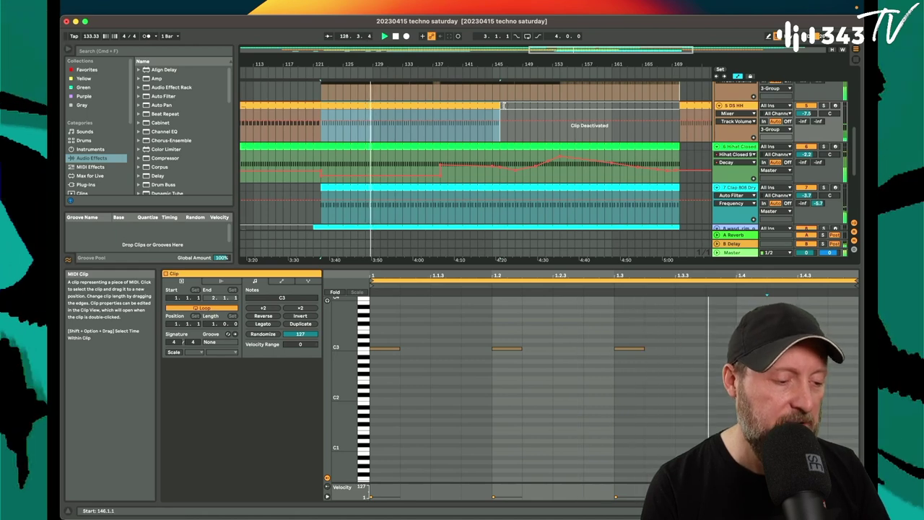
{"action": "left_click_drag", "start_coordinate": [503, 106], "coordinate": [383, 119]}
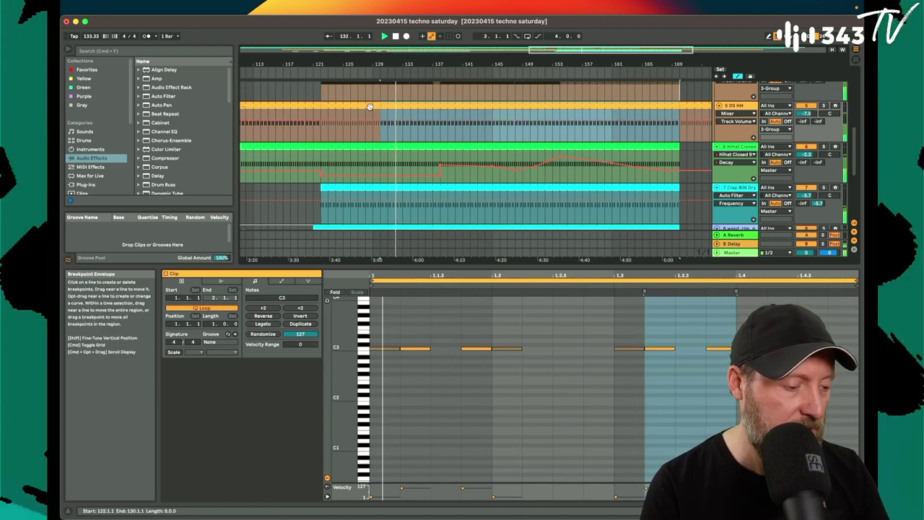
Play from bar 122 and review how the hi-hat pattern changes at bar 130 alongside the other percussion tracks.
{"action": "left_click", "coordinate": [318, 134]}
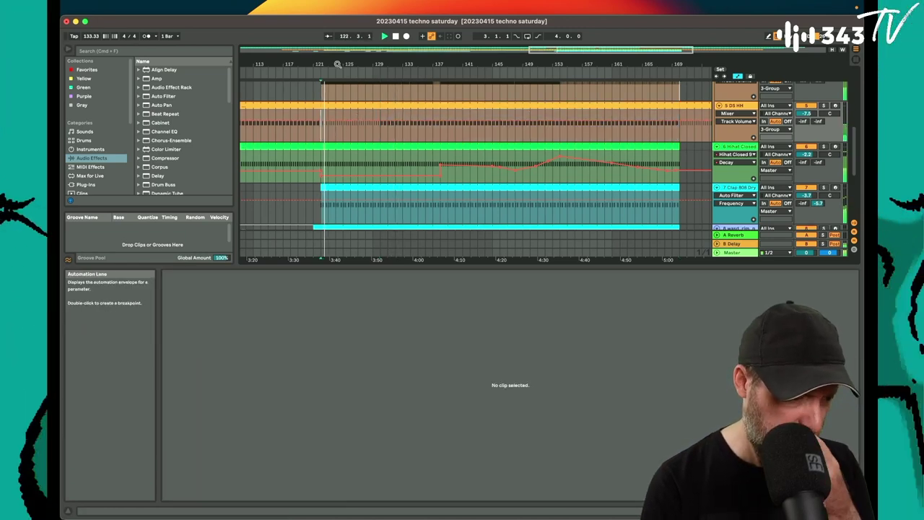
{"action": "mouse_move", "coordinate": [339, 62]}
{"action": "left_mouse_down"}
{"action": "mouse_move", "coordinate": [333, 94]}
{"action": "mouse_move", "coordinate": [335, 60]}
{"action": "left_mouse_up"}
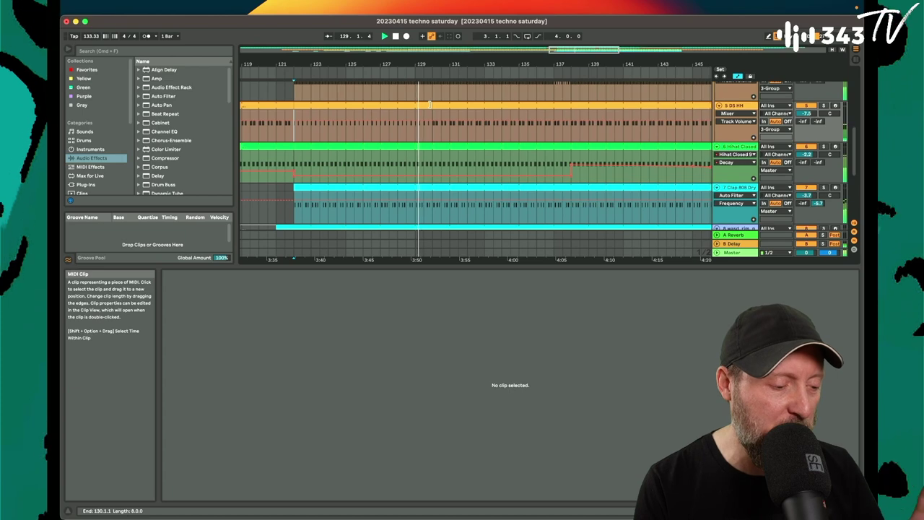
{"action": "scroll", "coordinate": [430, 104], "scroll_direction": "right", "scroll_amount": 5}
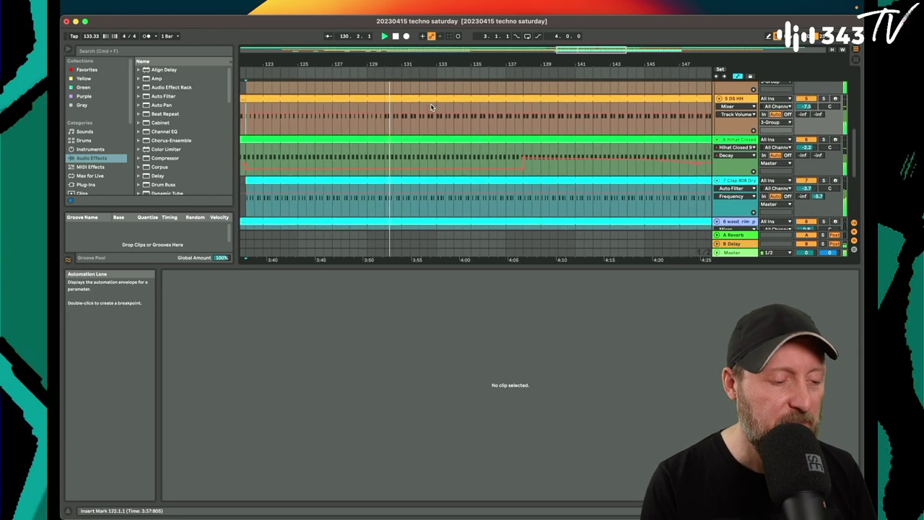
{"action": "scroll", "coordinate": [430, 107], "scroll_direction": "right", "scroll_amount": 3}
{"action": "left_click_drag", "start_coordinate": [444, 65], "coordinate": [437, 44]}
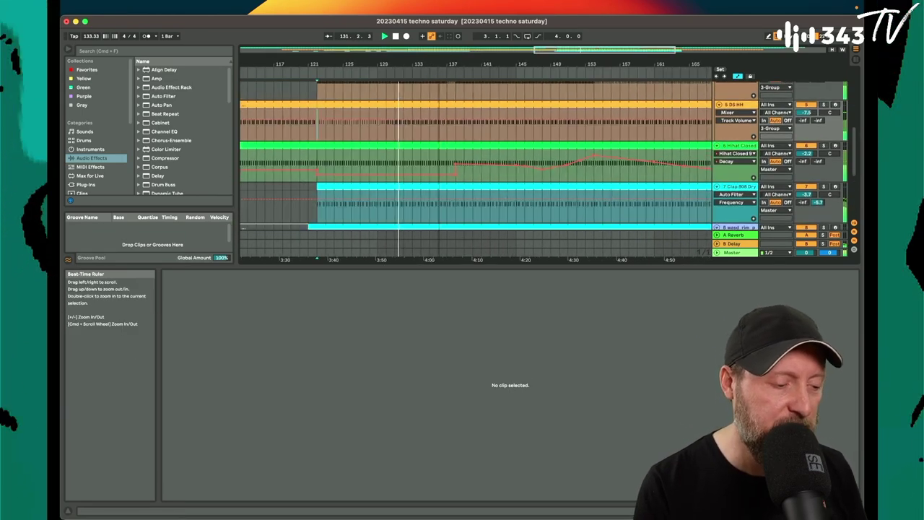
{"action": "scroll", "coordinate": [527, 154], "scroll_direction": "right", "scroll_amount": 5}
{"action": "scroll", "coordinate": [527, 153], "scroll_direction": "up", "scroll_amount": 2}
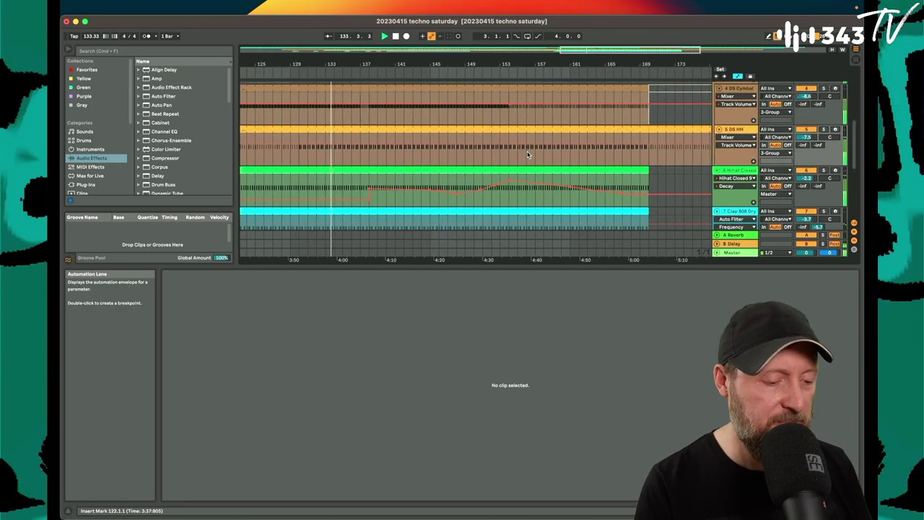
Extend the start of the 24-bar DS HH clip at bar 170 back to bar 154.
{"action": "key", "text": "space"}
{"action": "left_click", "coordinate": [492, 152]}
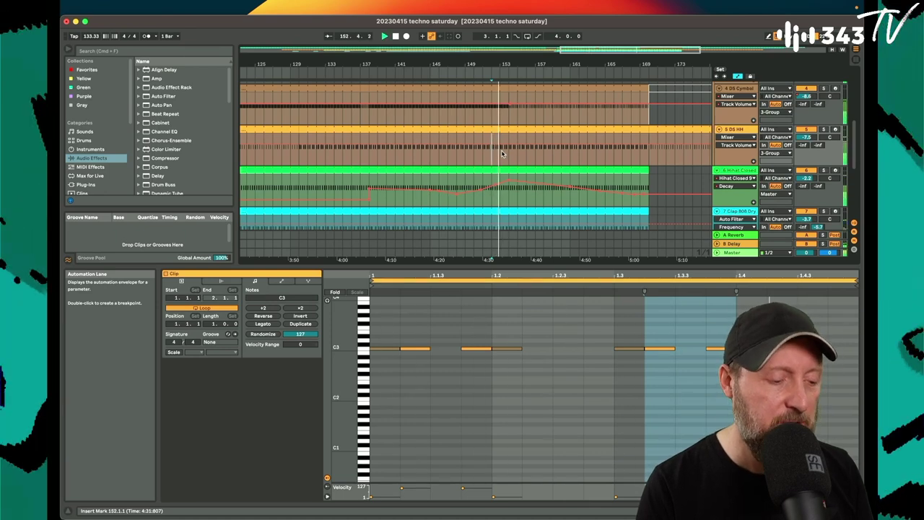
{"action": "scroll", "coordinate": [502, 153], "scroll_direction": "up", "scroll_amount": 4}
{"action": "scroll", "coordinate": [503, 154], "scroll_direction": "right", "scroll_amount": 5}
{"action": "scroll", "coordinate": [502, 153], "scroll_direction": "down", "scroll_amount": 3}
{"action": "left_click_drag", "start_coordinate": [552, 164], "coordinate": [413, 171]}
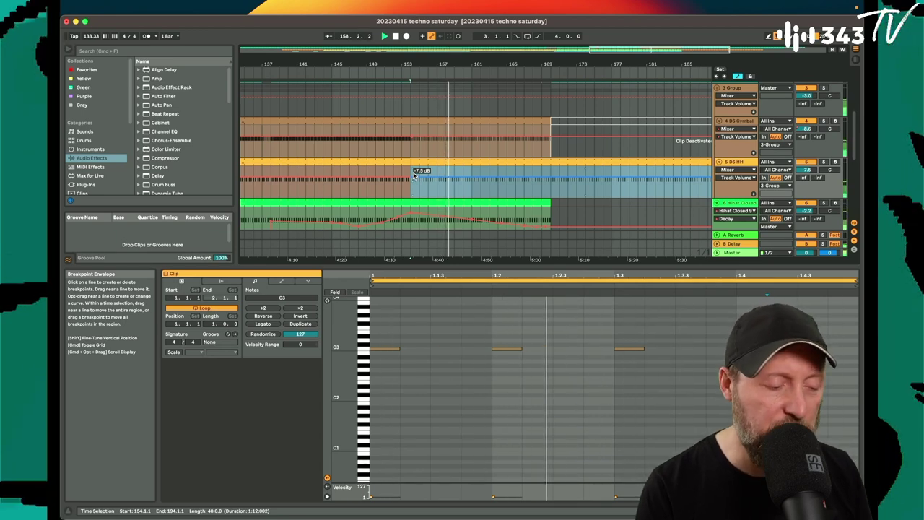
Briefly solo the DS HH track during playback, and review the kick and percussion tracks through the bar 170 kick return.
{"action": "left_click", "coordinate": [824, 162]}
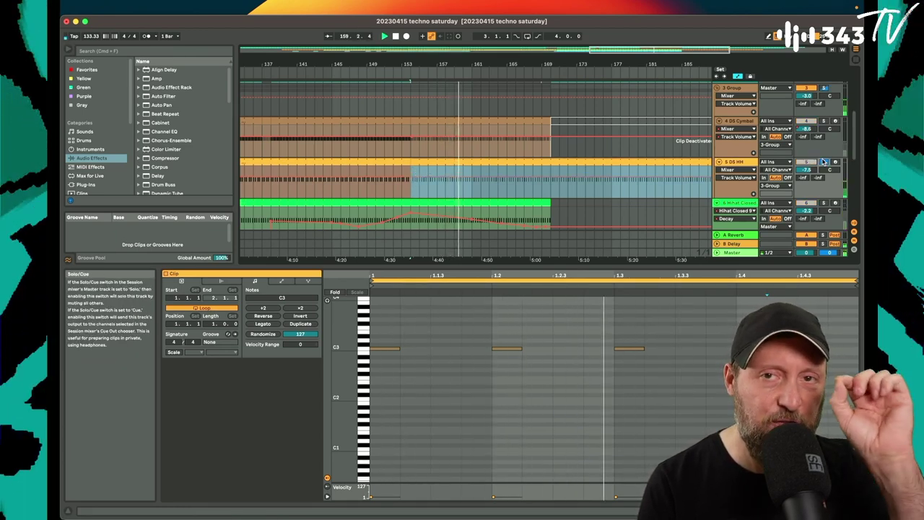
{"action": "left_click", "coordinate": [824, 162]}
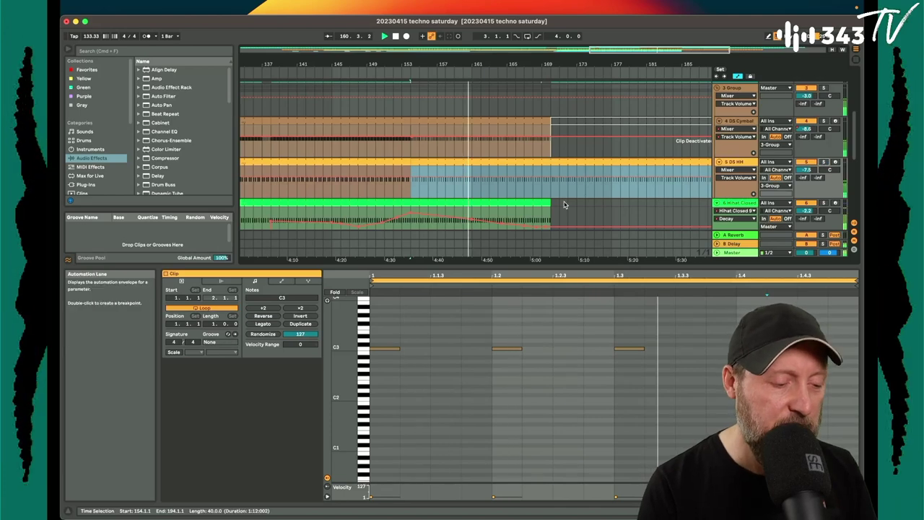
{"action": "scroll", "coordinate": [553, 191], "scroll_direction": "down", "scroll_amount": 5}
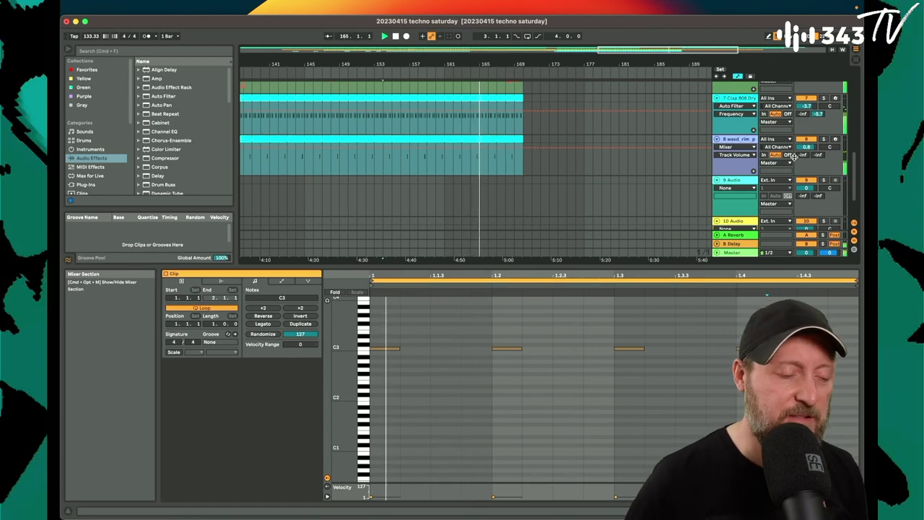
{"action": "scroll", "coordinate": [794, 155], "scroll_direction": "up", "scroll_amount": 5}
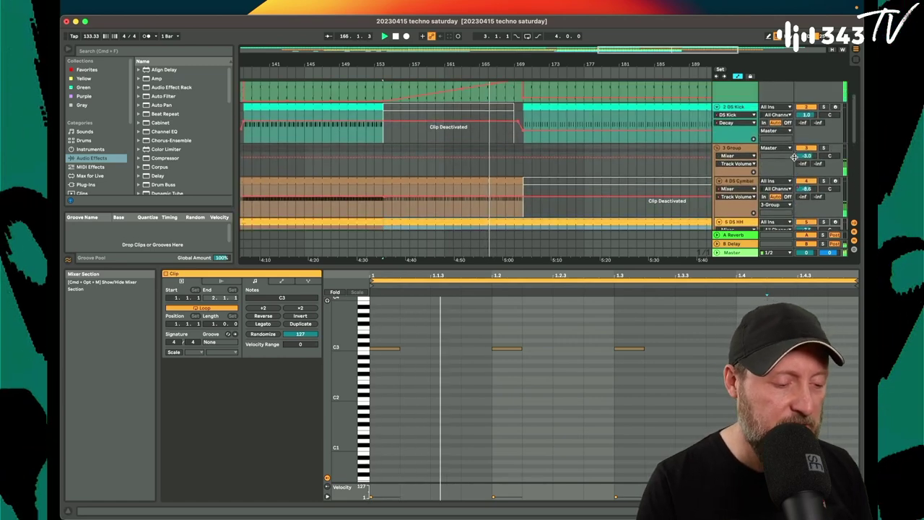
{"action": "scroll", "coordinate": [795, 160], "scroll_direction": "up", "scroll_amount": 2}
{"action": "left_click_drag", "start_coordinate": [523, 63], "coordinate": [523, 82]}
{"action": "left_click", "coordinate": [523, 134]}
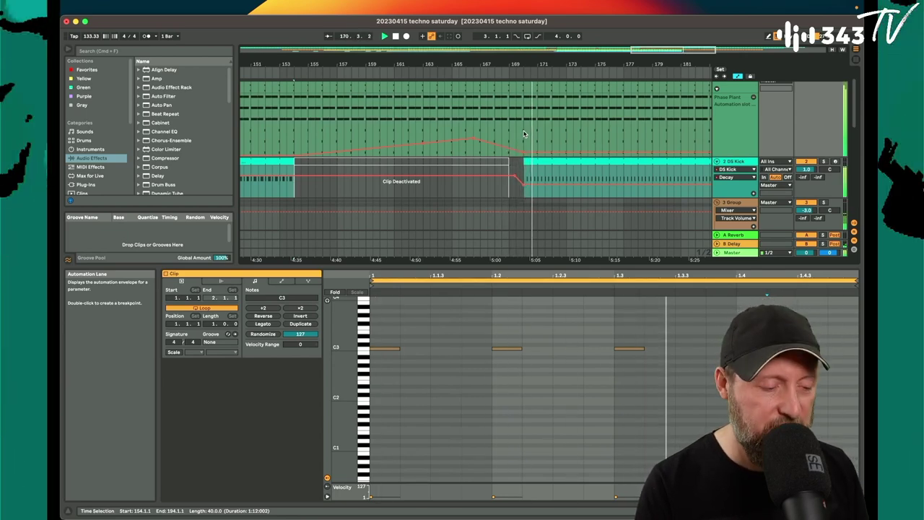
{"action": "scroll", "coordinate": [524, 135], "scroll_direction": "down", "scroll_amount": 5}
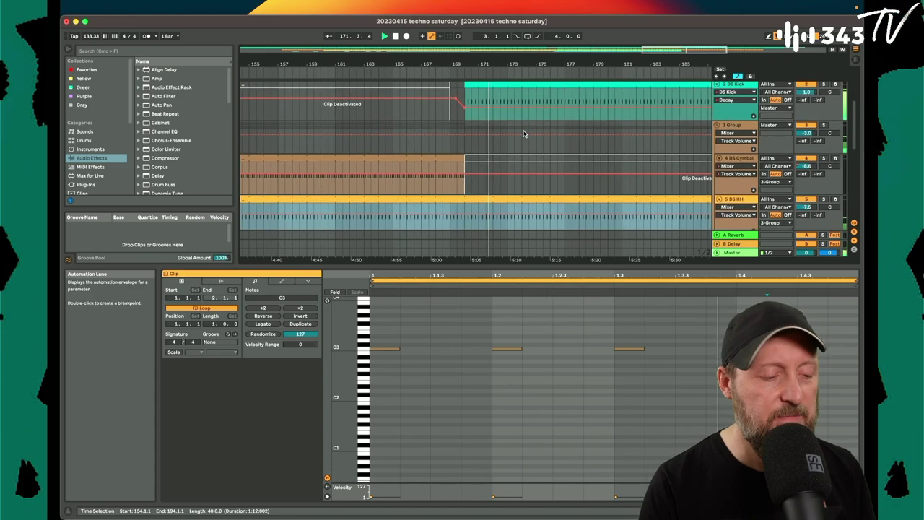
{"action": "scroll", "coordinate": [525, 134], "scroll_direction": "down", "scroll_amount": 1}
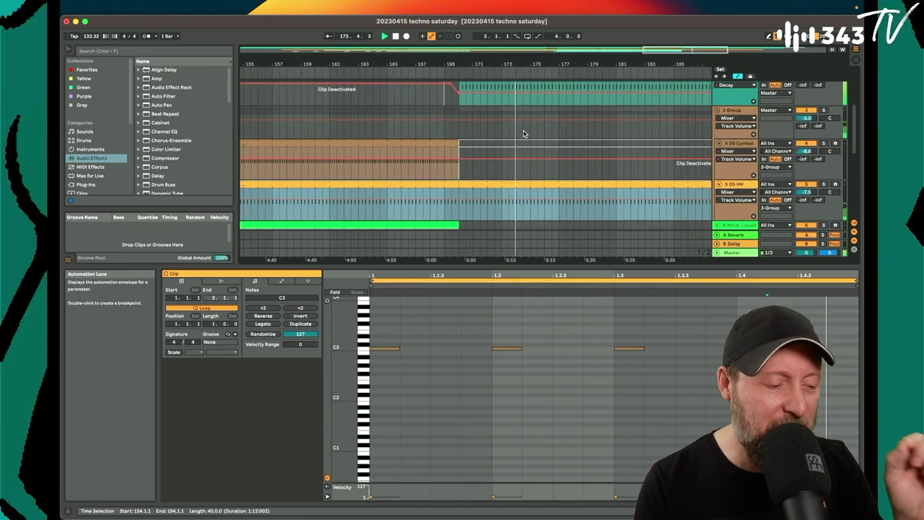
{"action": "scroll", "coordinate": [524, 135], "scroll_direction": "down", "scroll_amount": 1}
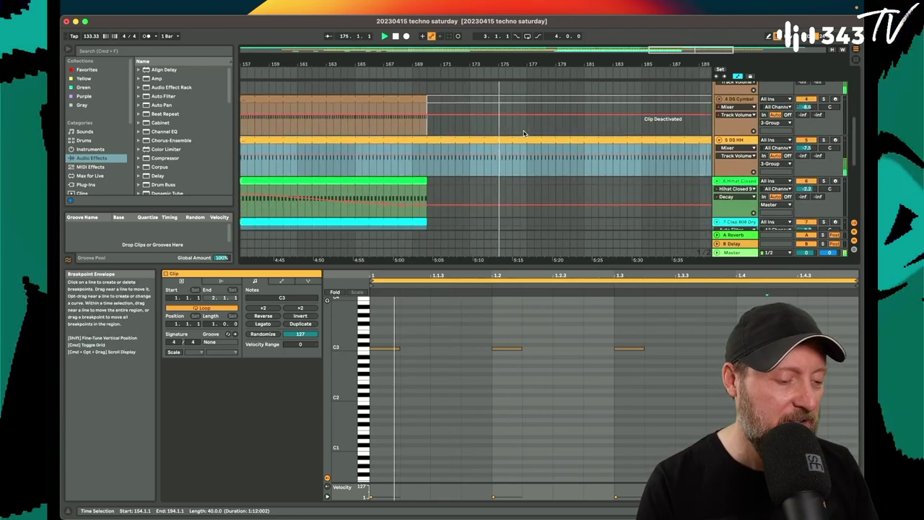
Copy the seven-bar DS HH clip from bar 194 to bar 179 and extend its start back to 177.3.1.
{"action": "left_click_drag", "start_coordinate": [508, 64], "coordinate": [508, 51]}
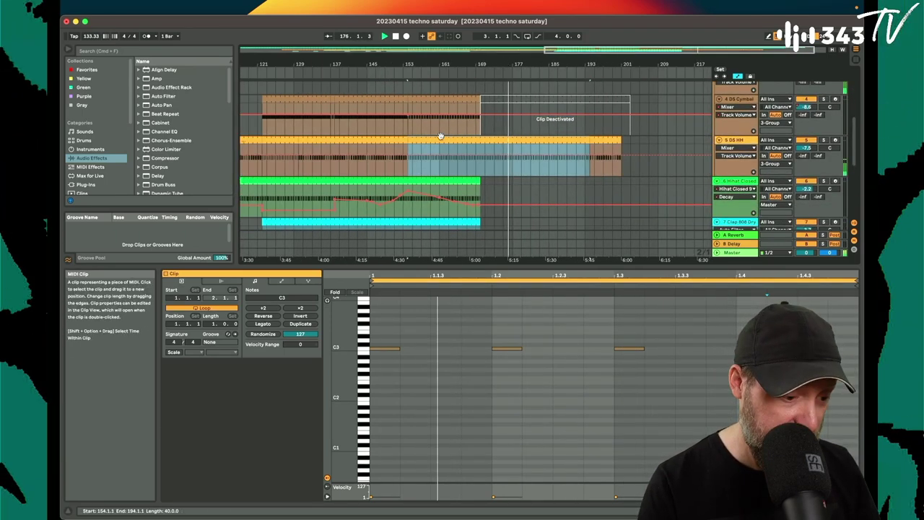
{"action": "left_click", "coordinate": [603, 147]}
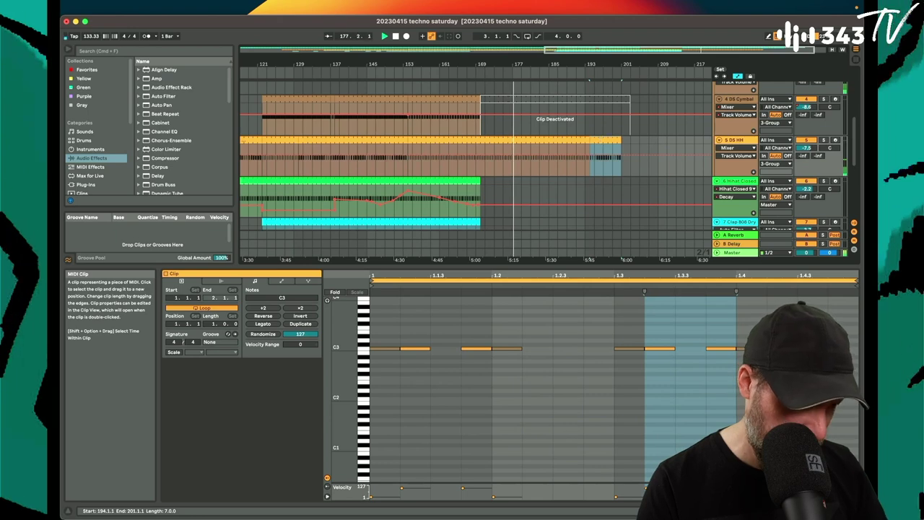
{"action": "left_click_drag", "start_coordinate": [519, 151], "coordinate": [553, 151]}
{"action": "left_click_drag", "start_coordinate": [526, 62], "coordinate": [526, 85]}
{"action": "left_click_drag", "start_coordinate": [526, 140], "coordinate": [504, 140]}
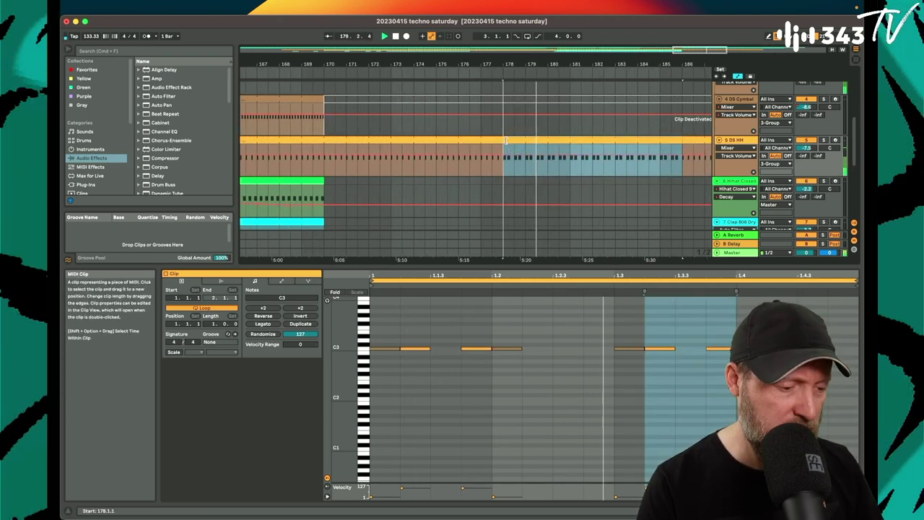
{"action": "left_click", "coordinate": [491, 139], "text": "shift"}
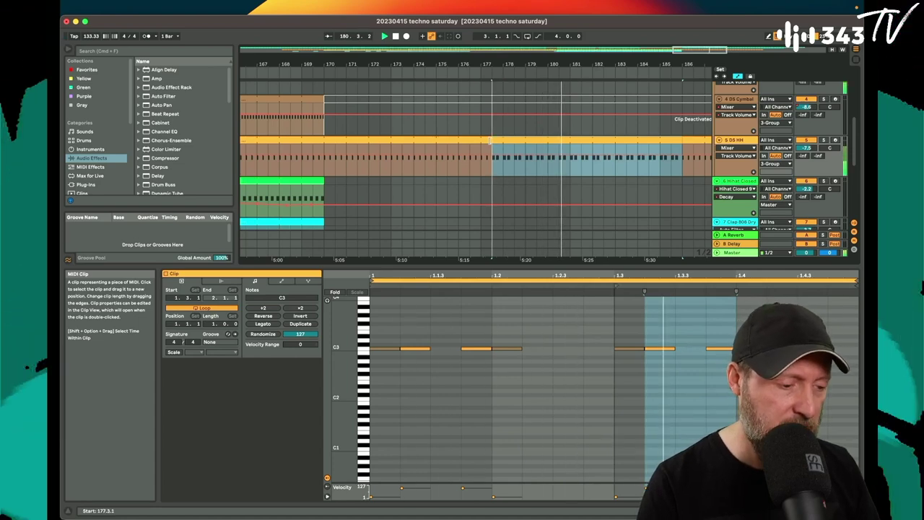
Trim the start of the later DS HH clip forward to 178.1.1.
{"action": "mouse_move", "coordinate": [490, 141]}
{"action": "left_mouse_down"}
{"action": "mouse_move", "coordinate": [479, 141]}
{"action": "mouse_move", "coordinate": [503, 141]}
{"action": "left_mouse_up"}
{"action": "left_click_drag", "start_coordinate": [514, 65], "coordinate": [575, 153]}
{"action": "scroll", "coordinate": [574, 153], "scroll_direction": "up", "scroll_amount": 2}
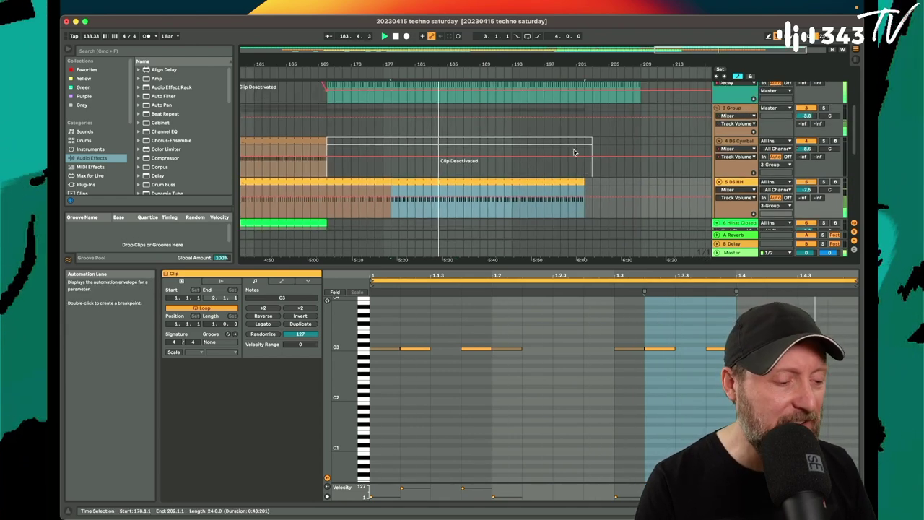
Split the deactivated DS Cymbal clip at bars 186 and 187, and reactivate the 16-bar portion from bar 187.
{"action": "scroll", "coordinate": [575, 152], "scroll_direction": "down", "scroll_amount": 1}
{"action": "left_click", "coordinate": [459, 161]}
{"action": "key", "text": "super+e"}
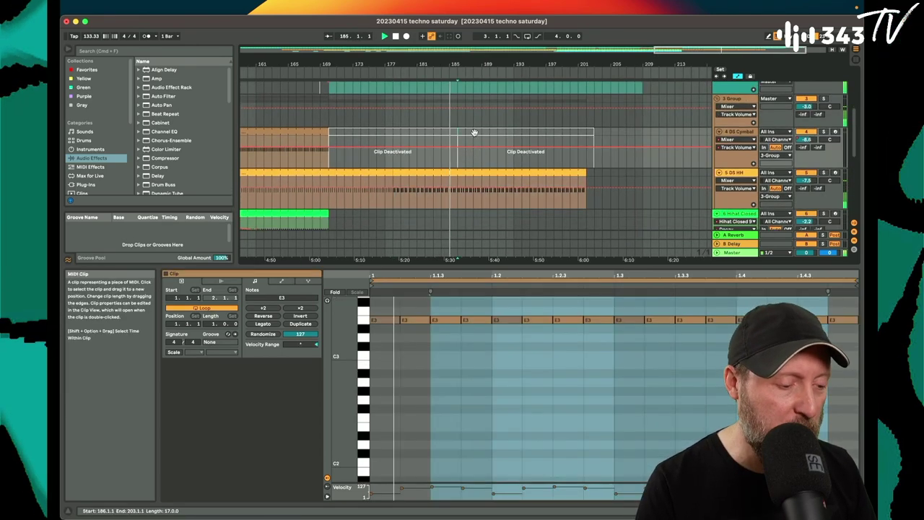
{"action": "left_click", "coordinate": [473, 132]}
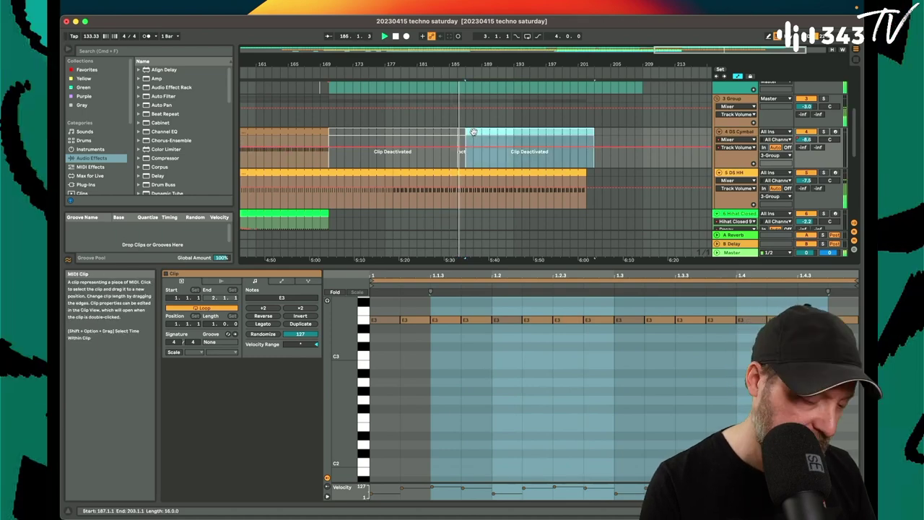
{"action": "key", "text": "0"}
{"action": "left_click_drag", "start_coordinate": [475, 61], "coordinate": [588, 44]}
{"action": "left_click", "coordinate": [599, 132]}
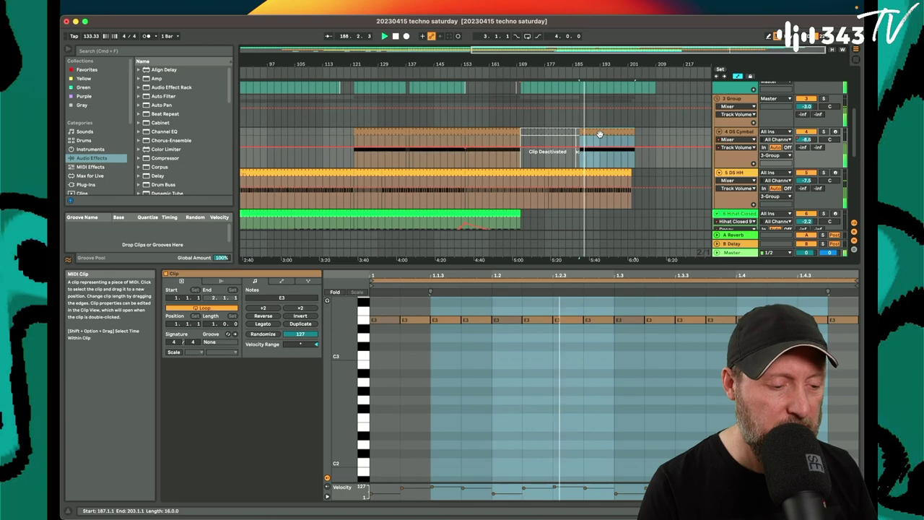
Stop playback, copy the Phase Plant automation between bars 45 and 65, and resume playback from bar 169.
{"action": "scroll", "coordinate": [599, 132], "scroll_direction": "up", "scroll_amount": 6}
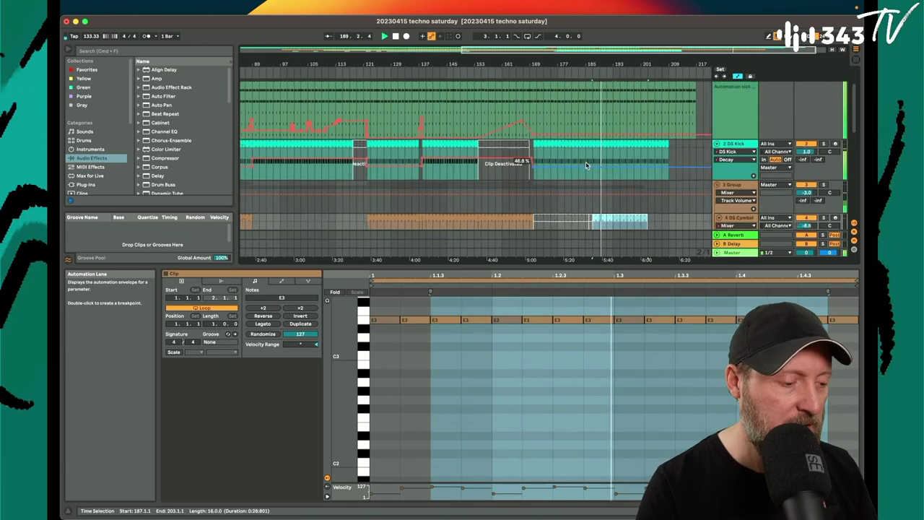
{"action": "left_click_drag", "start_coordinate": [557, 63], "coordinate": [558, 42]}
{"action": "key", "text": "space"}
{"action": "left_click_drag", "start_coordinate": [339, 164], "coordinate": [374, 164]}
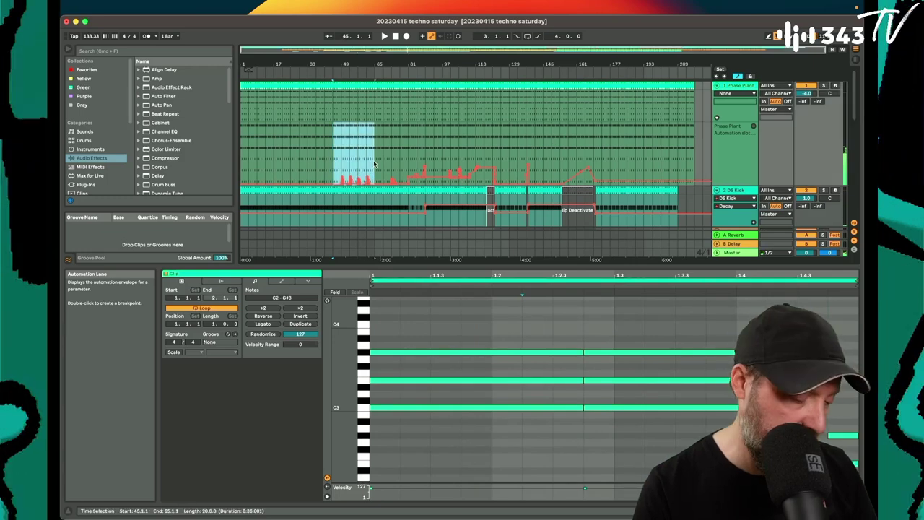
{"action": "left_click", "coordinate": [595, 161]}
{"action": "key", "text": "space"}
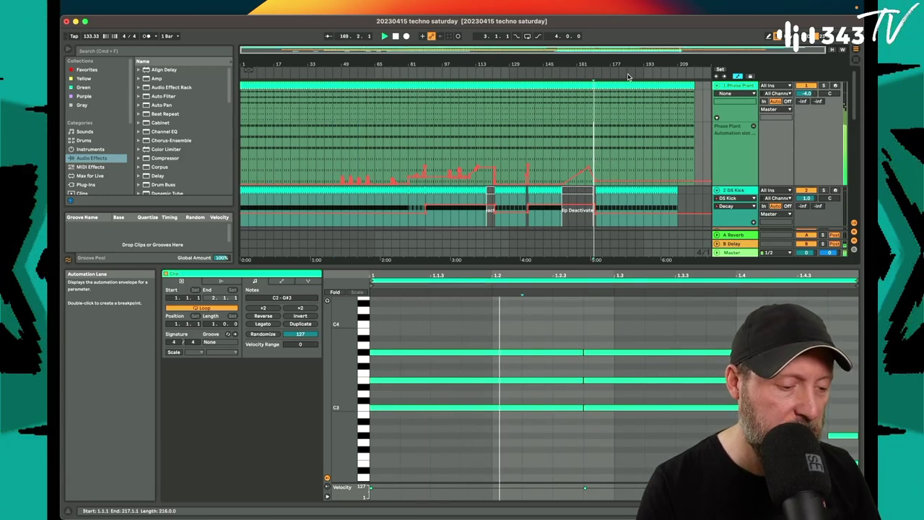
{"action": "left_click_drag", "start_coordinate": [629, 65], "coordinate": [607, 109]}
{"action": "left_click_drag", "start_coordinate": [575, 64], "coordinate": [540, 61]}
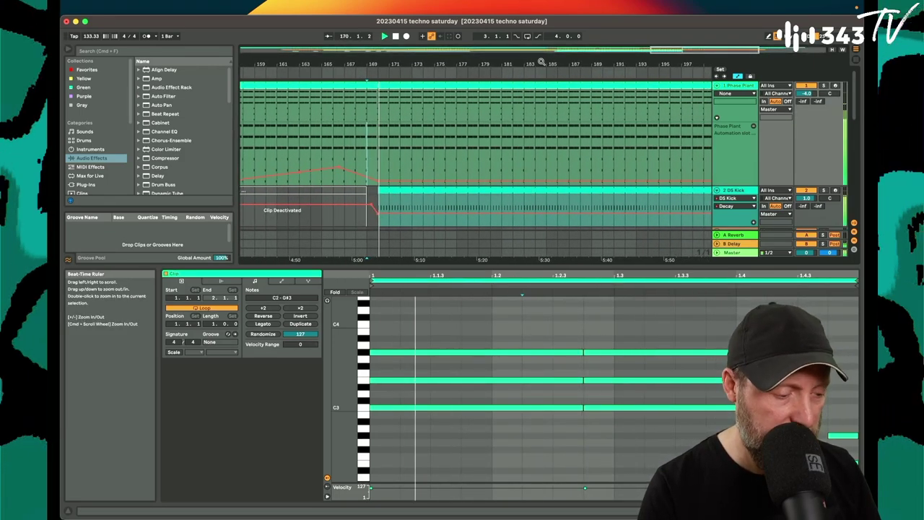
{"action": "left_click", "coordinate": [444, 171]}
{"action": "key", "text": "super+v"}
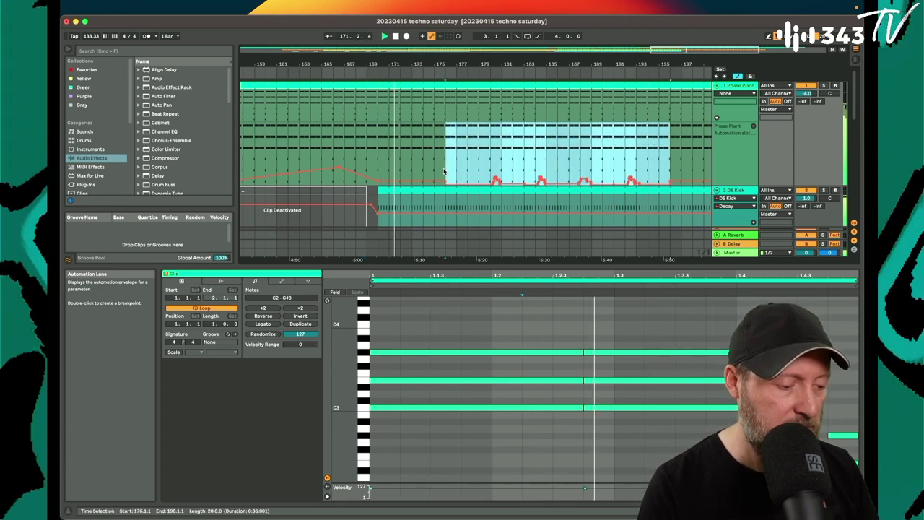
{"action": "key", "text": "super+z"}
Paste the copied Phase Plant automation at bar 170, and duplicate its section from bar 173 to 189 directly after it.
{"action": "left_click", "coordinate": [379, 168]}
{"action": "key", "text": "ctrl+v"}
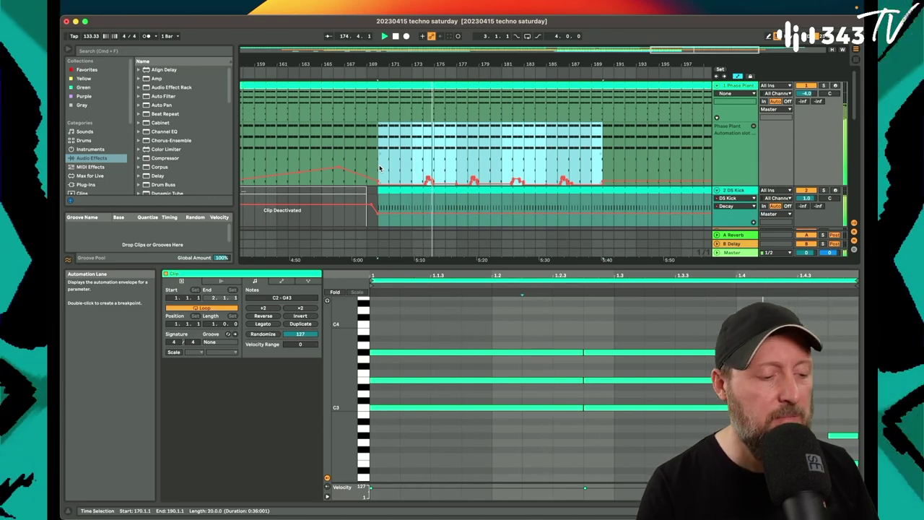
{"action": "left_click_drag", "start_coordinate": [457, 63], "coordinate": [481, 32]}
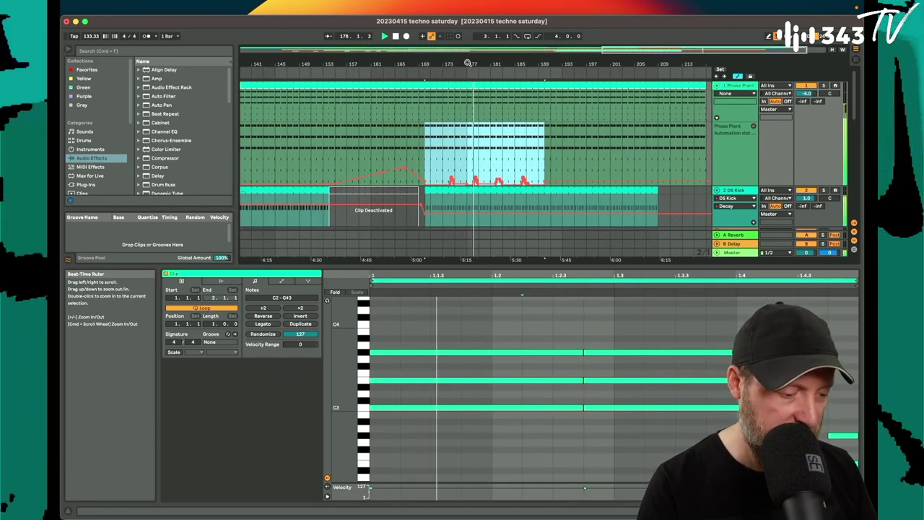
{"action": "left_click", "coordinate": [443, 165]}
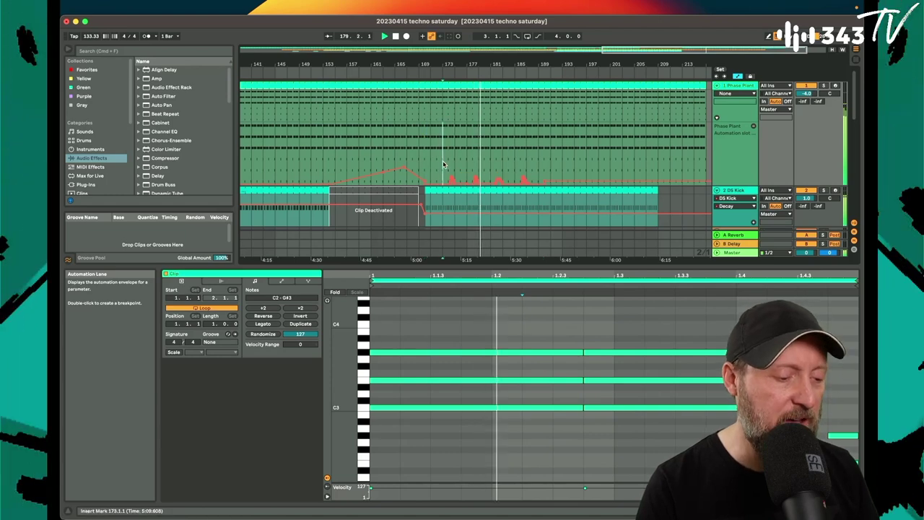
{"action": "left_click_drag", "start_coordinate": [444, 164], "coordinate": [539, 162]}
{"action": "key", "text": "super+d"}
{"action": "scroll", "coordinate": [536, 160], "scroll_direction": "down", "scroll_amount": 2}
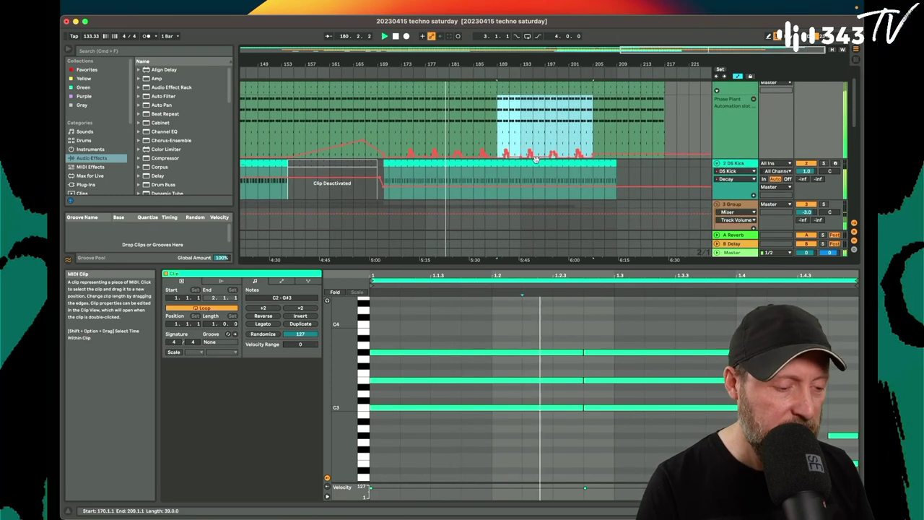
Shorten the last DS Kick clip to end at 186.1.1 and the last DS HH clip to end at 194.1.1.
{"action": "scroll", "coordinate": [537, 161], "scroll_direction": "down", "scroll_amount": 3}
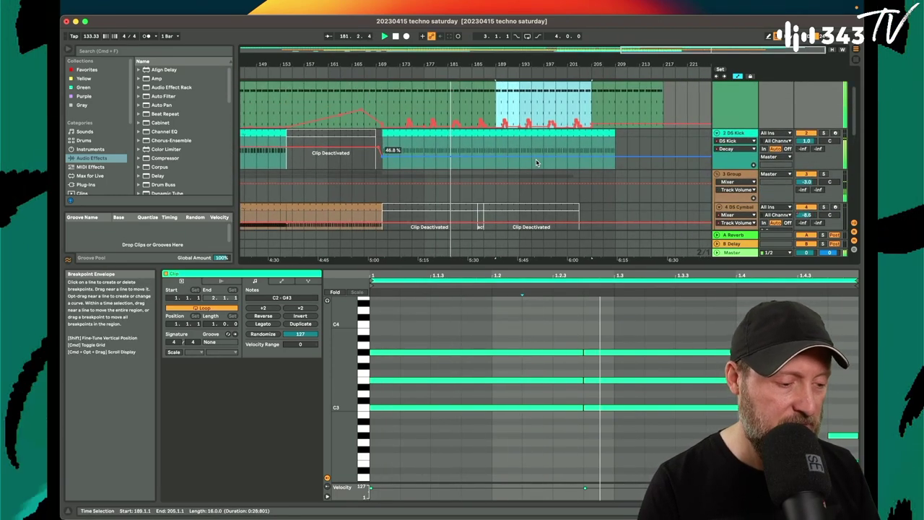
{"action": "scroll", "coordinate": [536, 163], "scroll_direction": "up", "scroll_amount": 3}
{"action": "scroll", "coordinate": [523, 160], "scroll_direction": "up", "scroll_amount": 3}
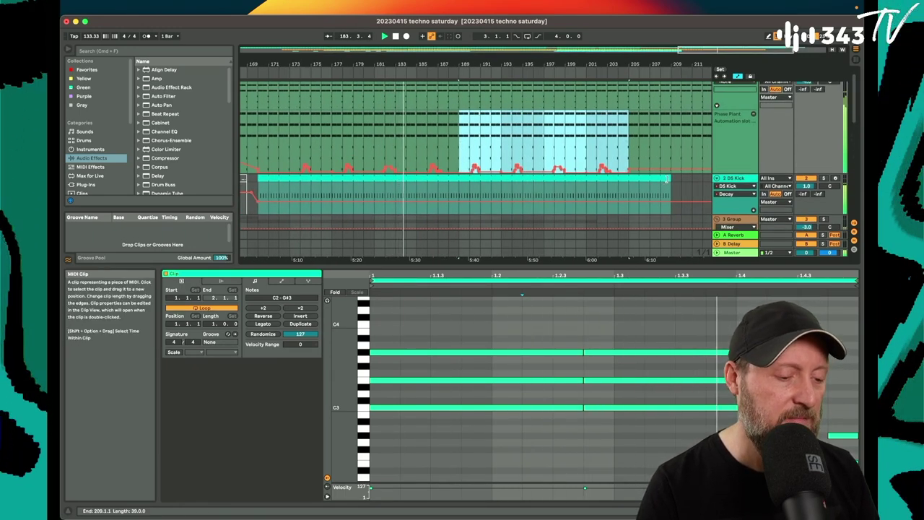
{"action": "left_click_drag", "start_coordinate": [668, 181], "coordinate": [426, 191]}
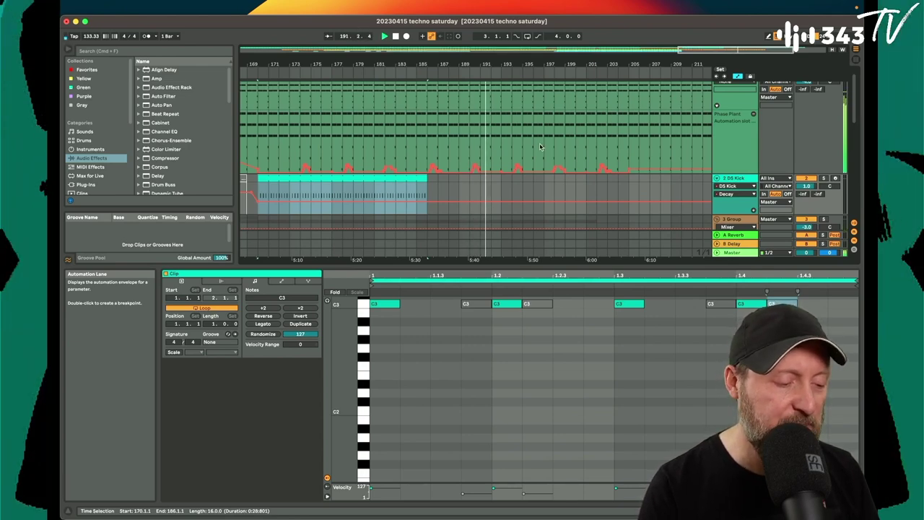
{"action": "scroll", "coordinate": [540, 146], "scroll_direction": "down", "scroll_amount": 5}
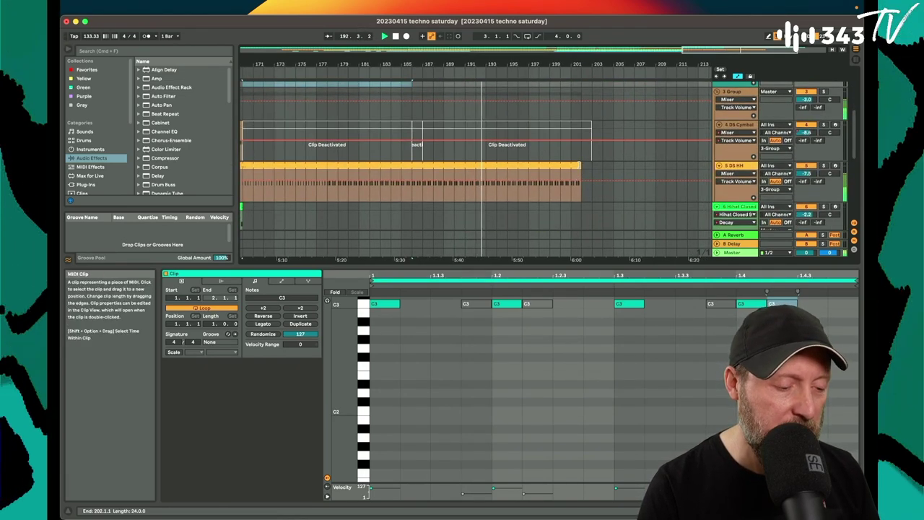
{"action": "left_click_drag", "start_coordinate": [578, 165], "coordinate": [496, 165]}
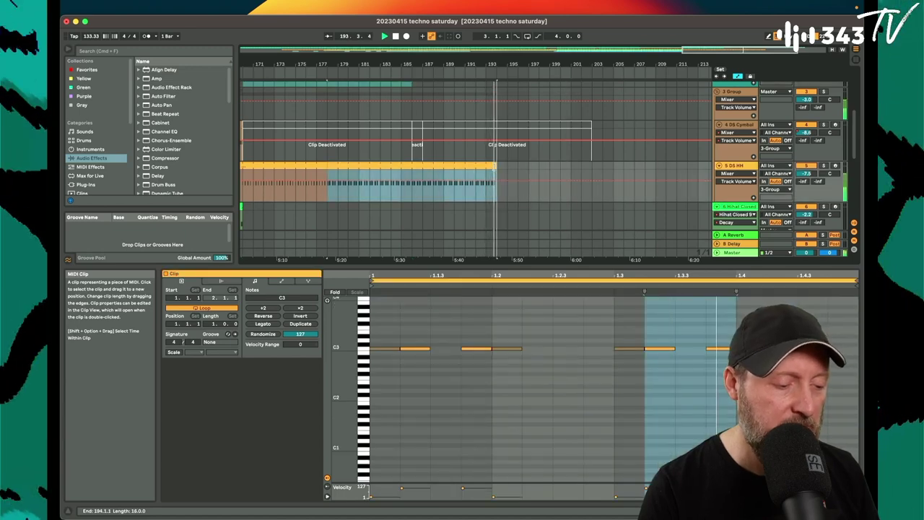
Split the Phase Plant clip at bar 202 and deactivate the part from there to the end.
{"action": "scroll", "coordinate": [547, 178], "scroll_direction": "up", "scroll_amount": 4}
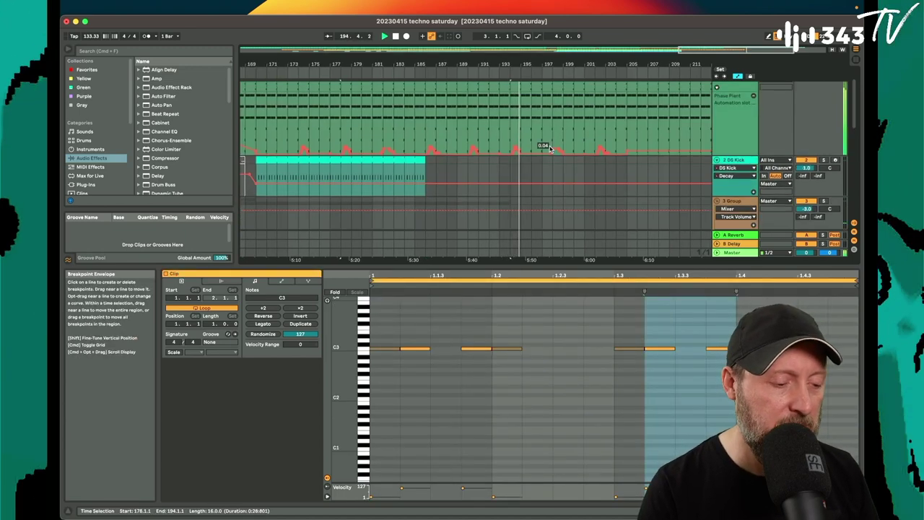
{"action": "scroll", "coordinate": [551, 148], "scroll_direction": "up", "scroll_amount": 3}
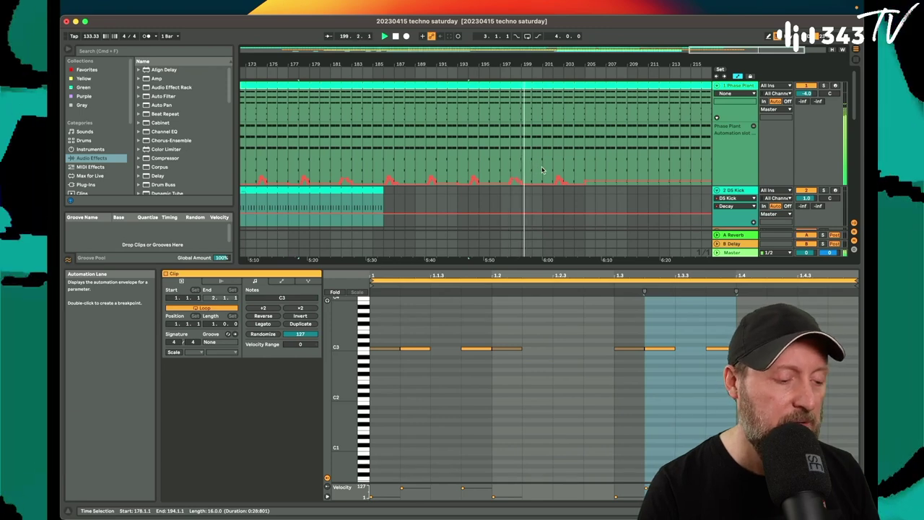
{"action": "left_click", "coordinate": [544, 171]}
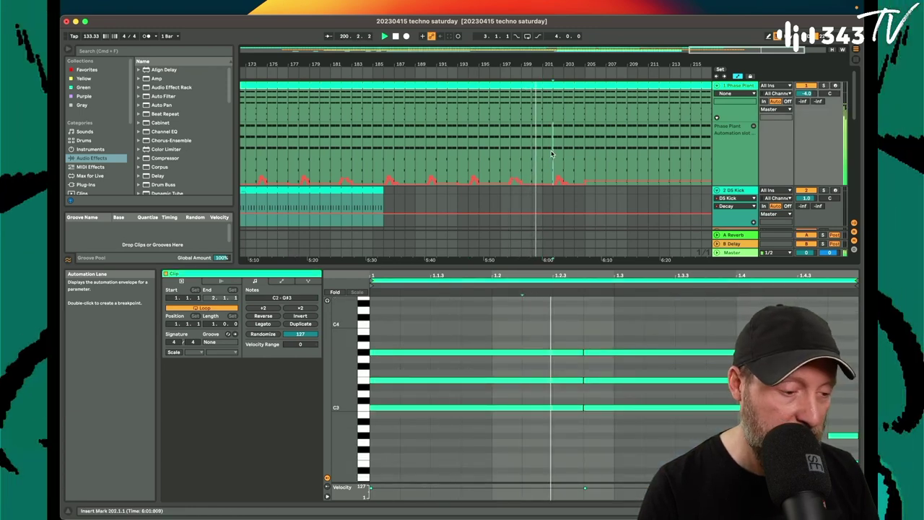
{"action": "left_click", "coordinate": [566, 87]}
{"action": "key", "text": "0"}
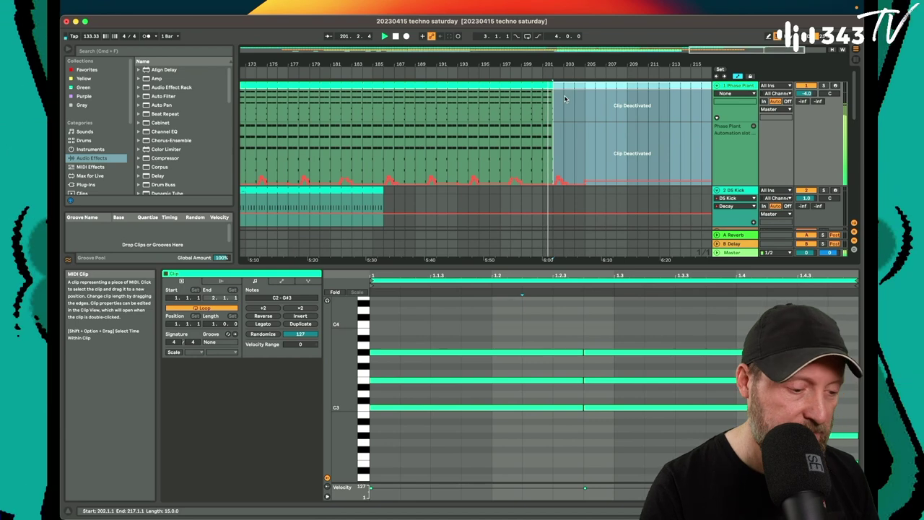
Extend the start of the deactivated Phase Plant clip back to 201.1.1.
{"action": "scroll", "coordinate": [577, 139], "scroll_direction": "down", "scroll_amount": 1}
{"action": "scroll", "coordinate": [577, 138], "scroll_direction": "up", "scroll_amount": 1}
{"action": "left_click_drag", "start_coordinate": [528, 84], "coordinate": [660, 62]}
Review the remaining tracks across the full arrangement and return the song position to the start.
{"action": "scroll", "coordinate": [652, 130], "scroll_direction": "down", "scroll_amount": 2}
{"action": "scroll", "coordinate": [652, 130], "scroll_direction": "down", "scroll_amount": 2}
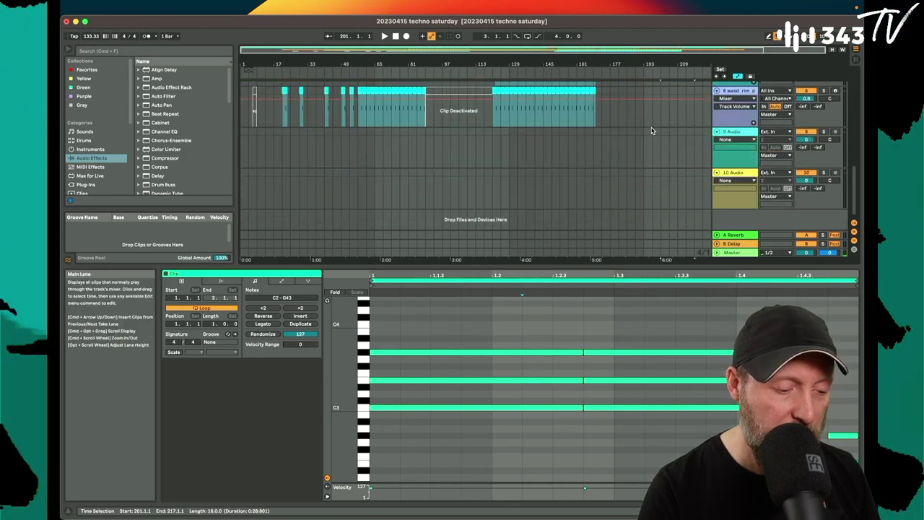
{"action": "scroll", "coordinate": [653, 130], "scroll_direction": "up", "scroll_amount": 4}
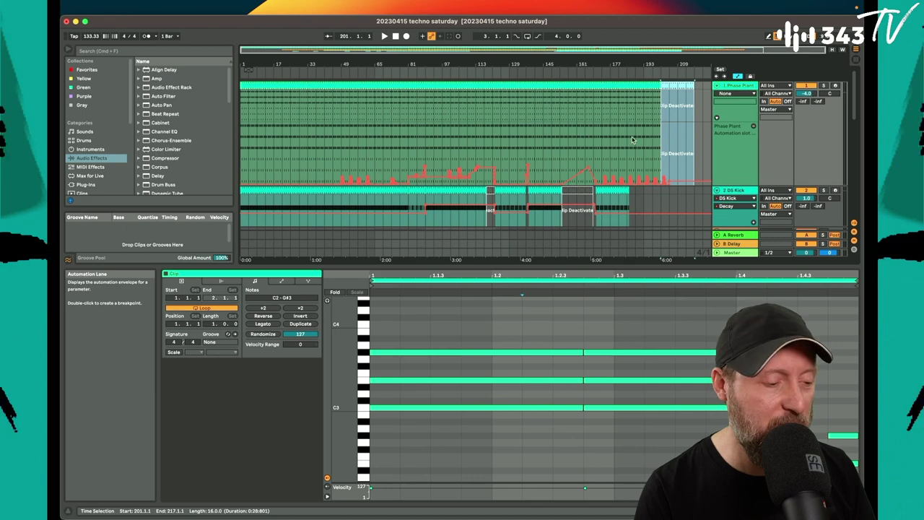
{"action": "left_click", "coordinate": [395, 36]}
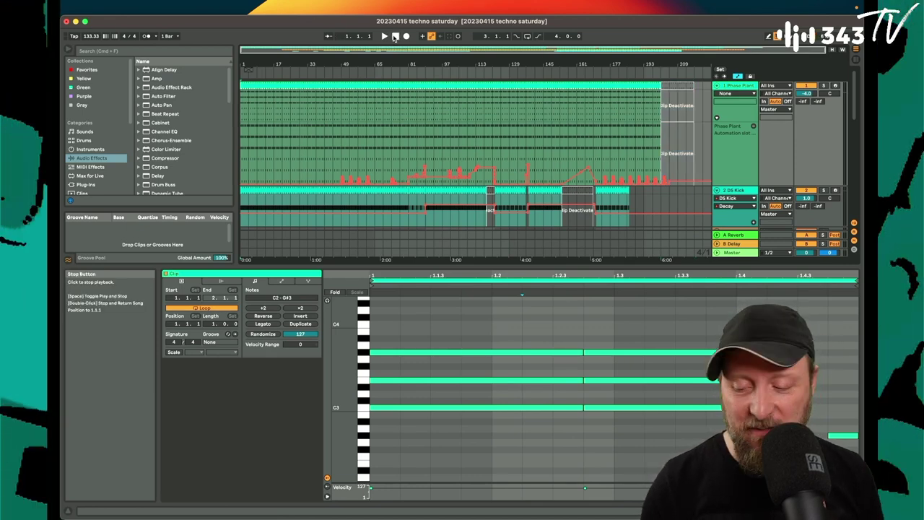